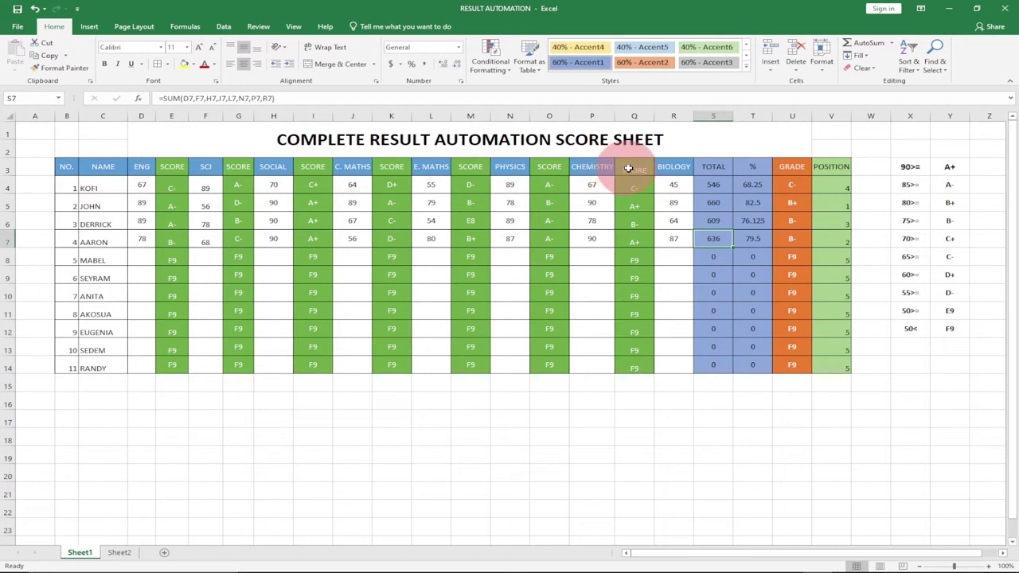
Re-enter the fourth student's ENG mark 78, then the fifth student's ENG 89, SCI 76, SOCIAL 90
left_click(660, 170)
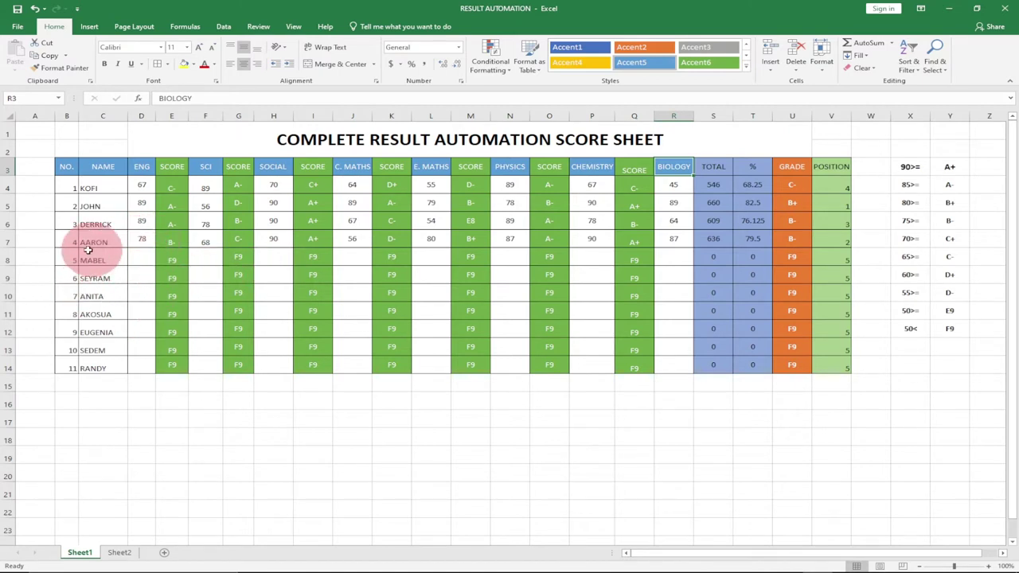
left_click(140, 241)
type("78")
key("Return")
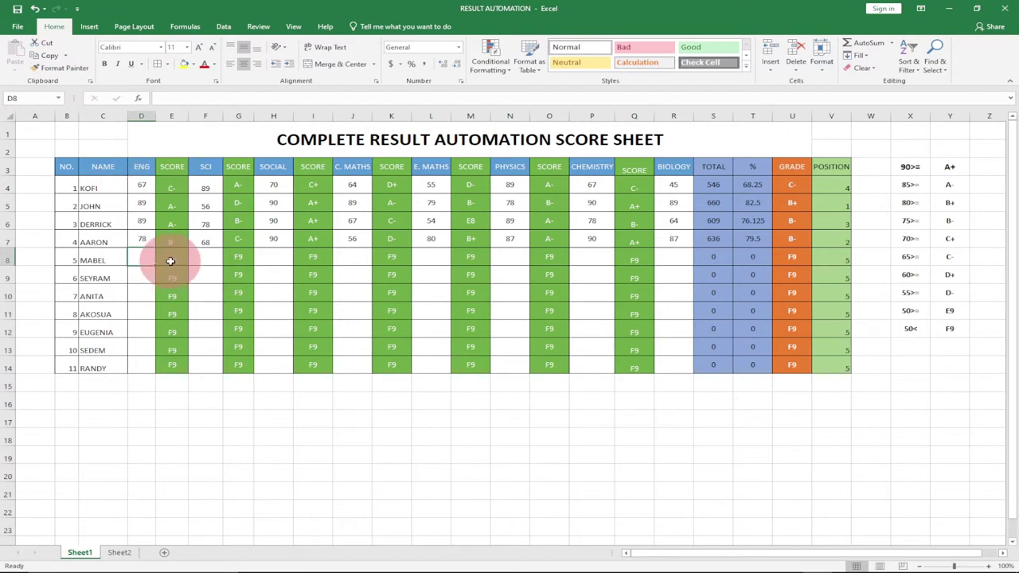
type("89")
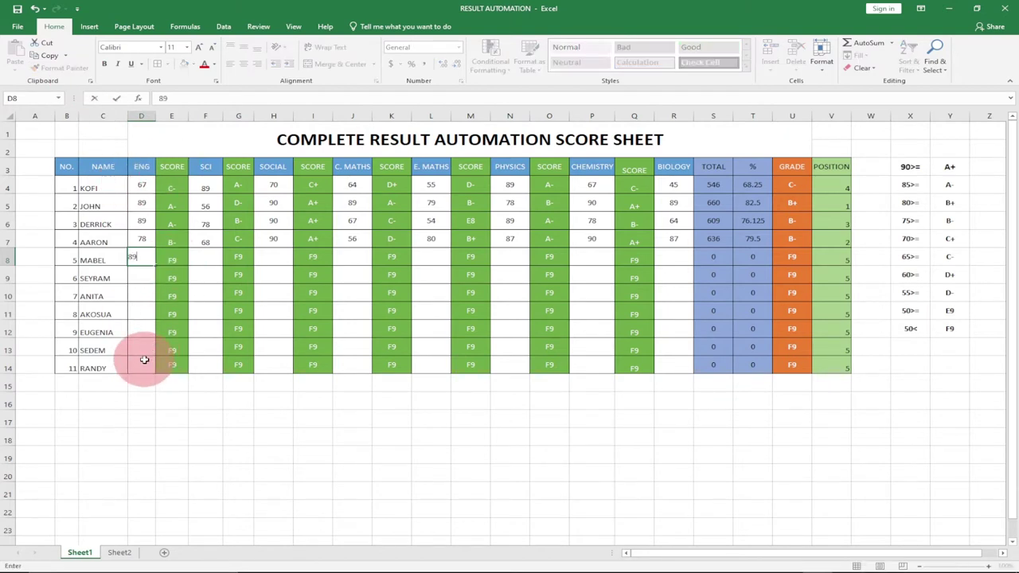
key("Tab")
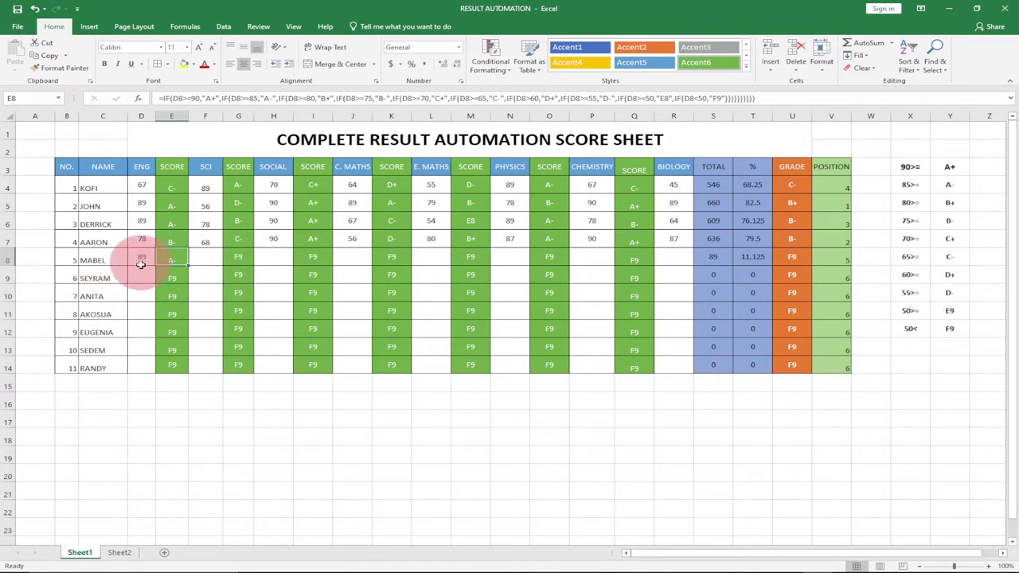
left_click(203, 257)
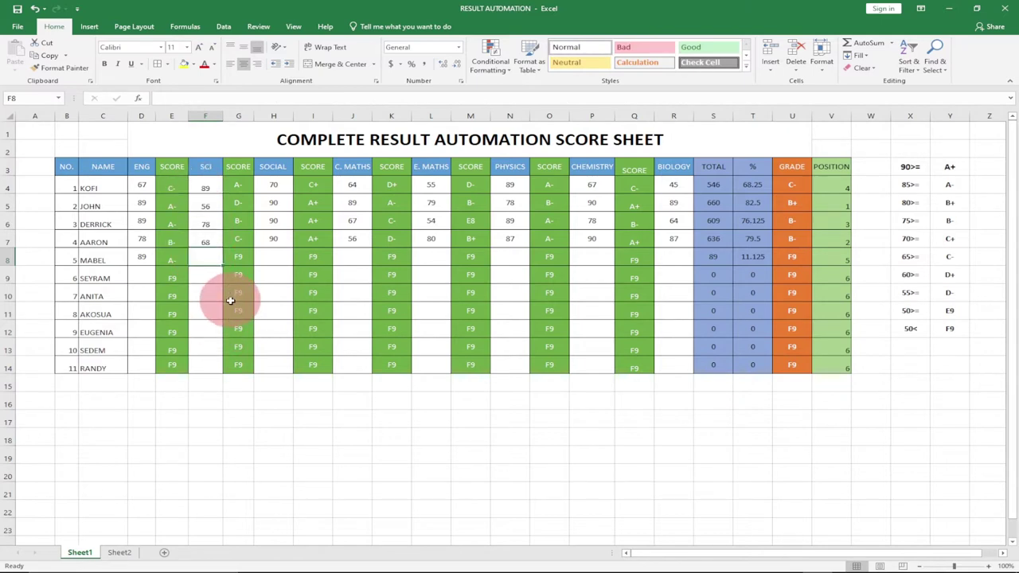
type("76")
key("Tab")
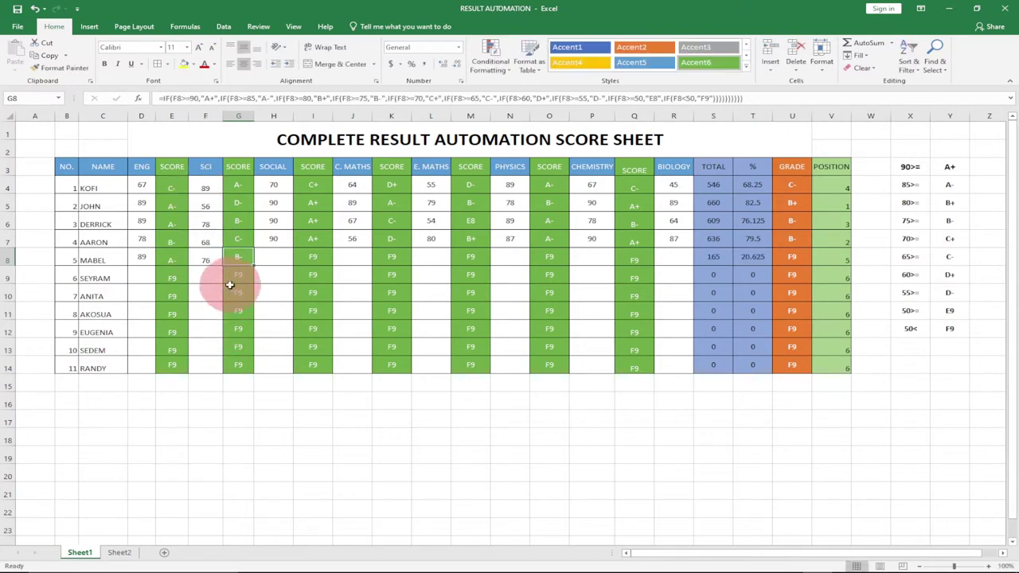
left_click(265, 259)
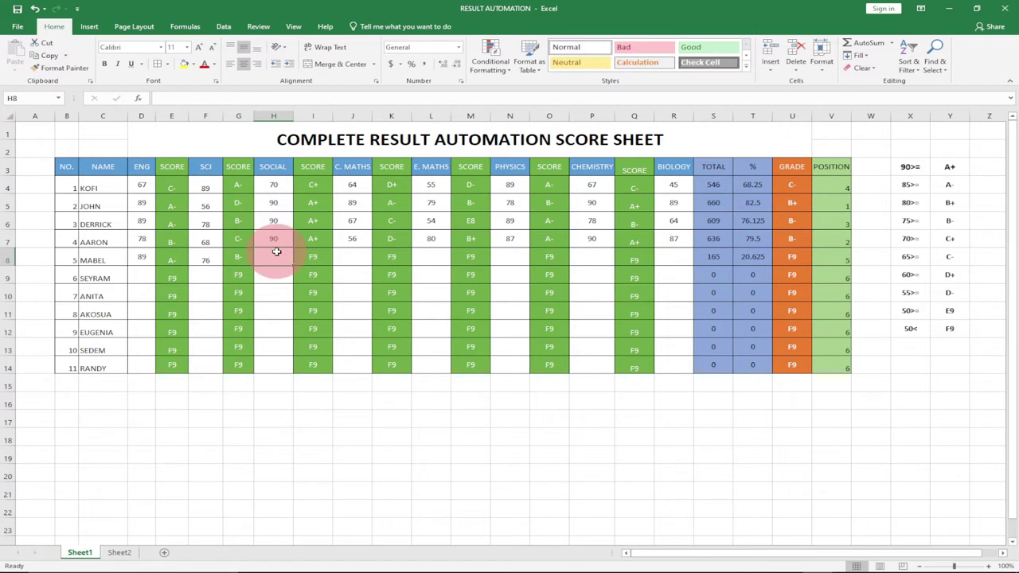
type("90")
key("Tab")
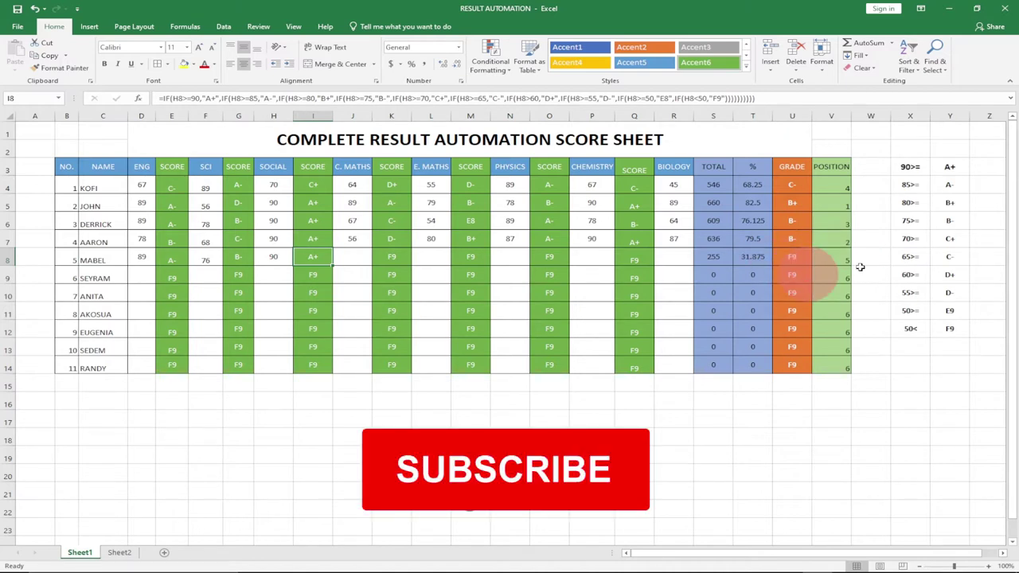
Enter the fifth student's C. MATHS 67, E. MATHS 79, PHYSICS 56, CHEMISTRY 74 and BIOLOGY 80
key("Tab")
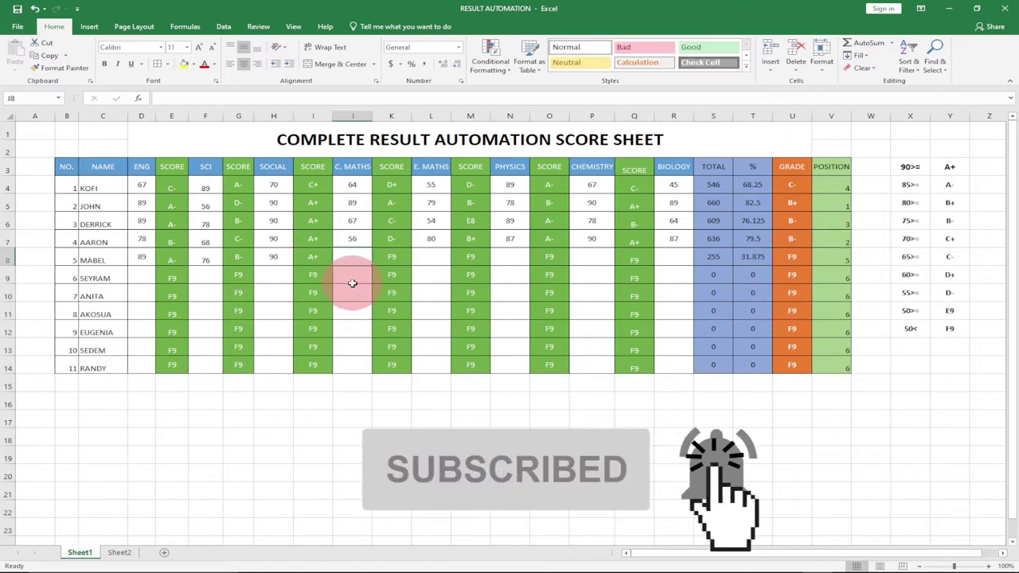
type("67")
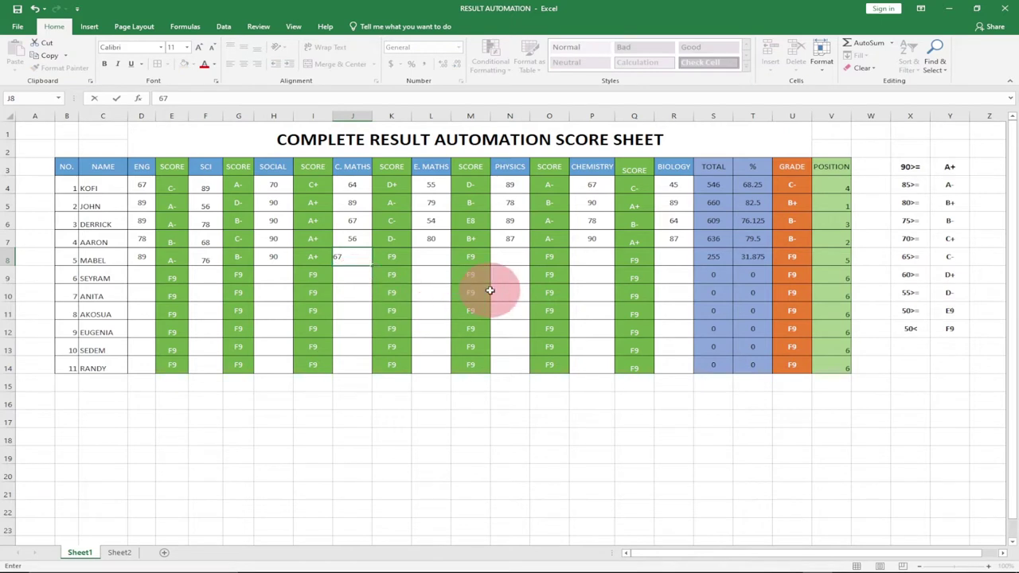
key("Tab")
key("Tab")
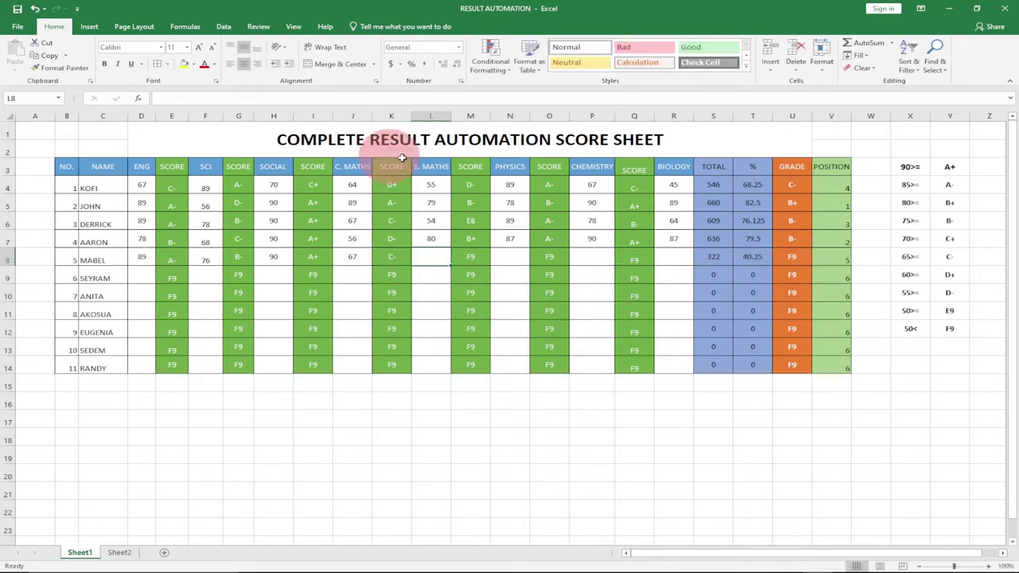
type("79")
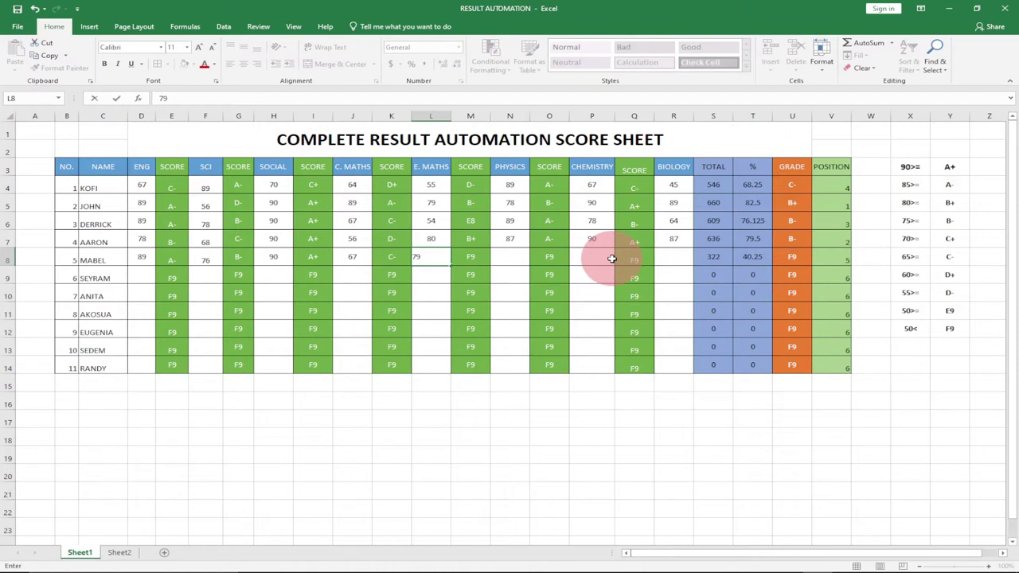
key("Tab")
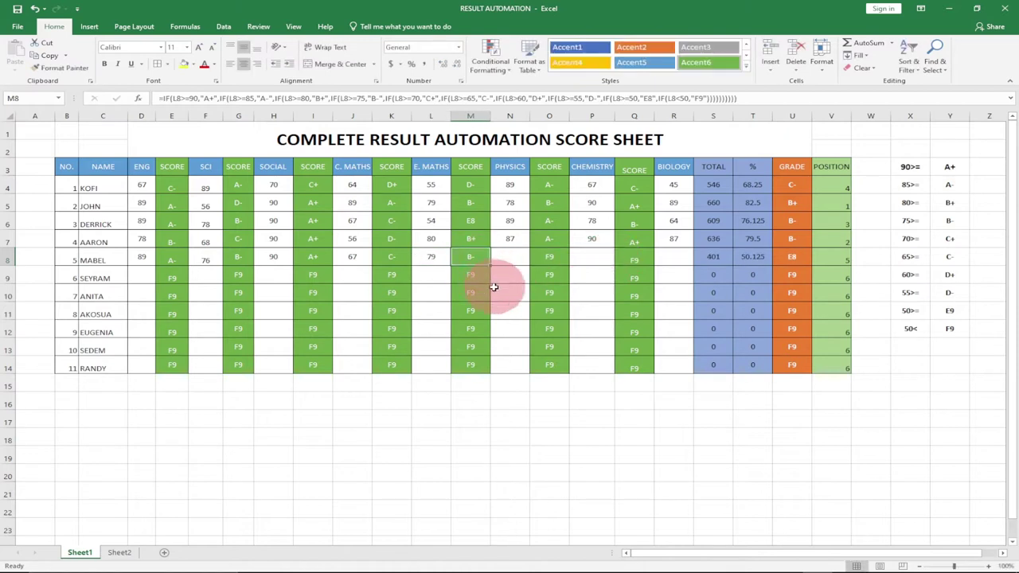
key("Tab")
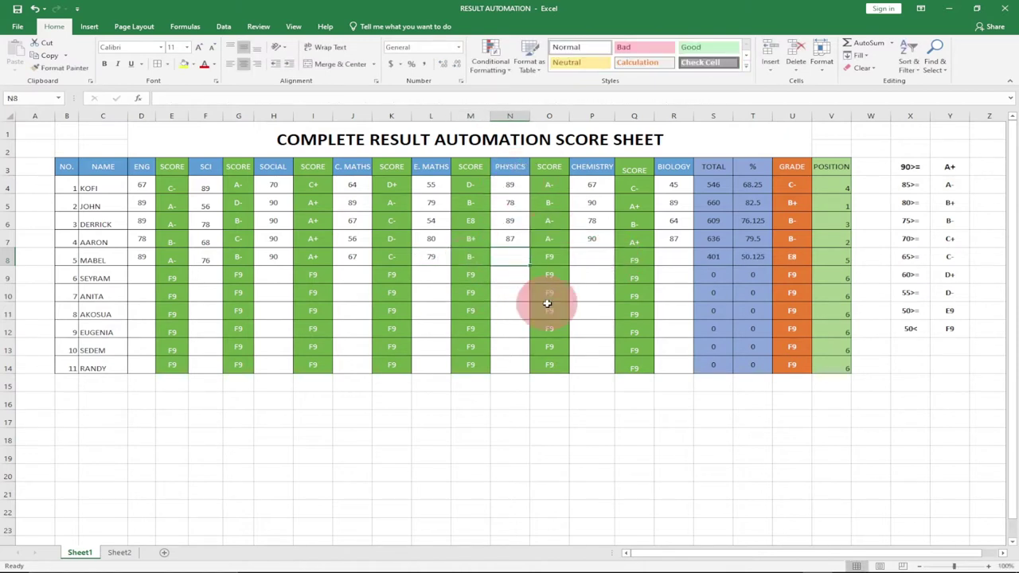
type("5")
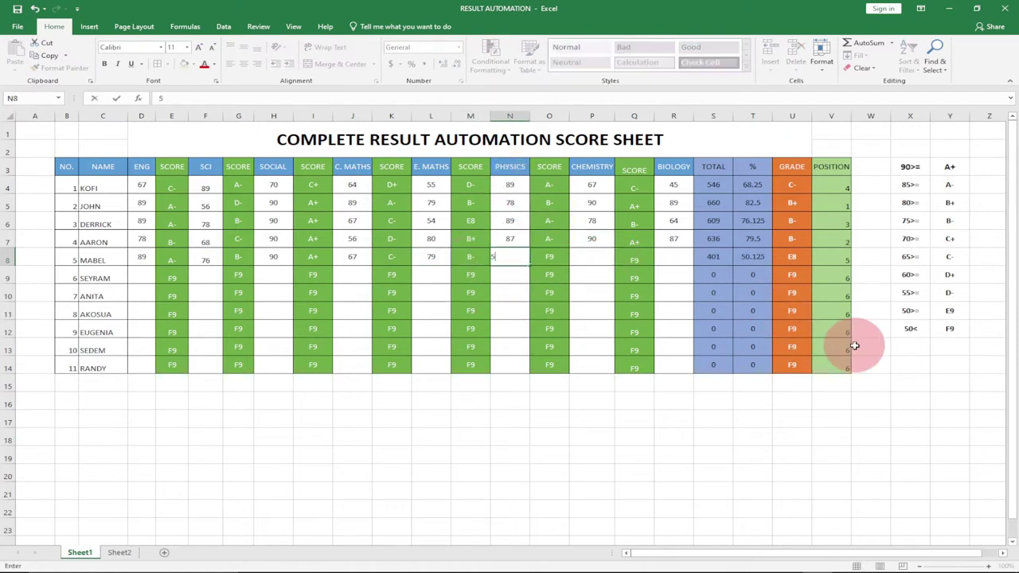
type("6")
key("Tab")
key("Tab")
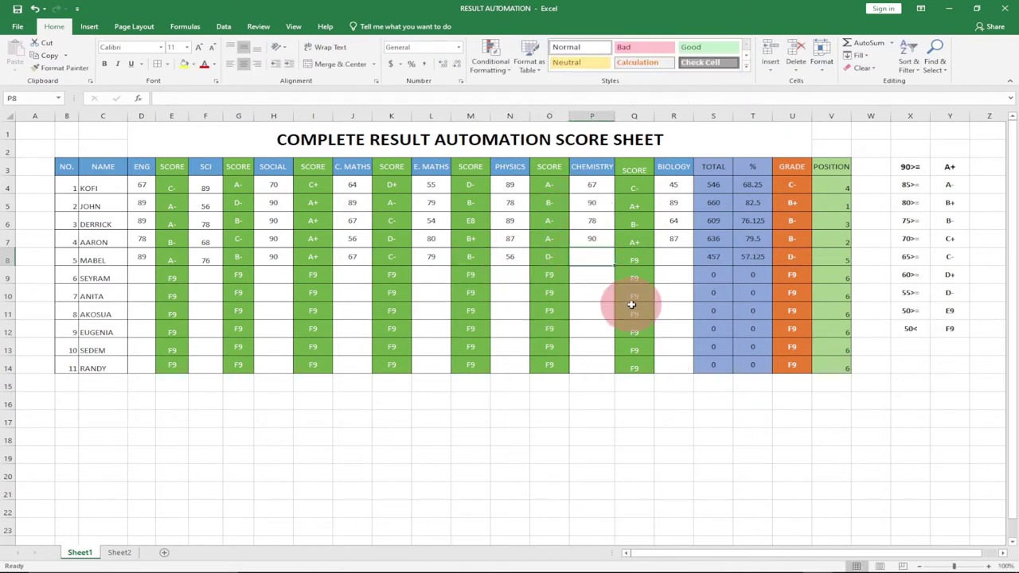
type("74")
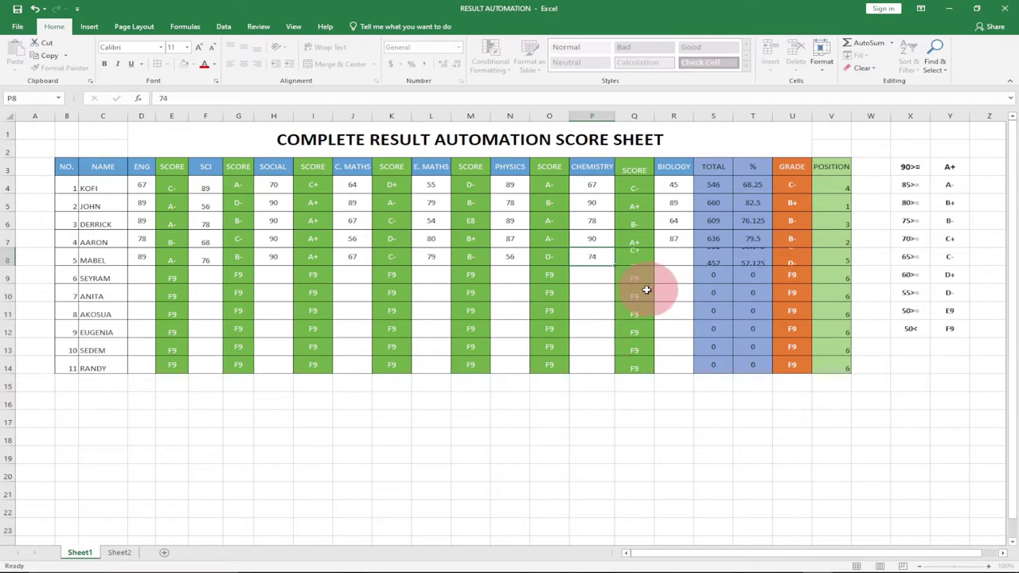
key("Tab")
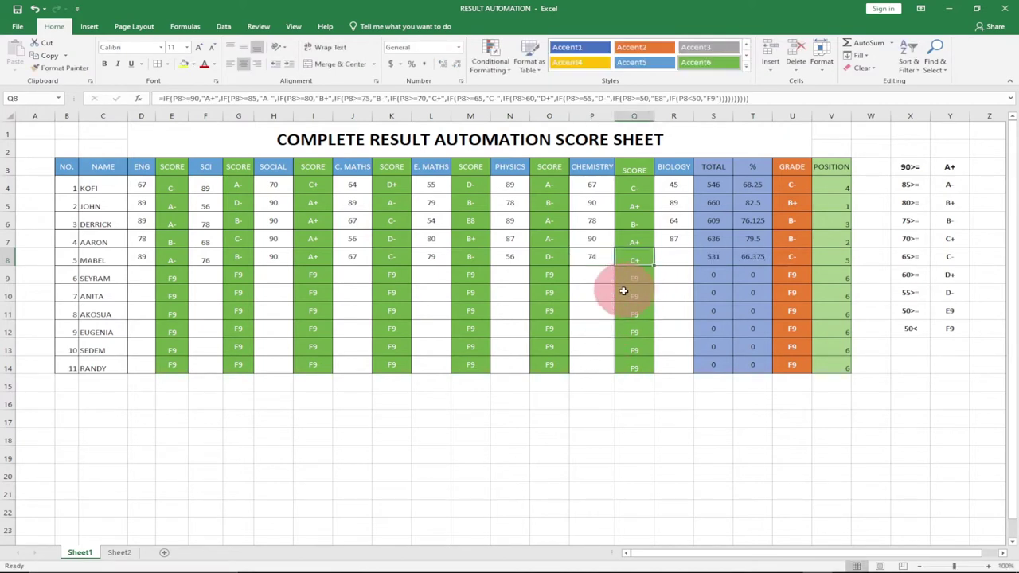
key("Tab")
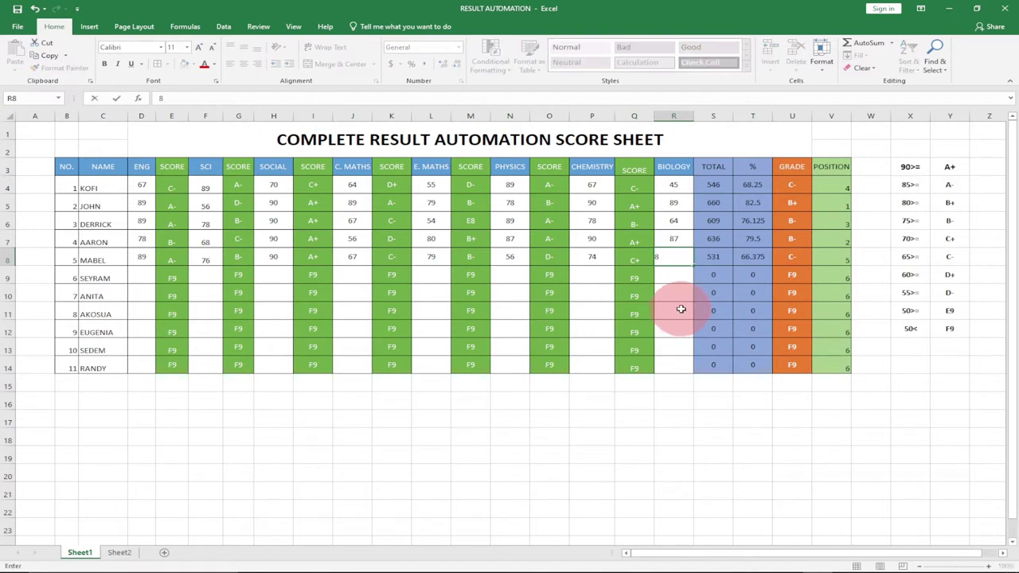
key("Tab")
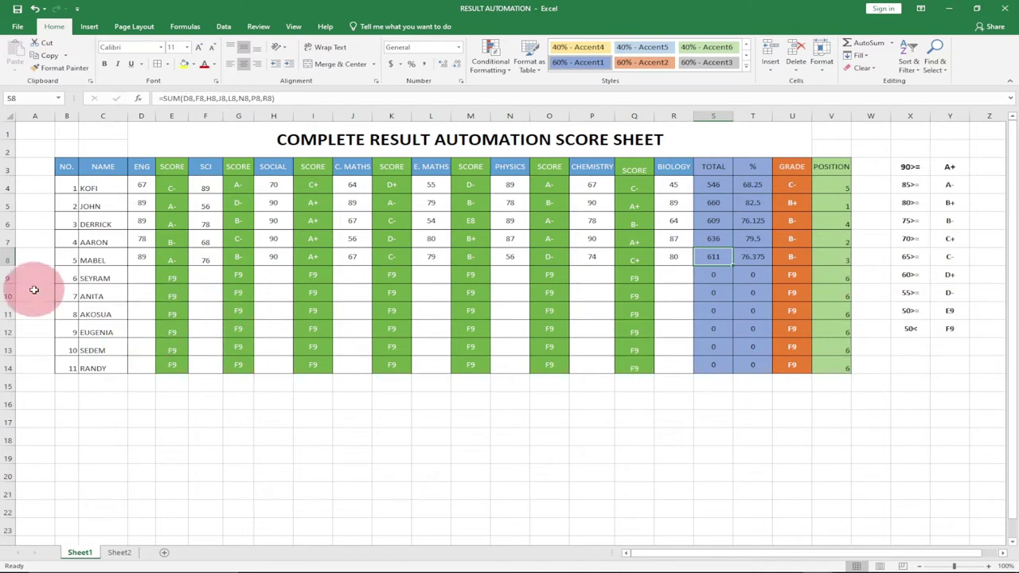
left_click(138, 280)
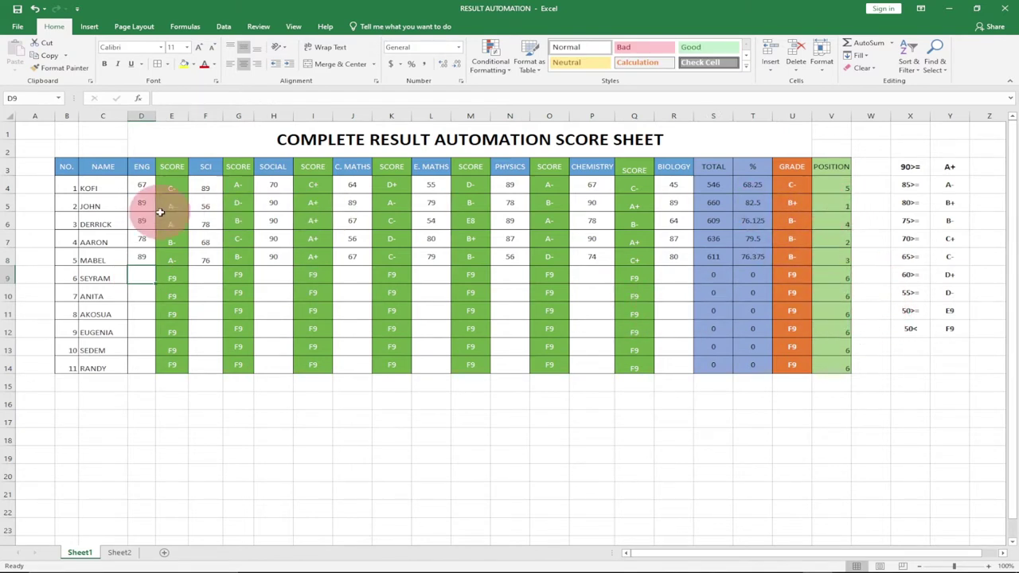
left_click(842, 206)
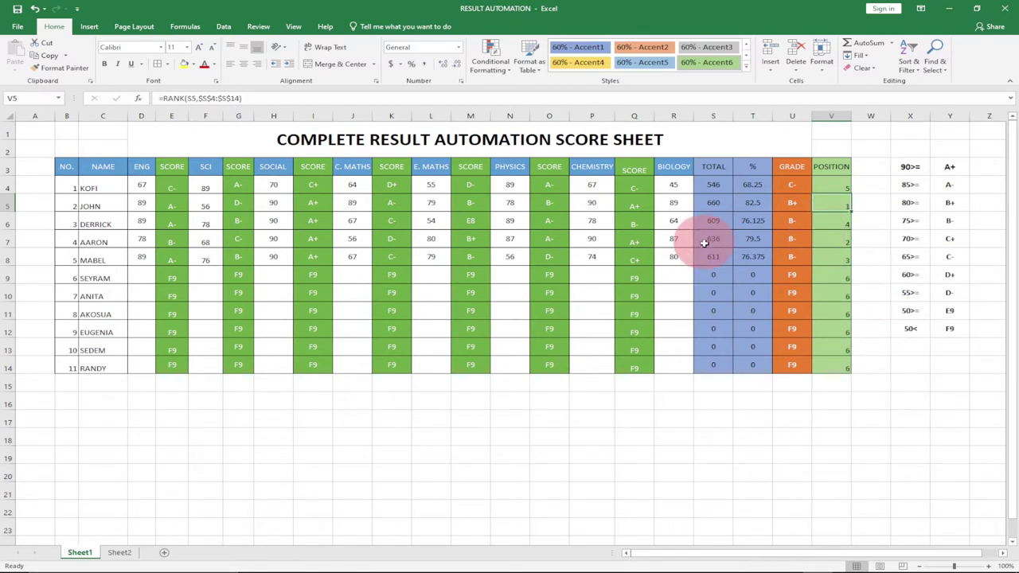
left_click(141, 275)
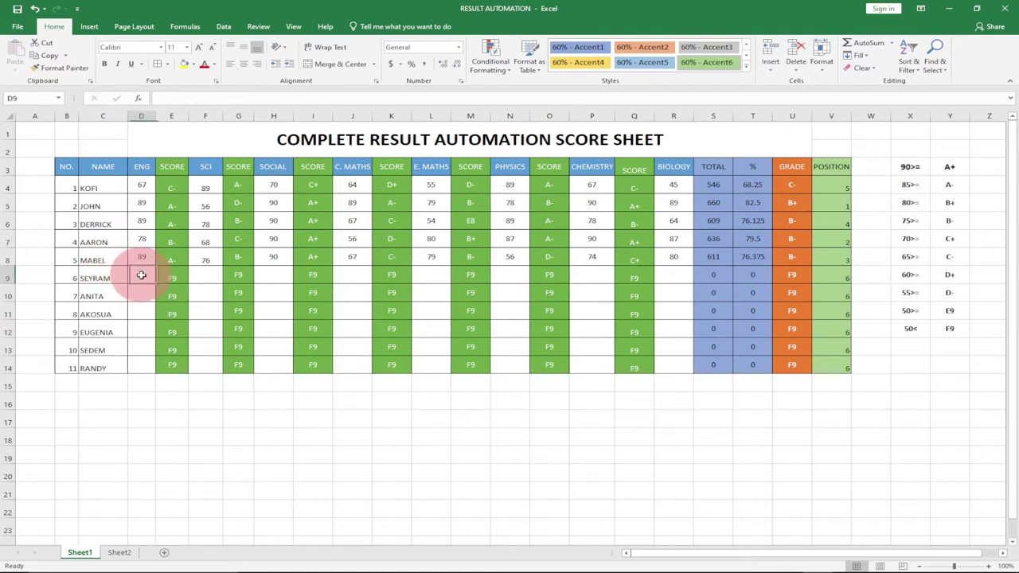
Enter the sixth student's ENG 90, SCI 89, SOCIAL 91 and C. MATHS 89 marks in row 9
type("90")
key("Tab")
key("Tab")
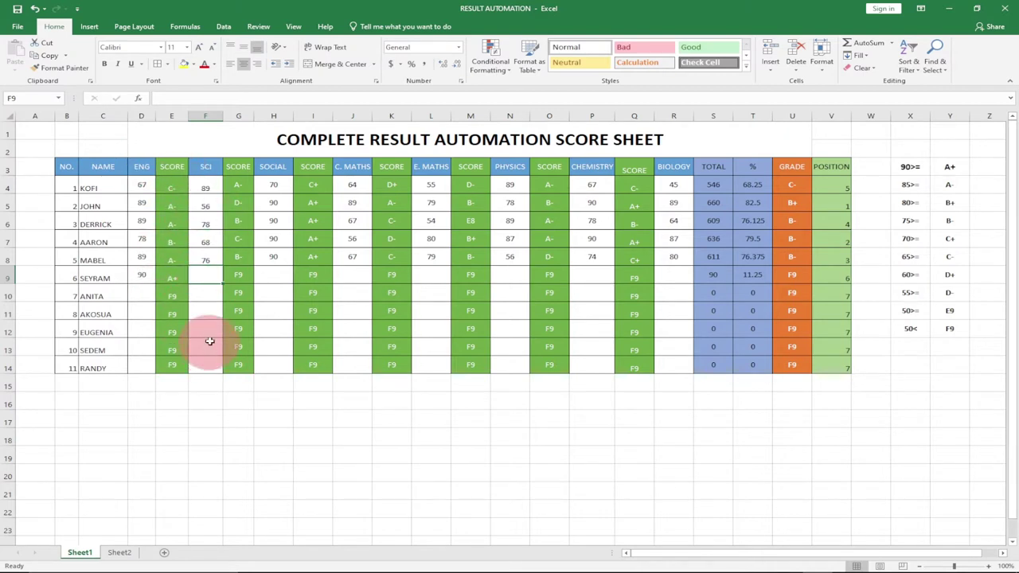
type("89")
key("Tab")
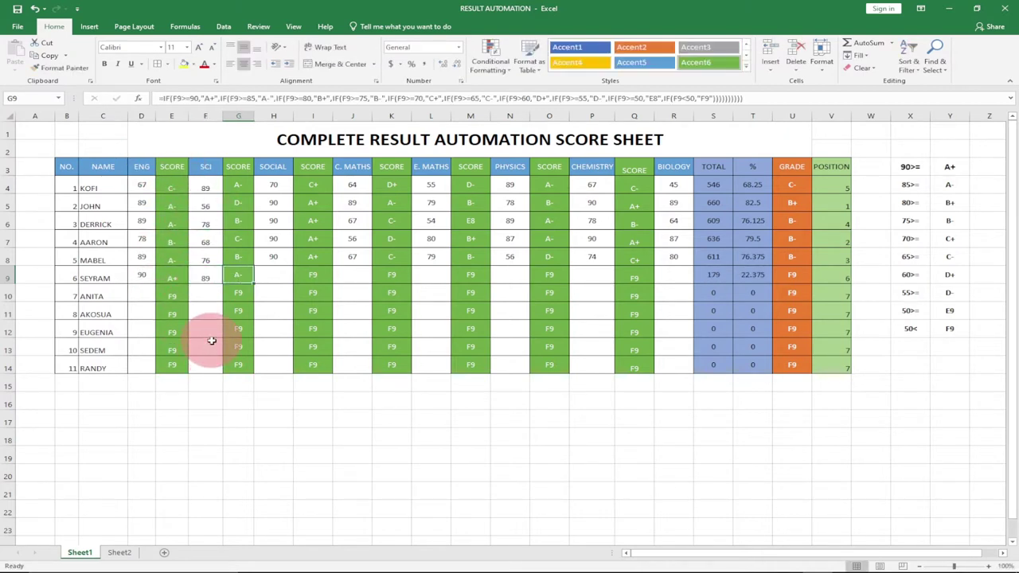
key("Tab")
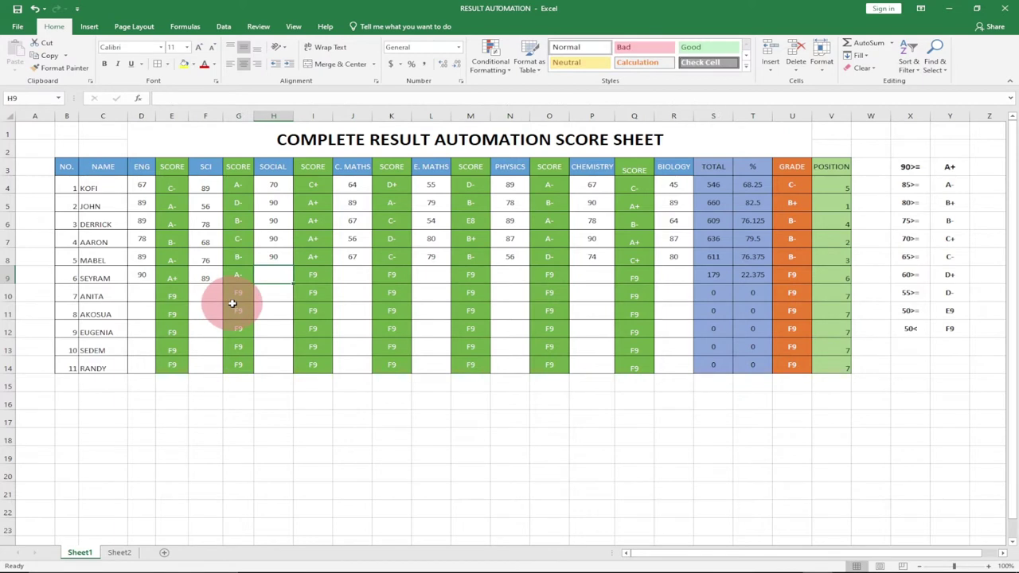
type("9")
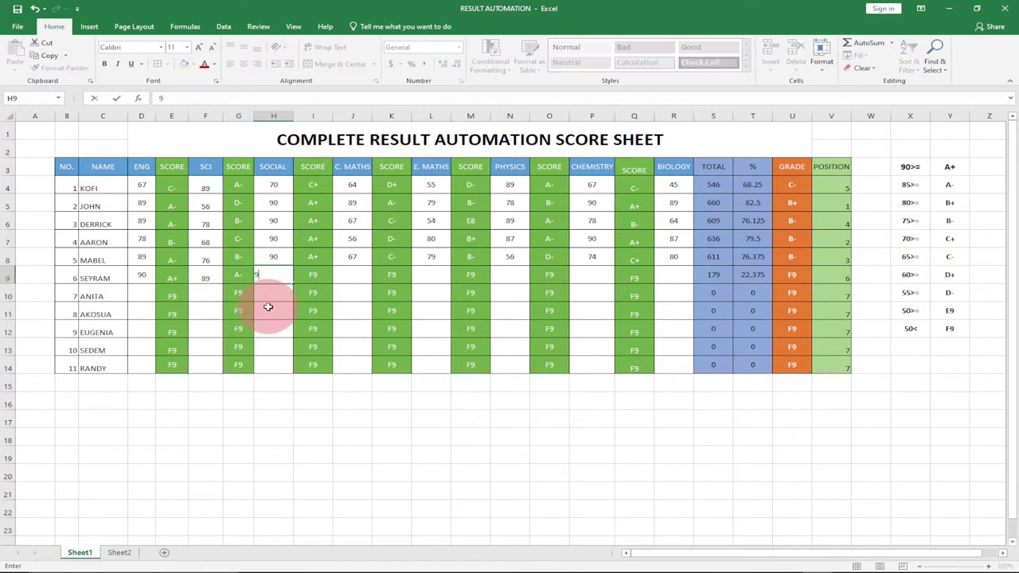
type("1")
key("Tab")
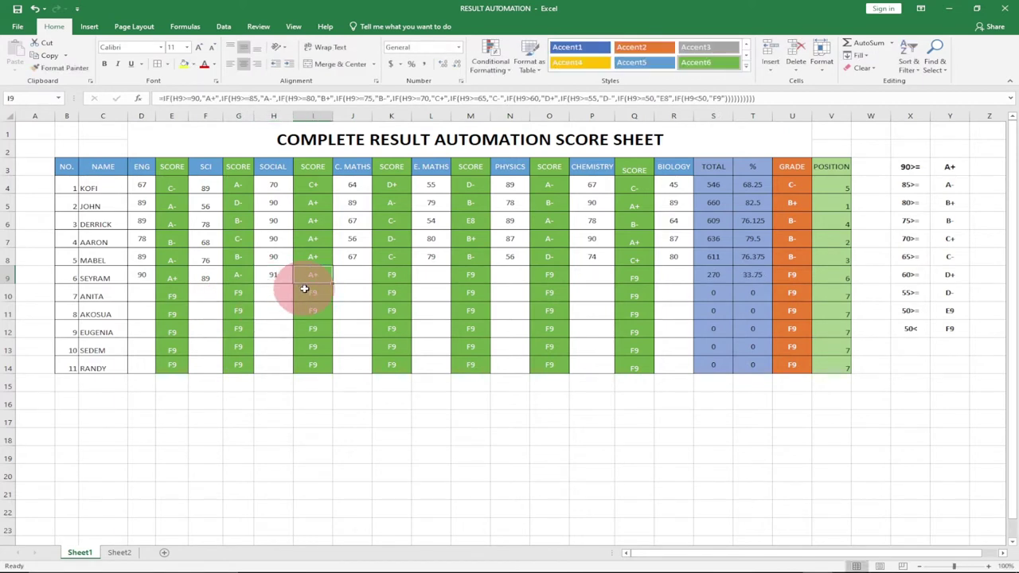
key("Tab")
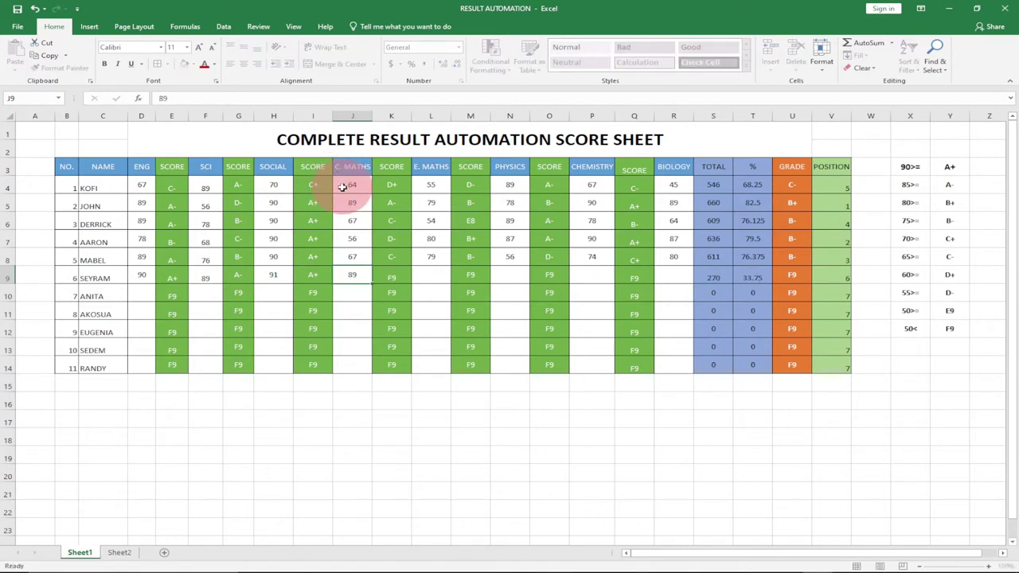
key("Tab")
key("Tab")
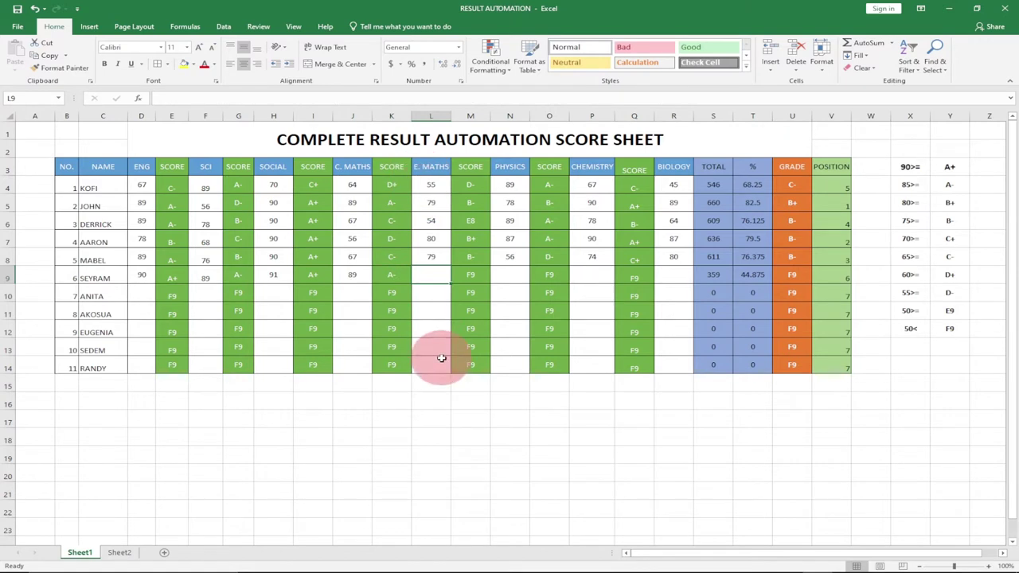
Enter E. MATHS 79, PHYSICS 93, CHEMISTRY 90 and BIOLOGY 94 for the sixth student
type("79")
key("Tab")
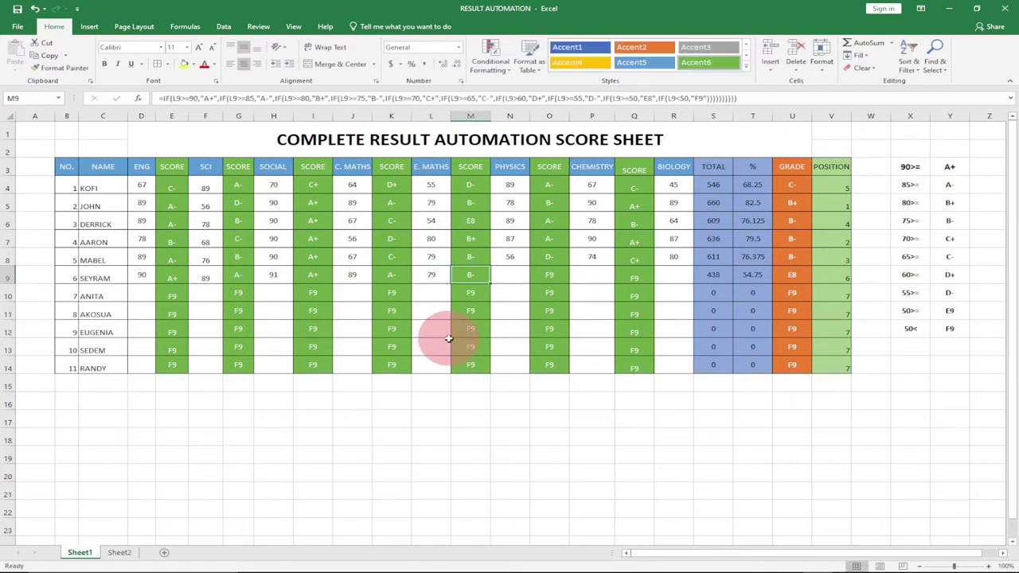
key("Tab")
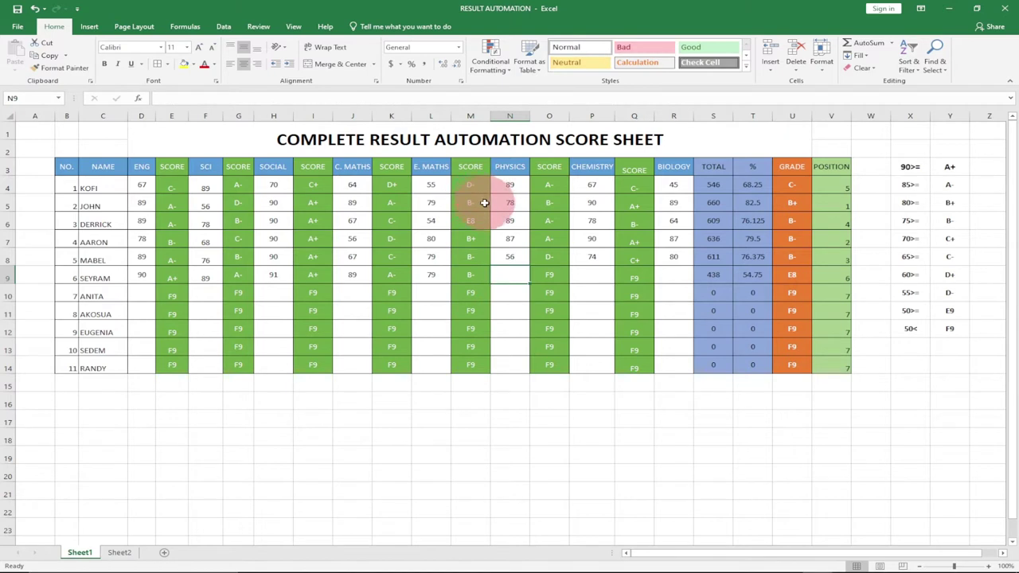
type("93")
key("Tab")
key("Tab")
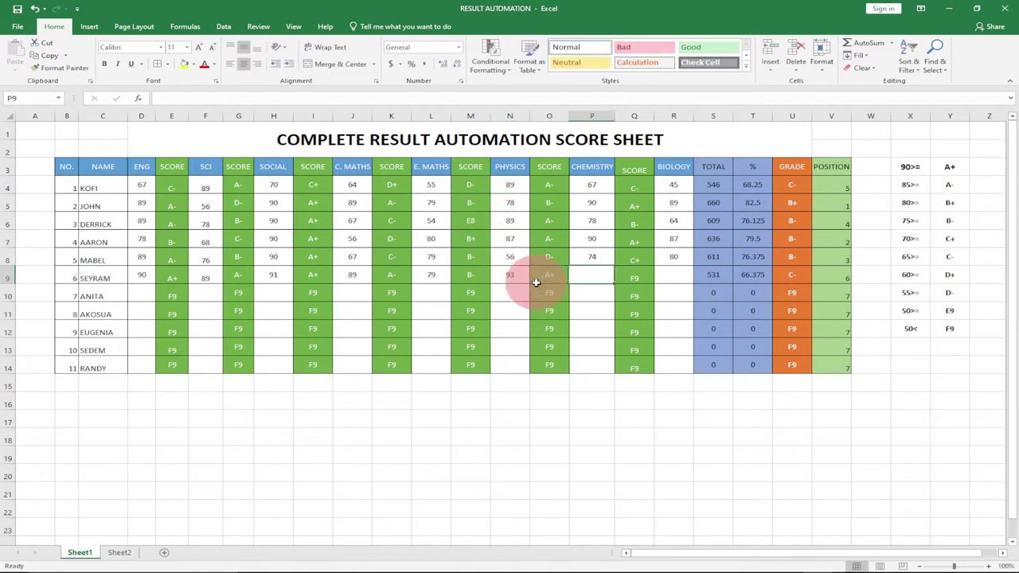
type("90")
key("Tab")
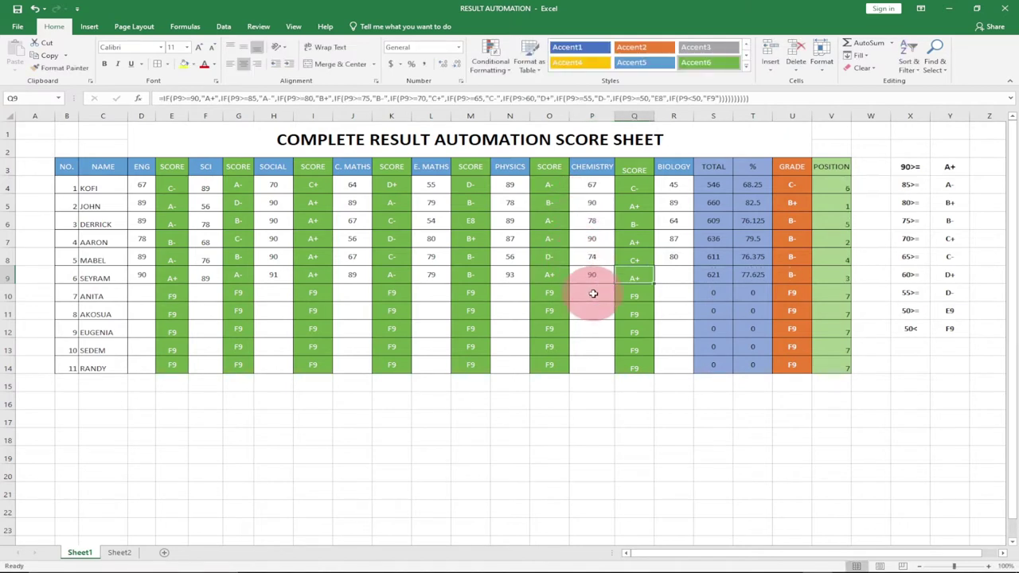
key("Tab")
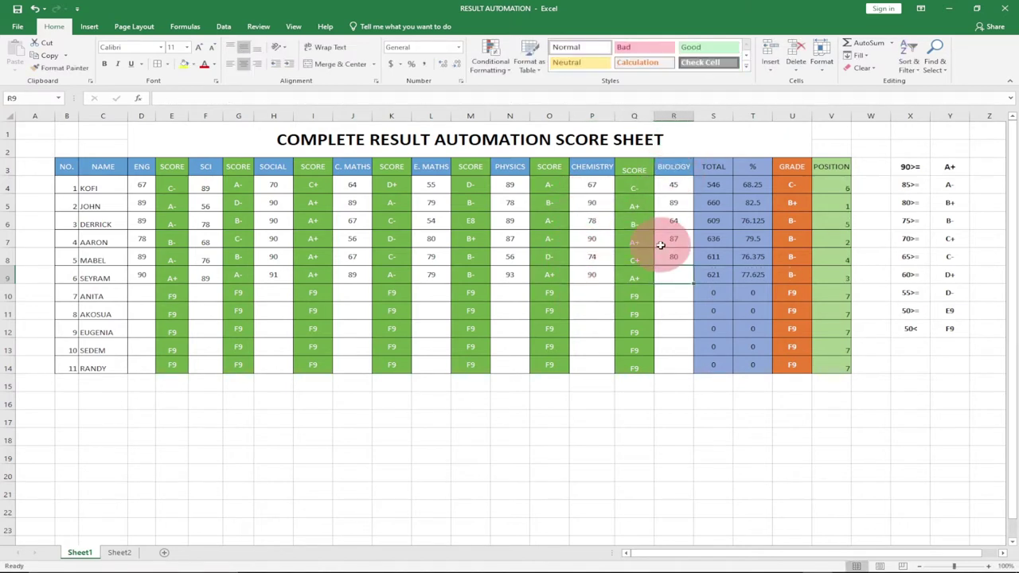
type("9")
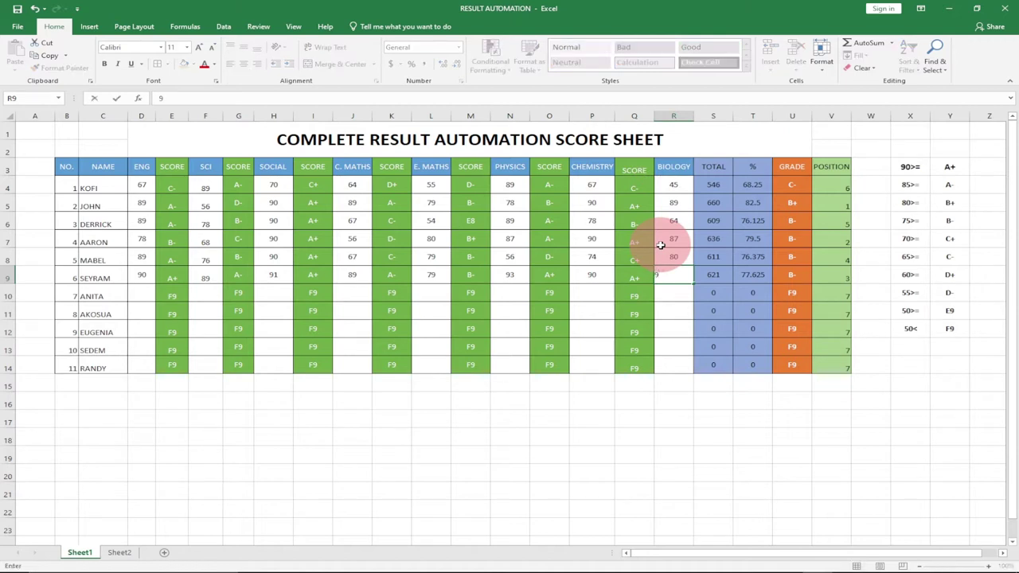
type("4")
key("Tab")
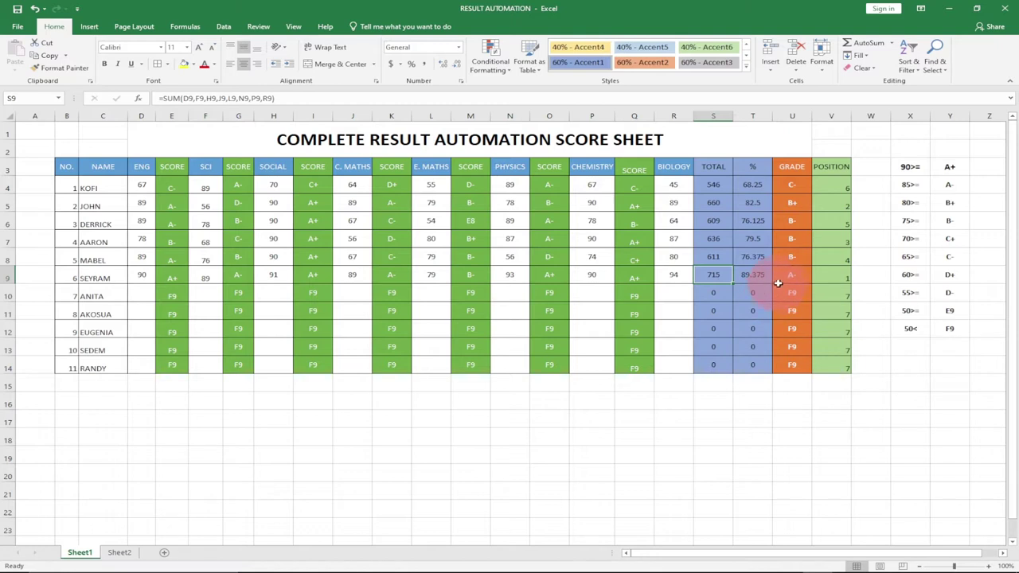
Enter ENG 94 in D10 and re-fill E9's grade formula down through E14
double_click(145, 296)
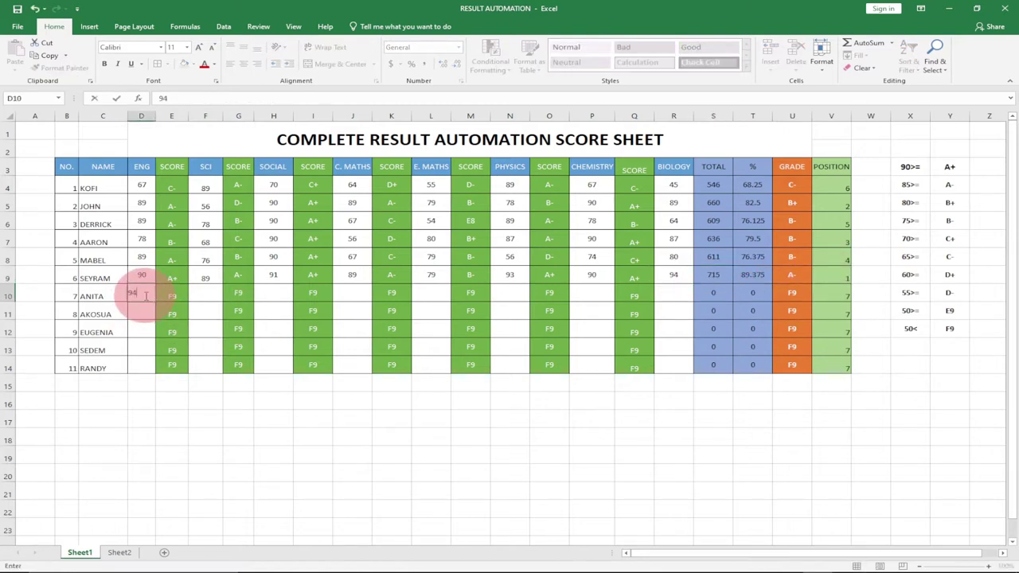
key("Tab")
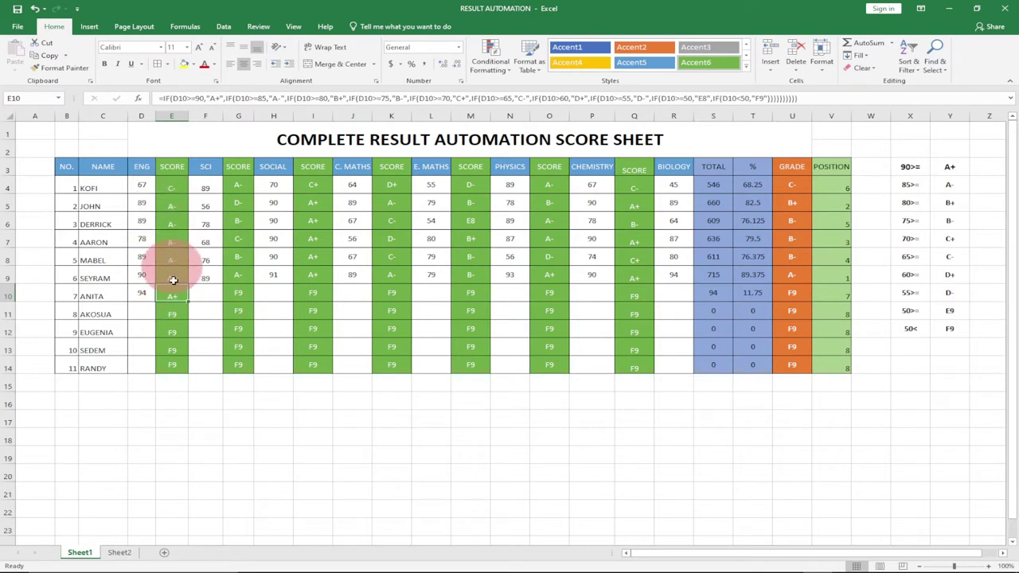
key("Delete")
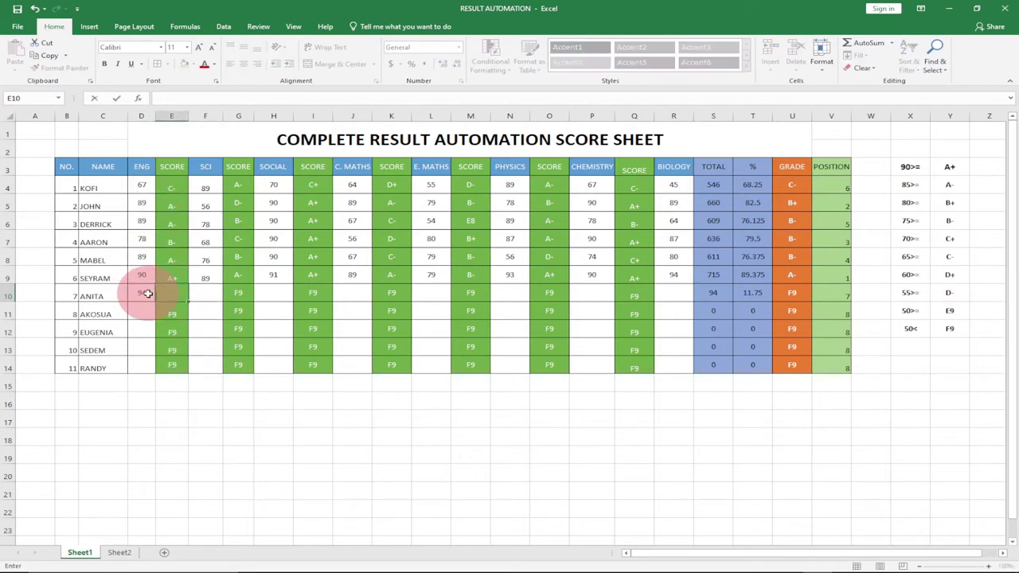
key("Tab")
left_click(141, 293)
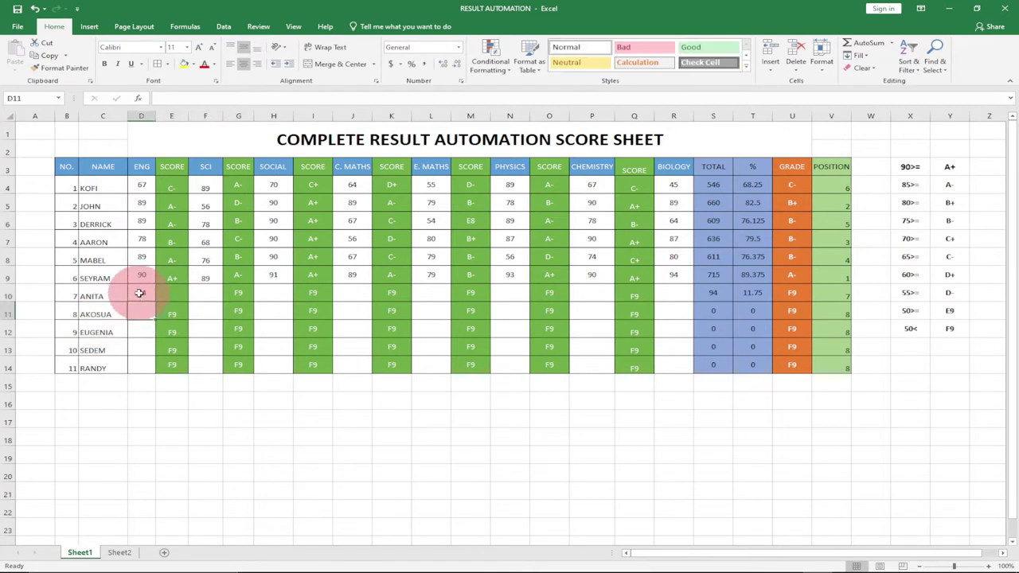
key("BackSpace")
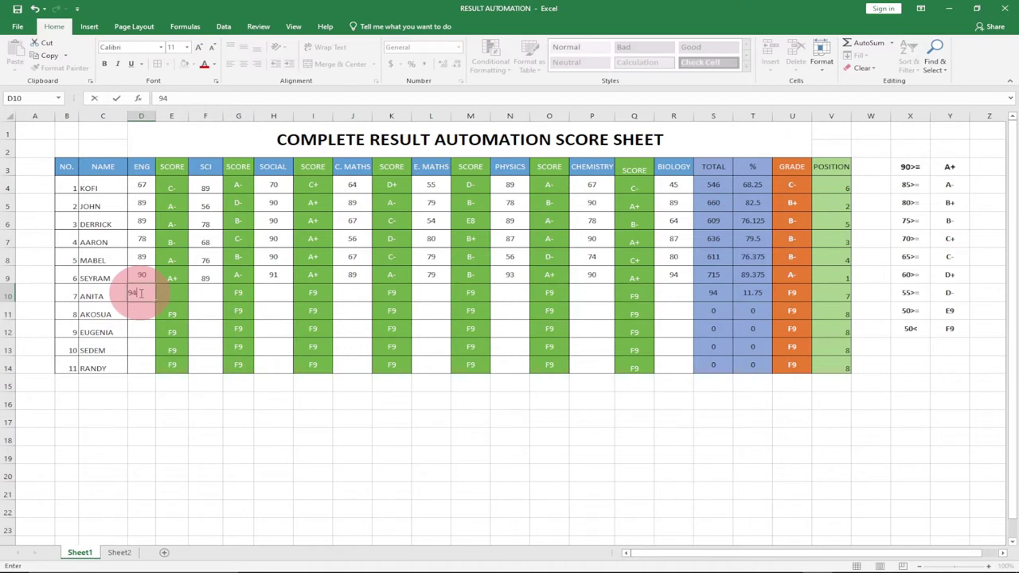
type("94")
key("Return")
left_click(171, 280)
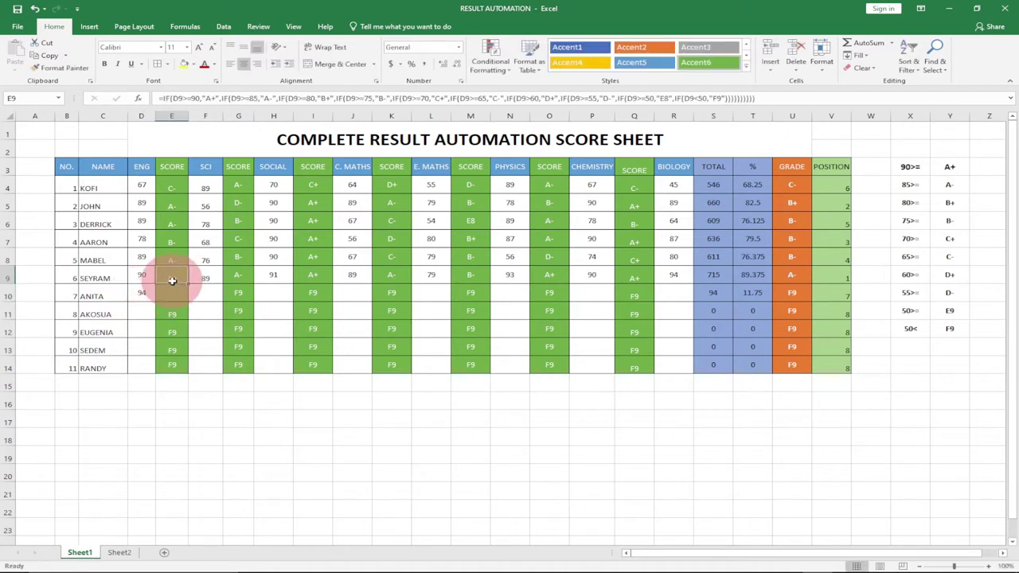
left_click_drag(188, 287, 189, 366)
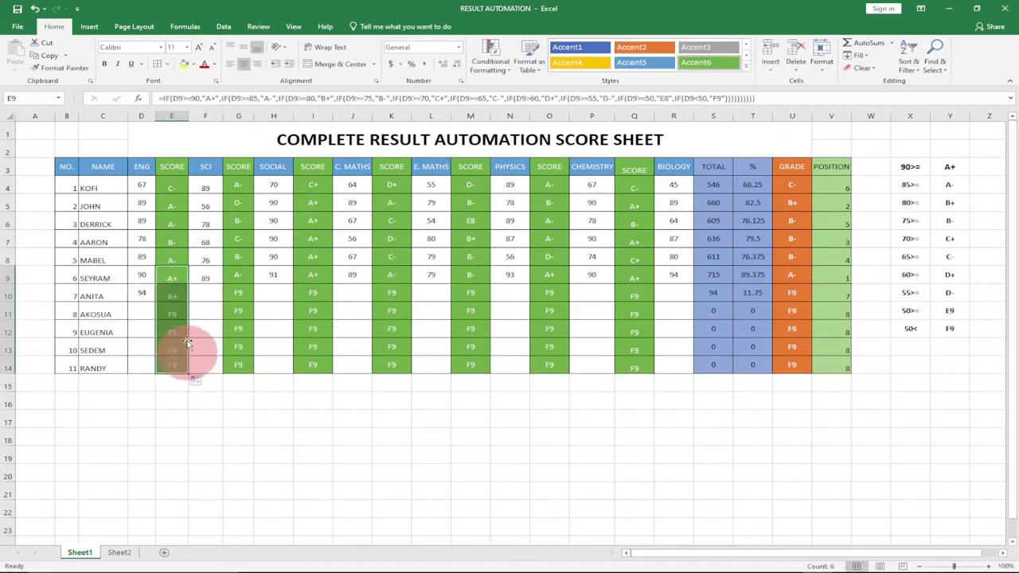
Enter row 10's SCI 94, SOCIAL 89, C. MATHS 95 and E. MATHS 91 marks
left_click(138, 292)
key("Right")
key("Right")
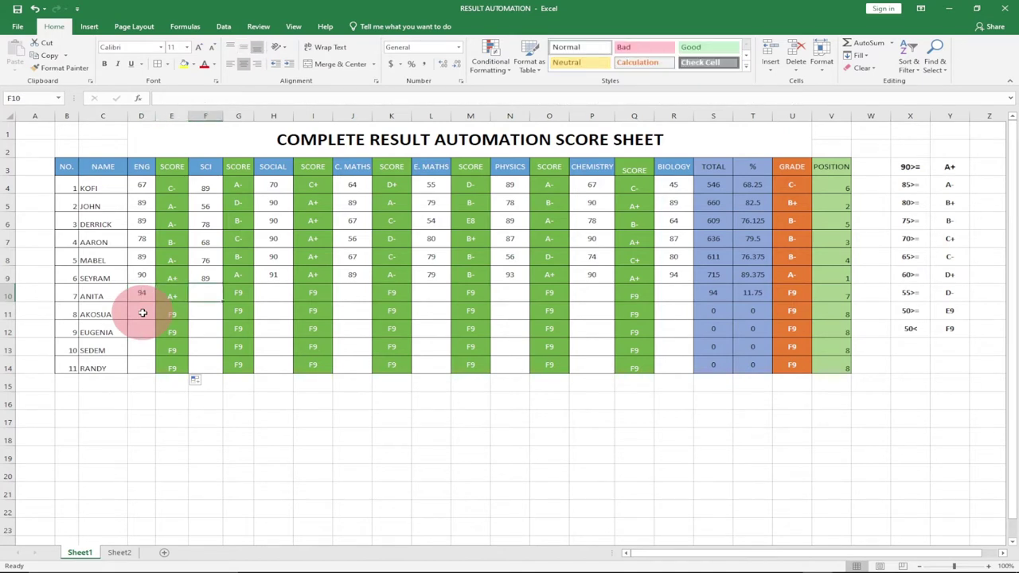
type("94")
key("Right")
key("Right")
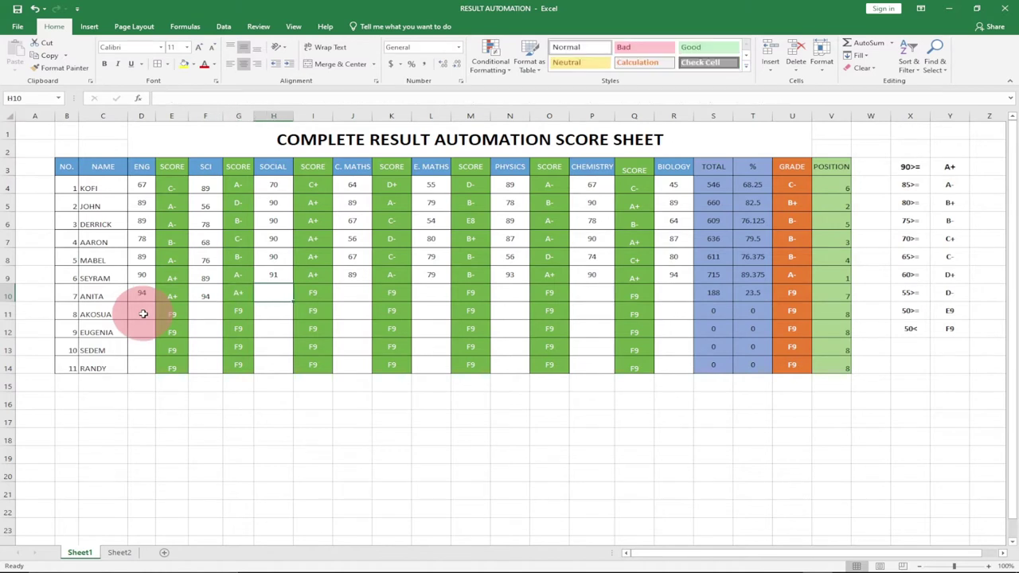
type("89")
key("Right")
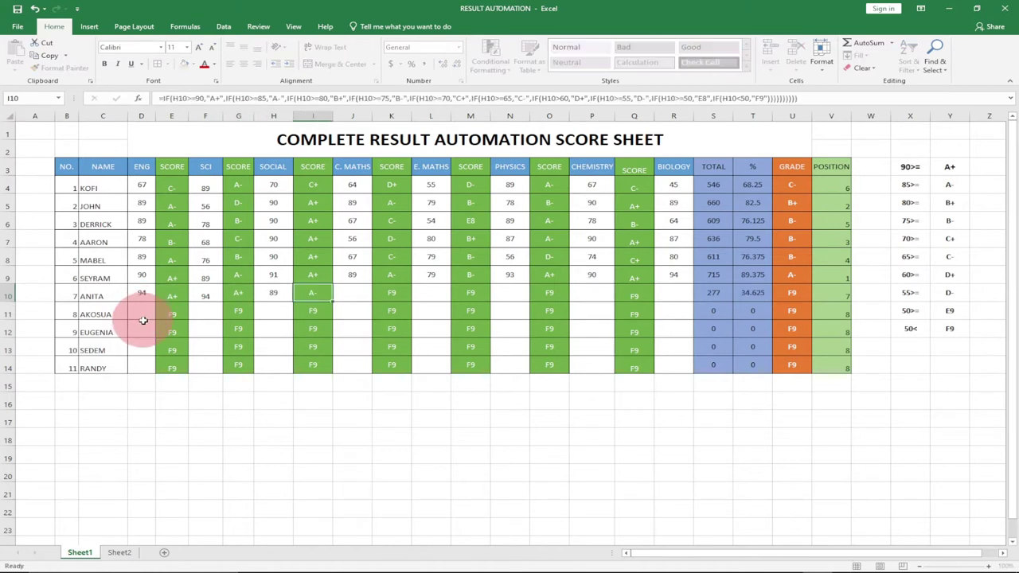
key("Right")
type("9")
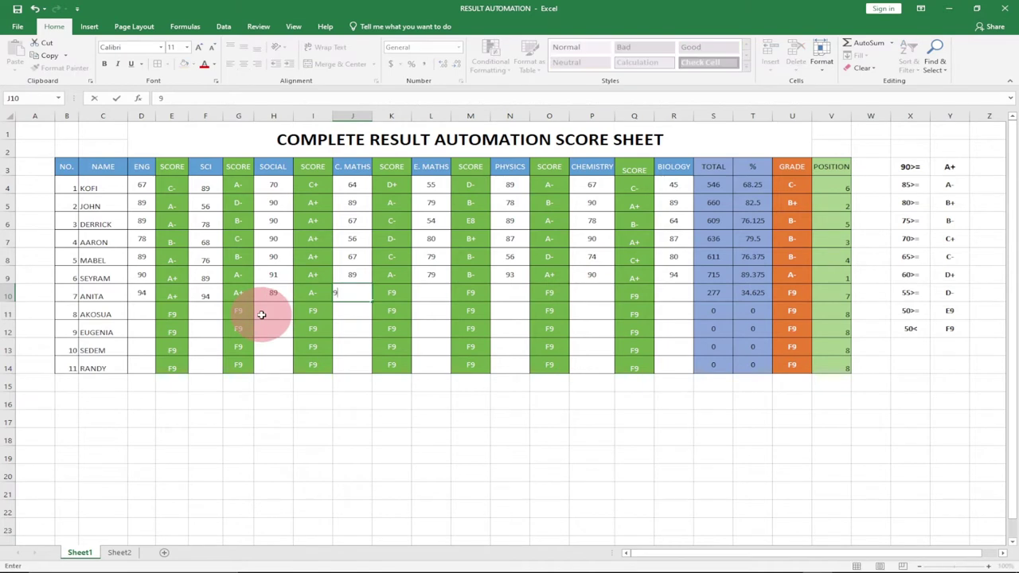
key("Right")
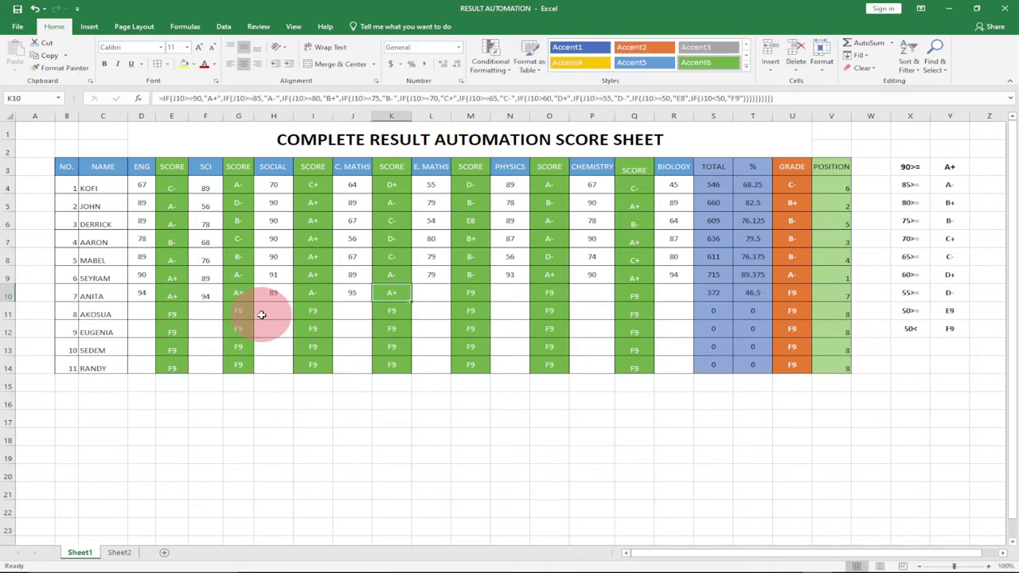
key("Right")
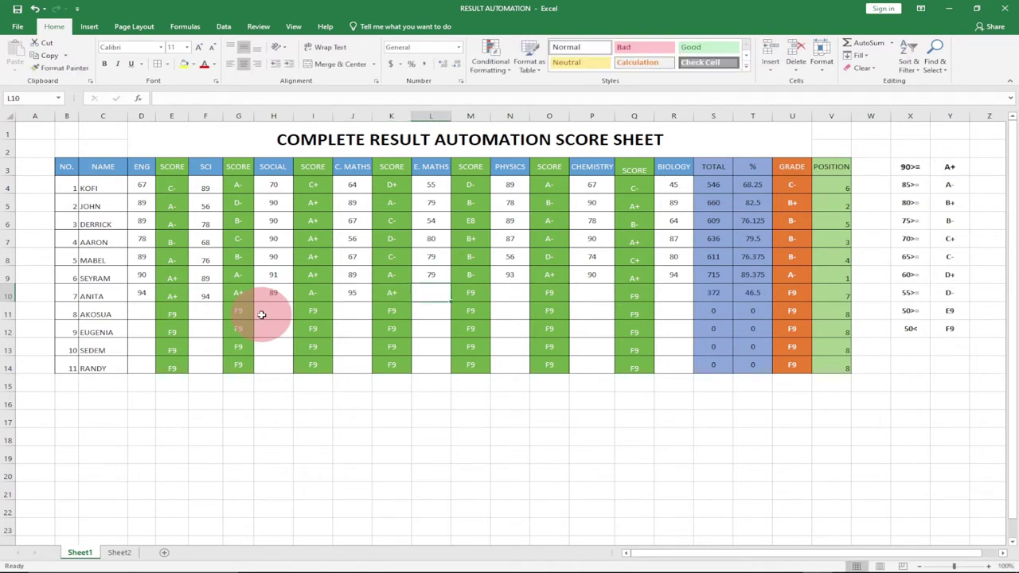
type("91")
key("Right")
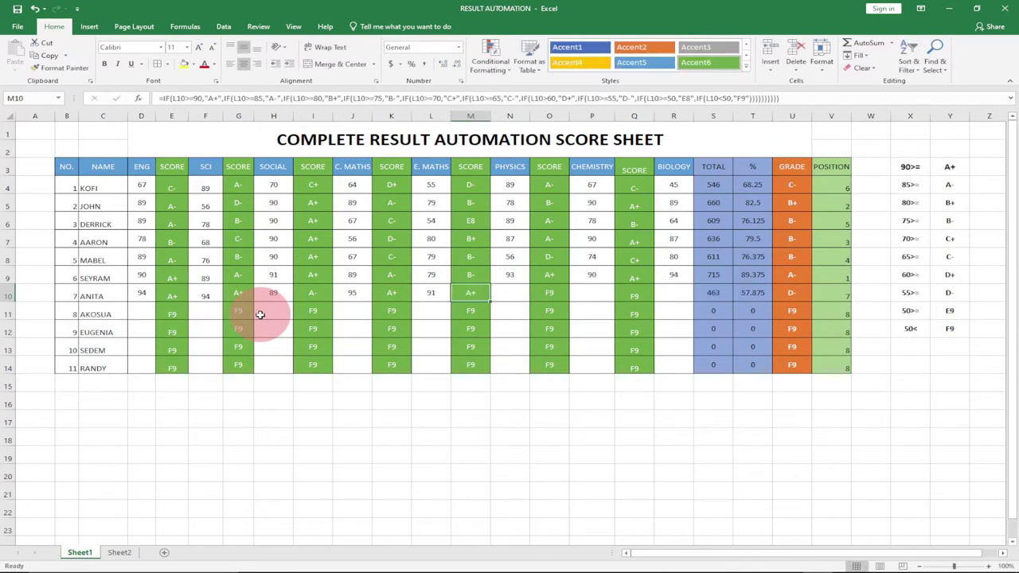
Enter PHYSICS 92, CHEMISTRY 93 and BIOLOGY 90 in row 10, then go to Sheet2
key("Right")
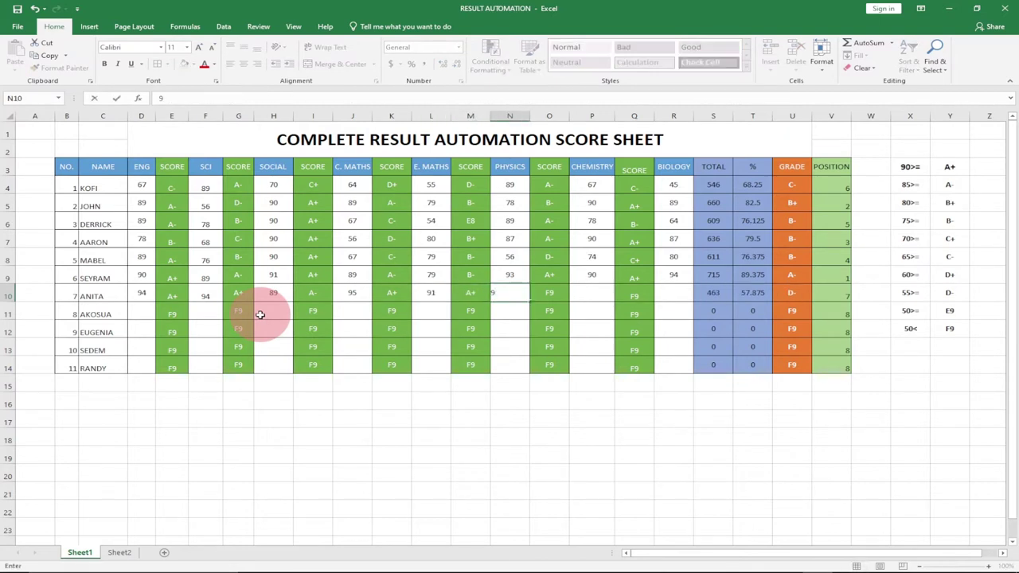
key("Right")
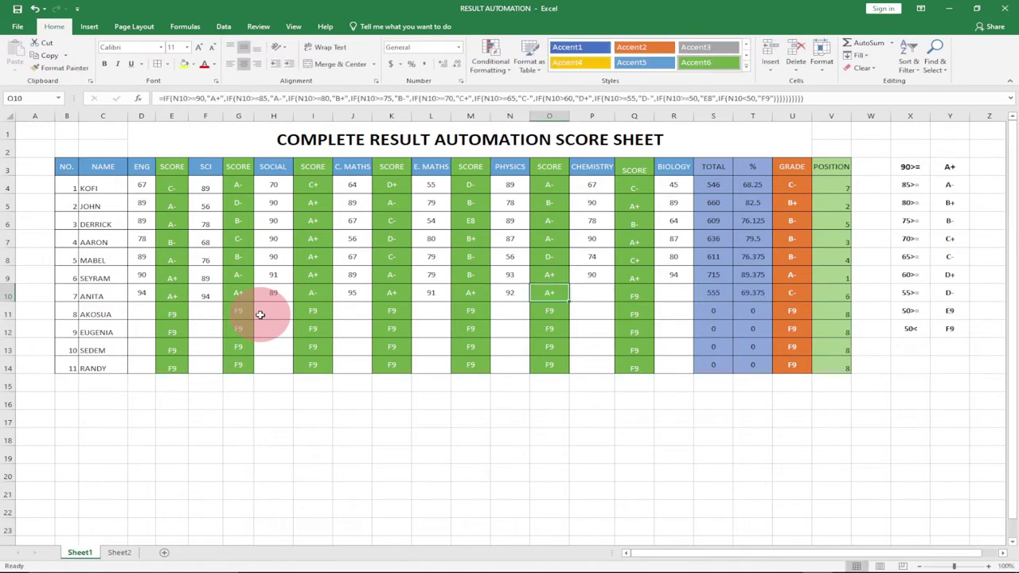
key("Right")
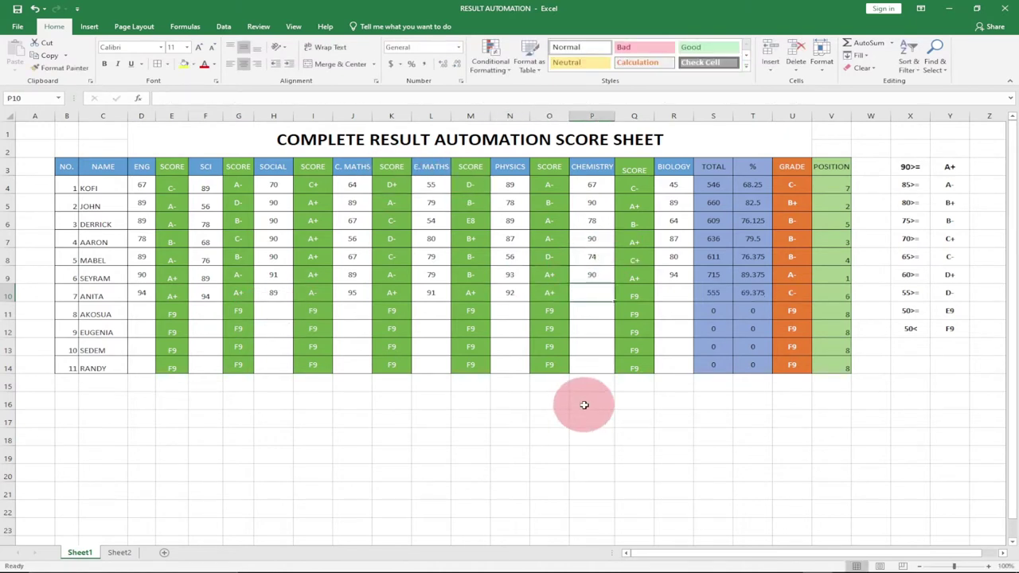
type("93")
key("Right")
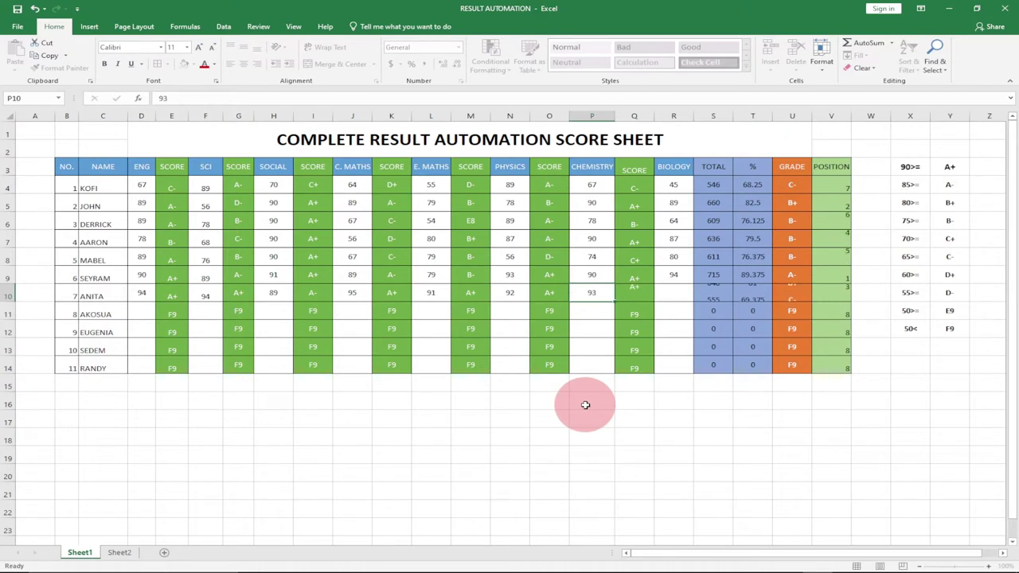
key("Right")
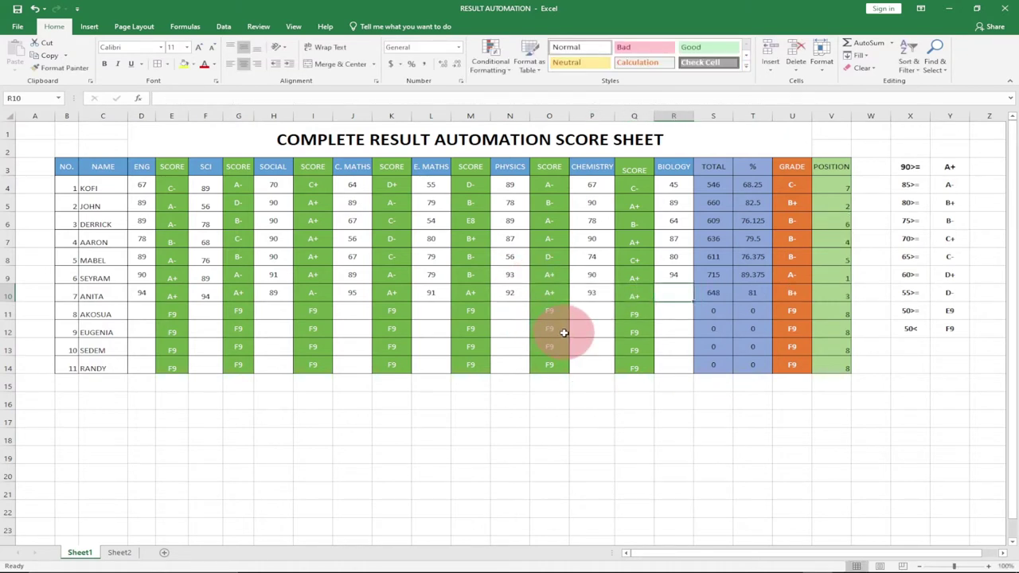
type("90")
key("Right")
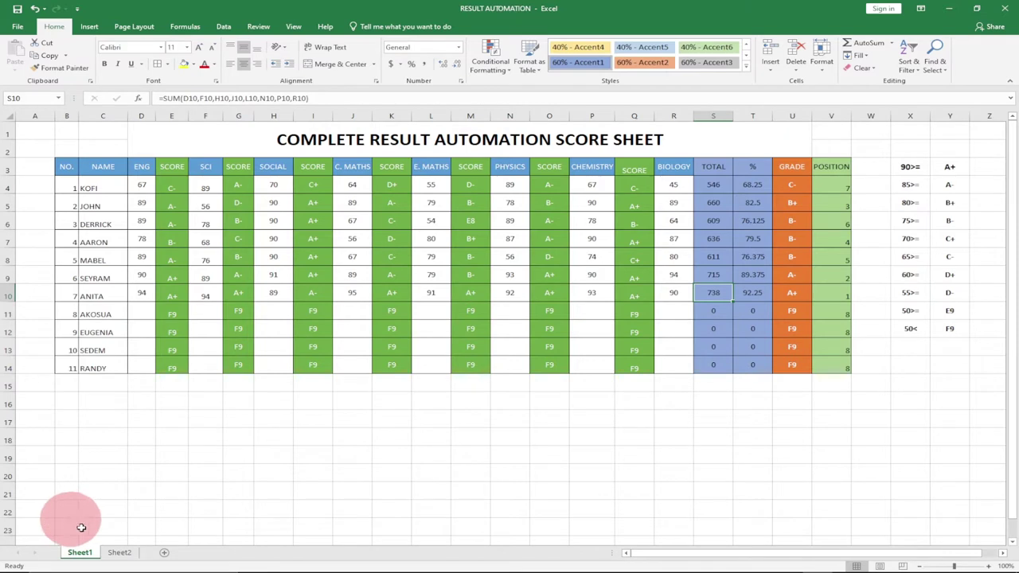
left_click(121, 552)
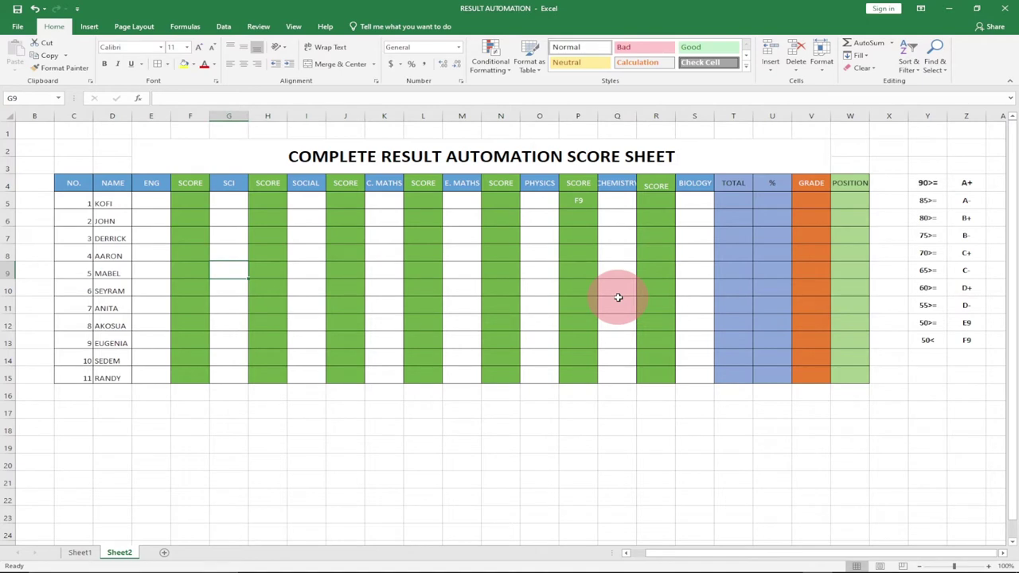
Vertically centre the header row text from NO. through SCI
left_click_drag(73, 184, 852, 183)
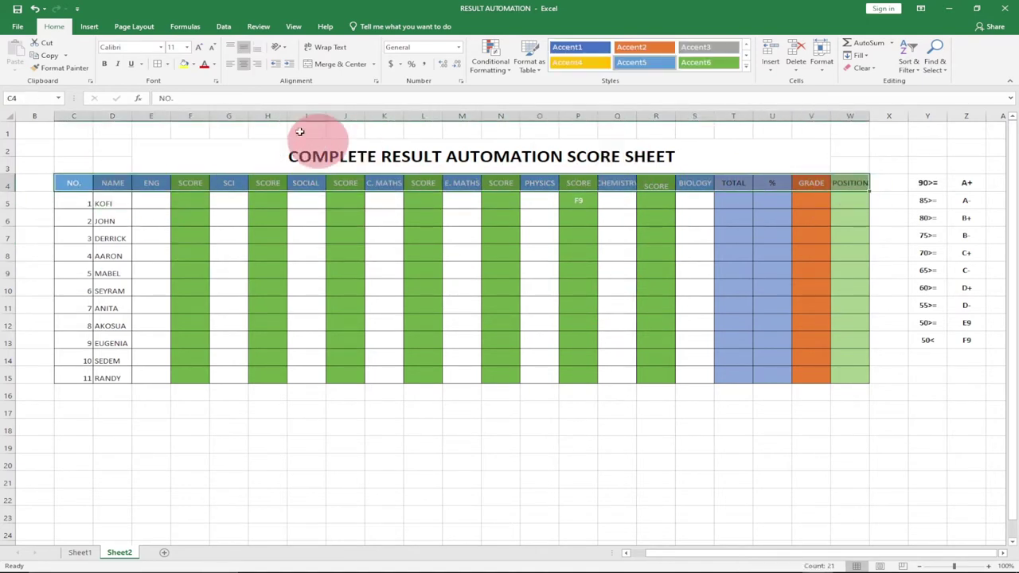
left_click(248, 49)
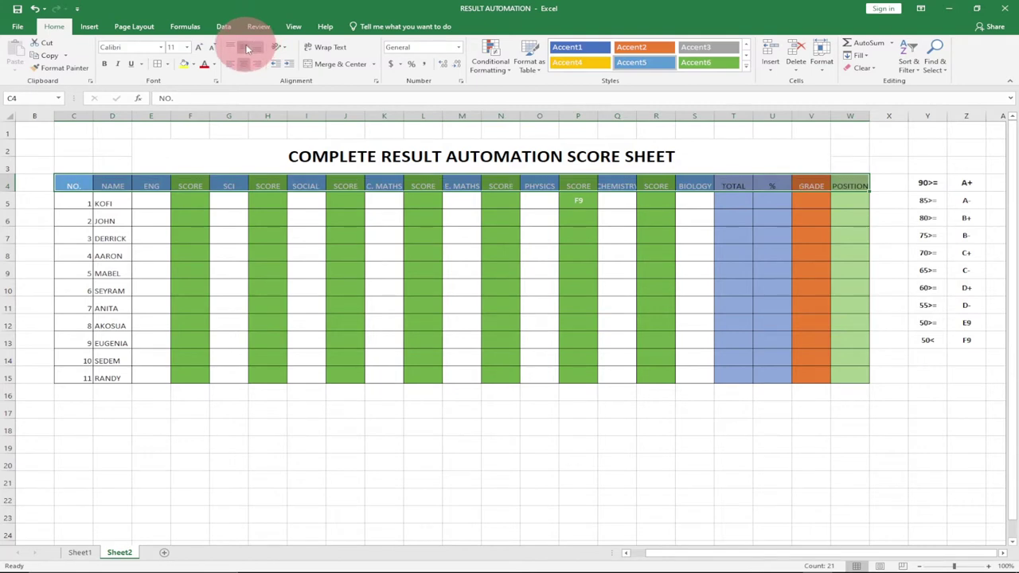
left_click(246, 49)
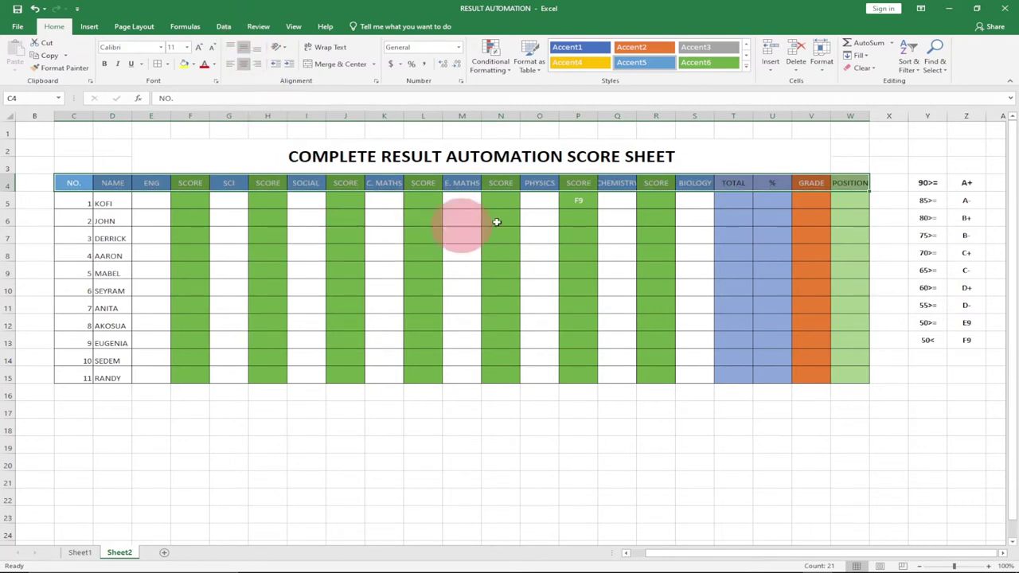
Clear the old grade formula from P5 and check cells F5, F8, E5 and C4
left_click(567, 205)
key("Delete")
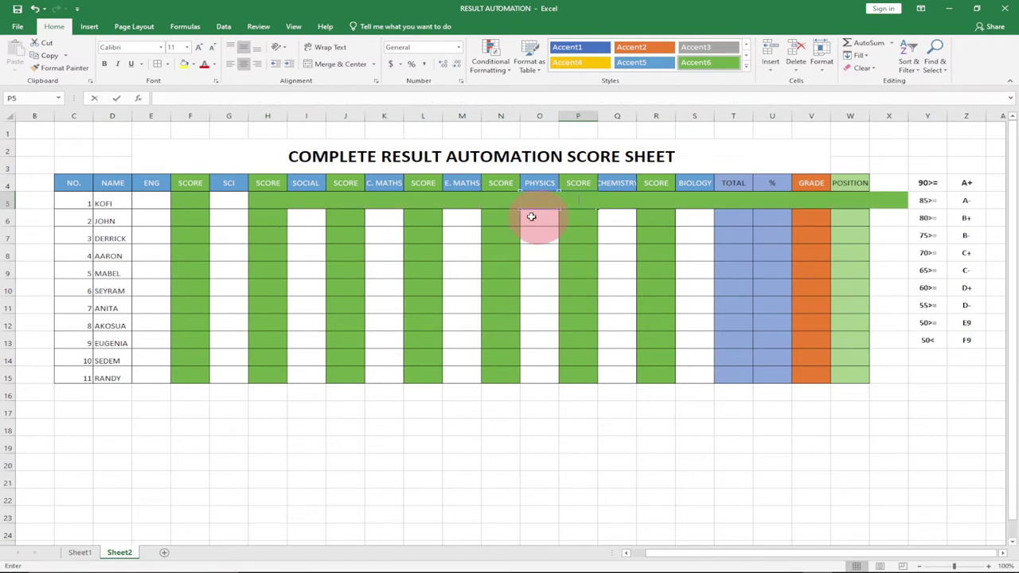
left_click(307, 224)
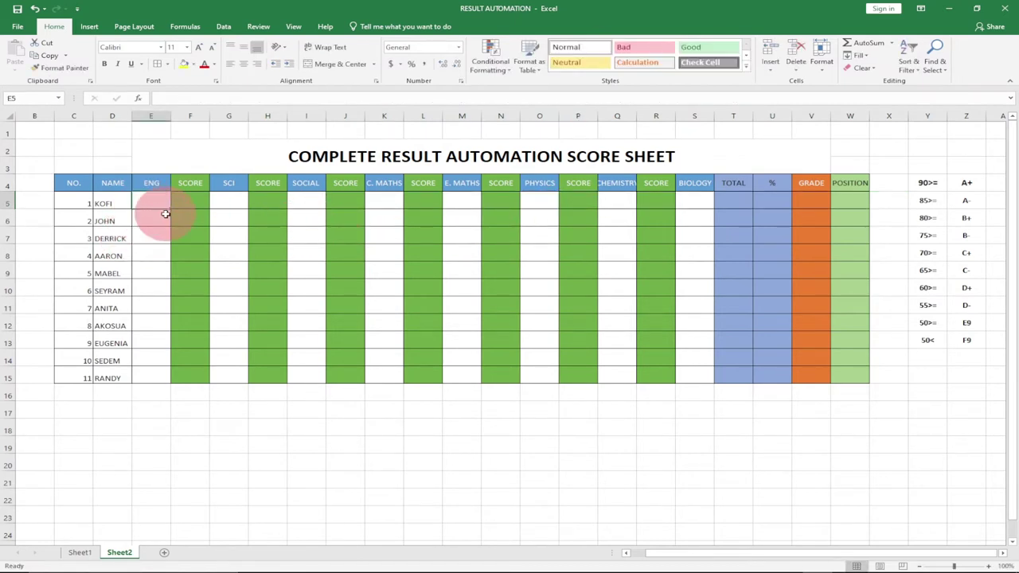
left_click(192, 200)
left_click(189, 254)
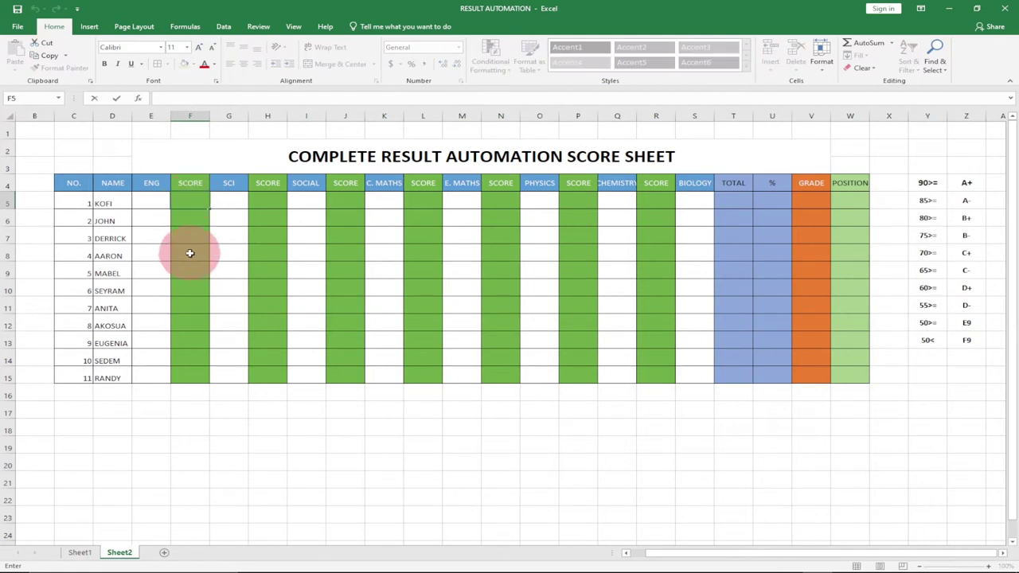
left_click(158, 203)
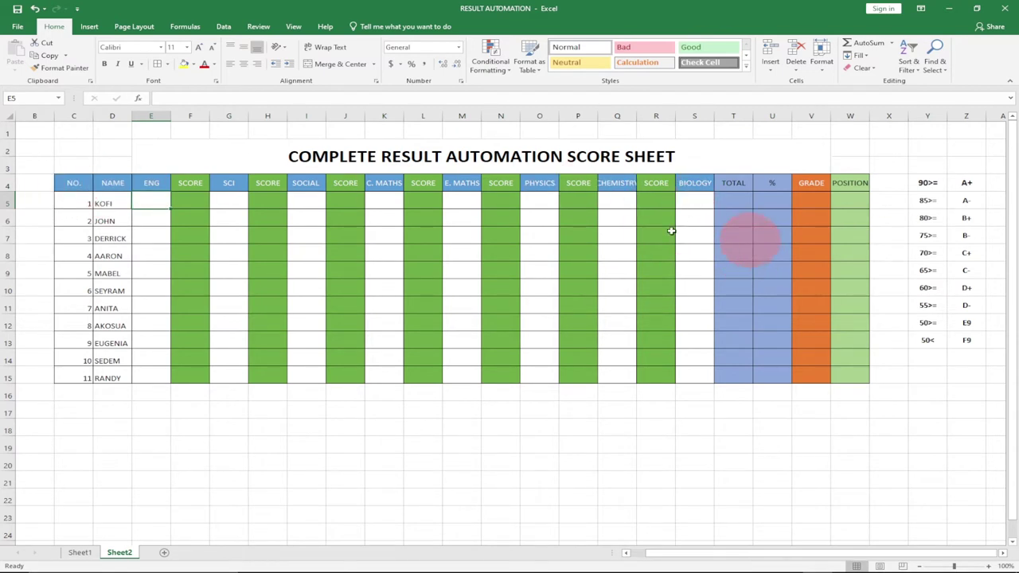
left_click(63, 183)
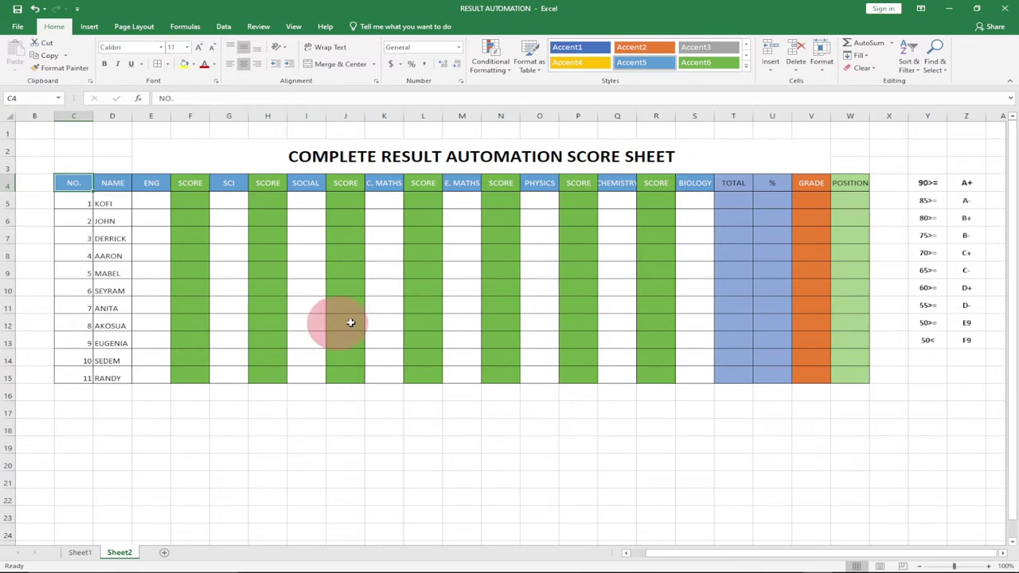
left_click(168, 70)
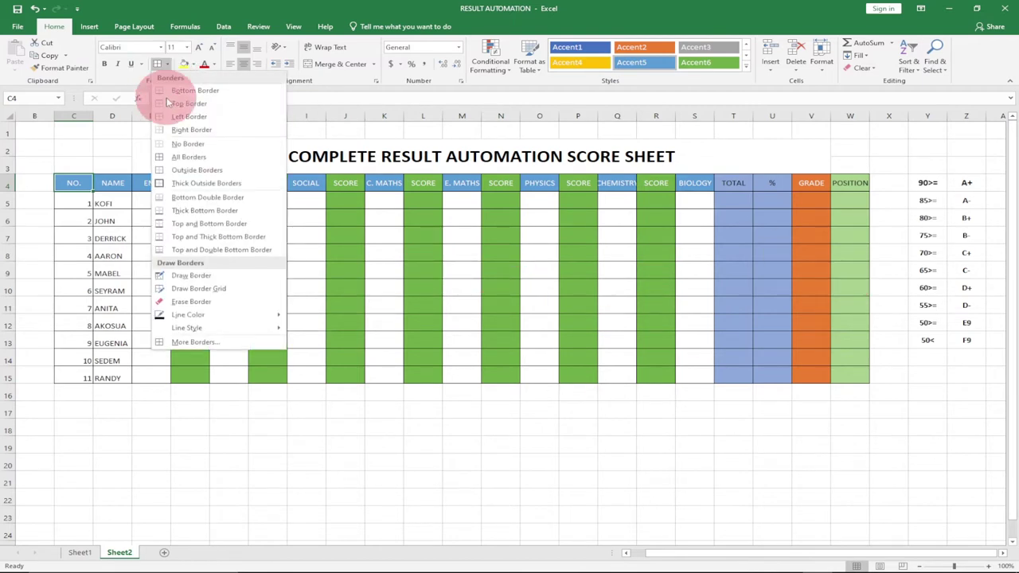
left_click(170, 69)
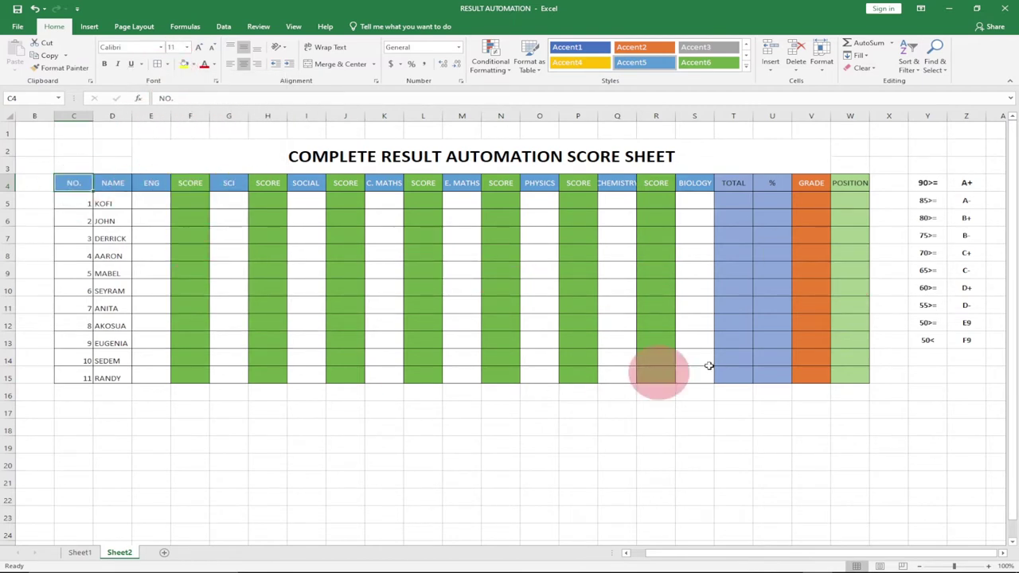
left_click_drag(189, 185, 198, 375)
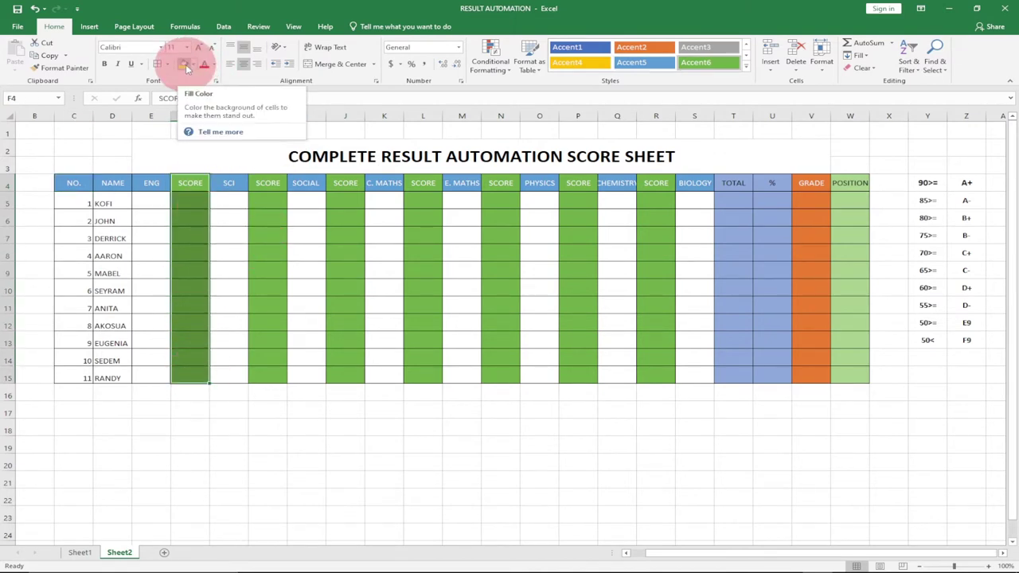
left_click(189, 65)
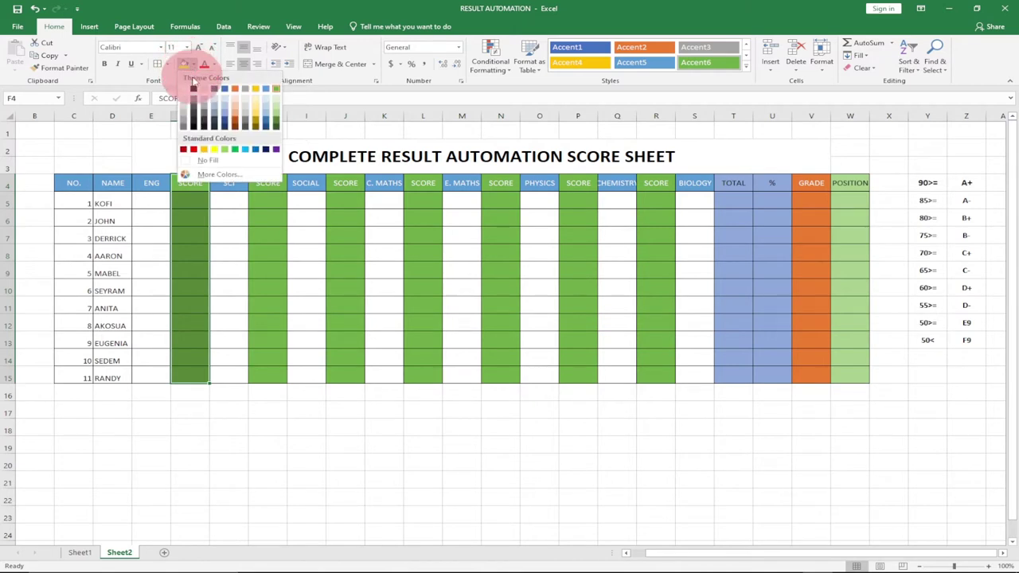
left_click(211, 149)
left_click(276, 89)
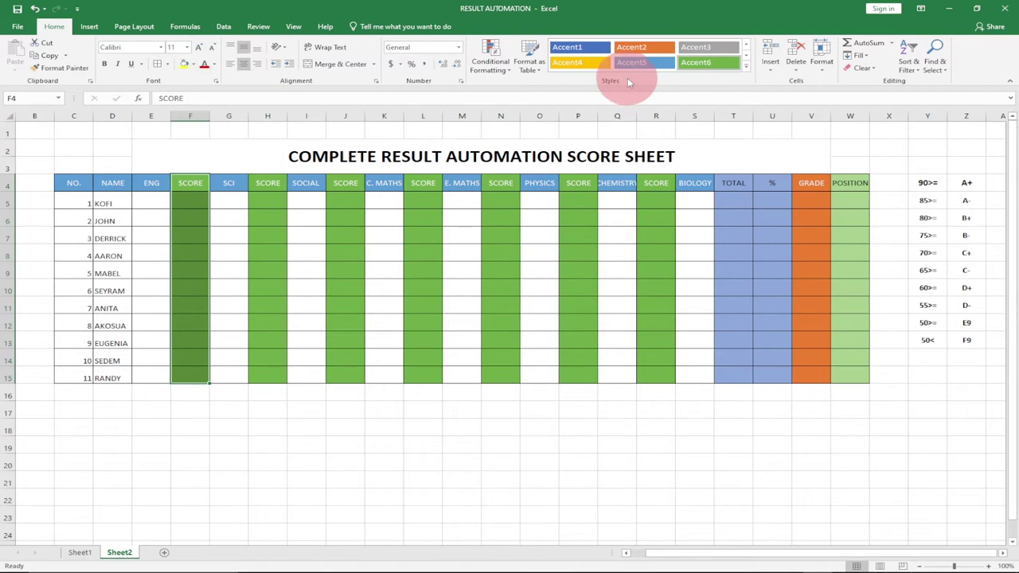
left_click(749, 68)
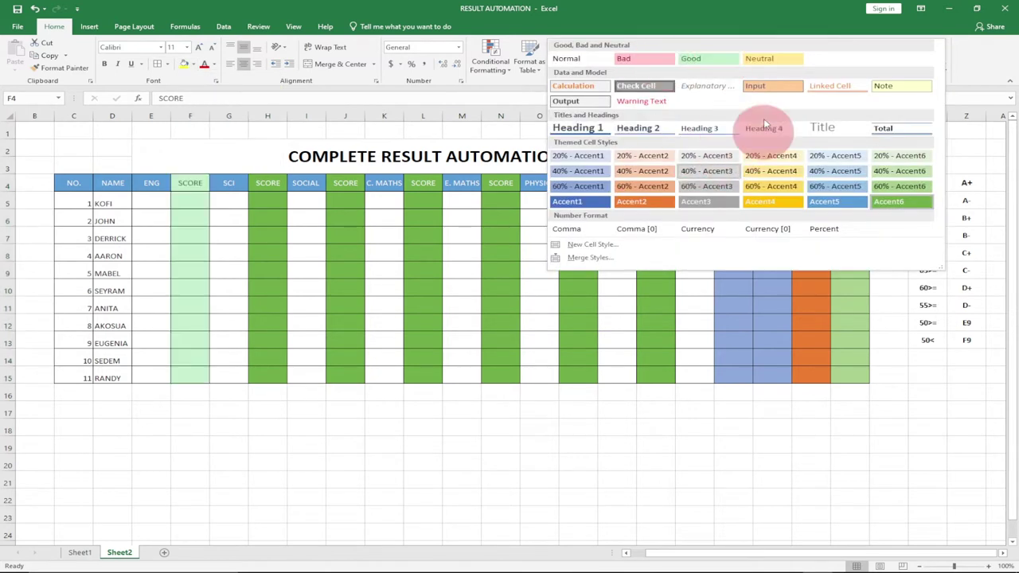
left_click(661, 21)
left_click(201, 254)
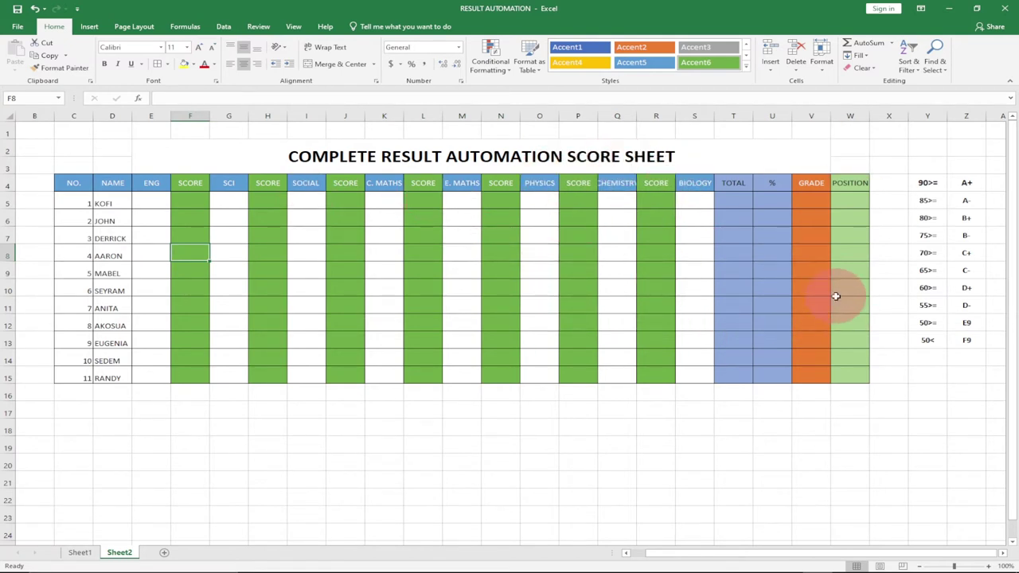
left_click(745, 258)
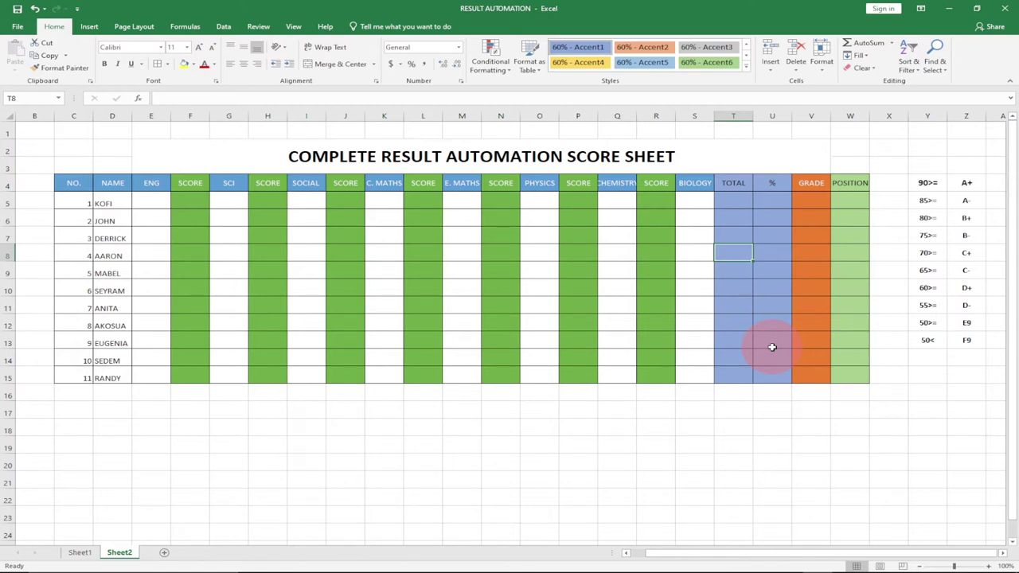
left_click(155, 203)
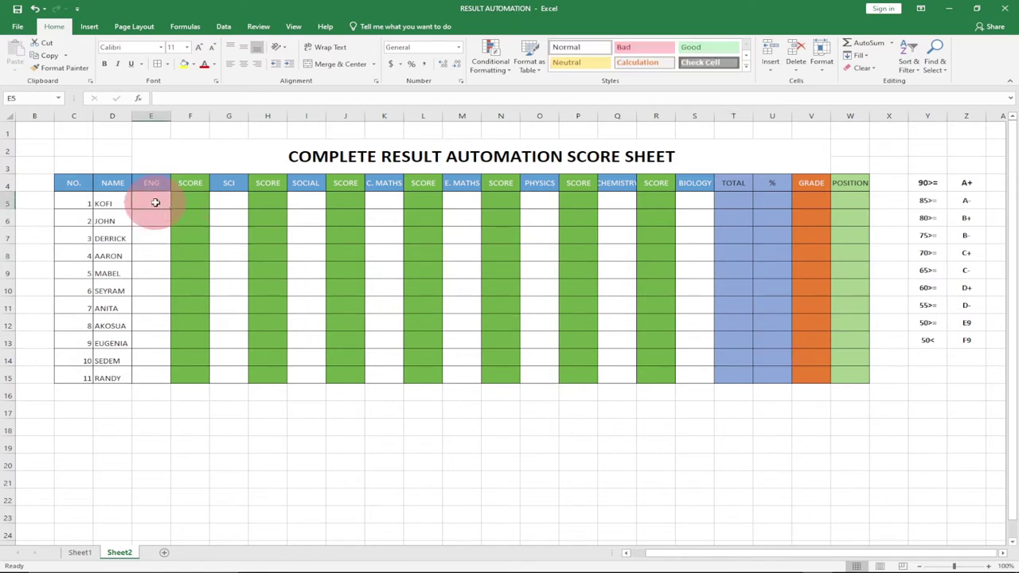
Begin an IF formula in KOFI's GRADE cell V5
left_click(808, 199)
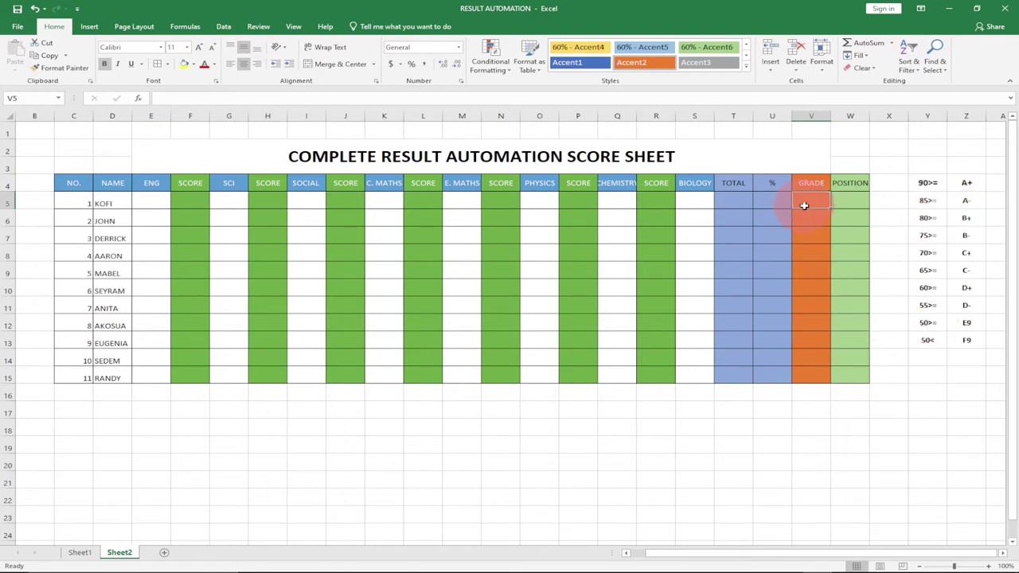
type("=")
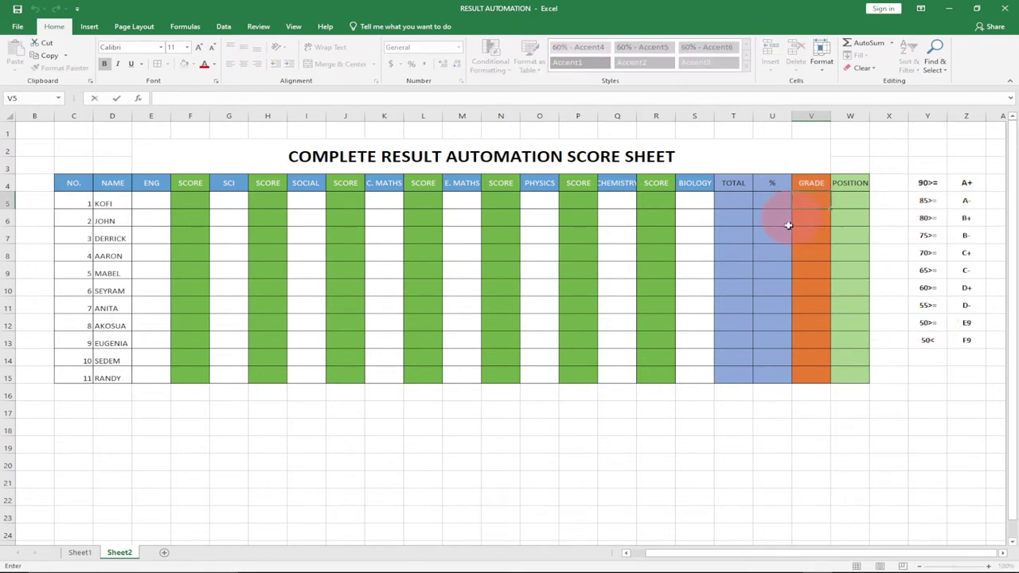
left_click(766, 199)
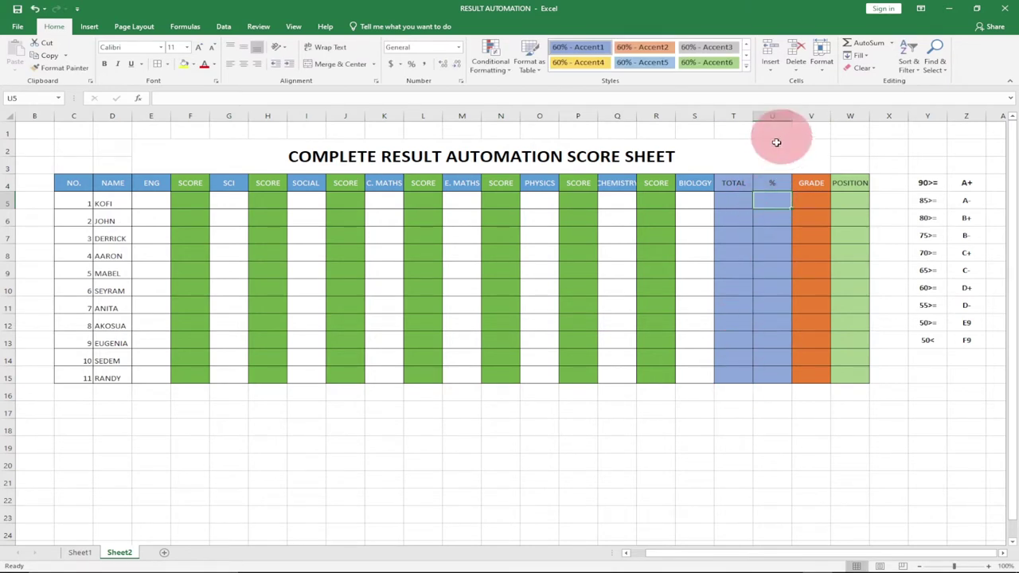
type("=")
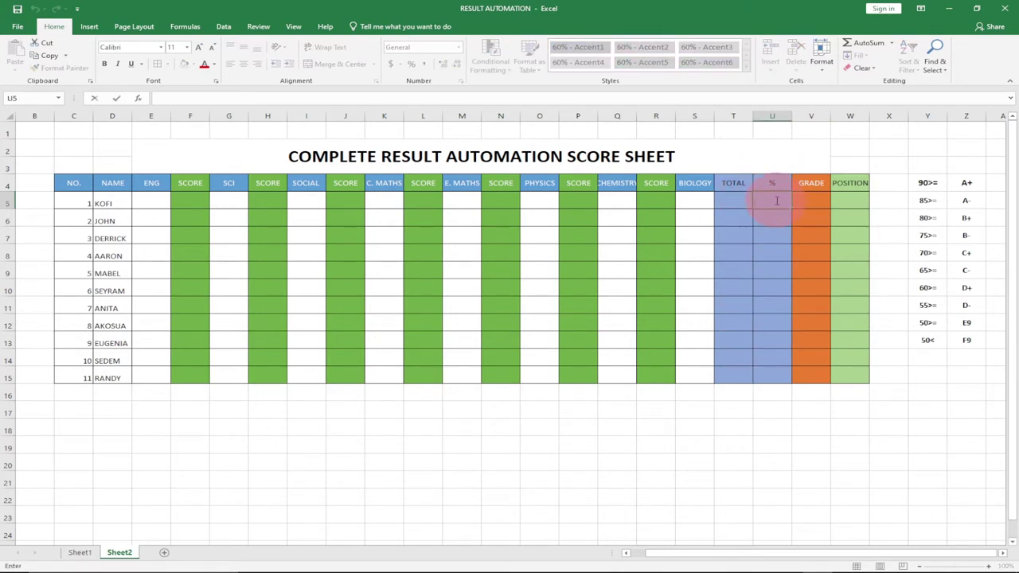
key("F2")
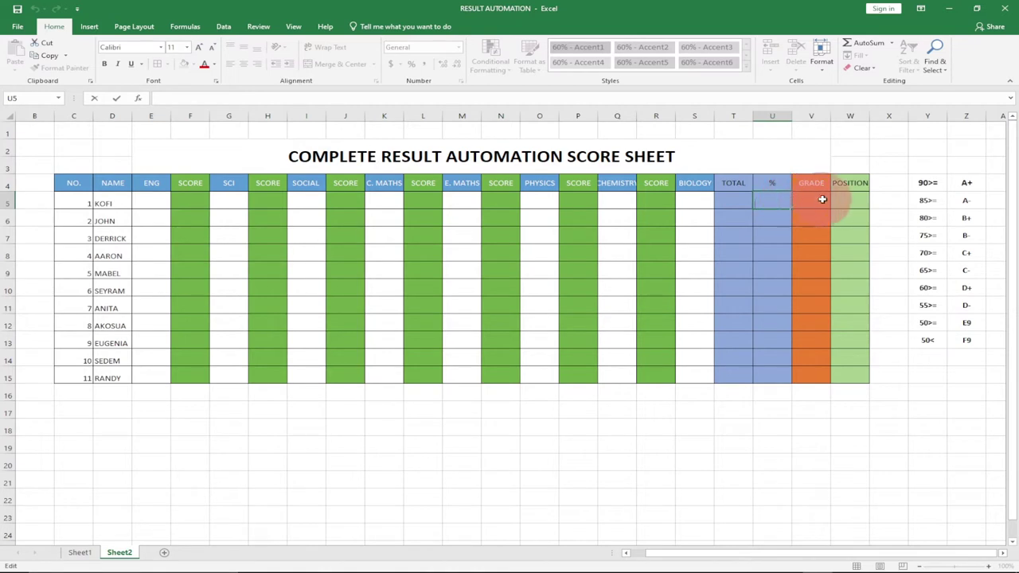
left_click(808, 198)
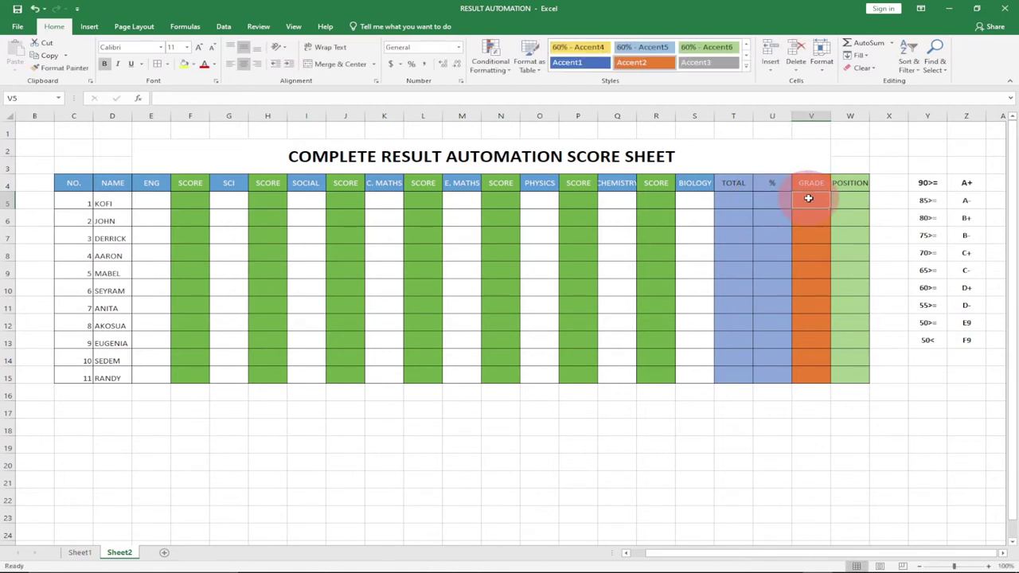
type("=")
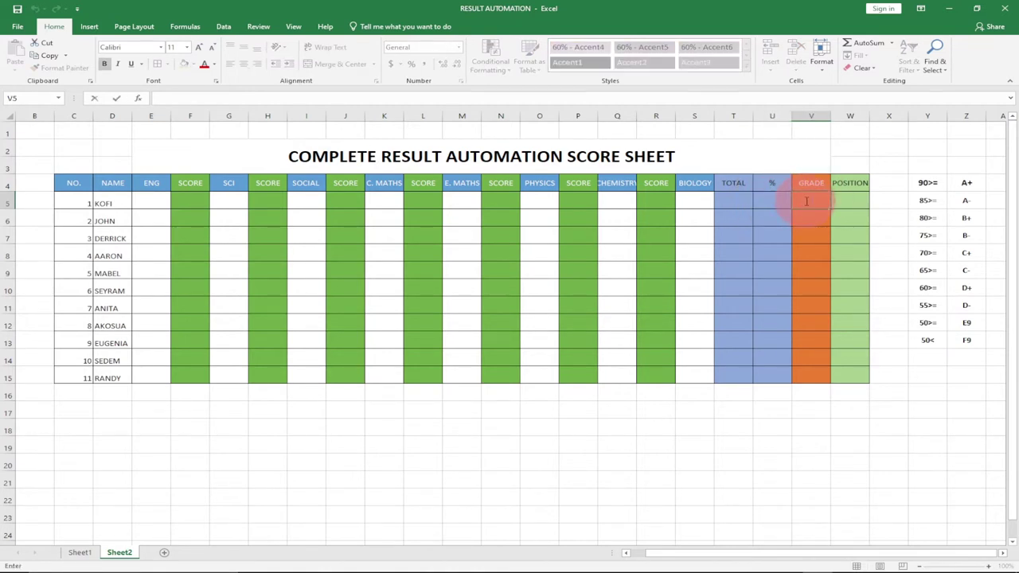
type("f")
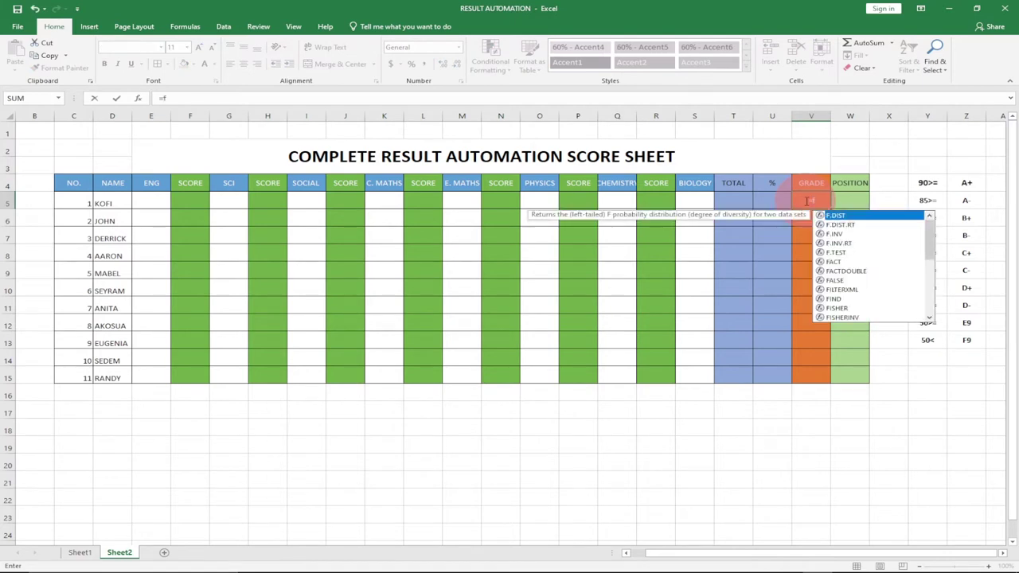
key("BackSpace")
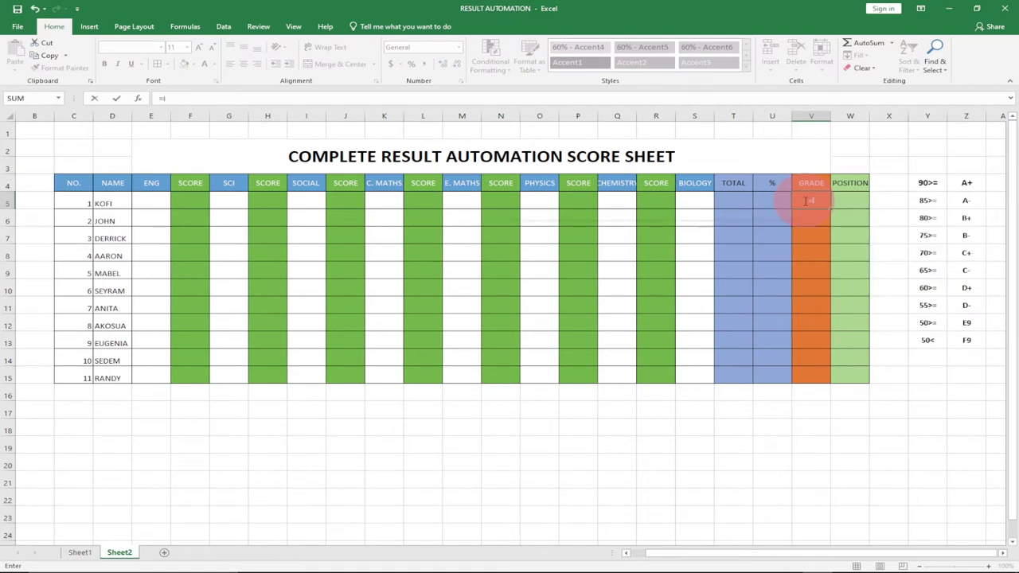
type("if")
key("Tab")
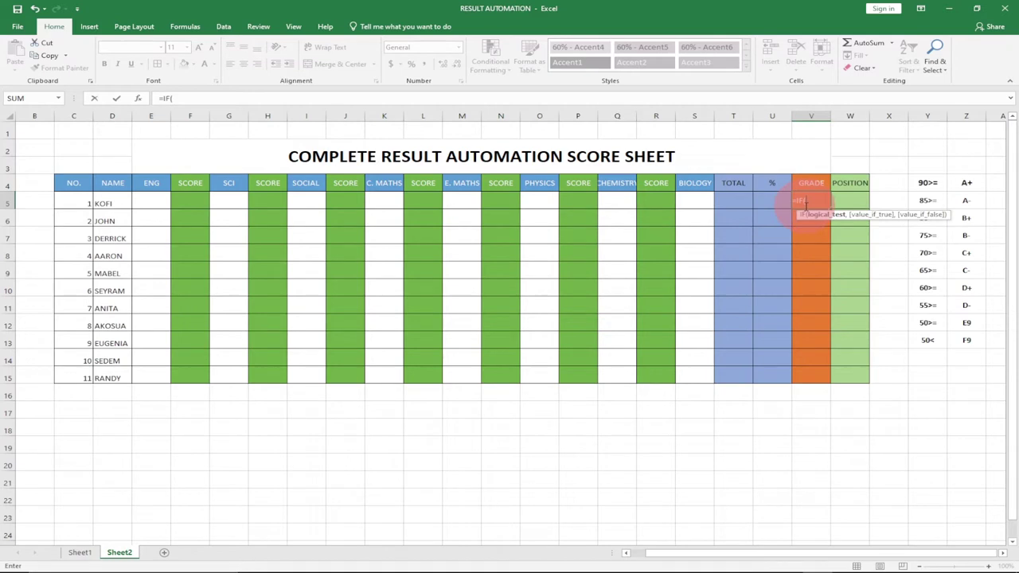
Add the first test returning "A+" when U5 is 90 or more
left_click(179, 98)
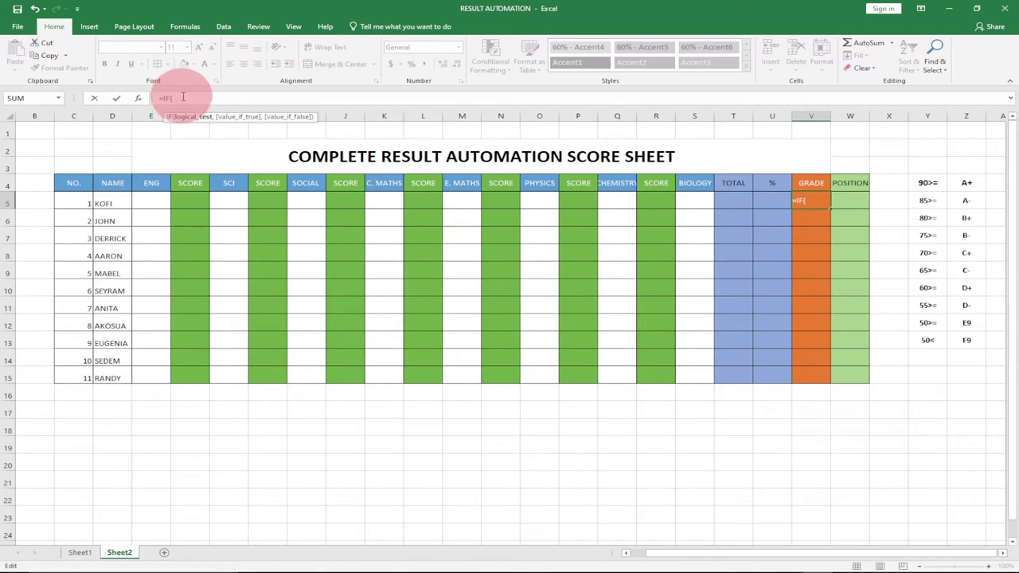
left_click(771, 199)
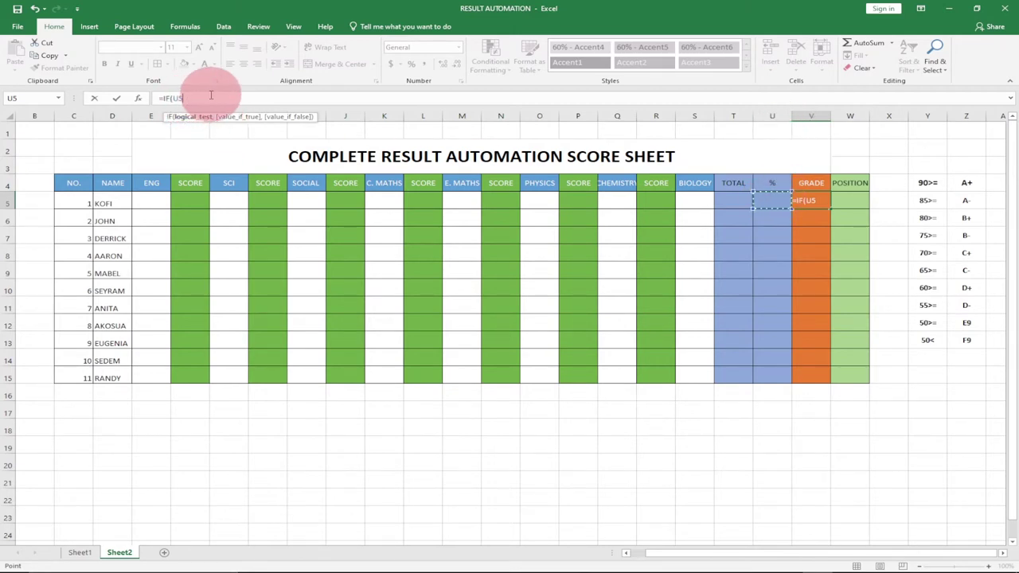
type(">=")
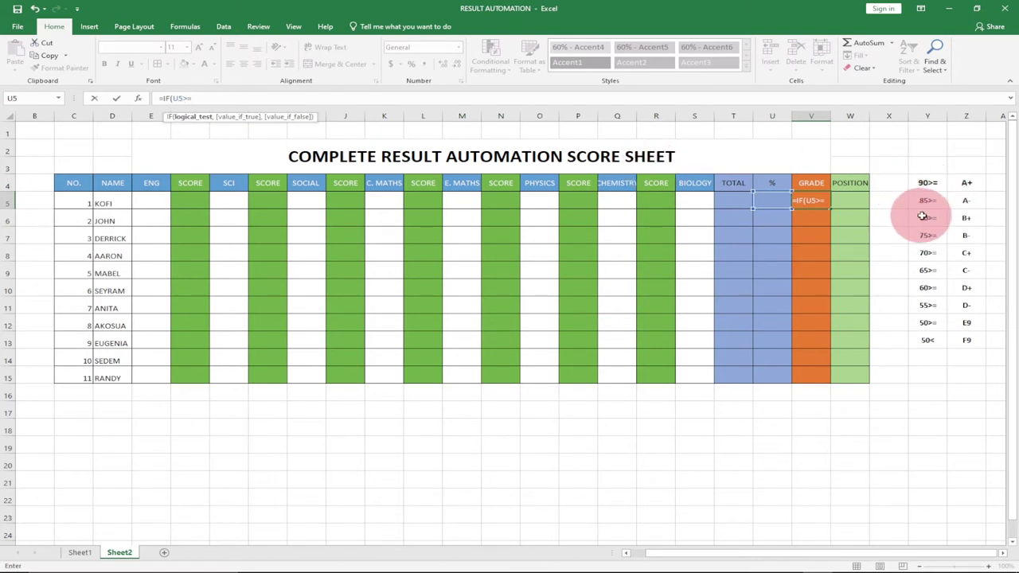
type("90")
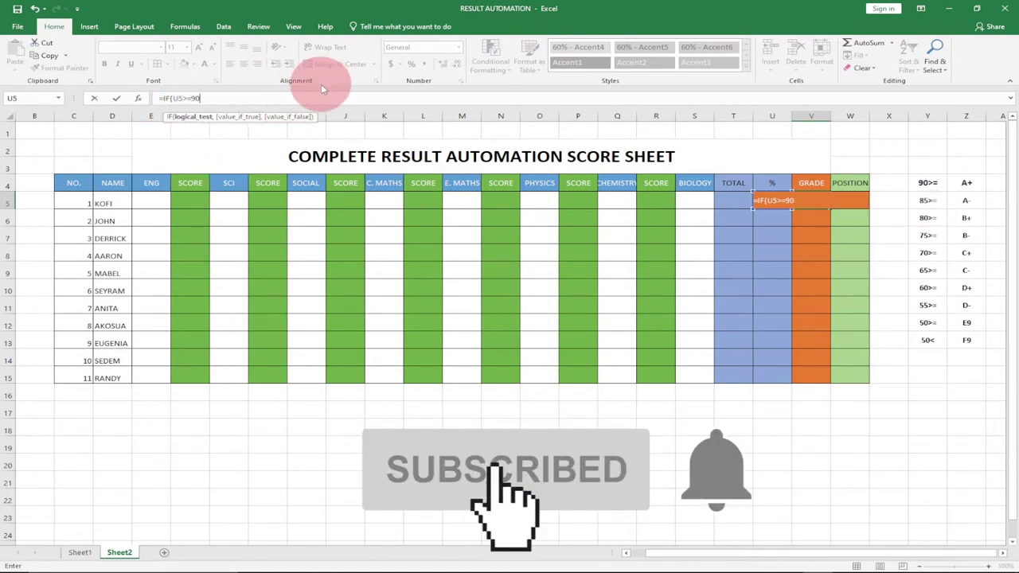
type(",")
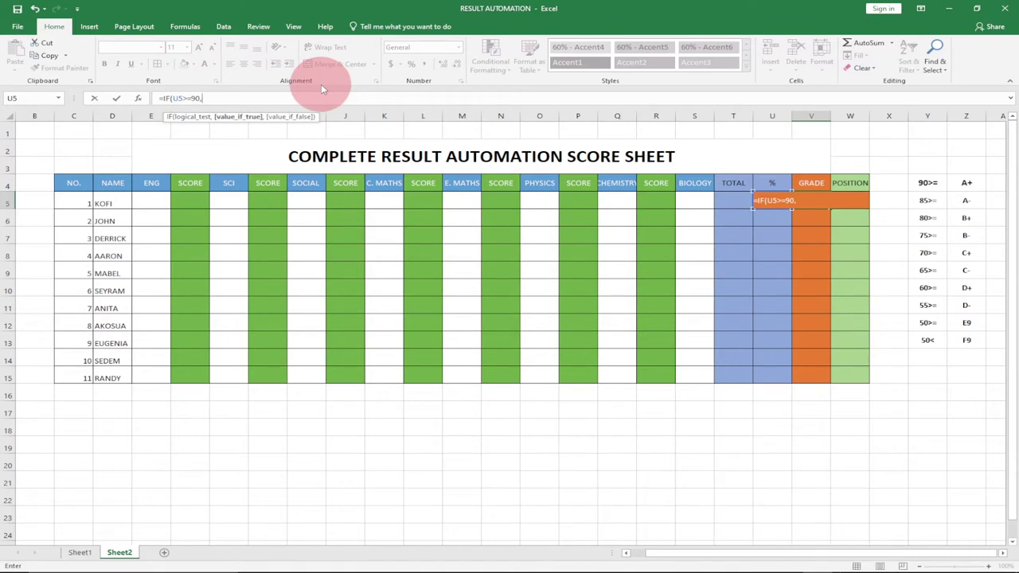
type("A")
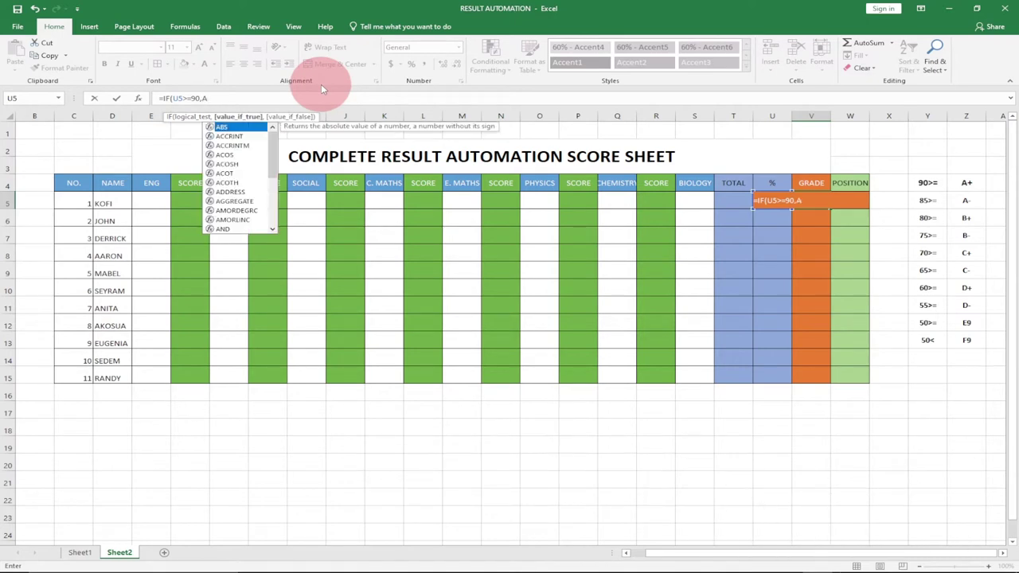
key("BackSpace")
type("\"")
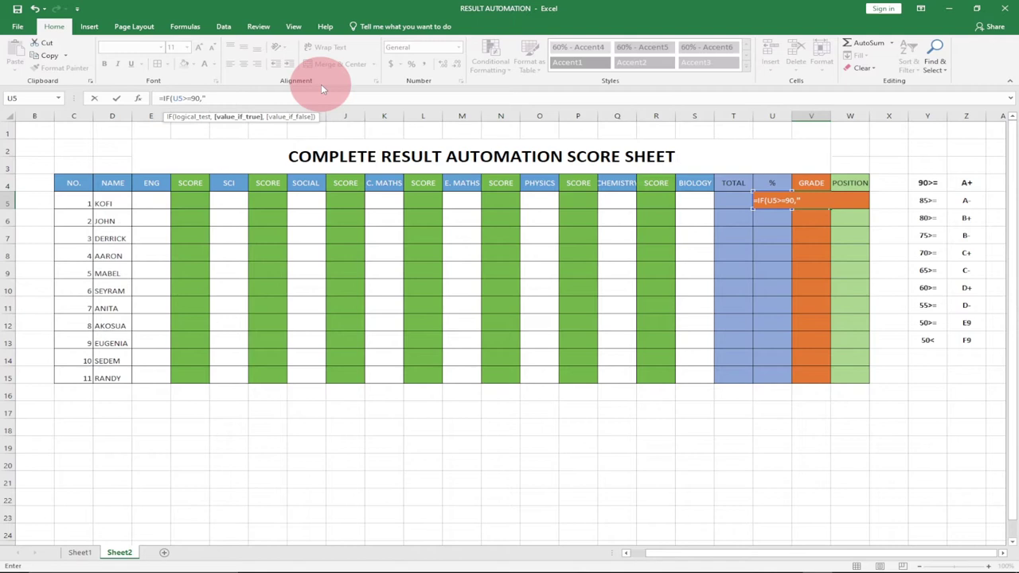
type("A+\",")
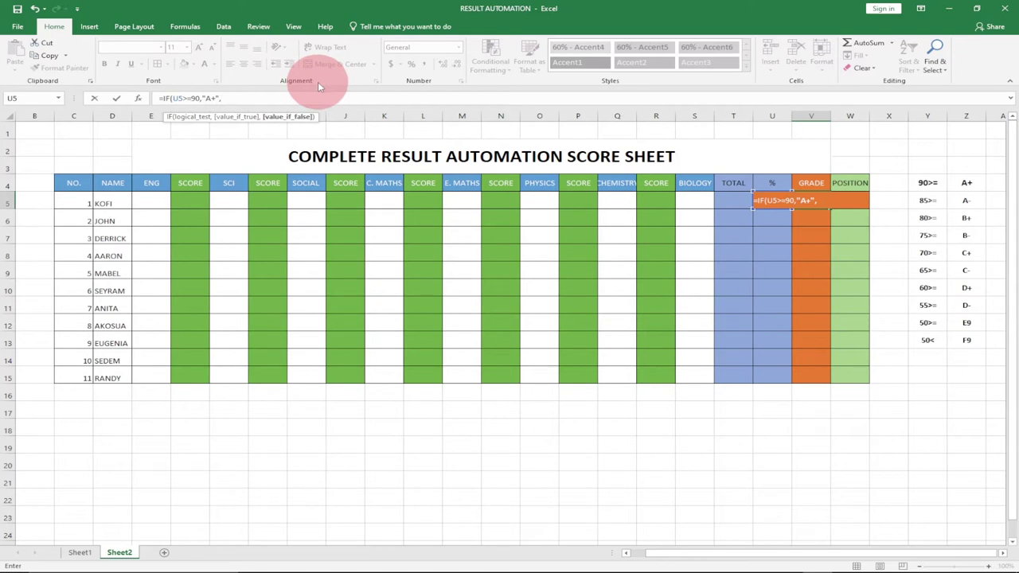
type("IF(")
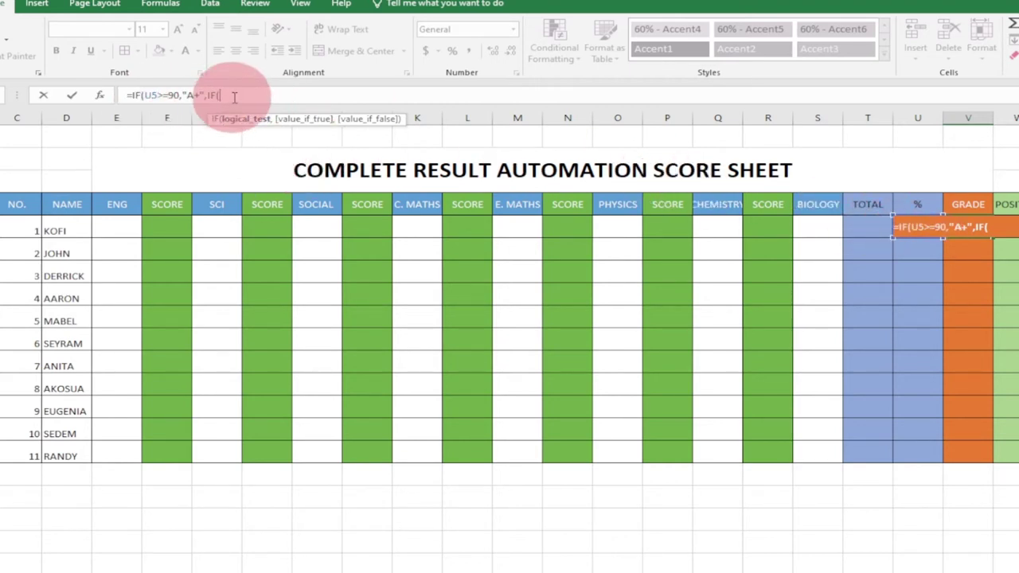
Add nested tiers returning A- at 85, B+ at 80 and B- at 75
left_click(913, 227)
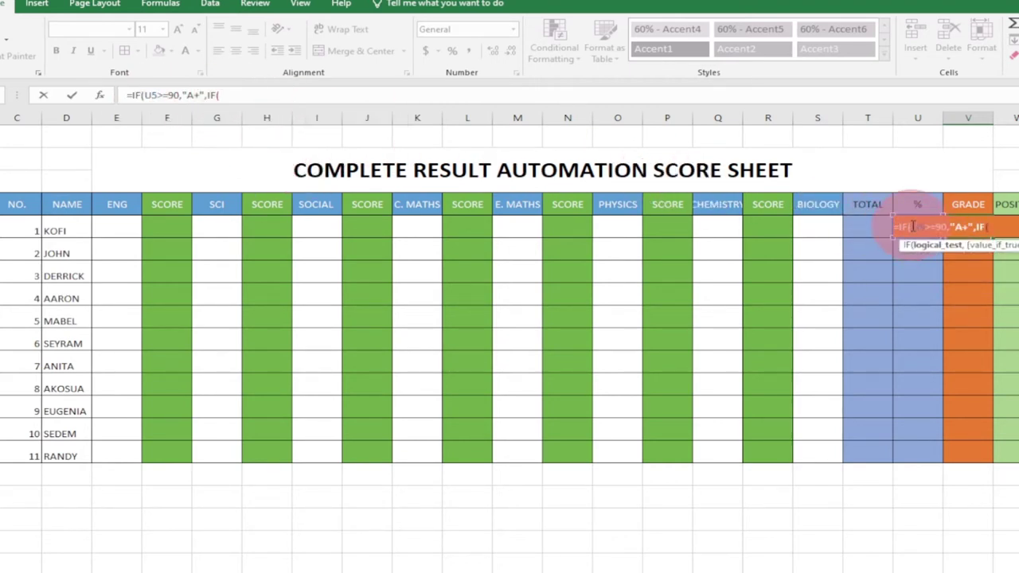
left_click(227, 95)
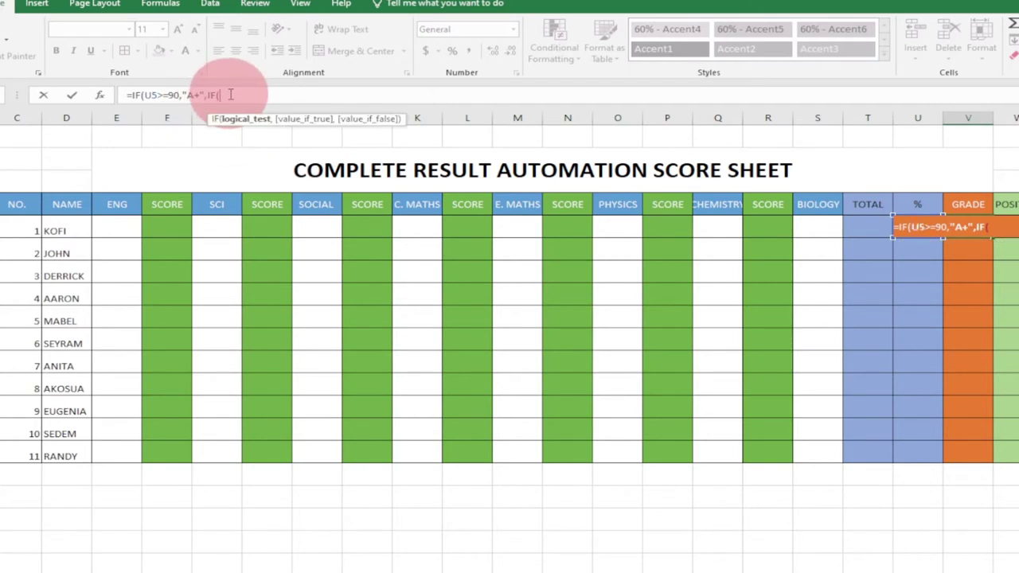
type("U")
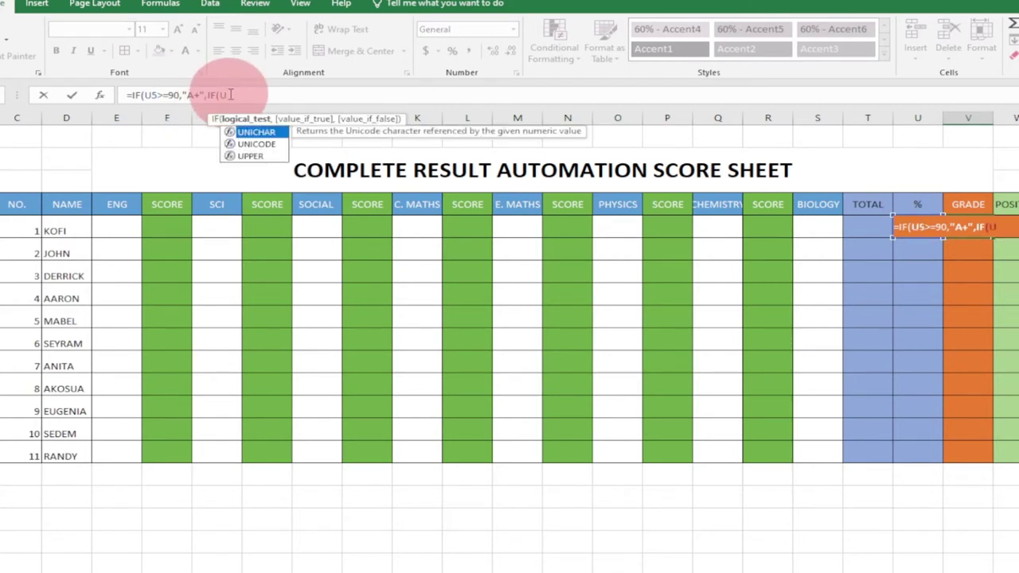
type("5")
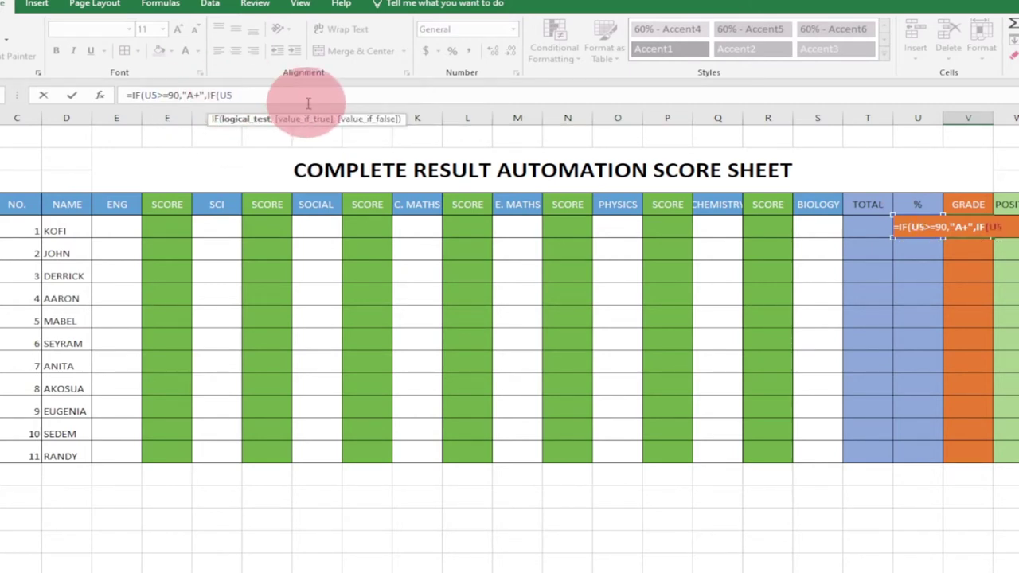
type(">=")
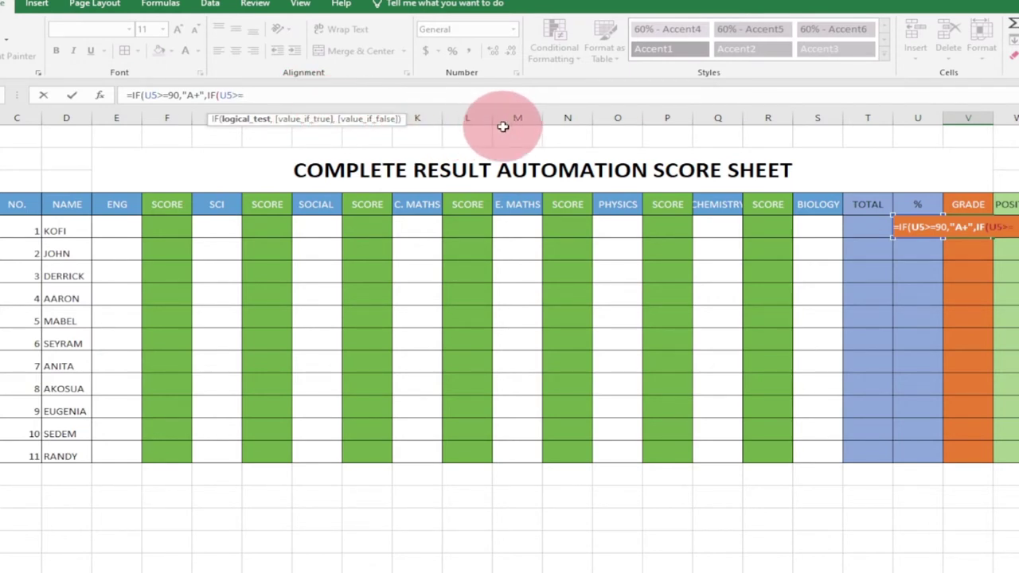
type("85,")
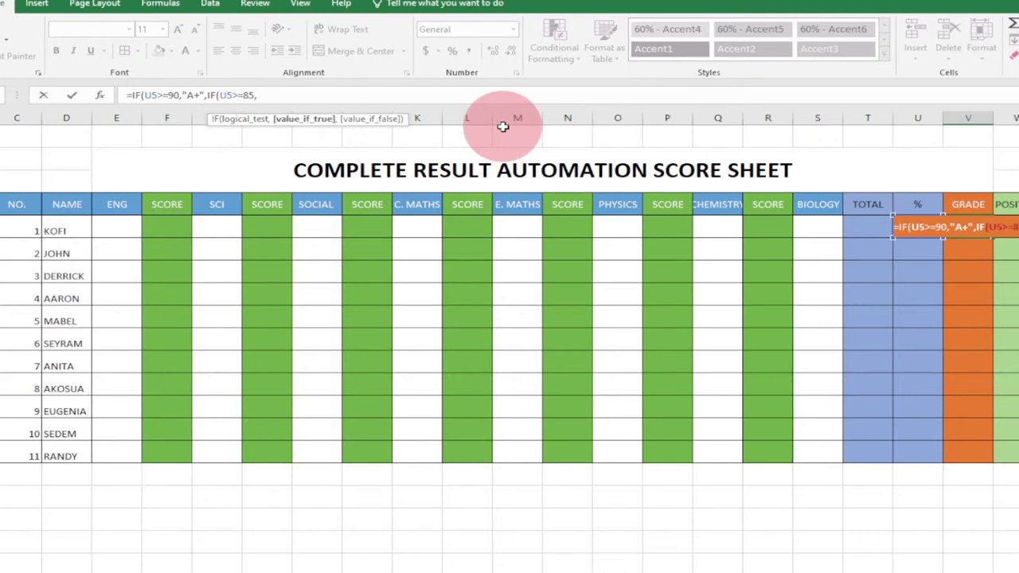
type("\"A-\",")
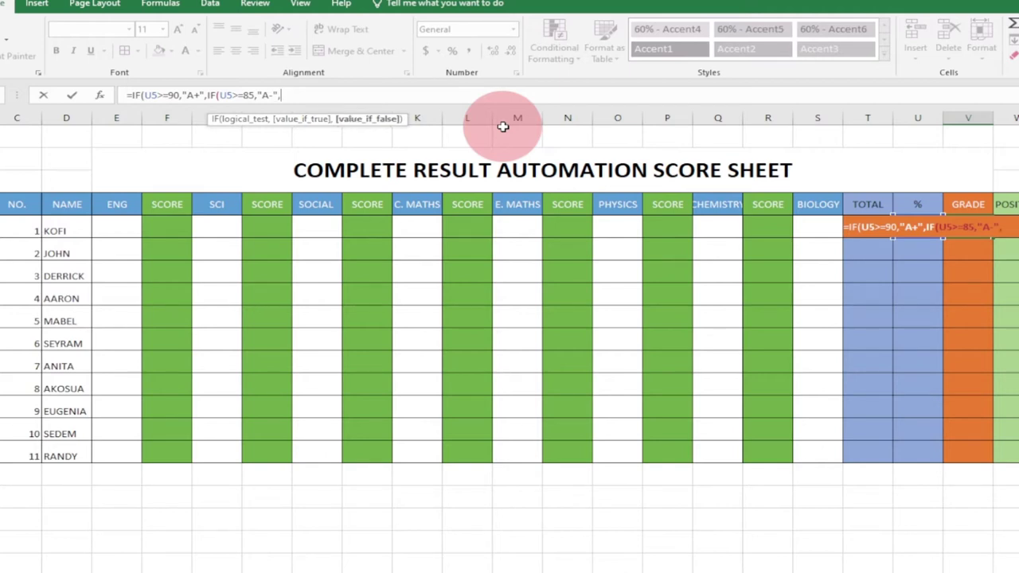
type("IF")
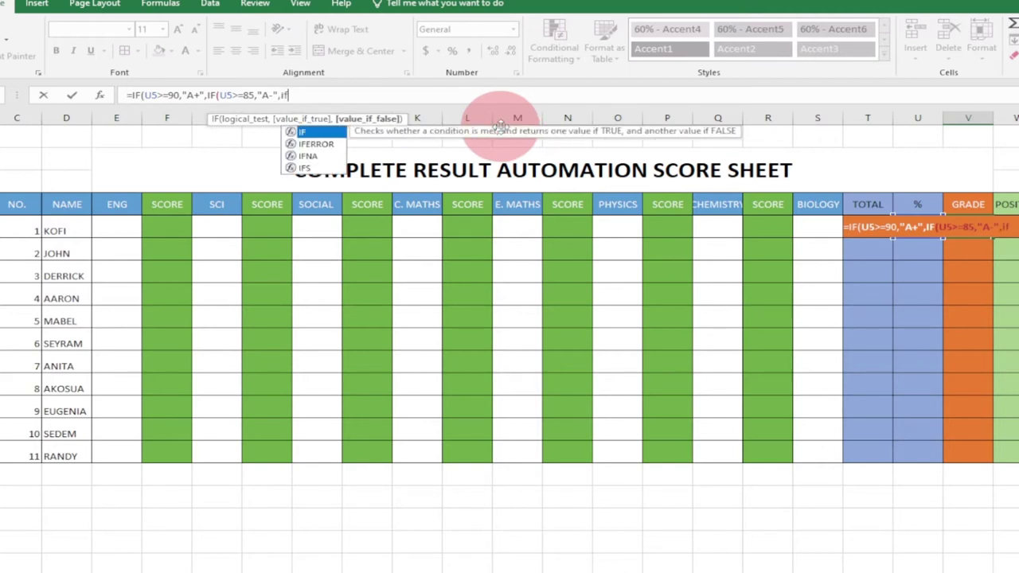
type("(")
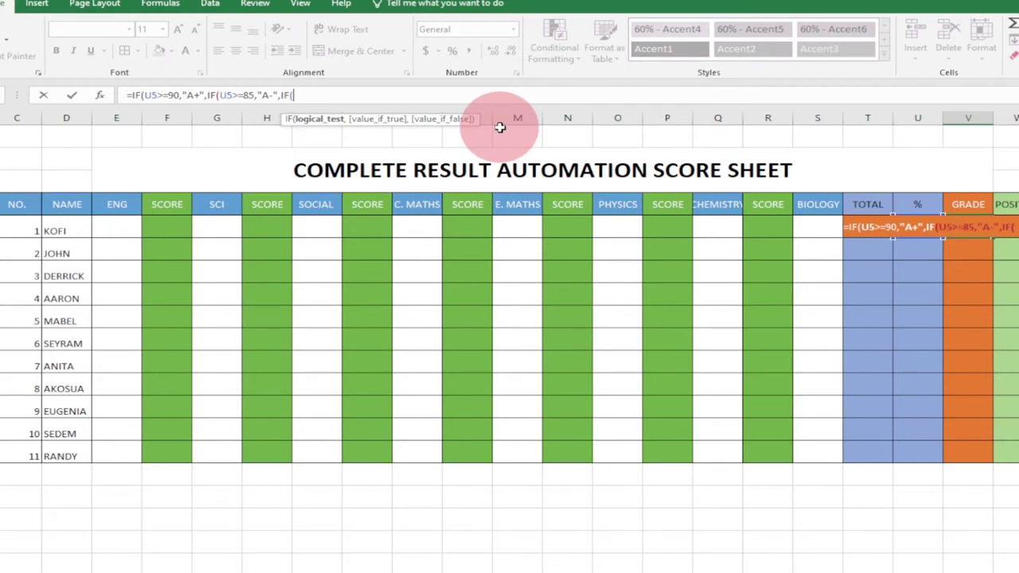
type("U")
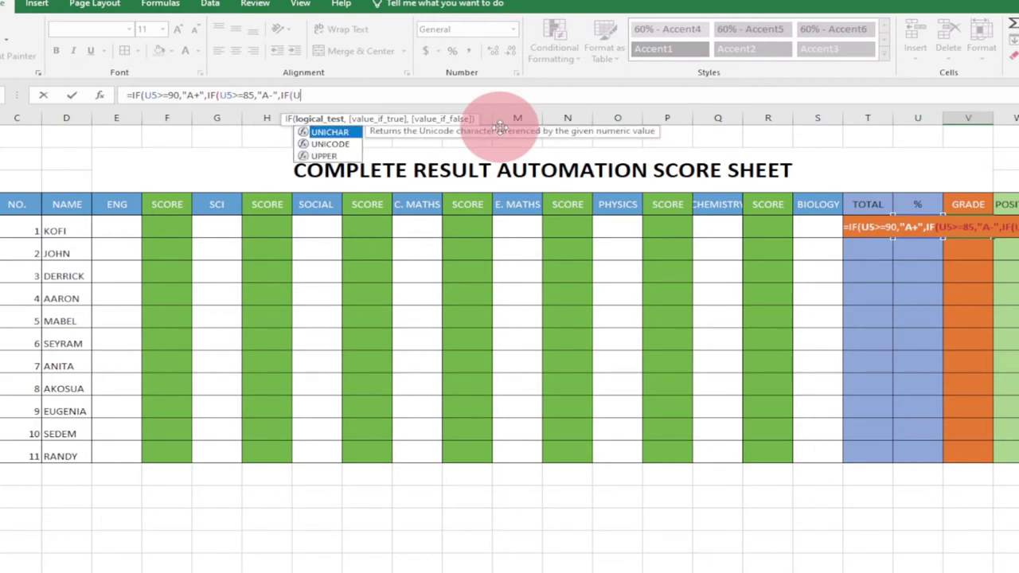
type("5>")
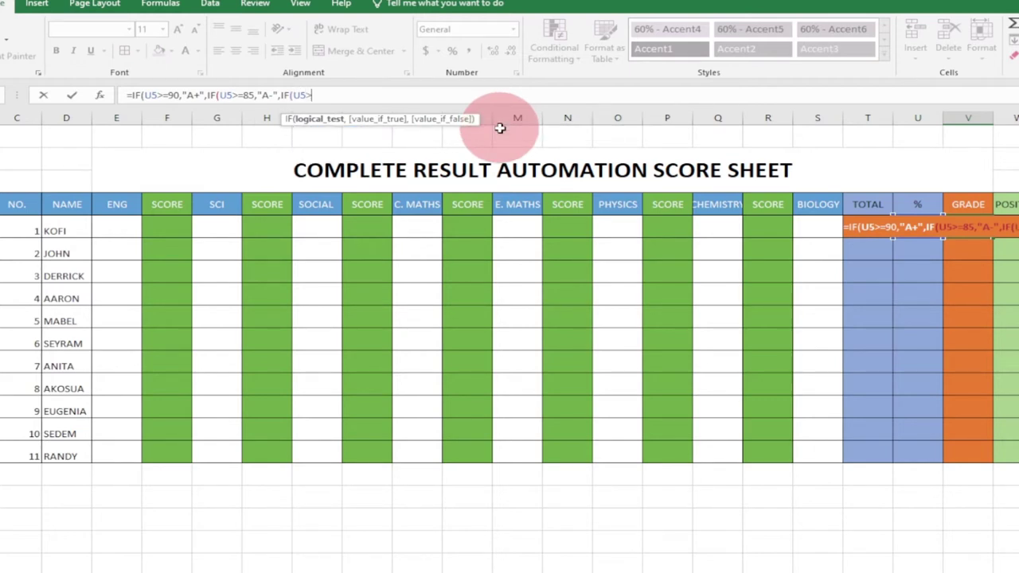
type("=80,")
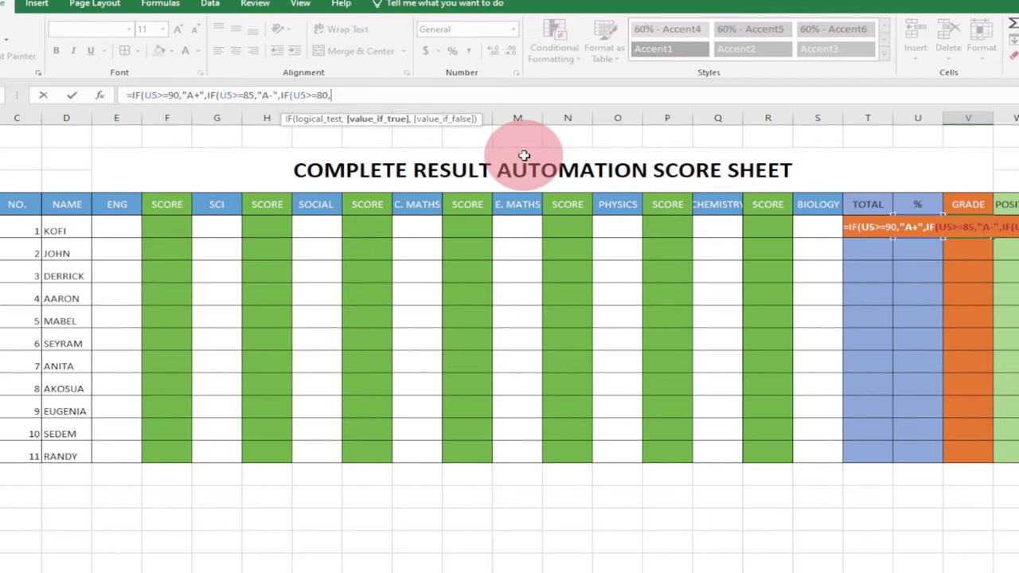
type("\"B+\",")
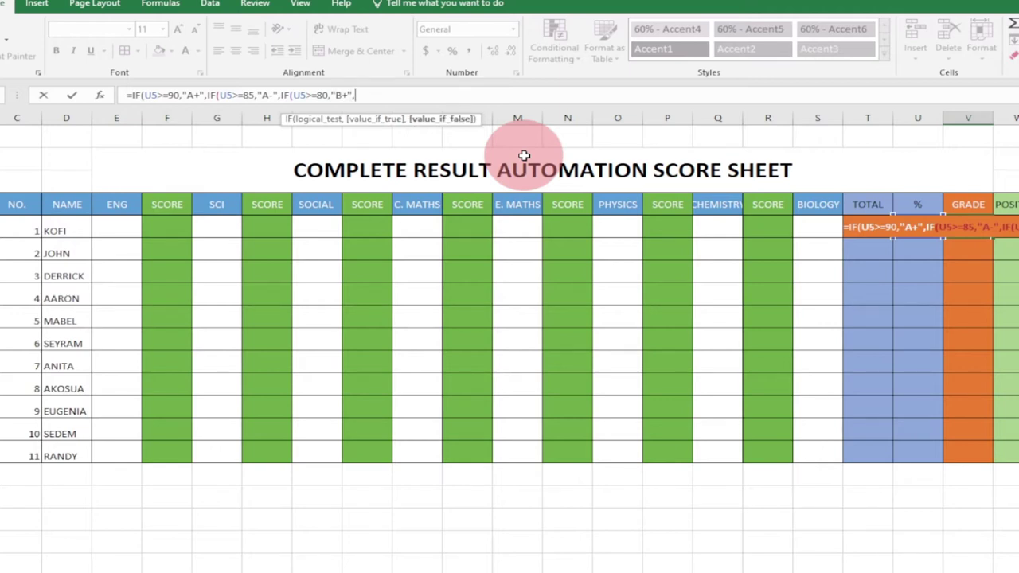
type("if")
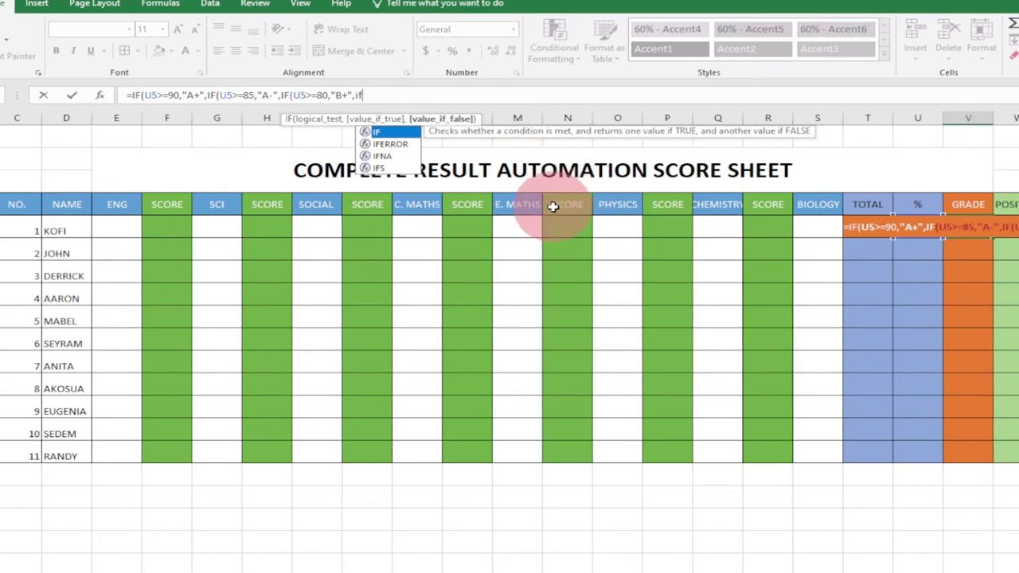
key("Tab")
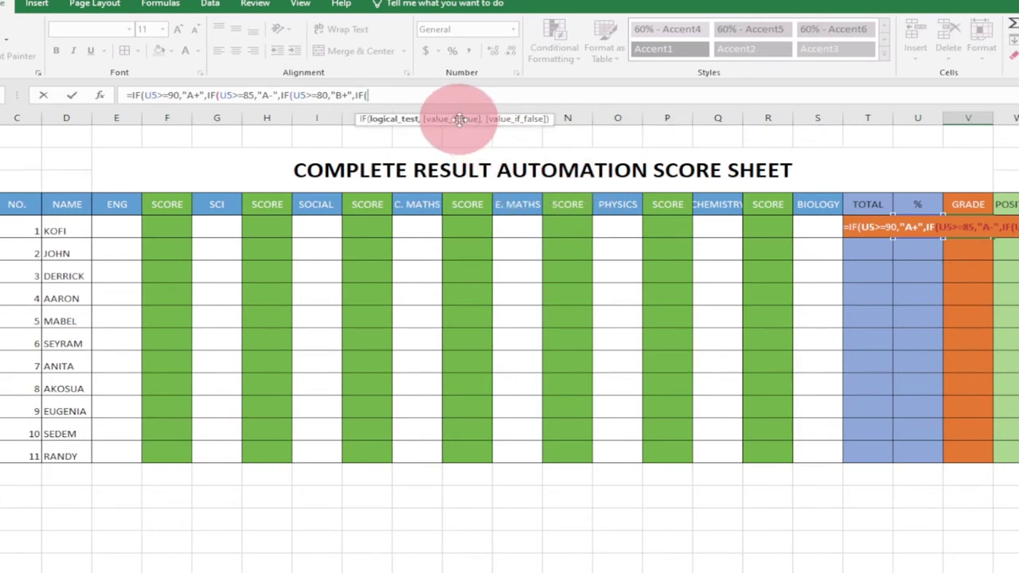
type("U5")
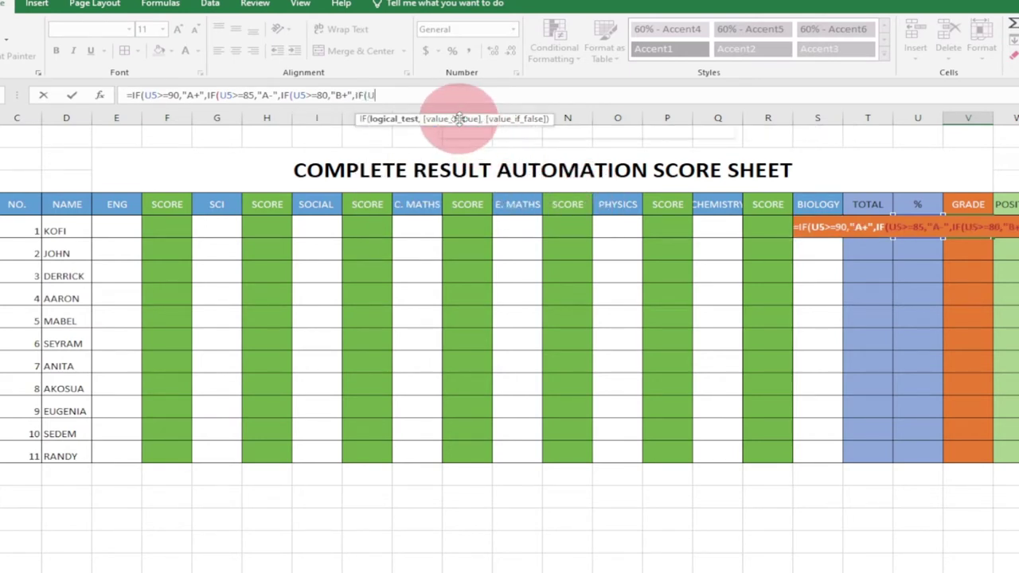
type(">=")
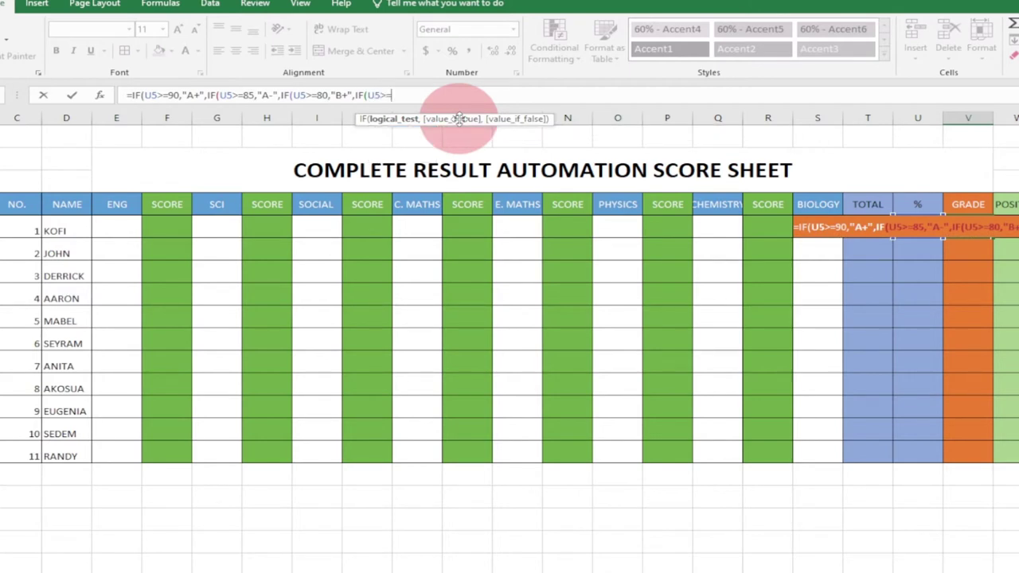
type("75")
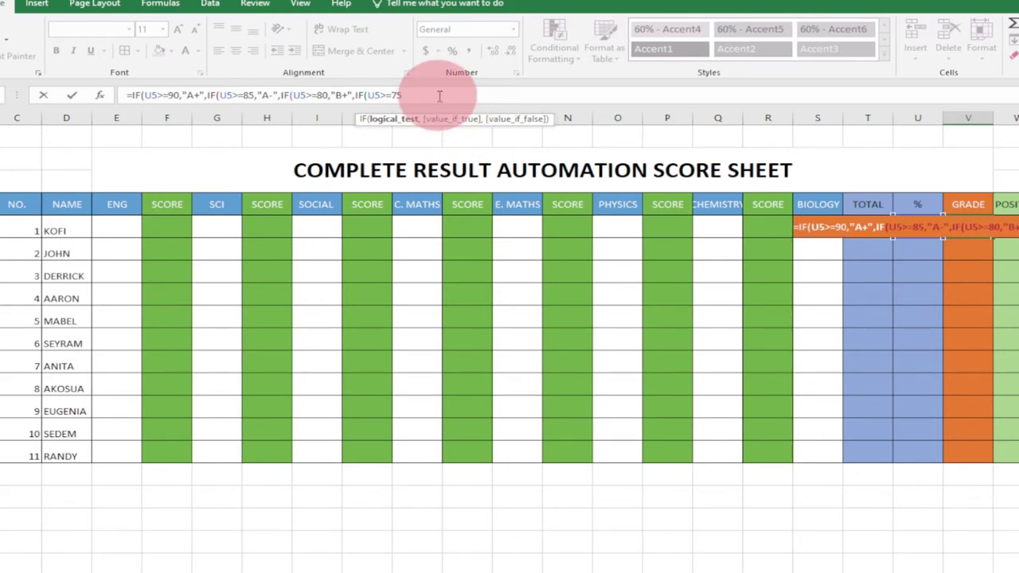
type(",")
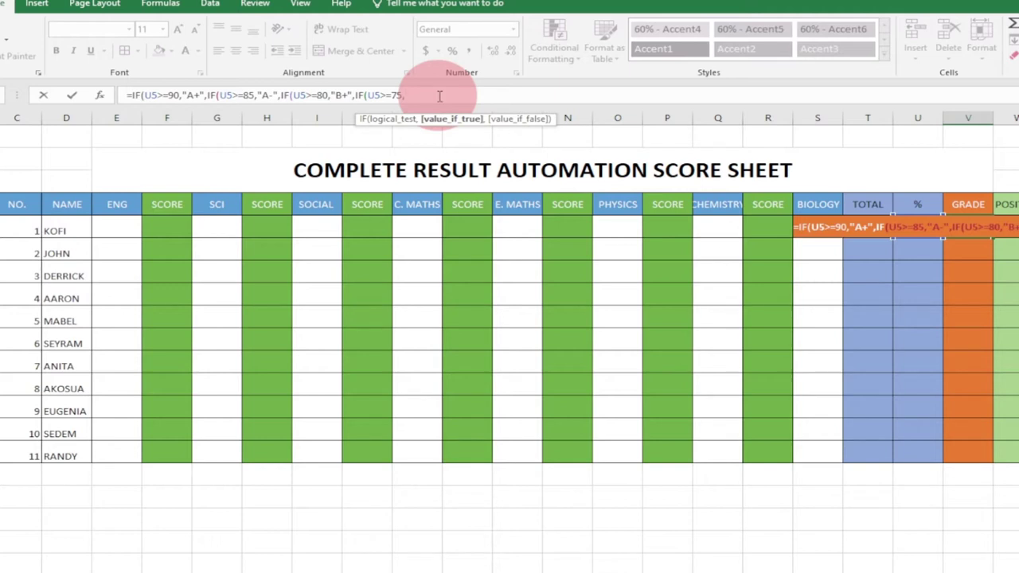
type("\"B-\"")
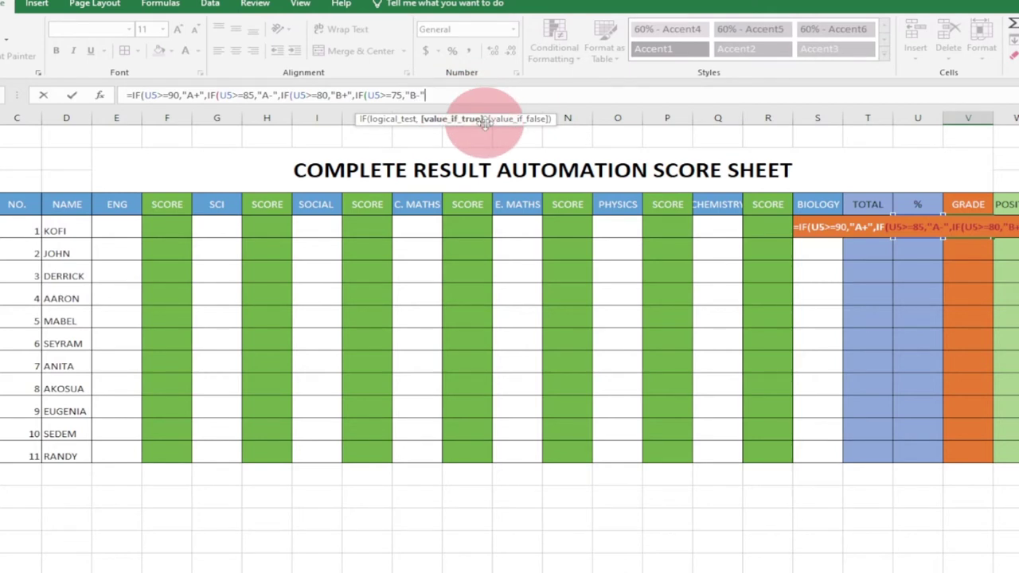
type(",if")
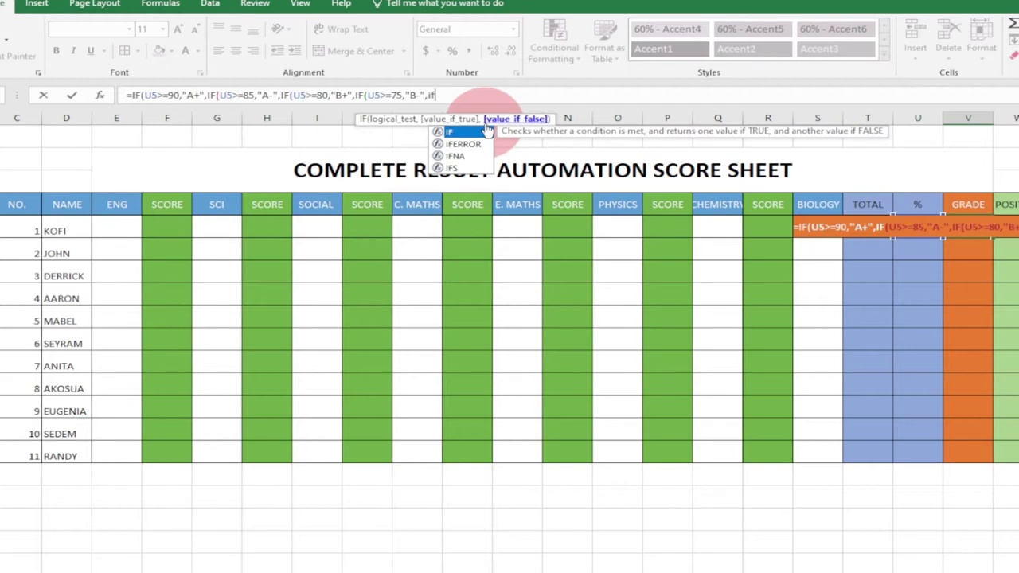
Add nested tiers returning C+ for U5 of 70 or more and C- at 65
double_click(488, 132)
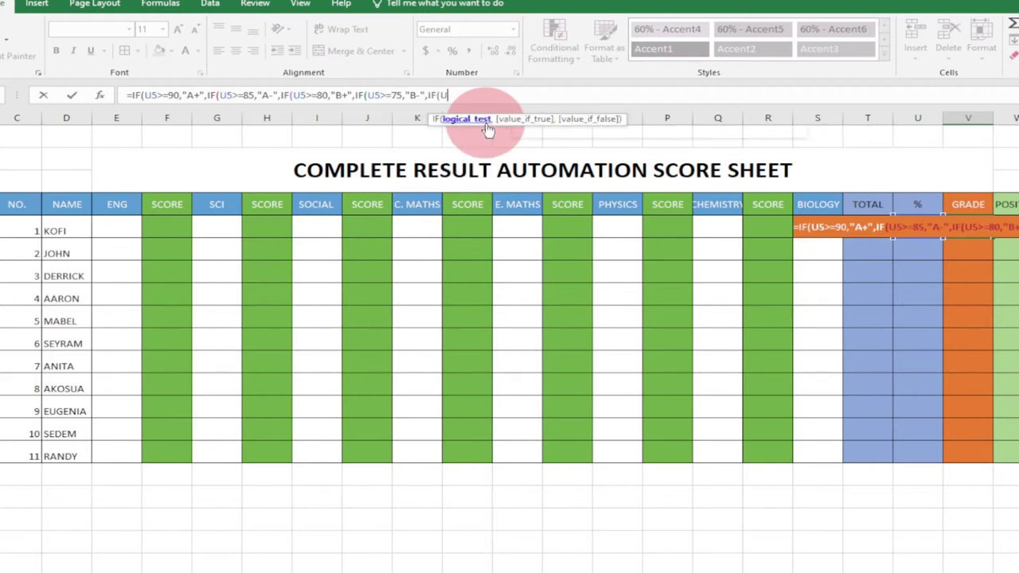
type("U5")
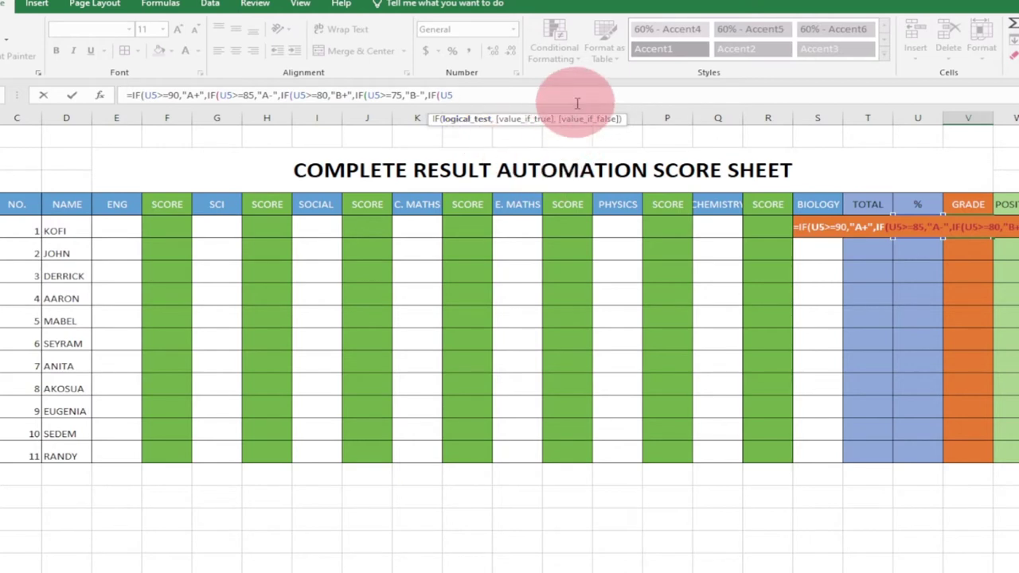
type(">=70")
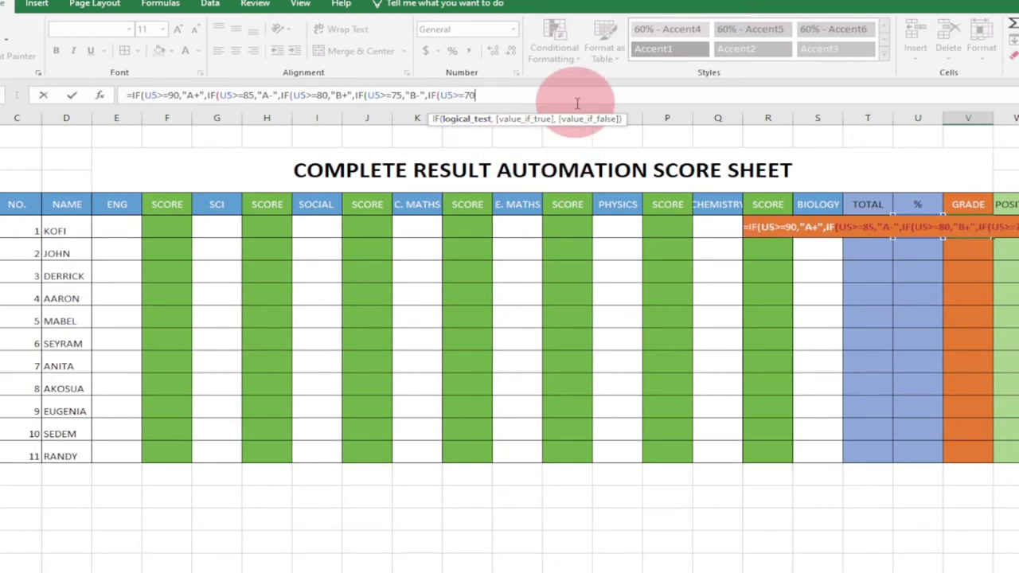
type(",")
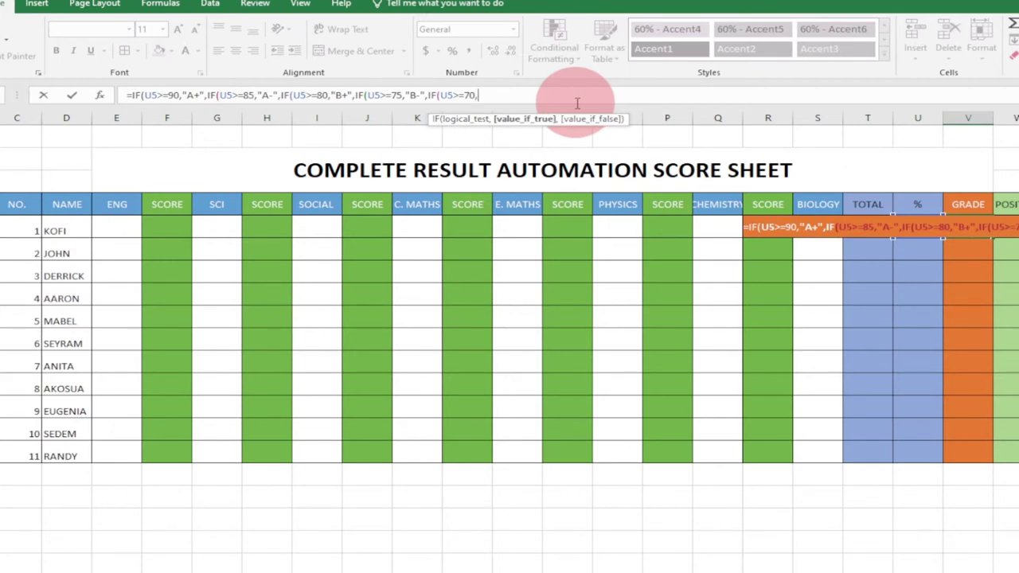
type("\"C+\",")
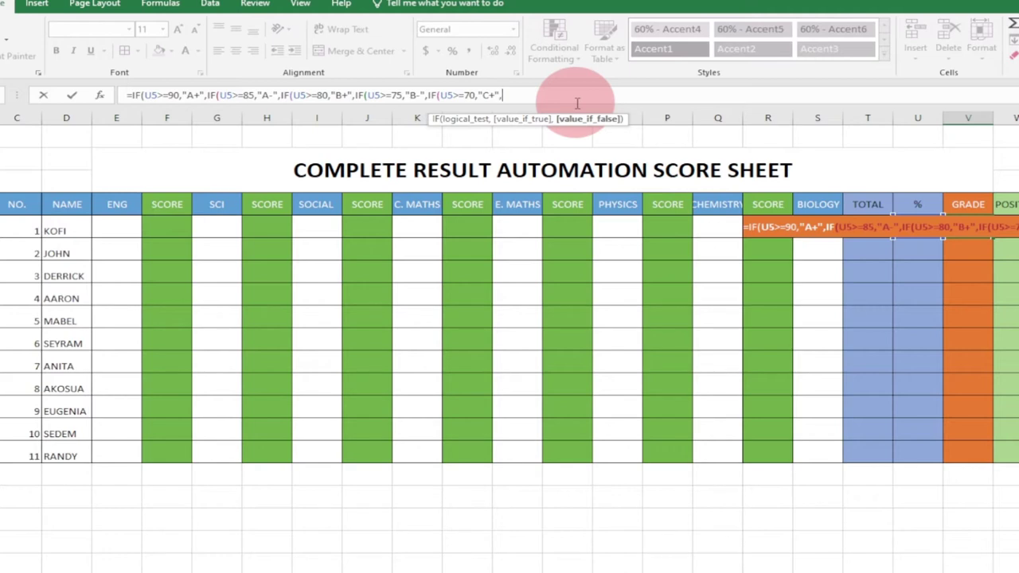
type("IF(")
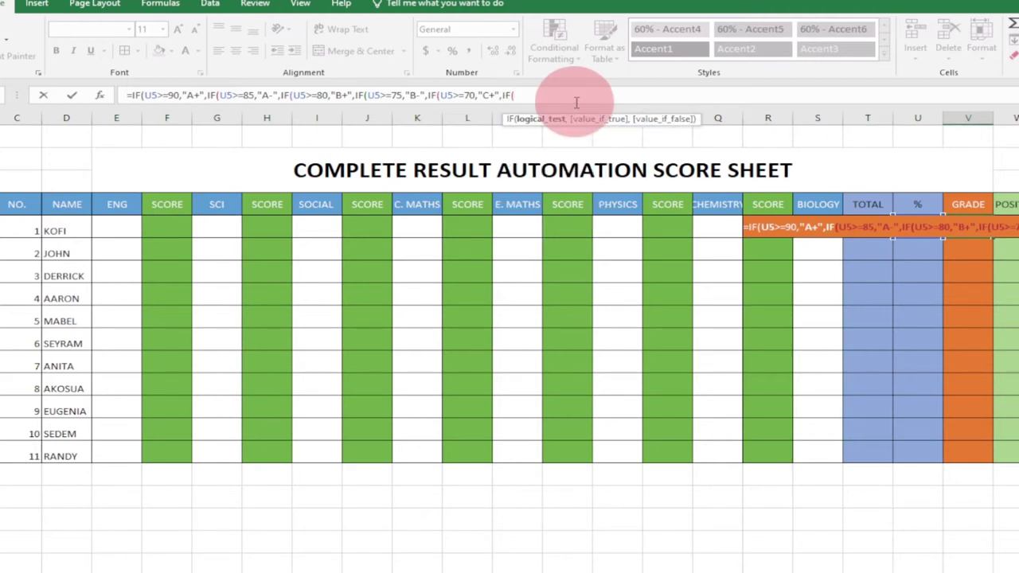
type("U5> =65")
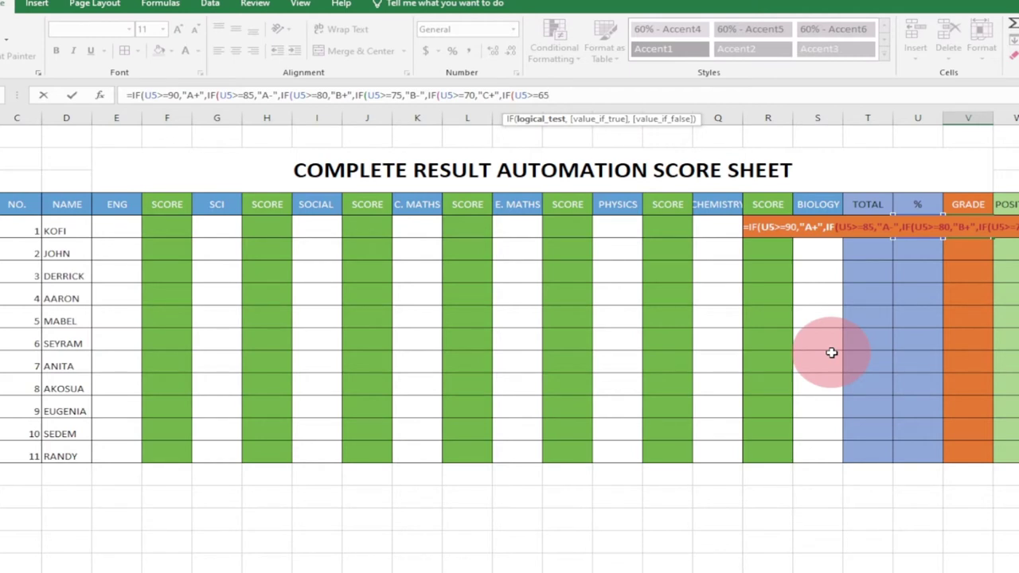
type(",\"")
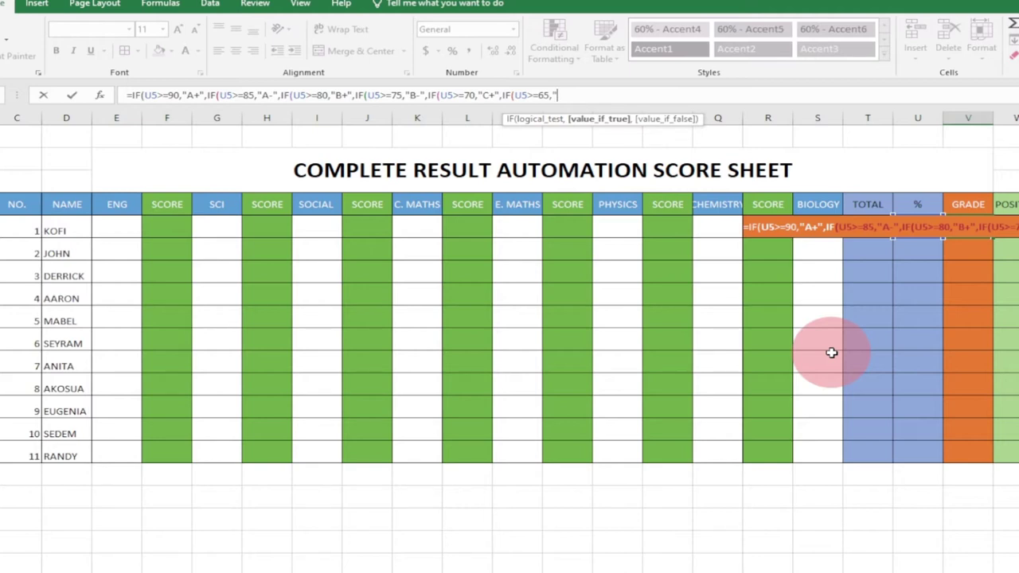
type("C-")
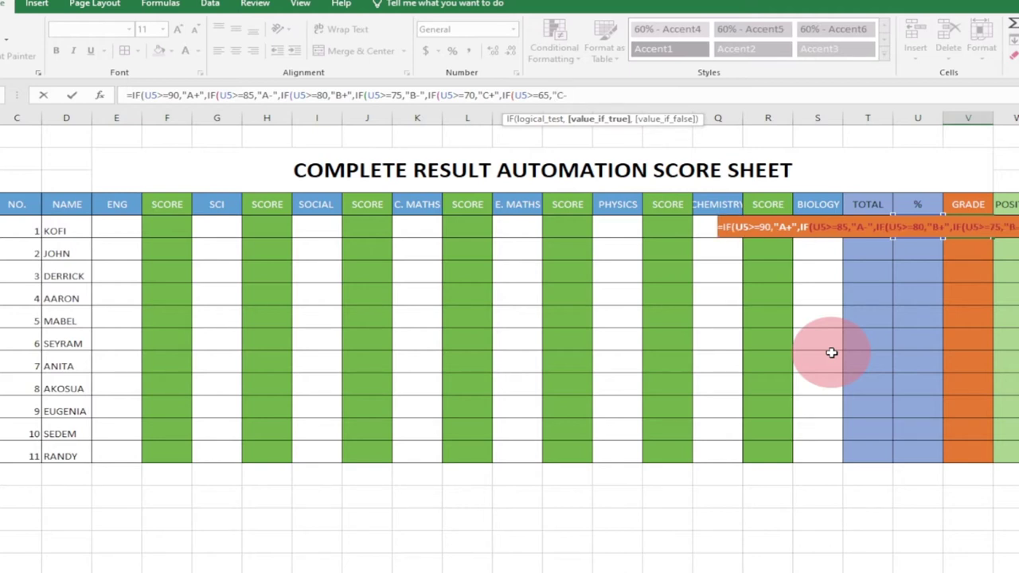
type("\"GRADE,IF")
Remove the stray GRADE text and add D+ at 60 and D- at 55 tiers
key("Return")
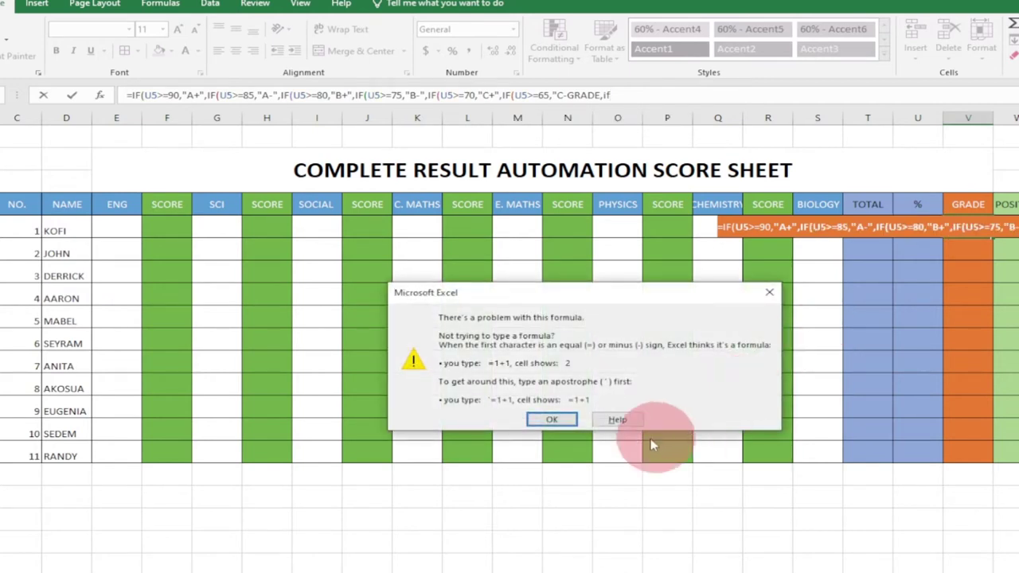
left_click(769, 292)
left_click(616, 97)
key("BackSpace")
key("BackSpace")
key("BackSpace")
key("BackSpace")
key("BackSpace")
key("BackSpace")
key("BackSpace")
key("BackSpace")
key("BackSpace")
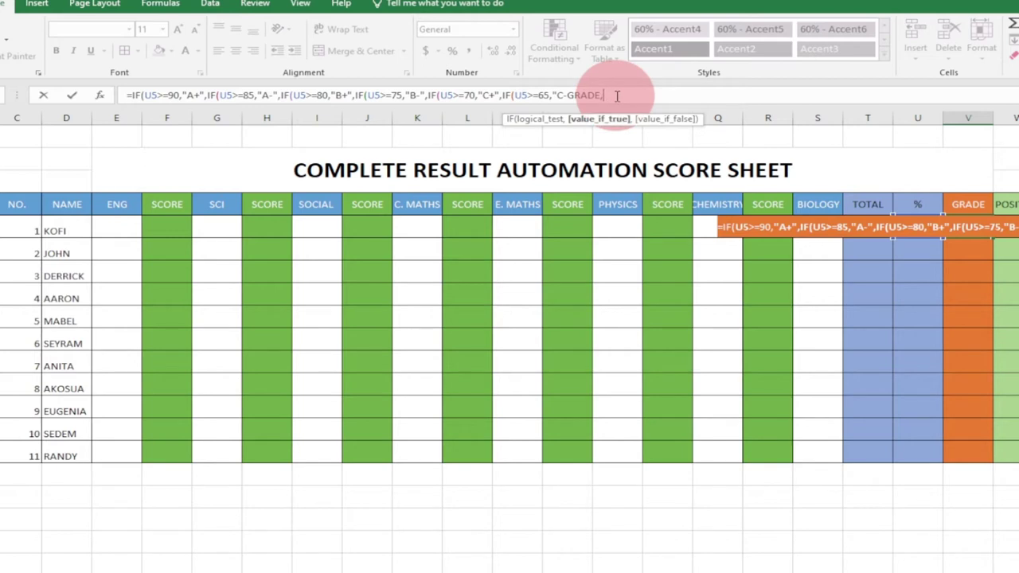
type("\",IF(")
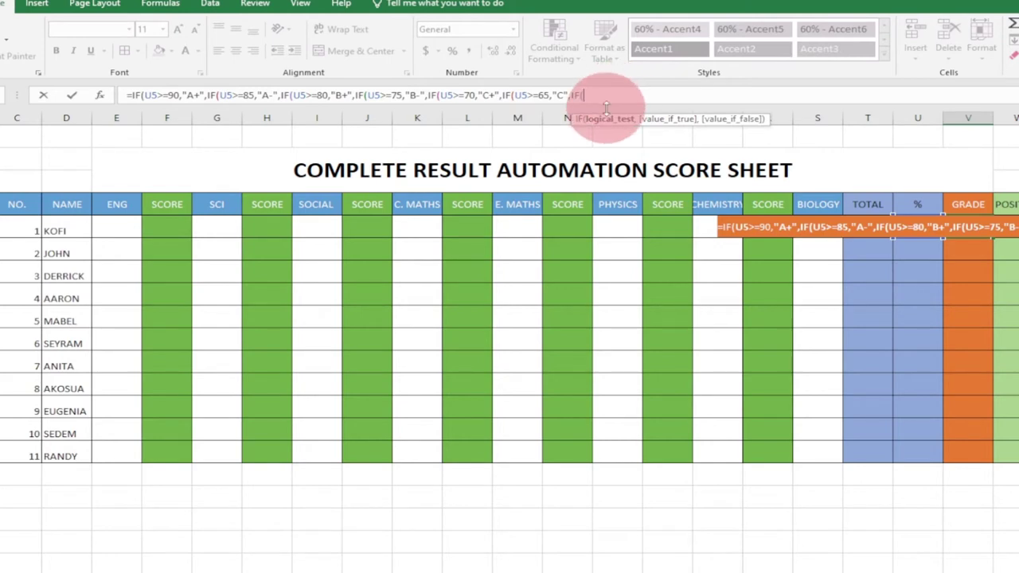
type("U5")
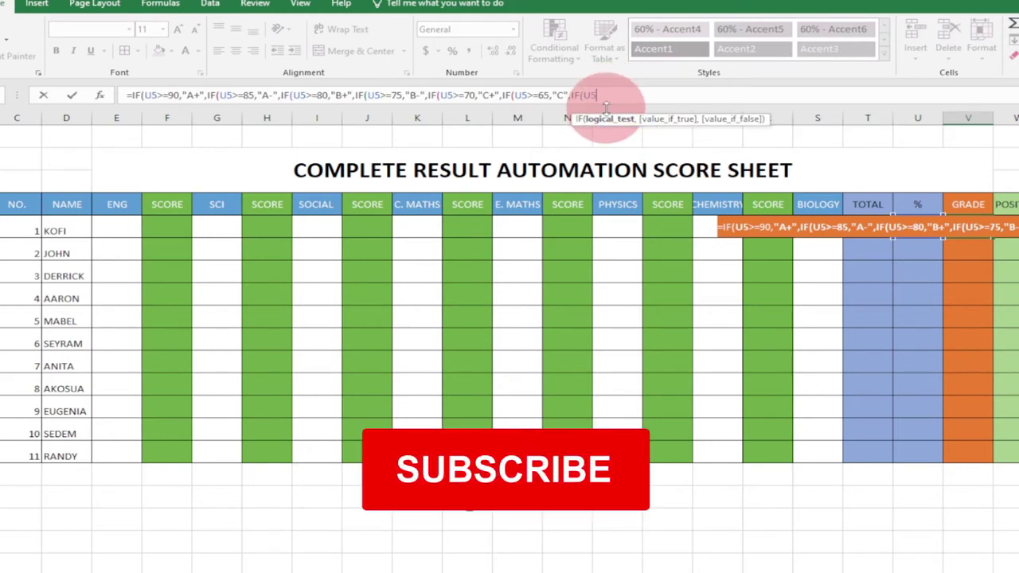
type(">")
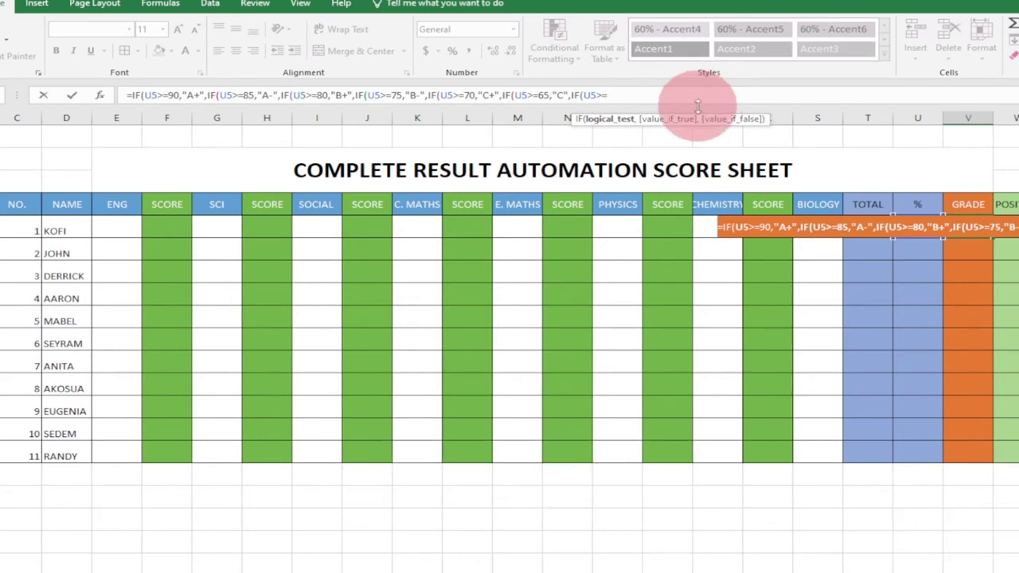
type("=")
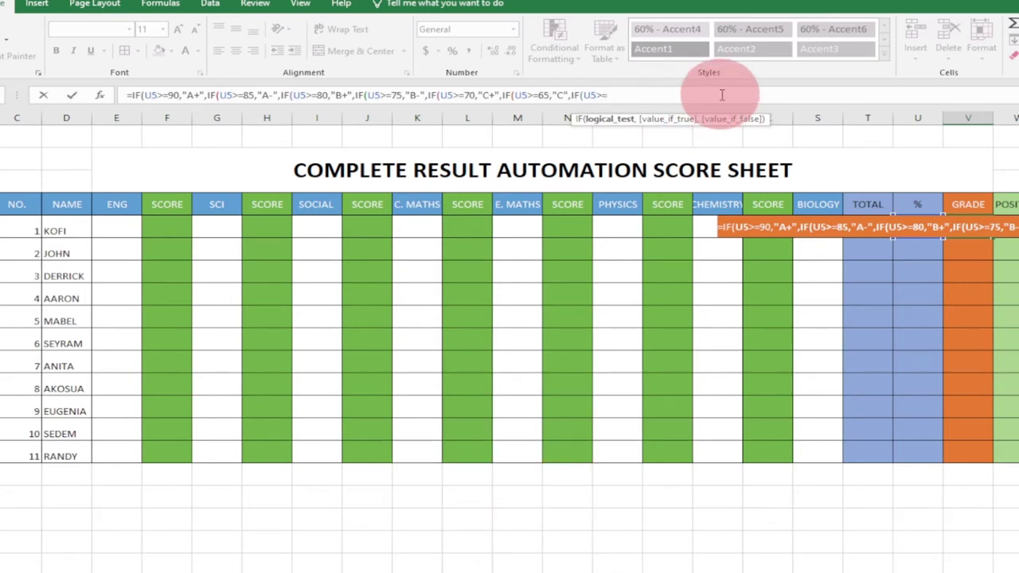
type("60,")
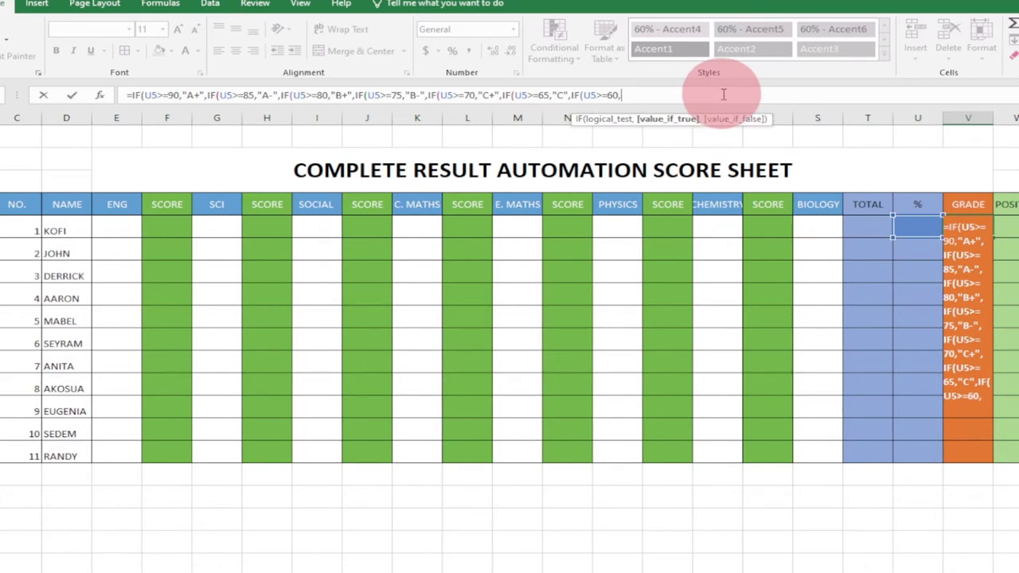
type("\"")
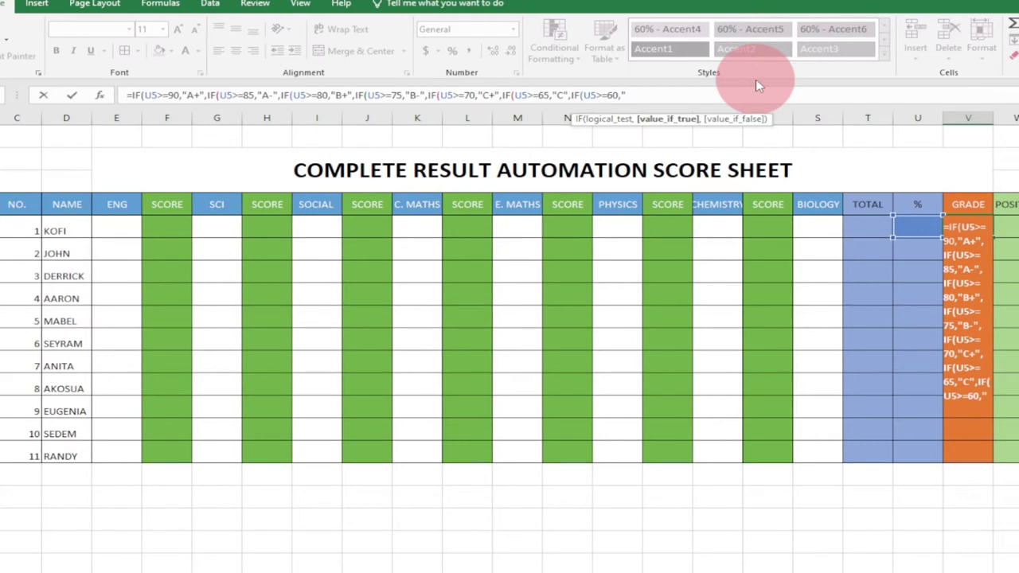
type("D+\",if")
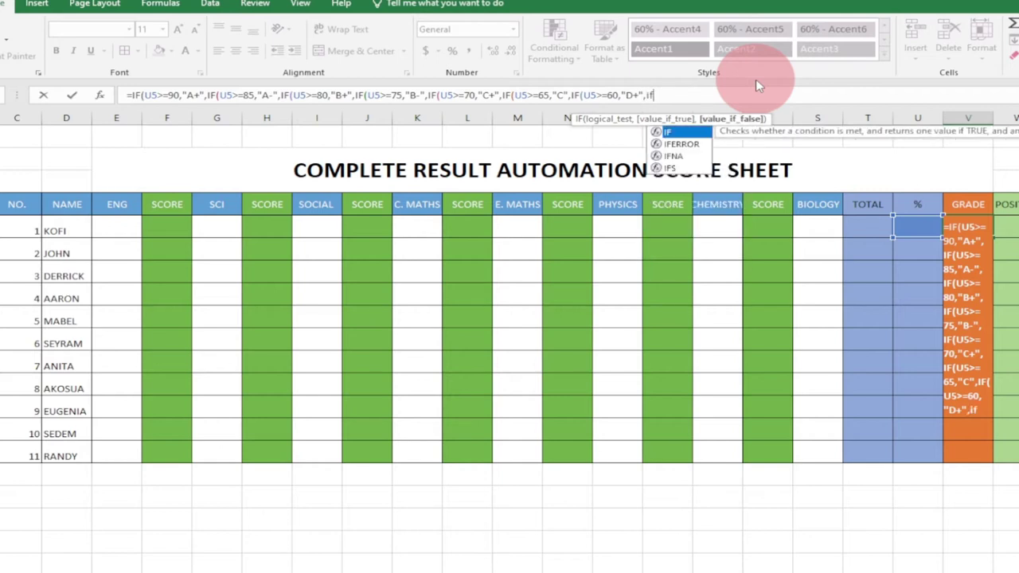
key("Tab")
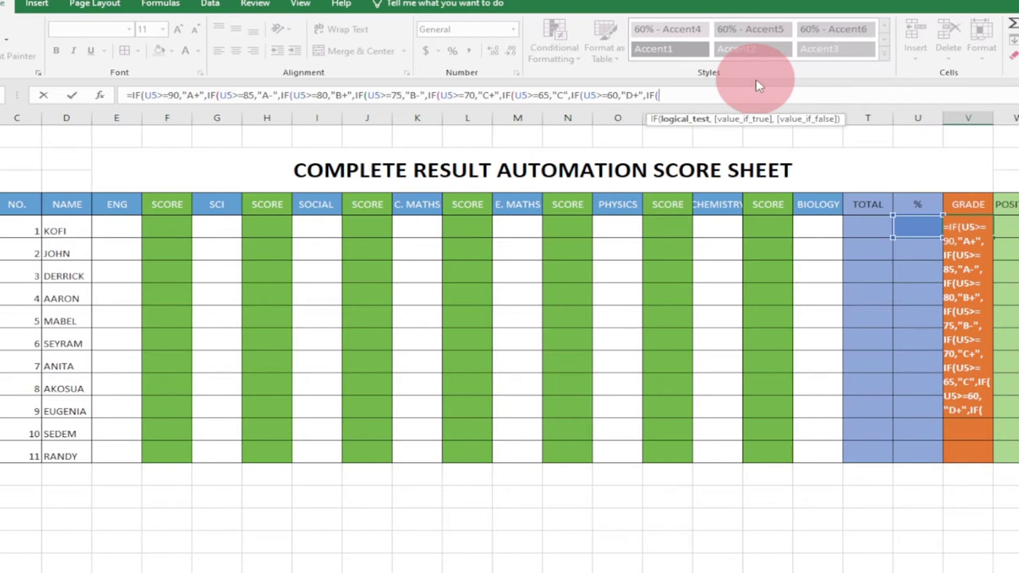
type("U5>=")
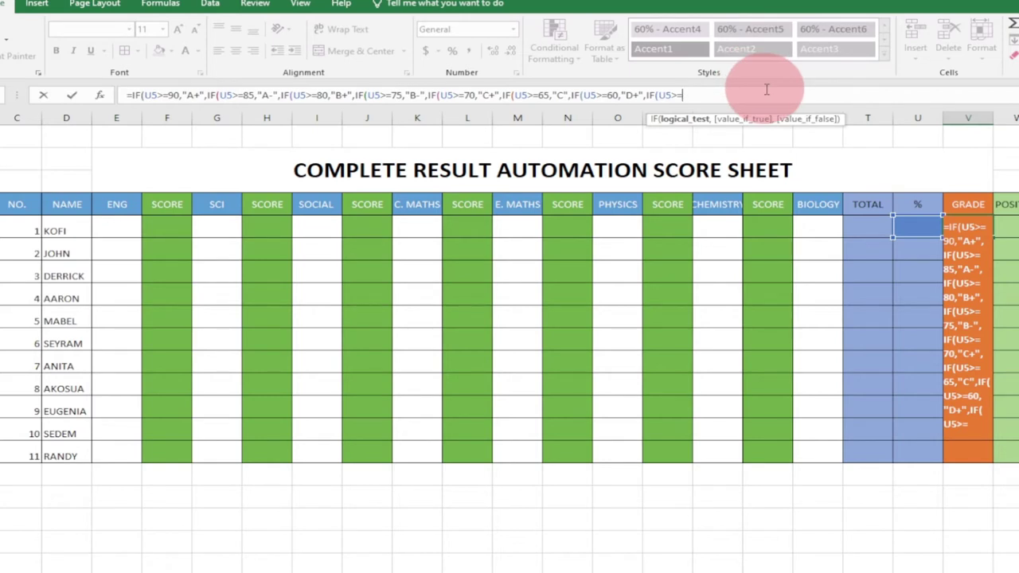
type("55")
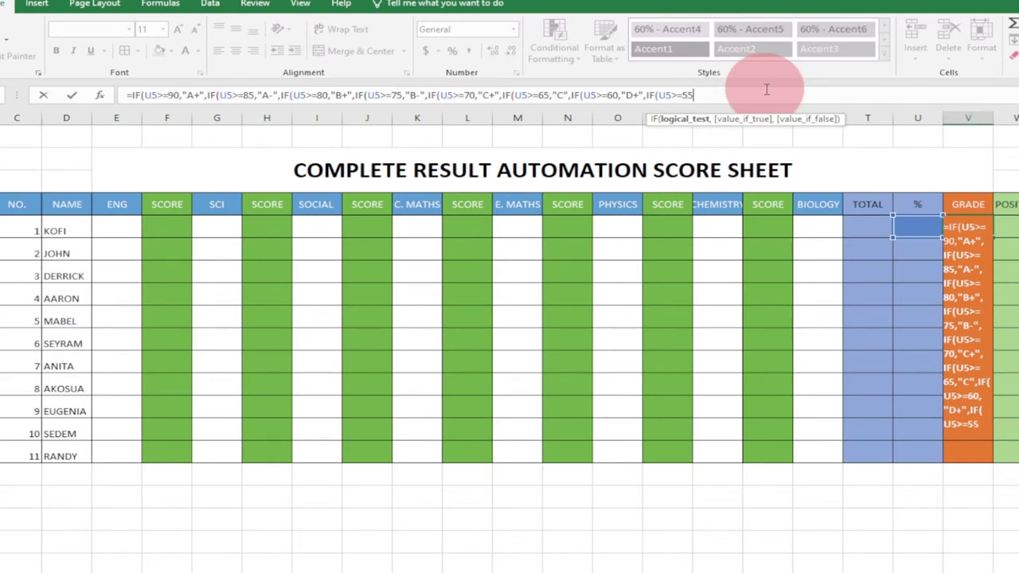
type(",\"")
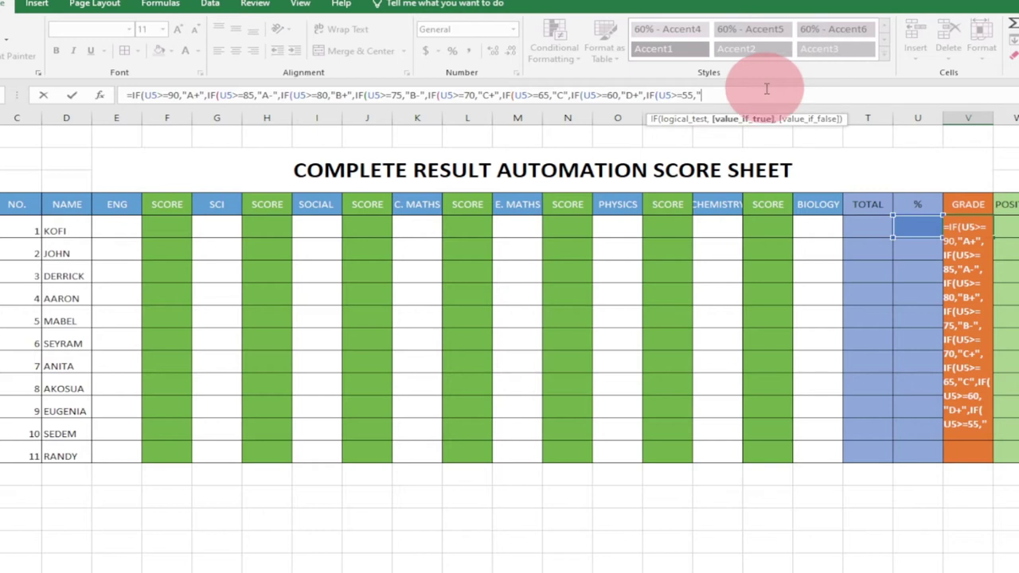
type("D-\",")
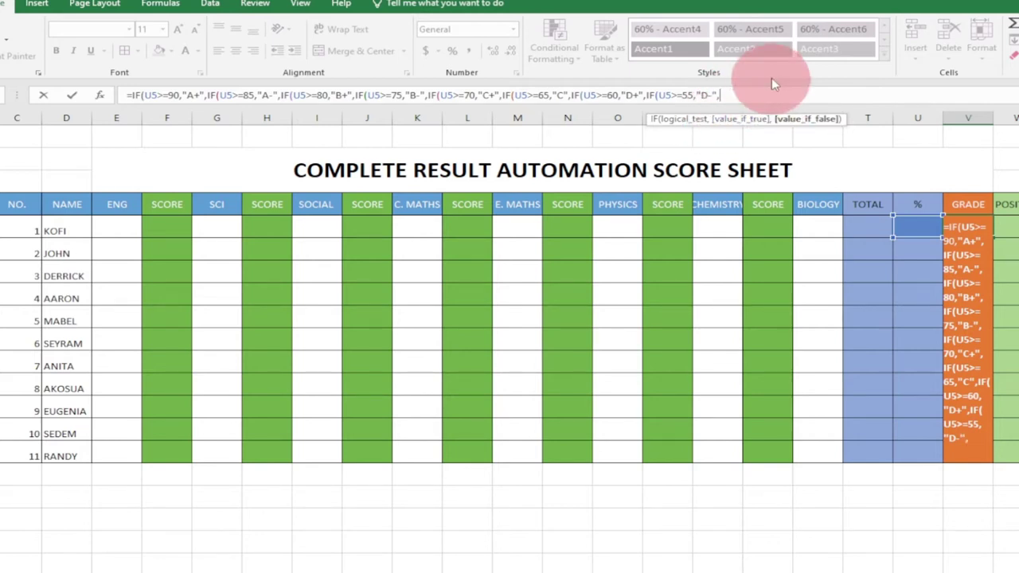
type("if")
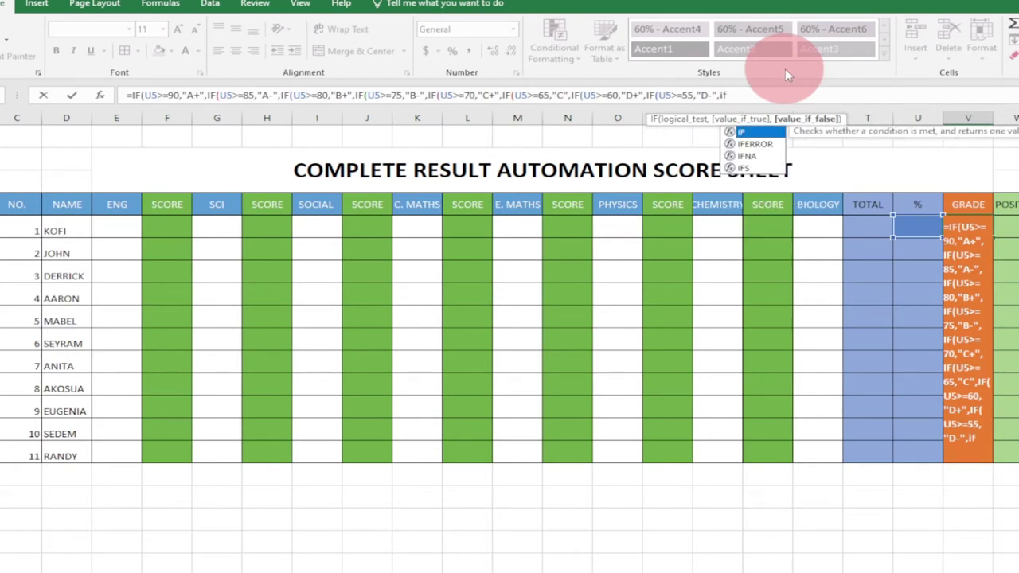
key("Tab")
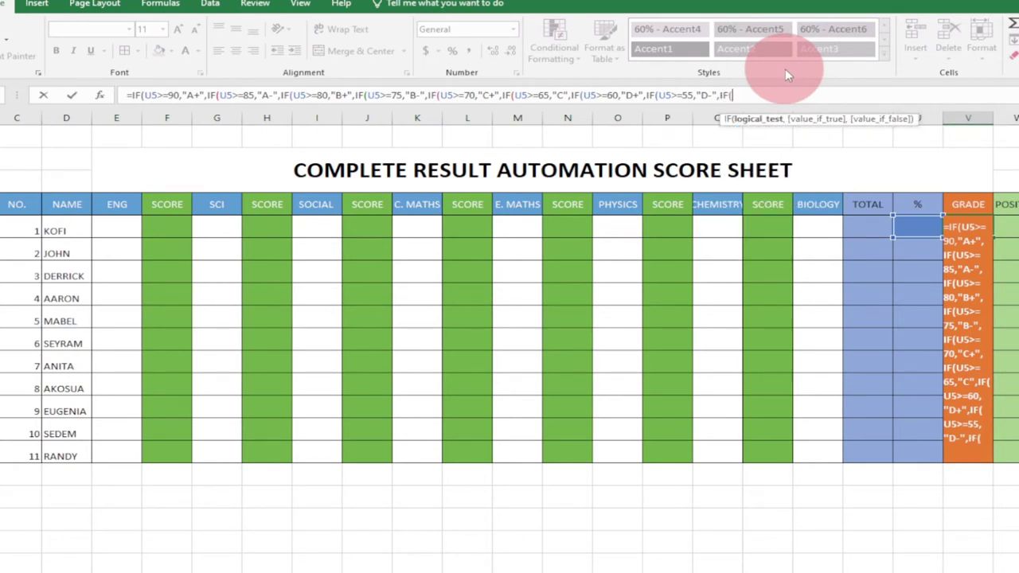
Add E8 for 50 or more and F9 below 50, close all brackets and submit
type("U5")
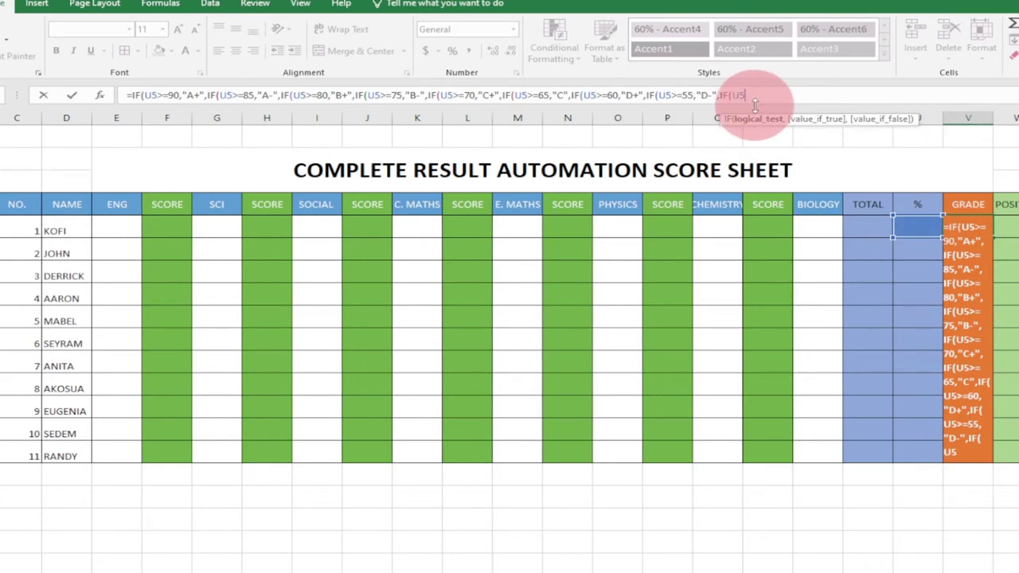
type(">=")
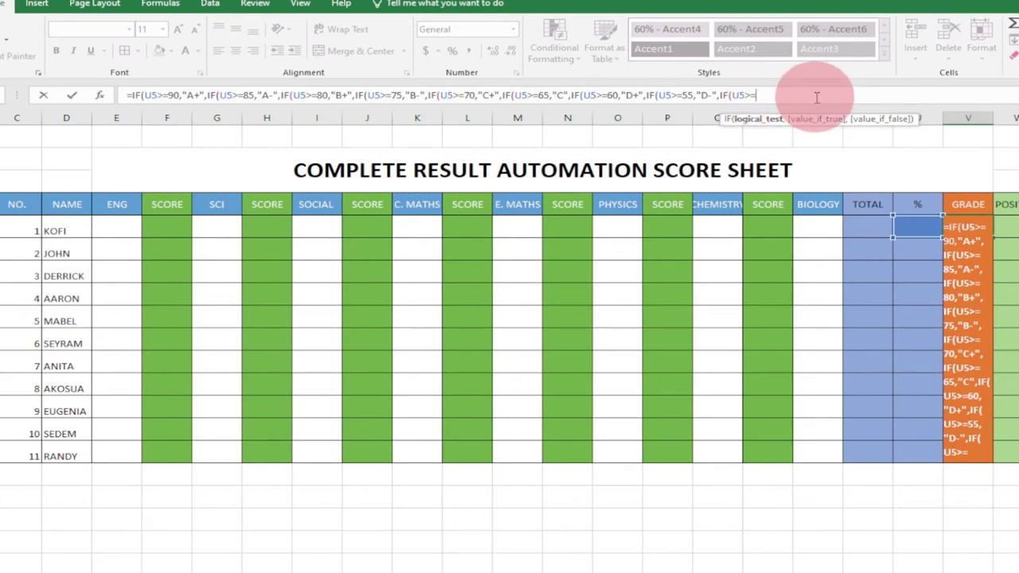
type("50,\"")
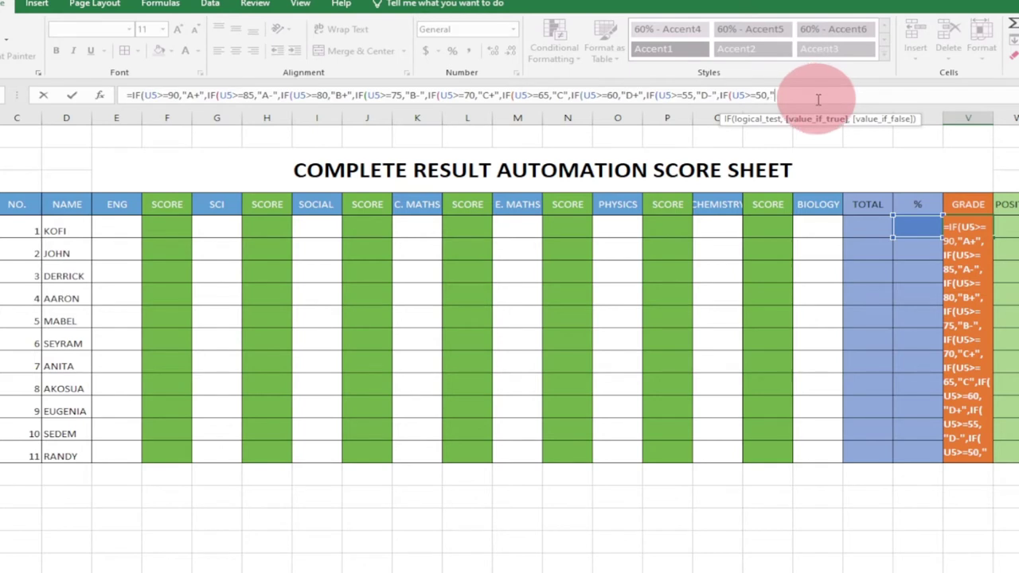
left_click(792, 125)
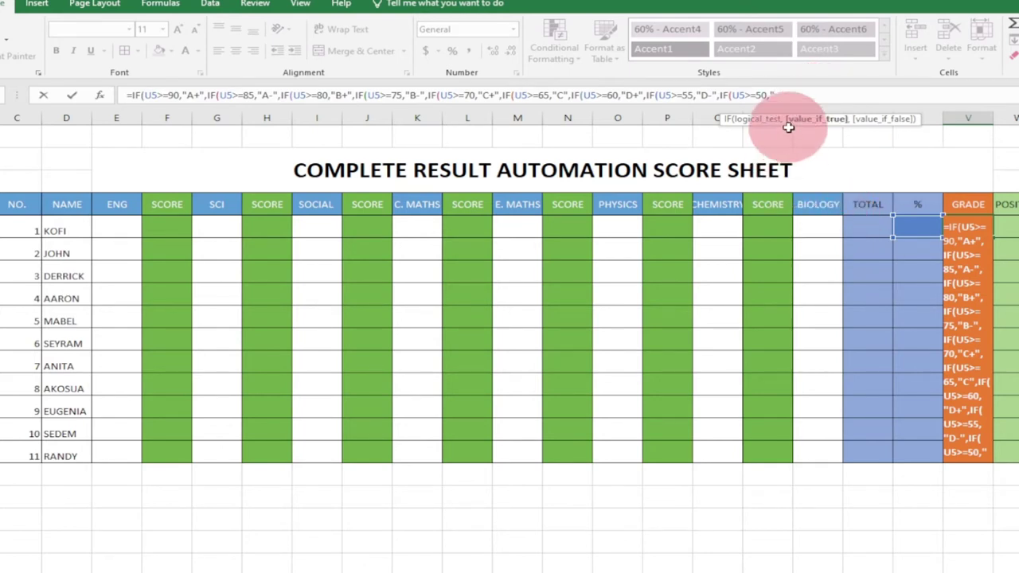
left_click(776, 96)
type("E\"")
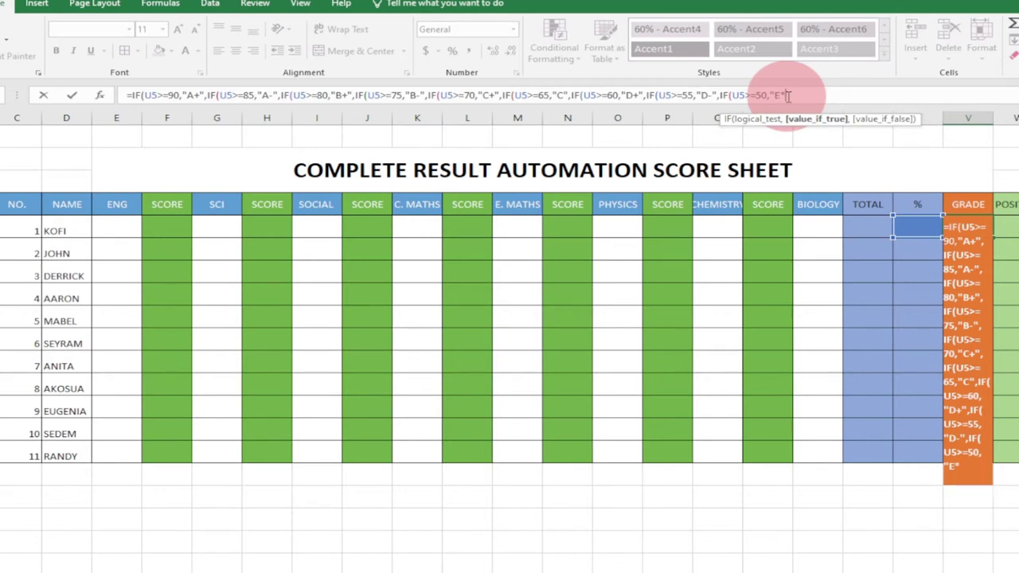
key("BackSpace")
type("8")
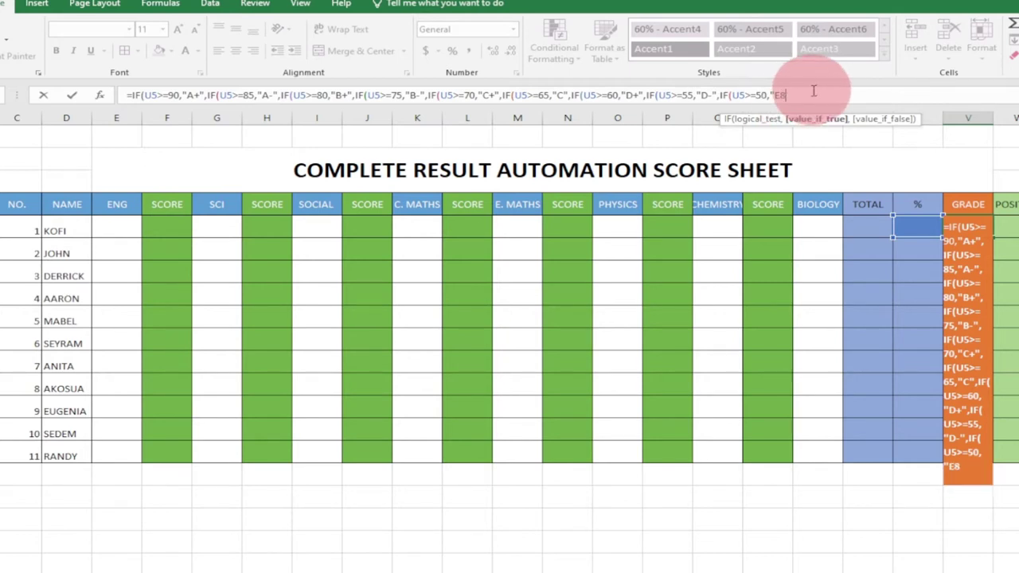
type("\"")
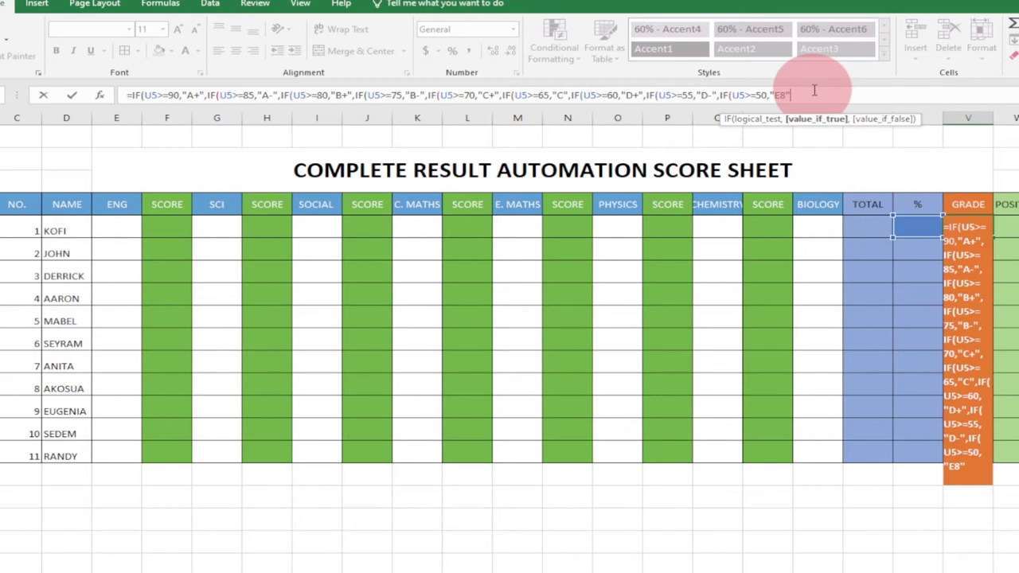
type(",")
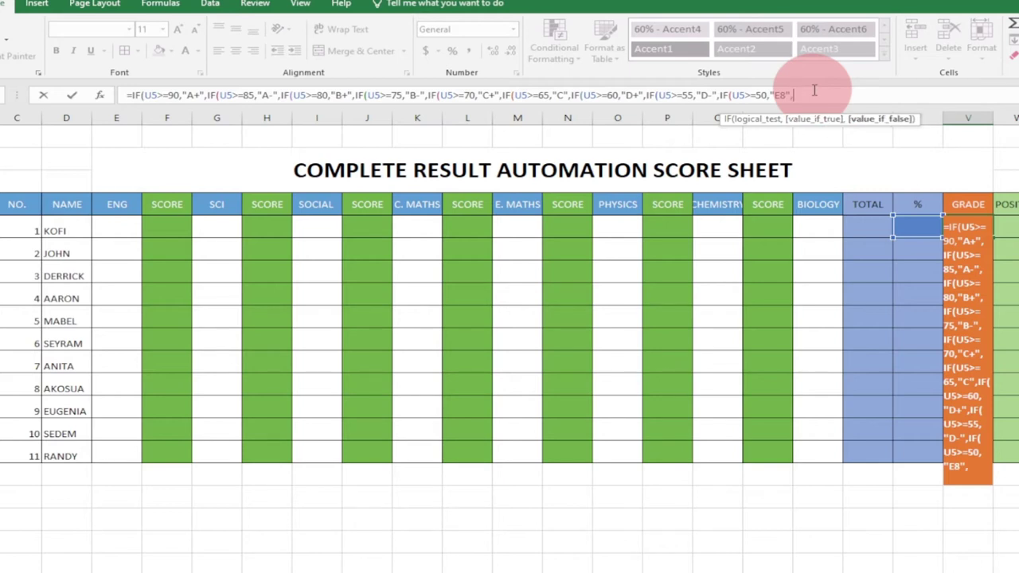
type("IF(")
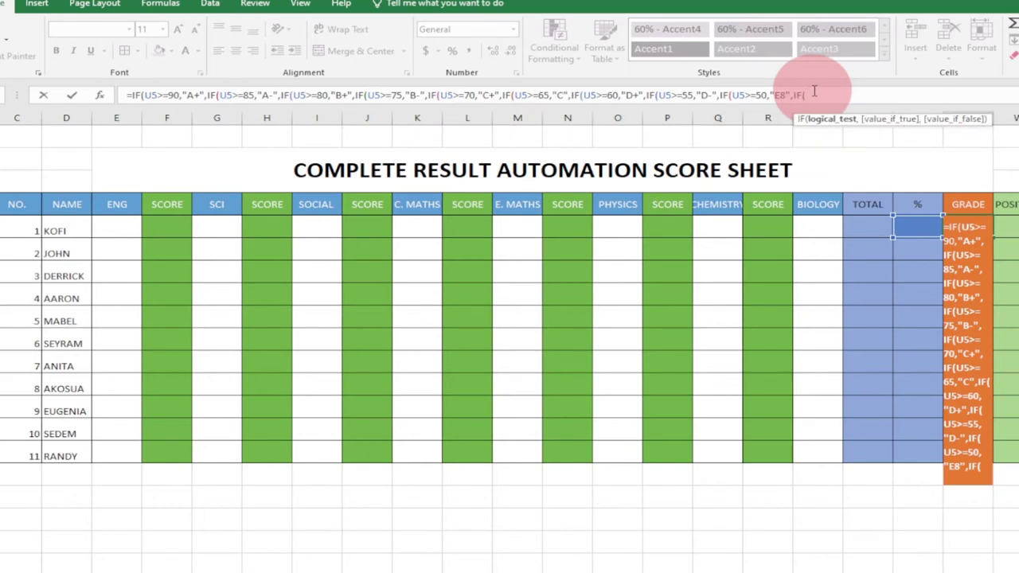
type("U5")
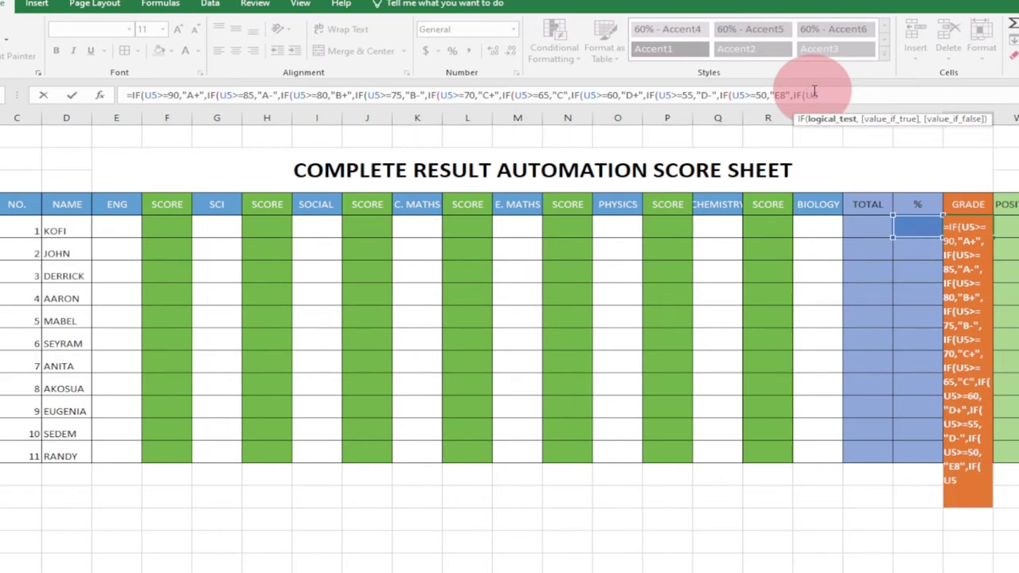
type("<")
type("50,")
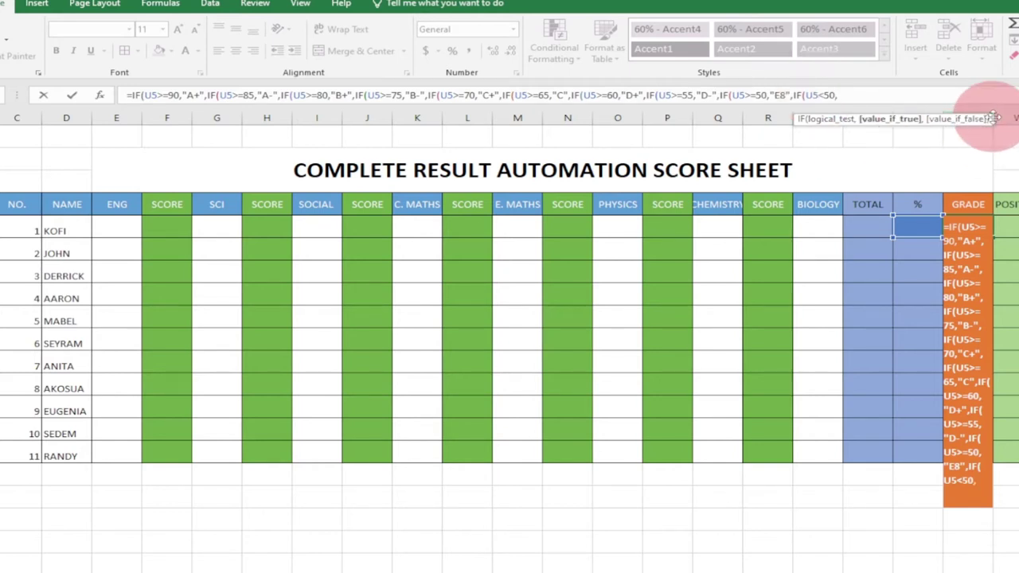
type("\"F9")
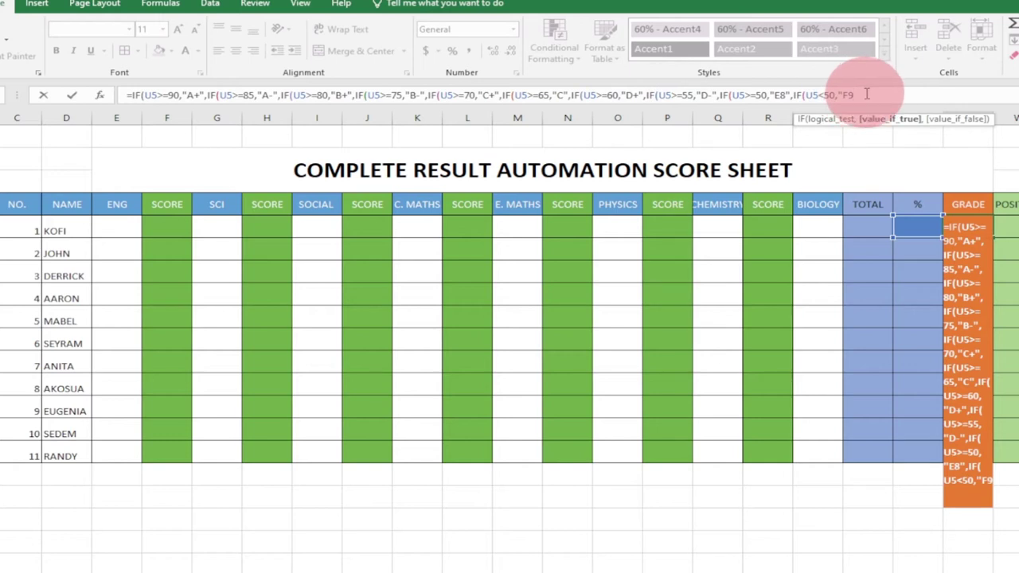
type("\")))))")
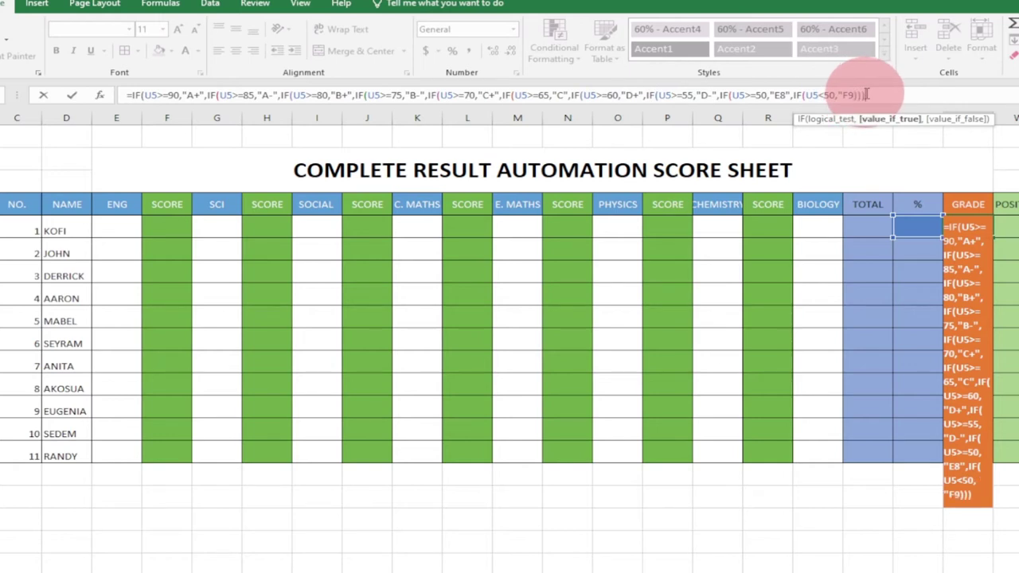
type(")))))")
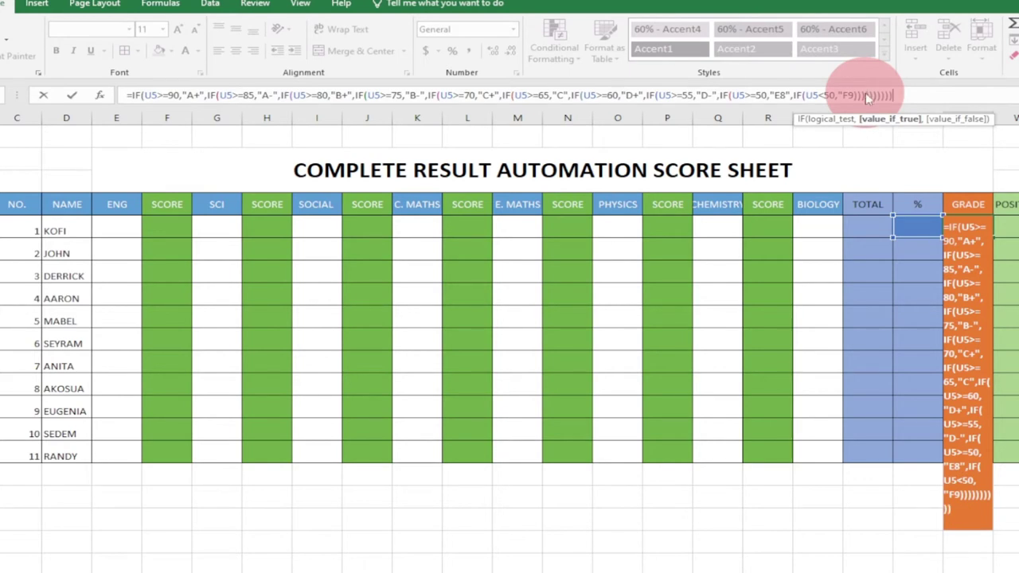
key("Return")
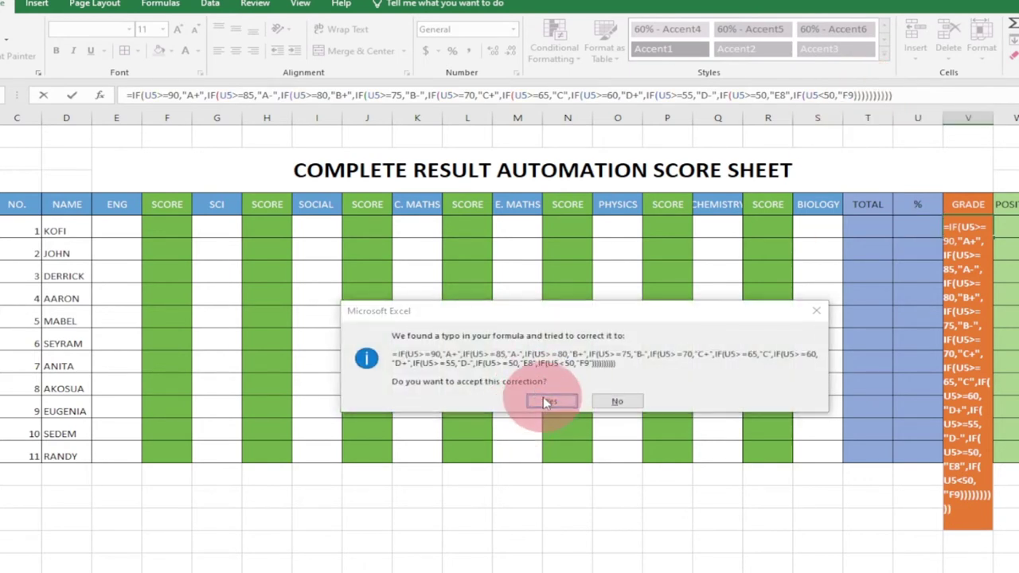
Accept Excel's bracket correction and recheck V5, which now shows F9
left_click(549, 400)
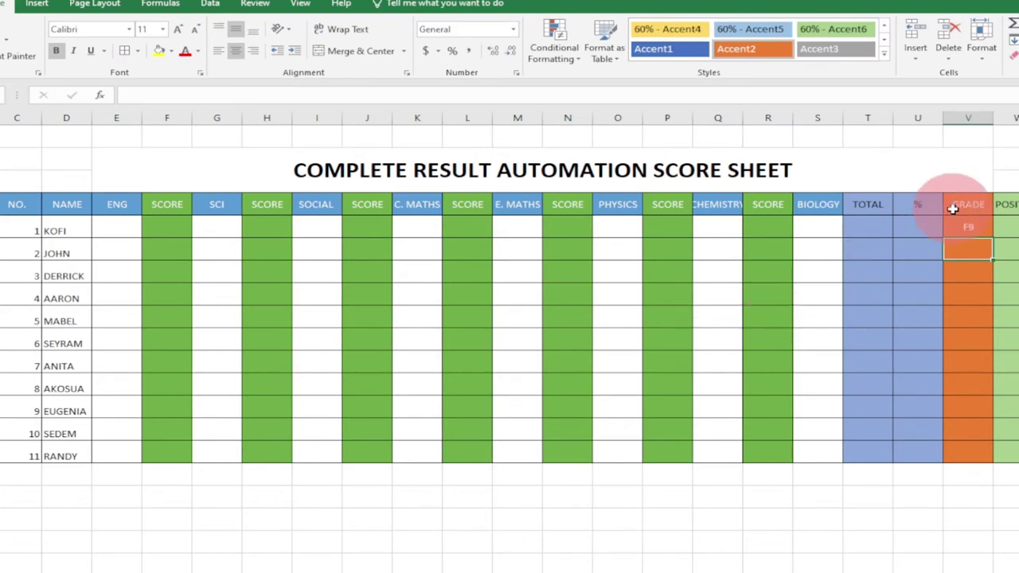
left_click(973, 228)
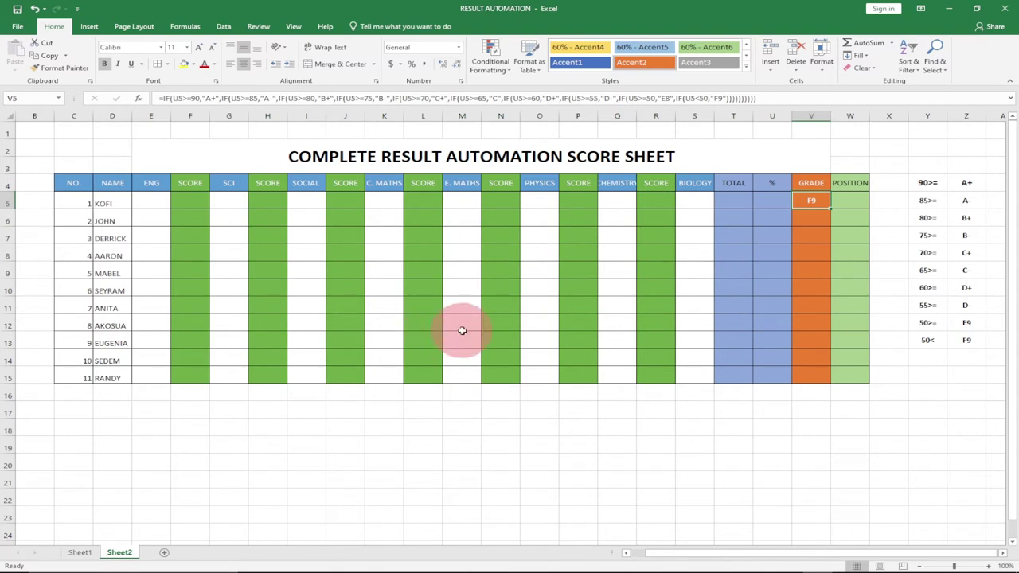
Enter 89 as KOFI's English mark in E5
left_click(148, 200)
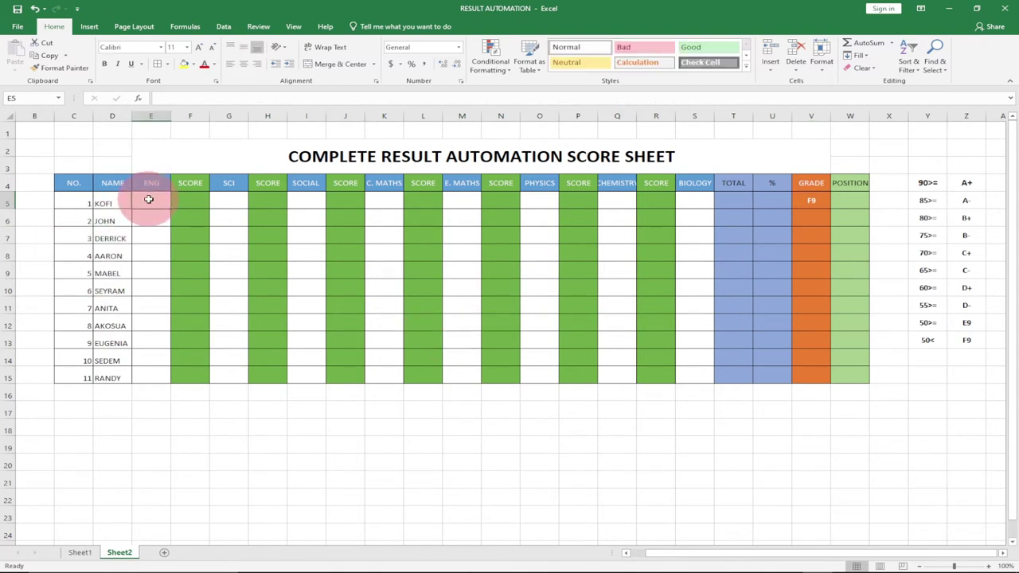
left_click(733, 198)
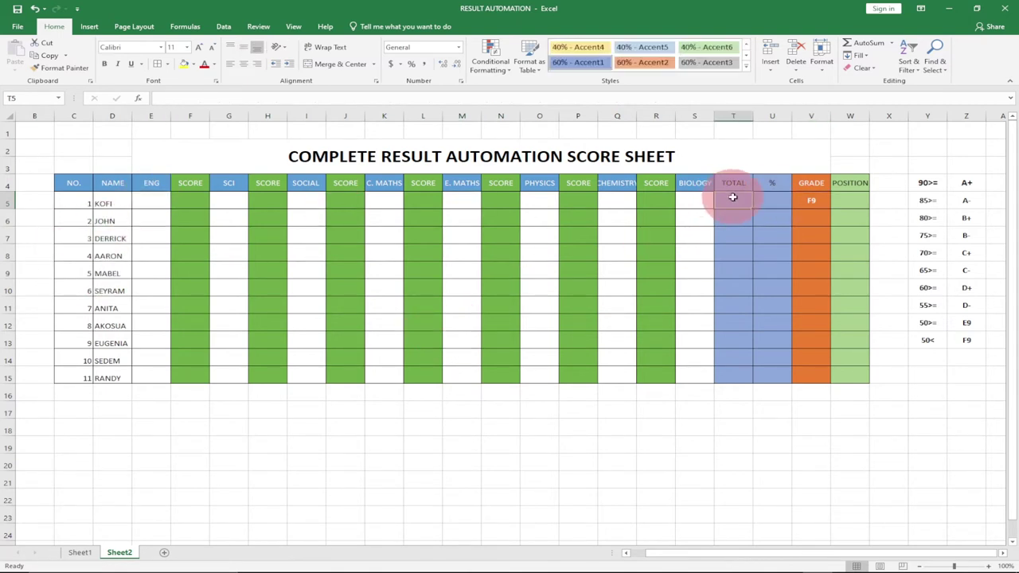
left_click(782, 200)
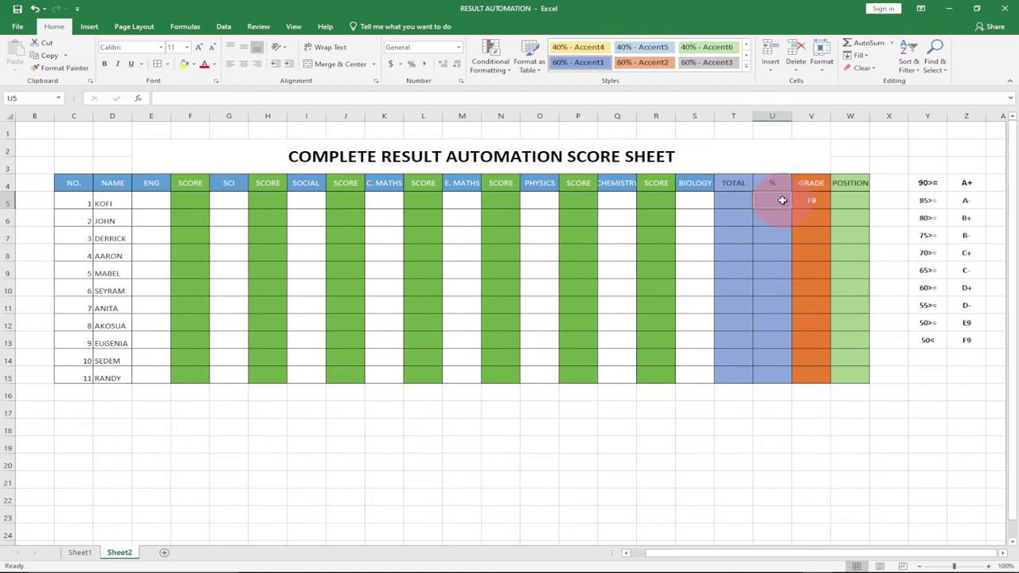
left_click(154, 200)
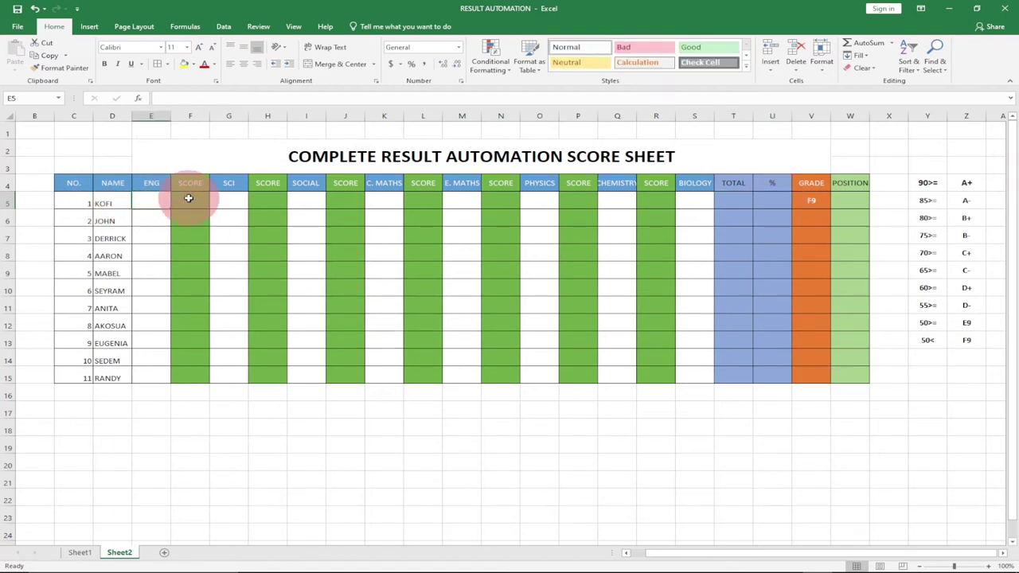
left_click(186, 199)
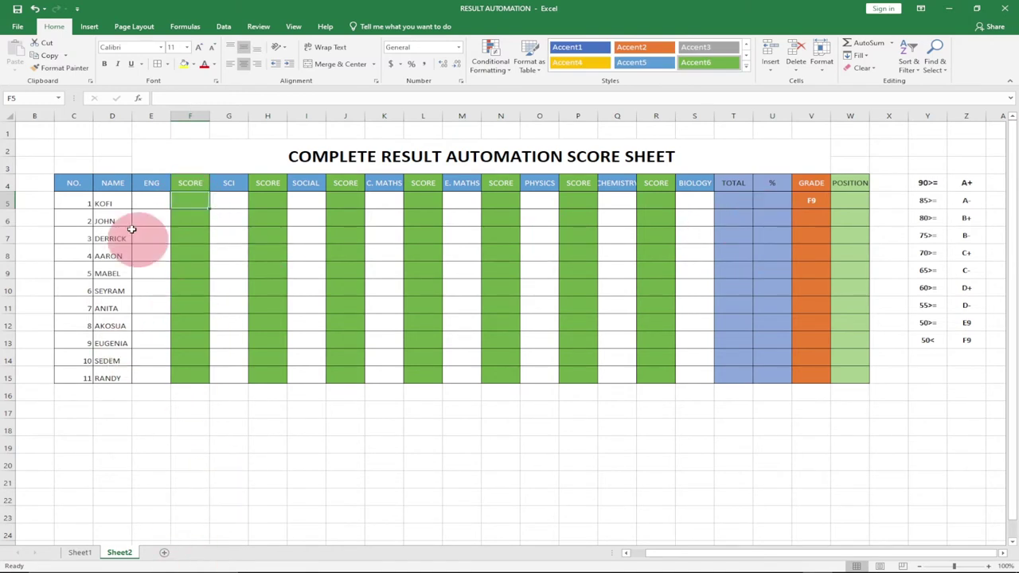
left_click(156, 197)
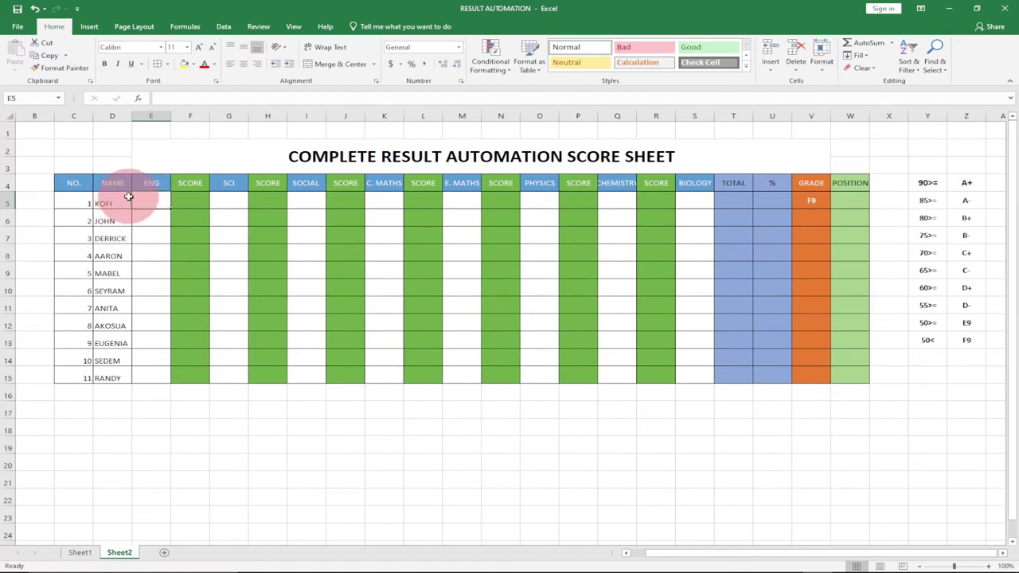
type("89")
key("Tab")
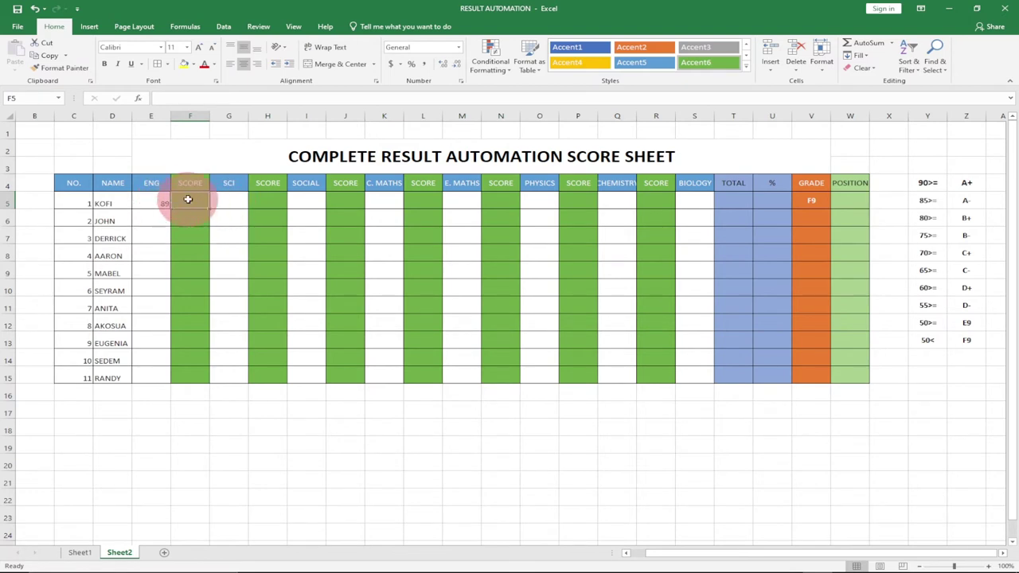
Copy KOFI's nested IF grade formula from V5, then replace V5's contents with =F5
double_click(823, 198)
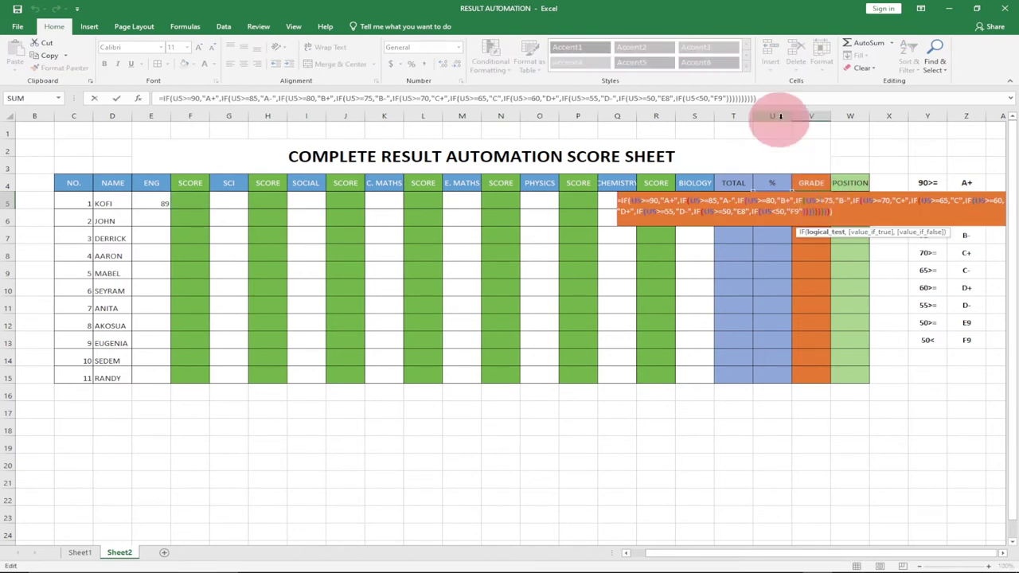
right_click(223, 99)
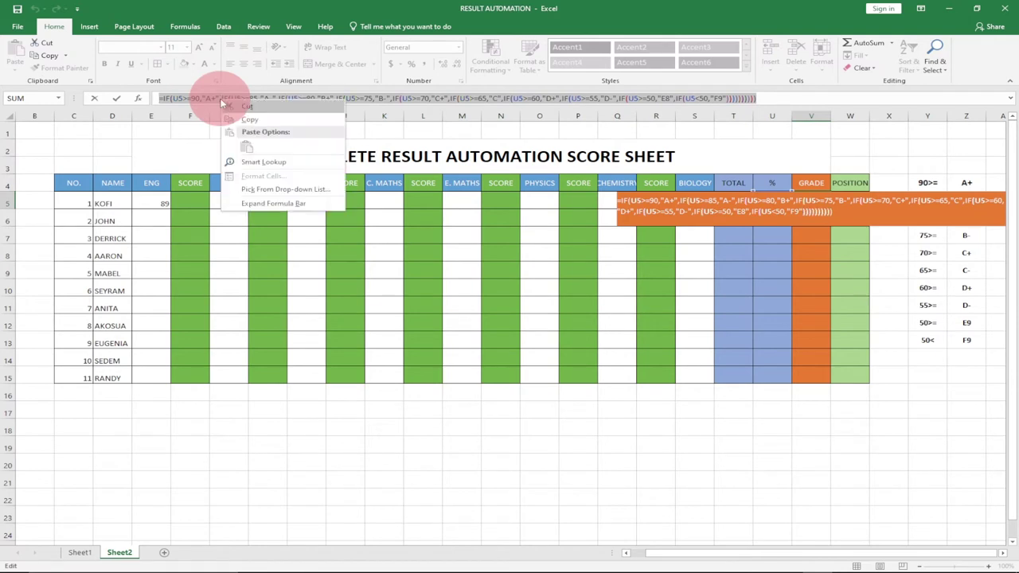
left_click(250, 120)
type("=")
left_click(191, 201)
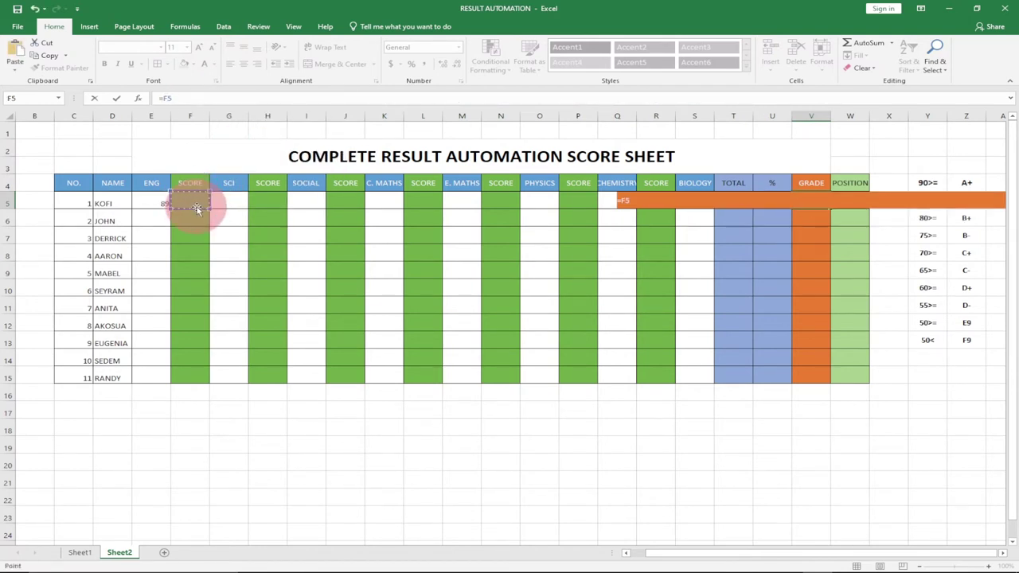
key("Return")
Paste the copied grade formula into KOFI's English SCORE cell F5
left_click(189, 201)
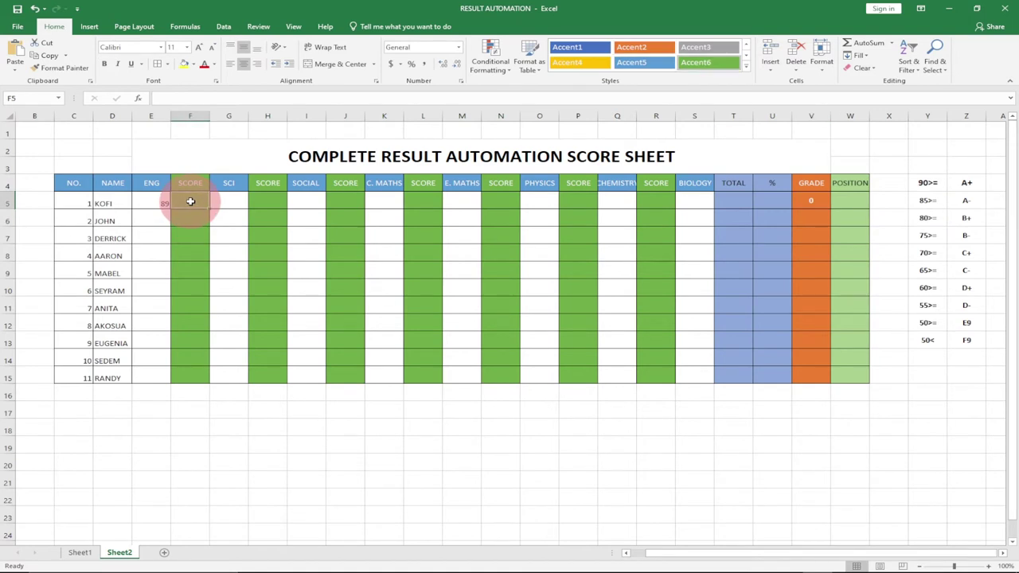
key("ctrl+v")
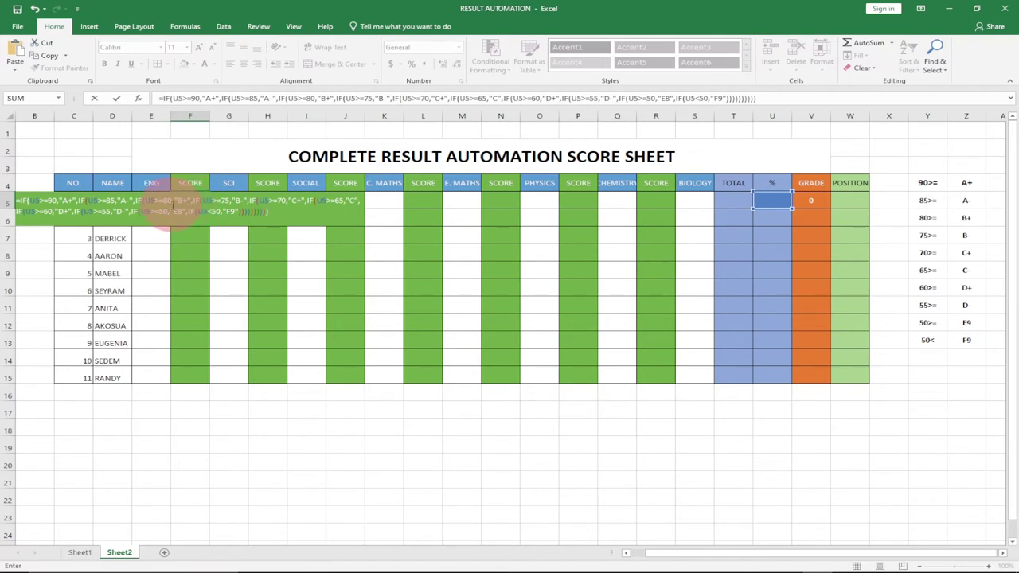
left_click(204, 199)
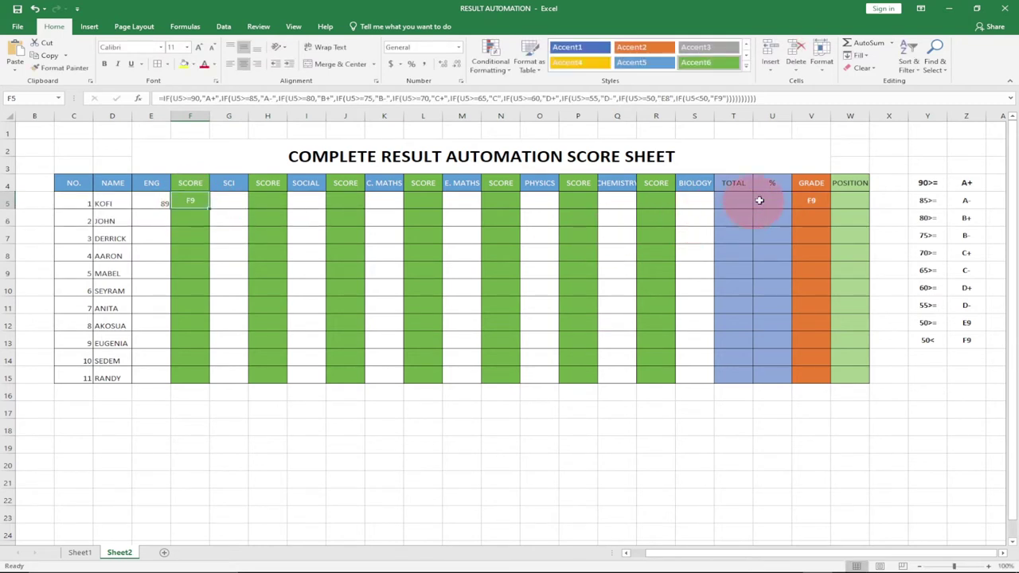
Restore the nested IF grade formula in KOFI's GRADE cell V5, replacing =F5
left_click(810, 200)
type("=F5")
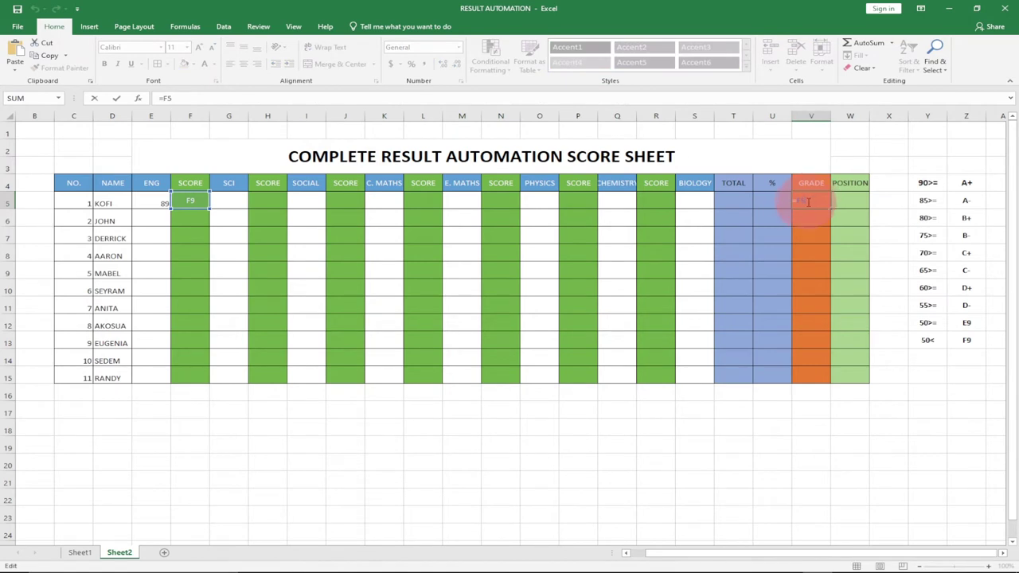
key("shift+Home")
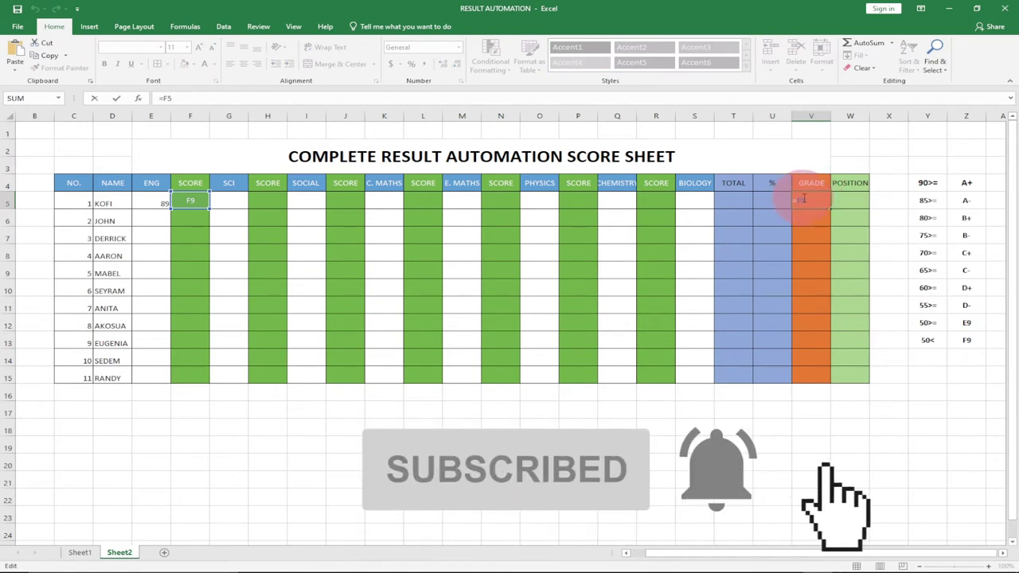
key("ctrl+v")
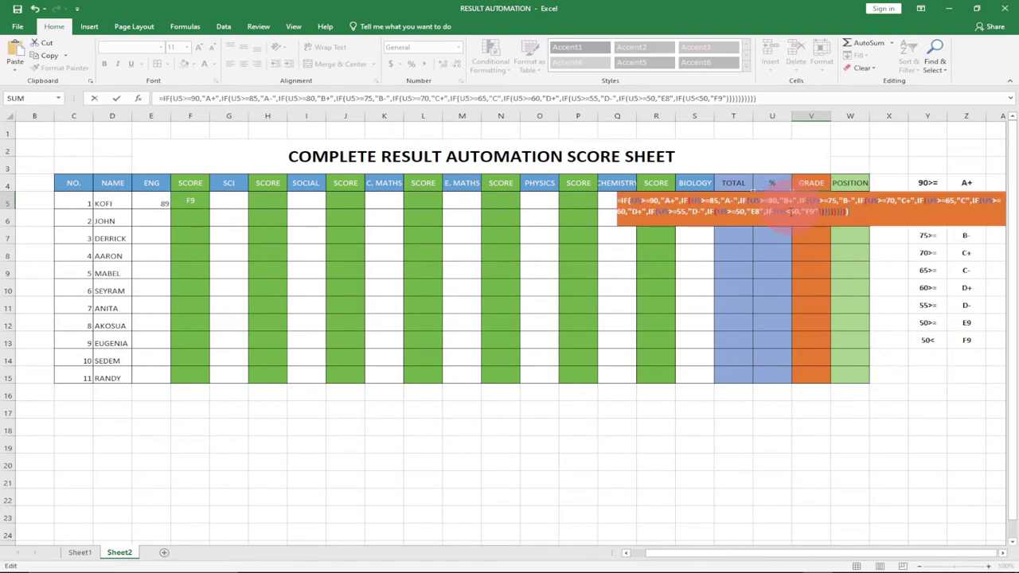
key("Return")
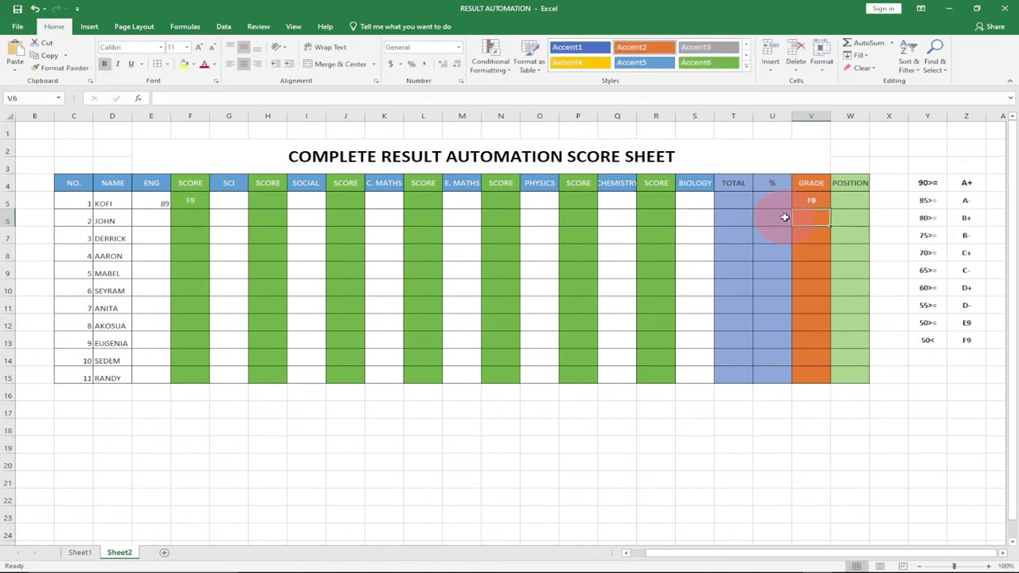
Reopen F5's formula and delete the U from U5 in the B- condition
left_click(194, 199)
double_click(194, 199)
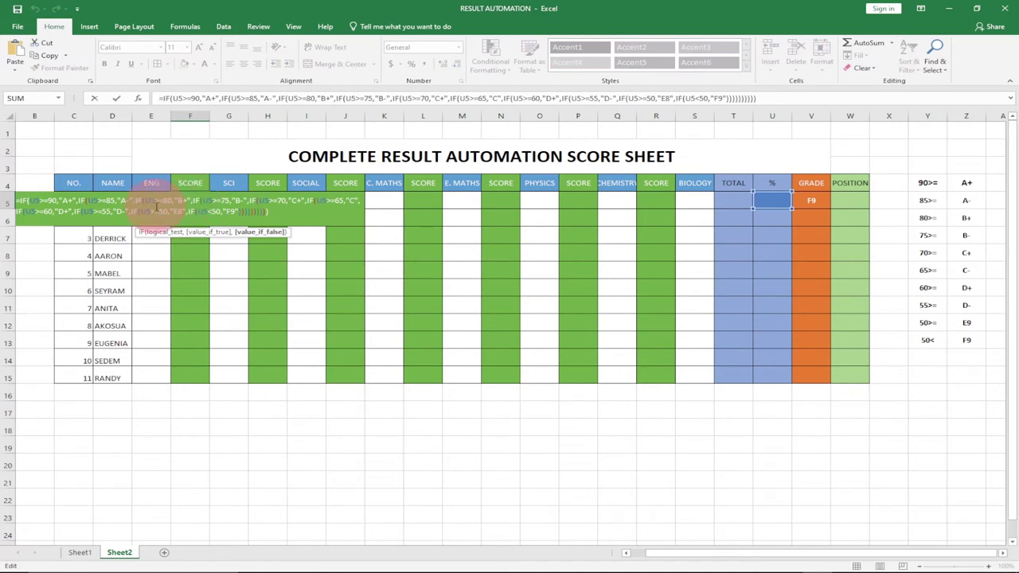
key("Return")
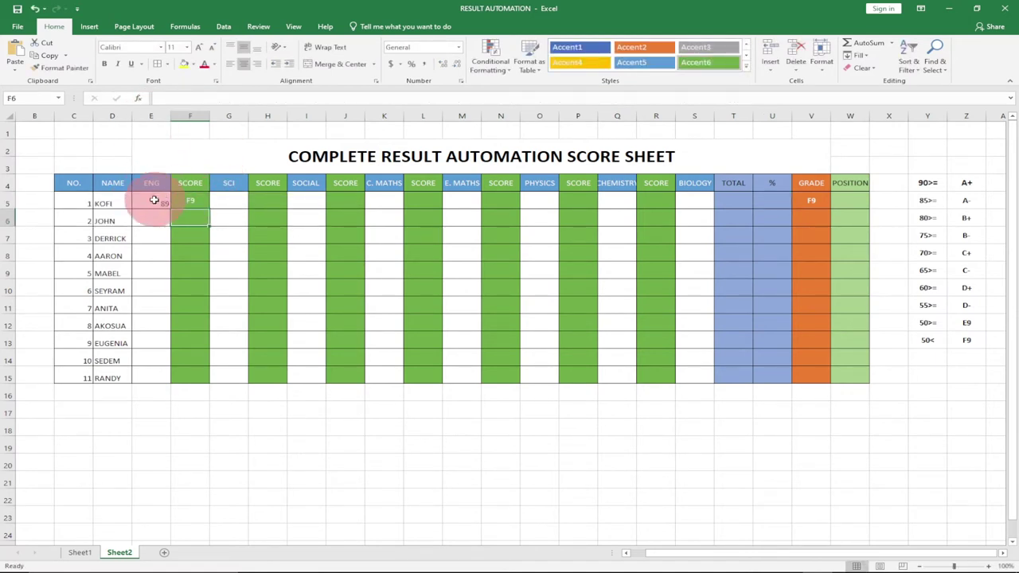
double_click(188, 199)
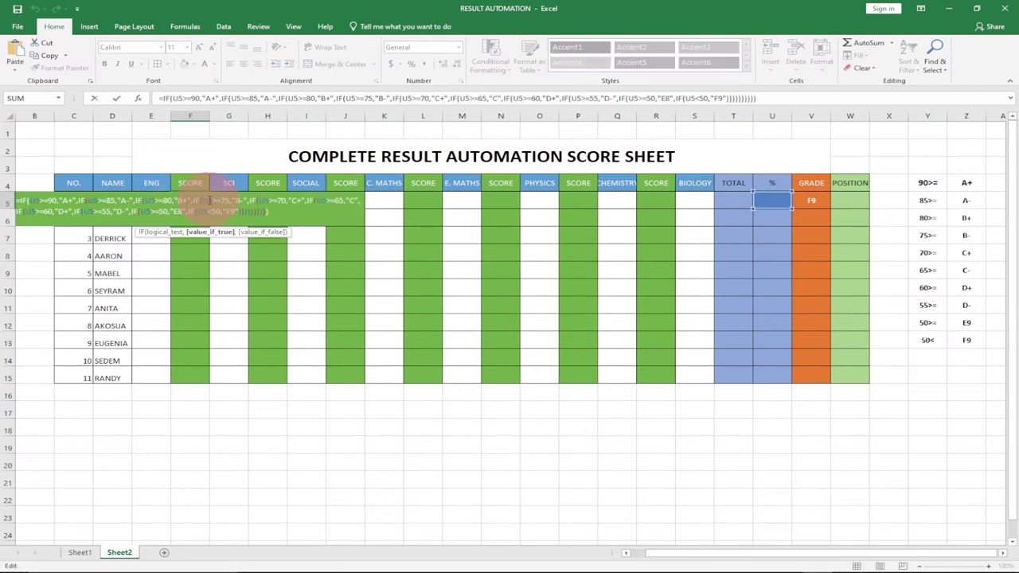
left_click(210, 199)
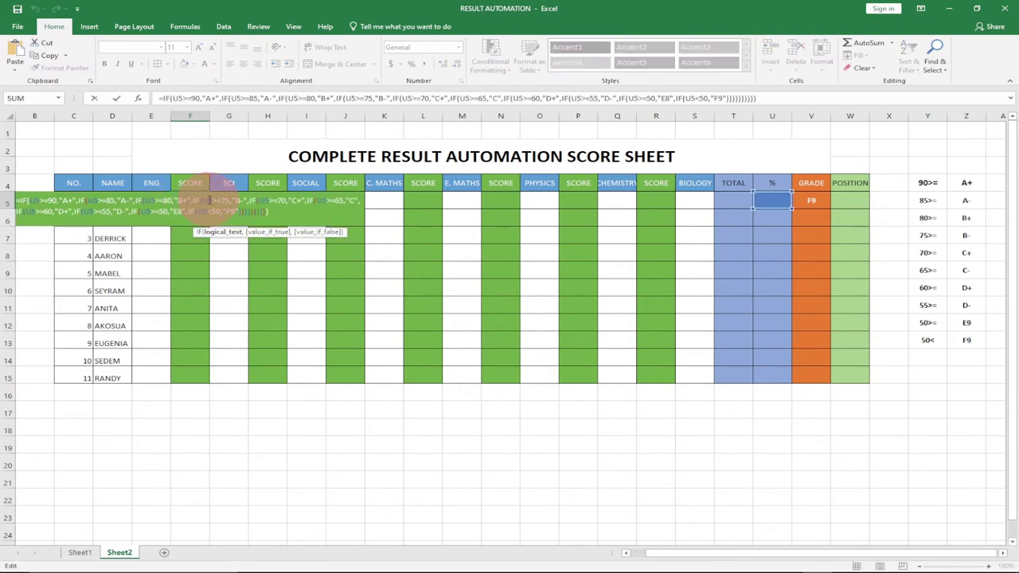
key("BackSpace")
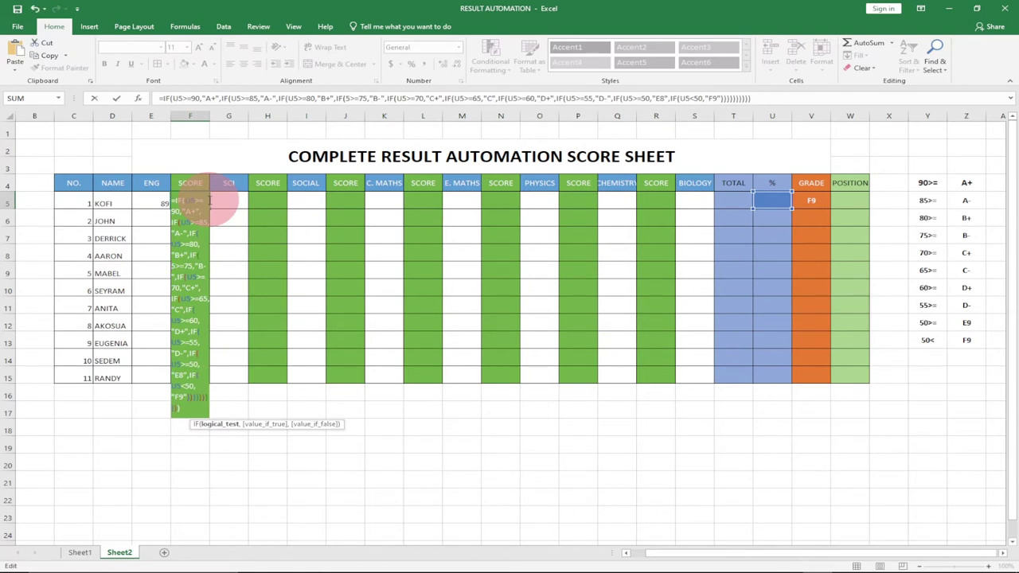
Change the first four U5 references in F5's grade formula to E5
left_click(191, 199)
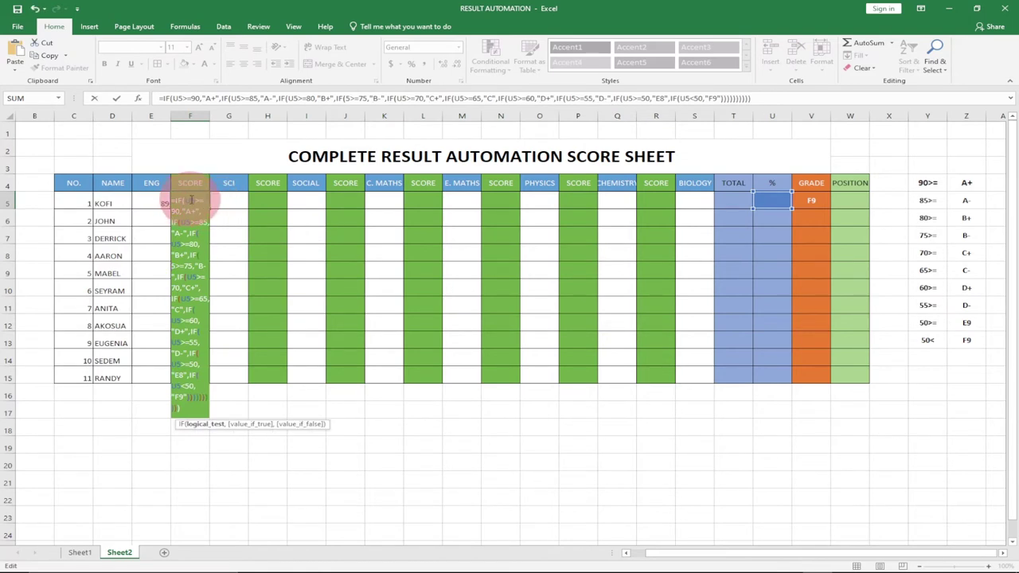
key("BackSpace")
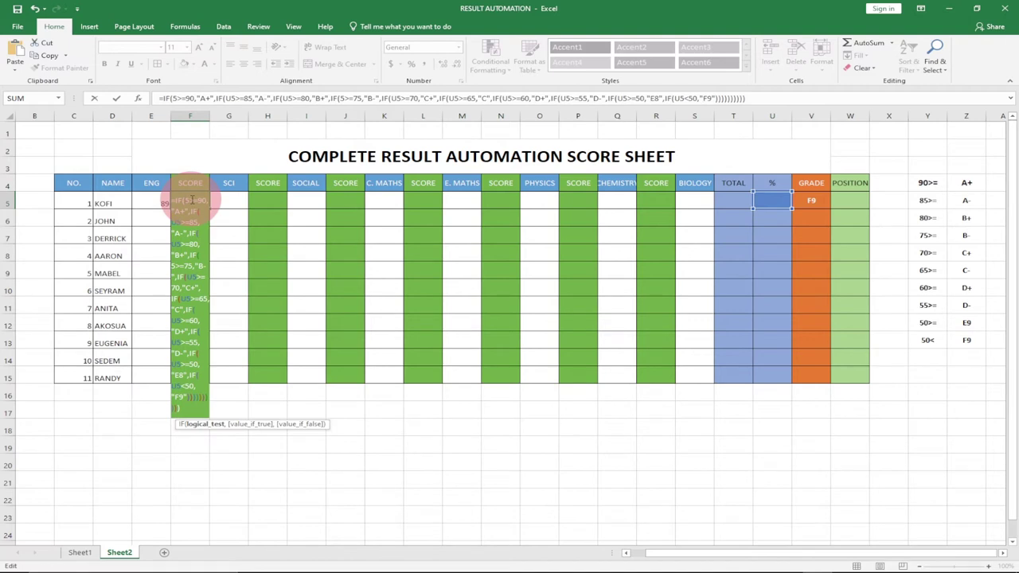
type("E")
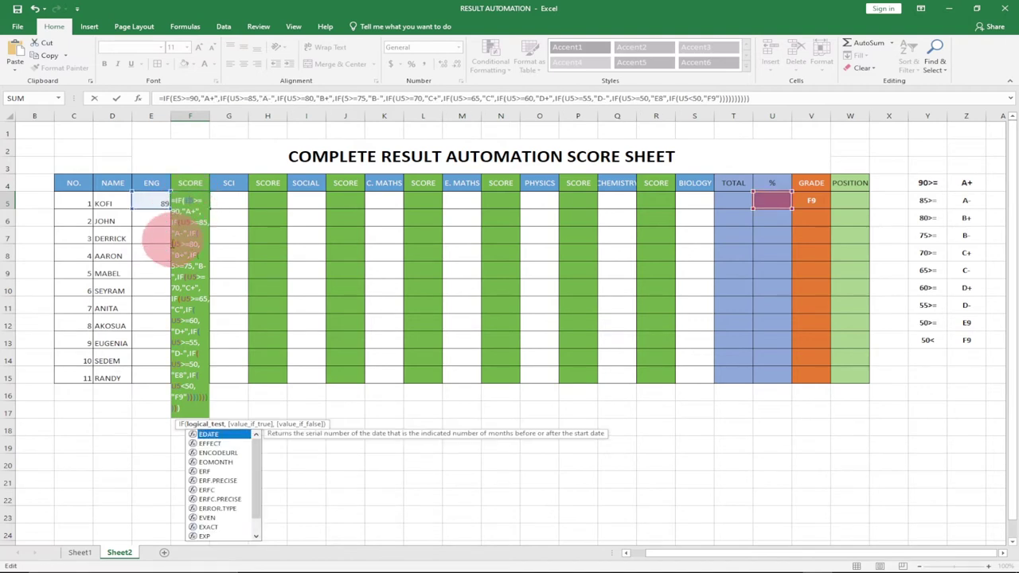
left_click(187, 224)
key("BackSpace")
type("E")
left_click(179, 244)
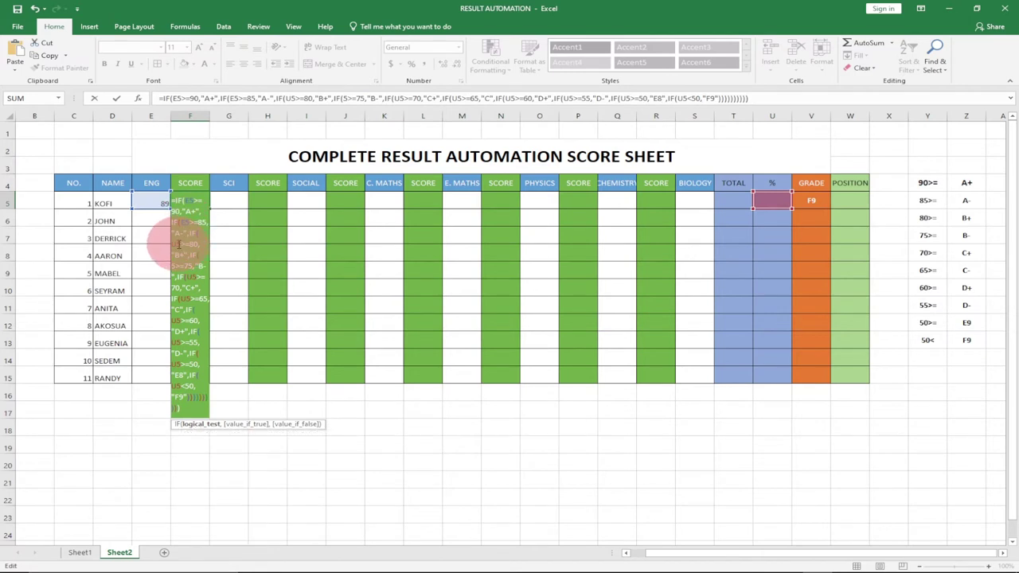
key("BackSpace")
type("E")
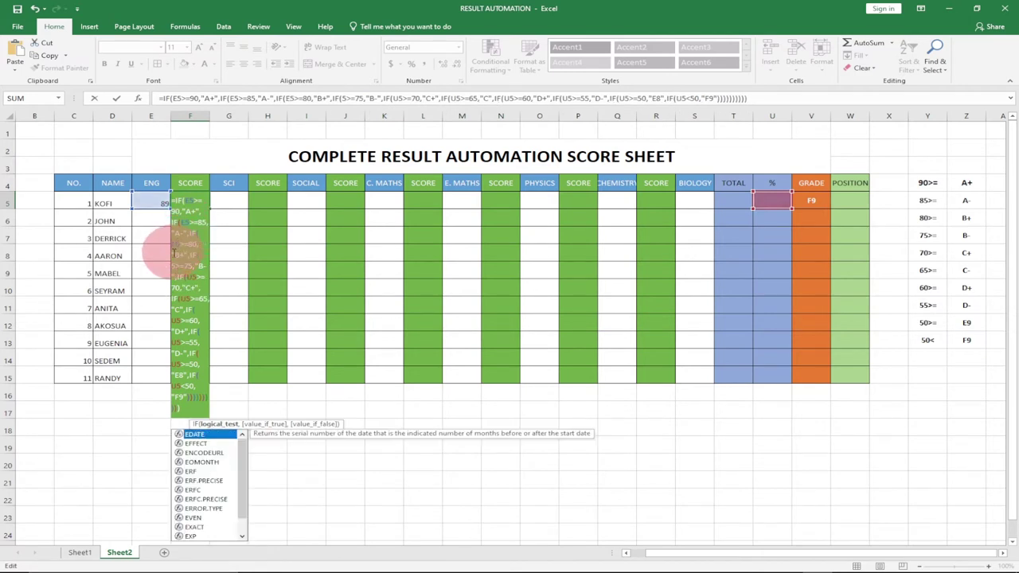
left_click(193, 276)
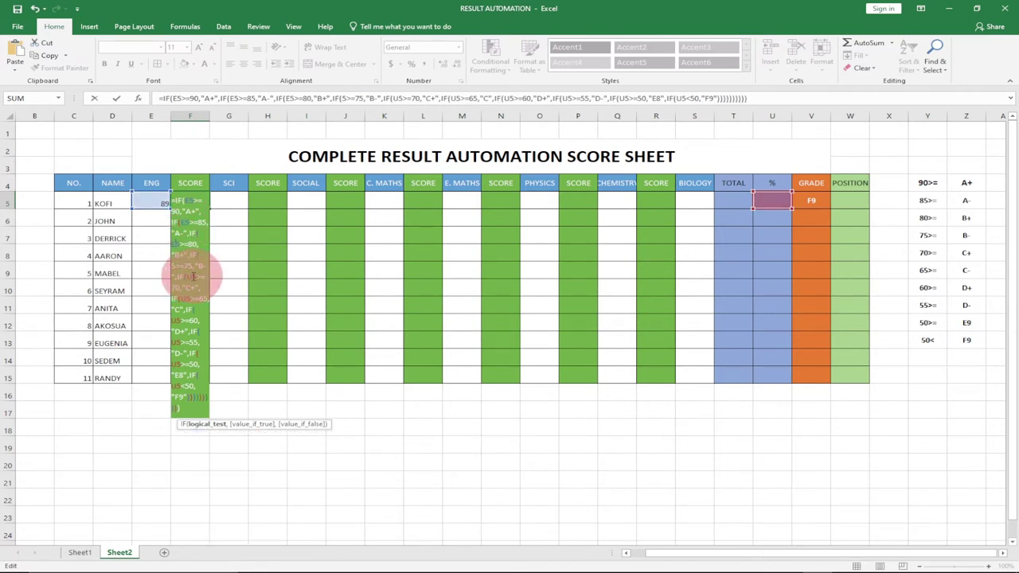
key("BackSpace")
type("E")
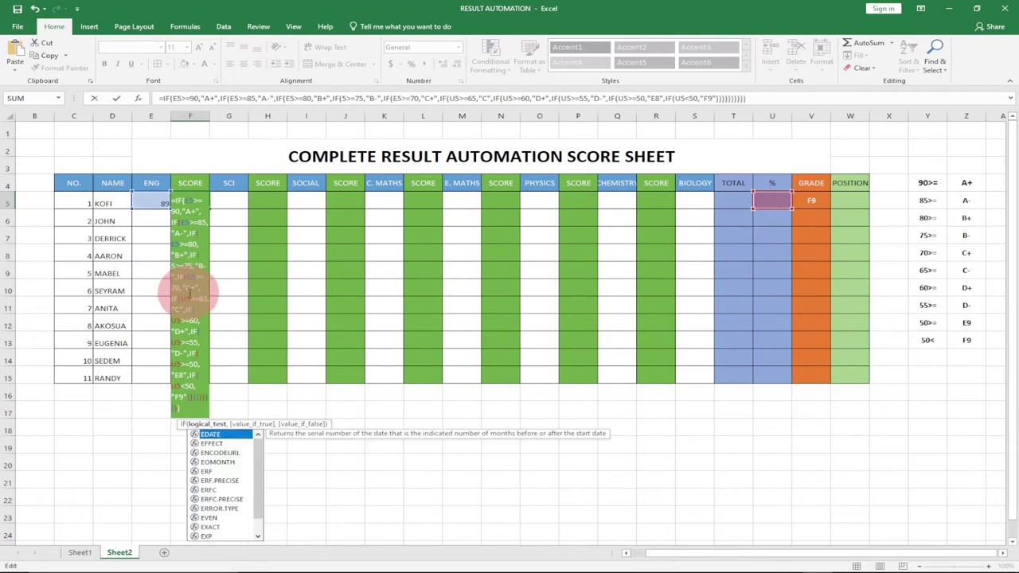
Change the remaining U5 references to E5 and commit, so F5 shows A- for 89
left_click(186, 298)
key("BackSpace")
type("E")
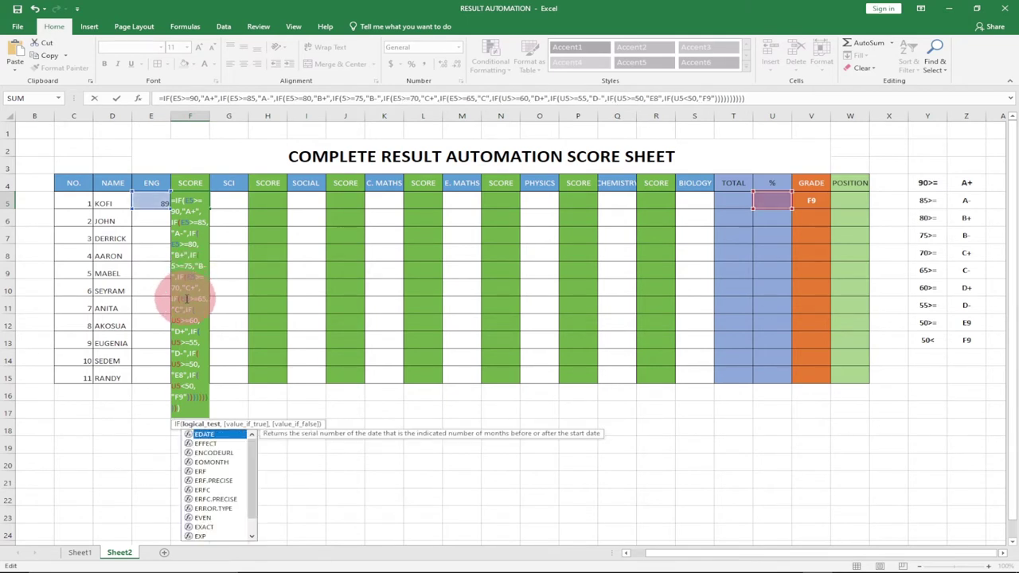
left_click(180, 320)
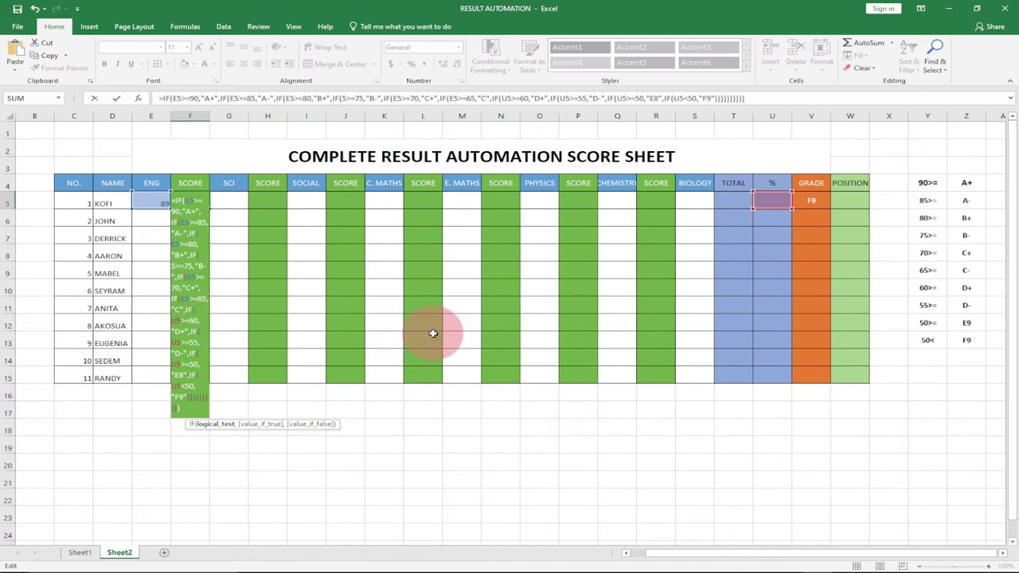
key("BackSpace")
type("E")
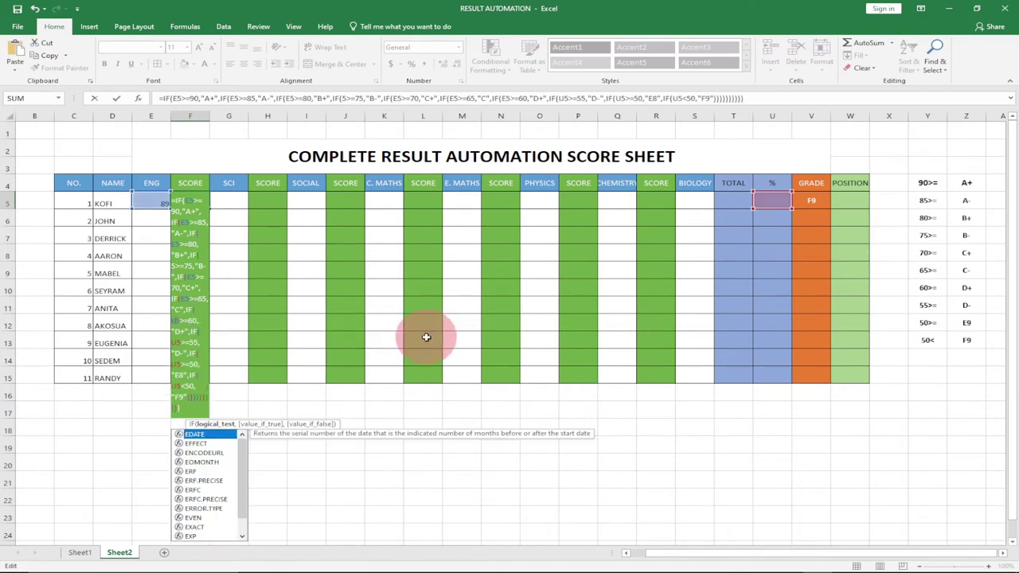
left_click(178, 342)
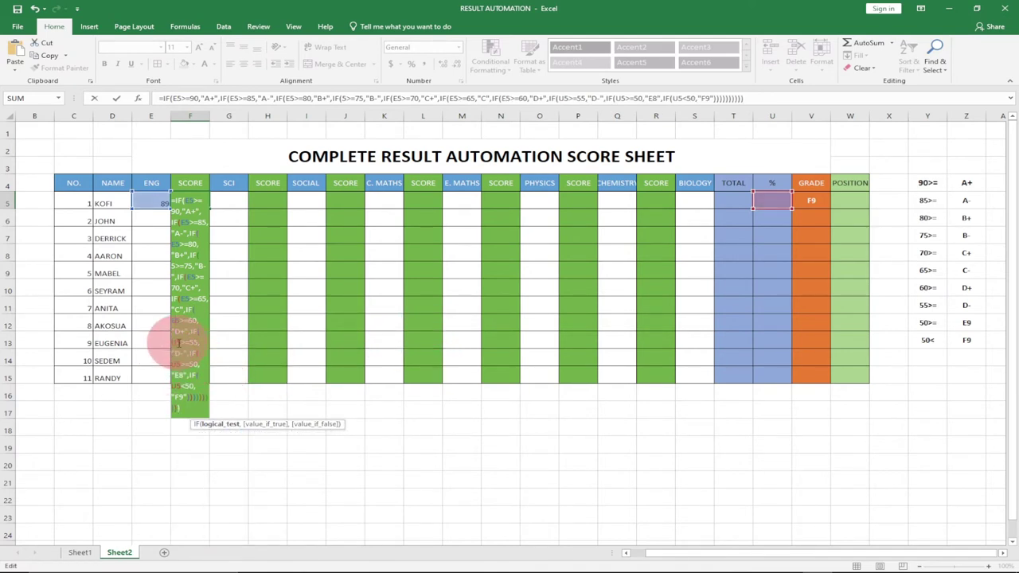
key("BackSpace")
type("E")
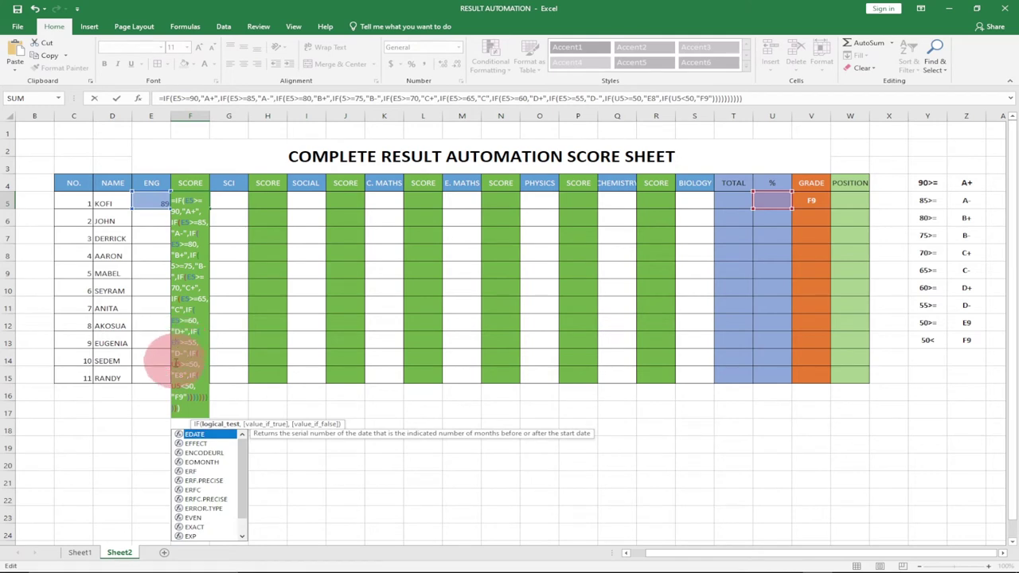
left_click(177, 365)
key("BackSpace")
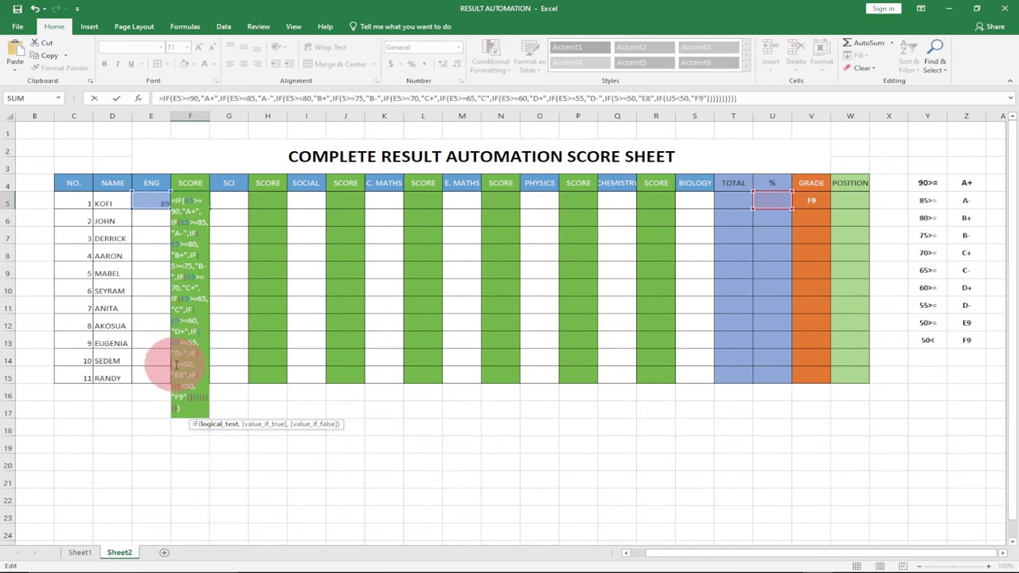
type("E")
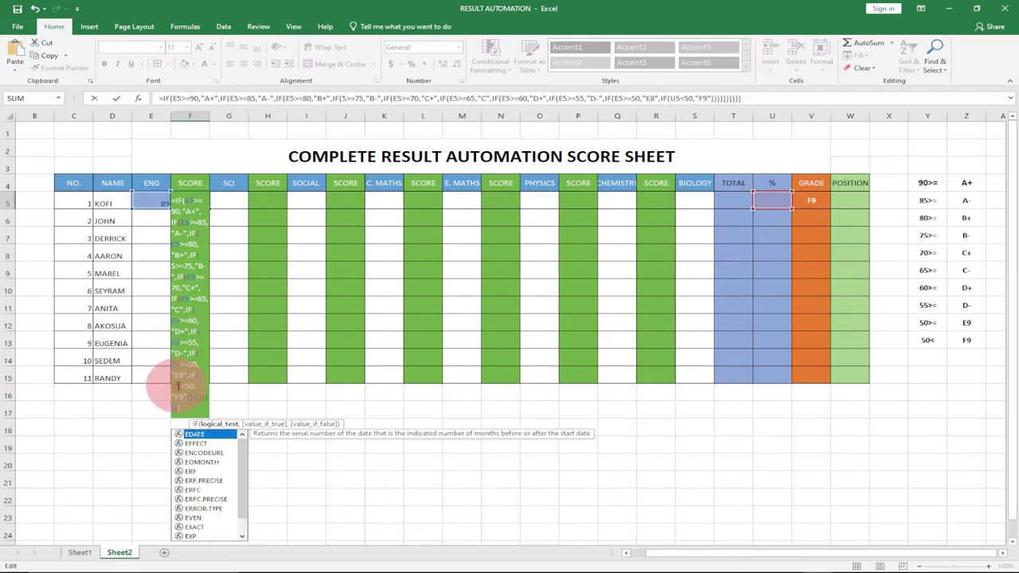
left_click(176, 386)
type("E")
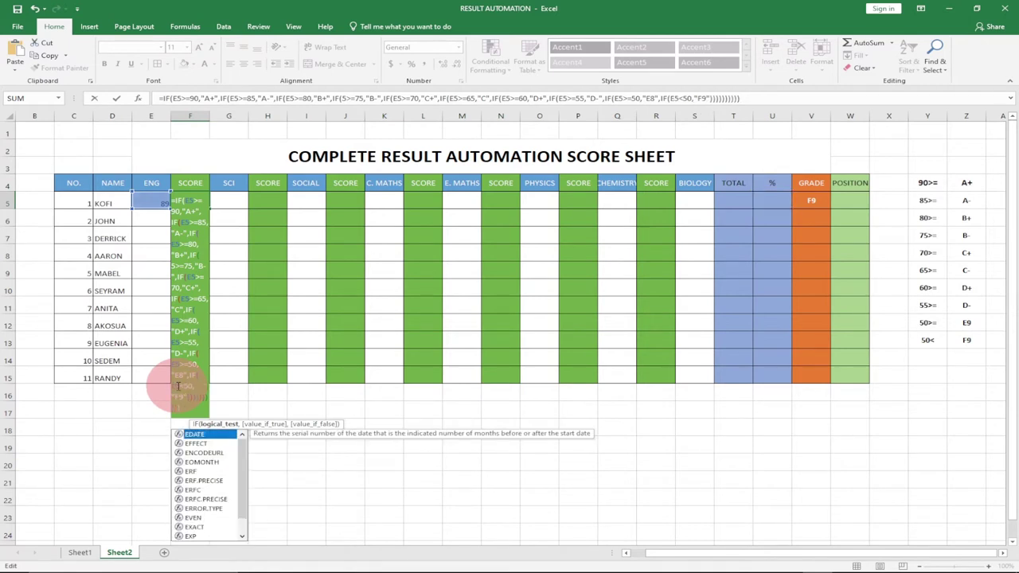
key("Return")
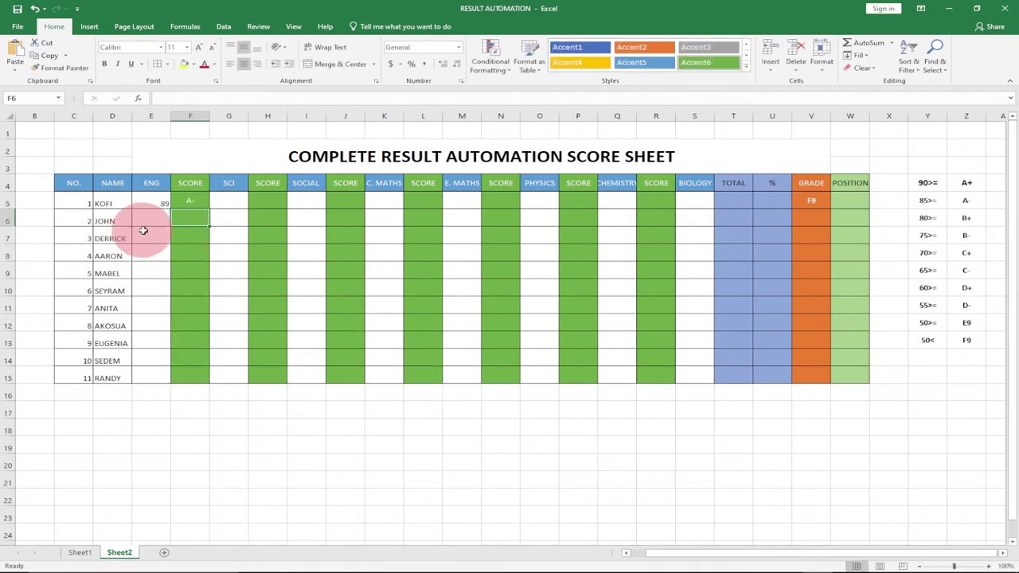
Review F5 and E5, then enter 78 as the first student's SCI mark in G5
left_click(188, 197)
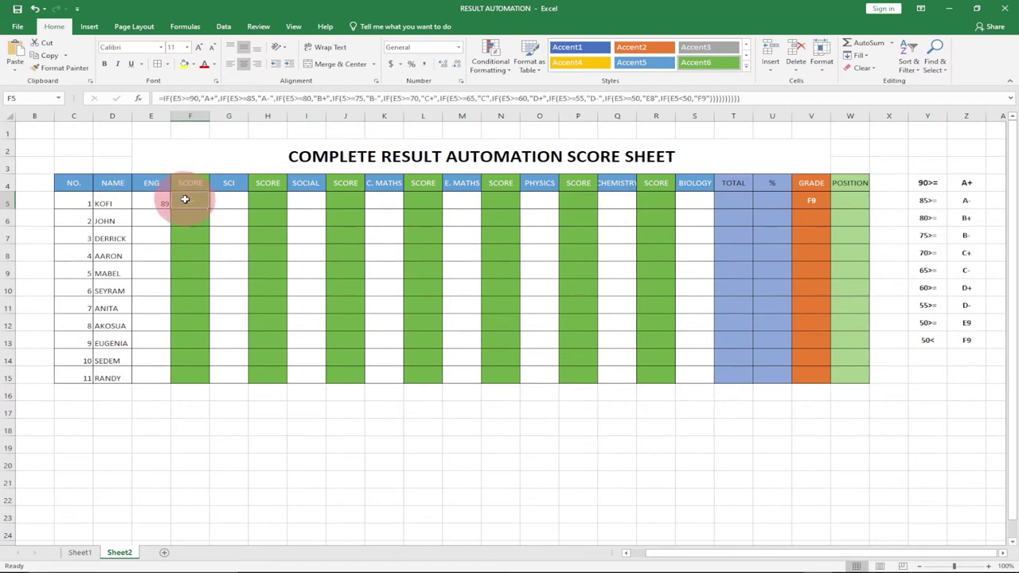
left_click(149, 199)
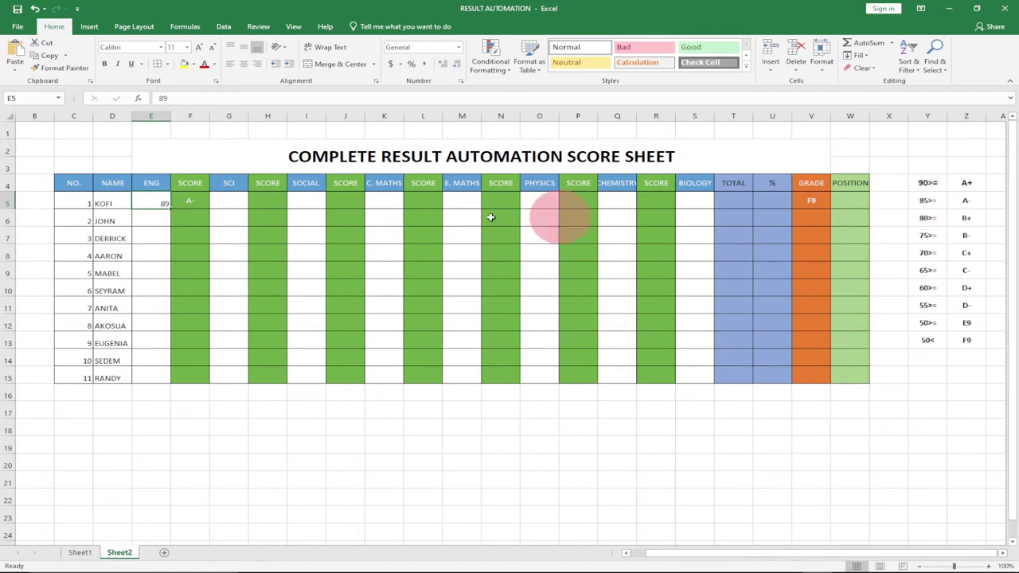
left_click(228, 205)
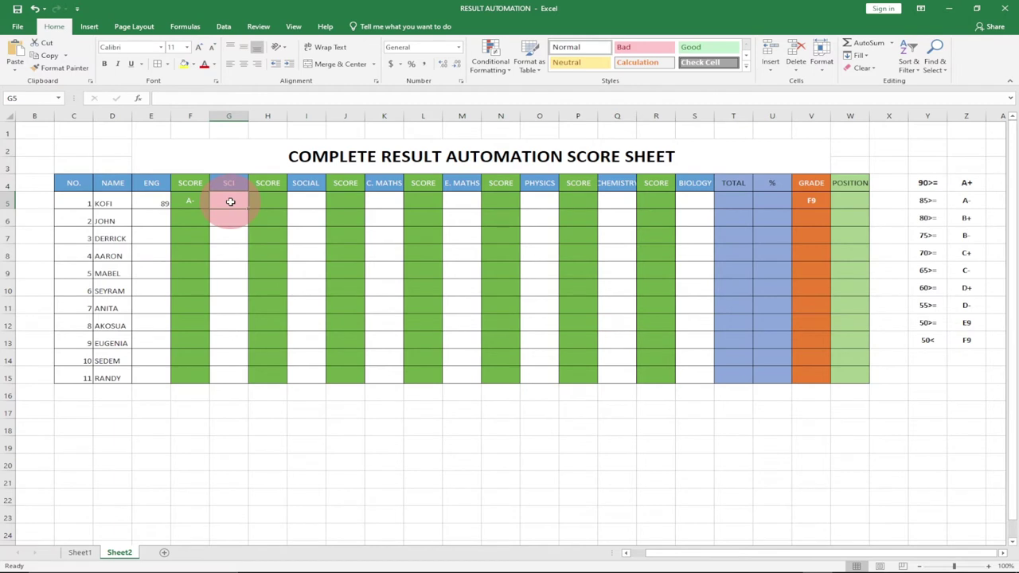
type("78")
key("Tab")
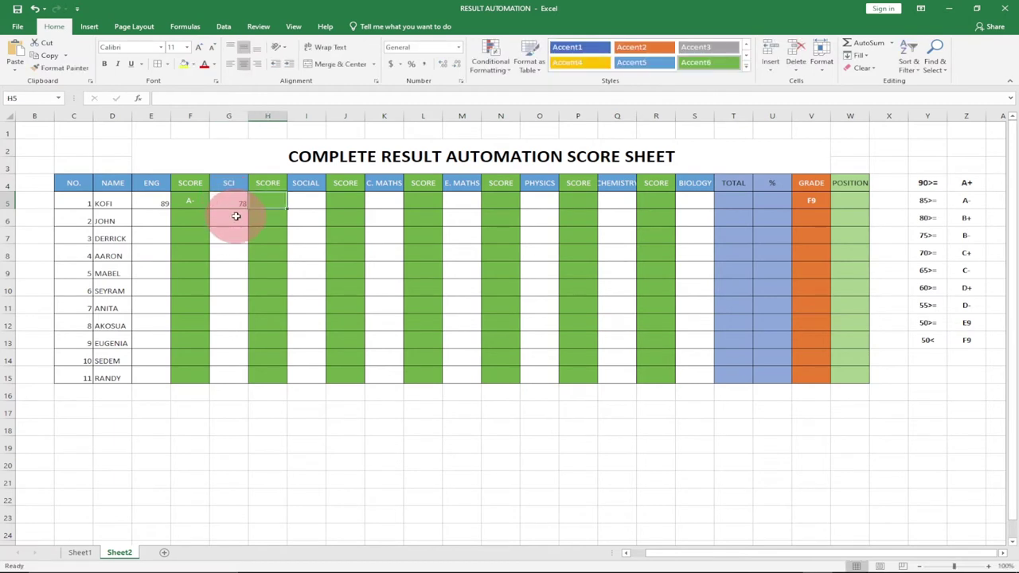
Paste the nested IF grade formula into H5 and point its first conditions at G5
type("=")
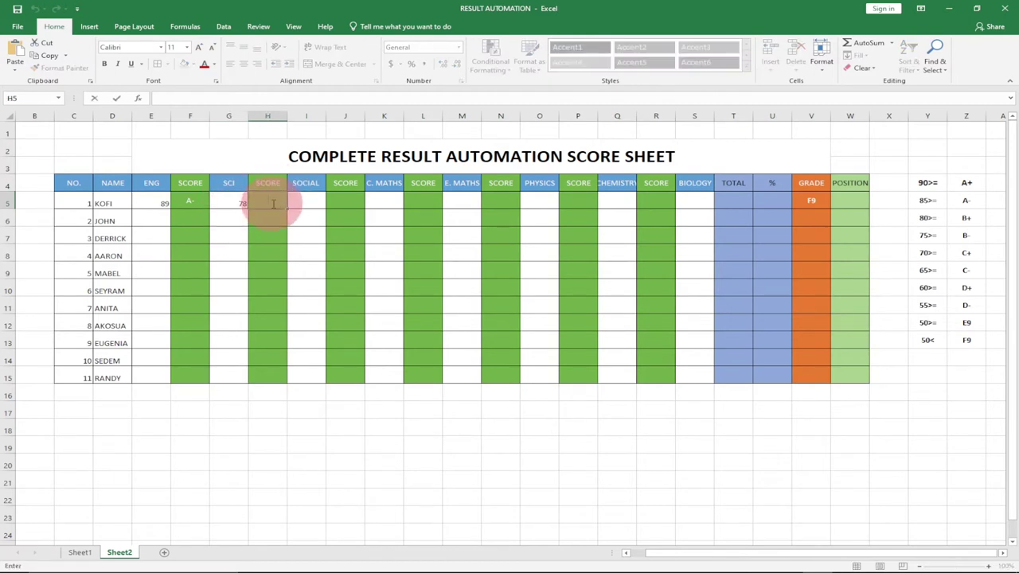
type("IF(U5>=90,\"A+\",IF(U5>=85,\"A-\",IF(U5>=80,\"B+\",IF(U5>=75,\"B-\",IF(U5>=70,\"C+\",IF(U5>=65,\"C\",IF(U5>=60,\"D+\",IF(U5>=55,\"D-\",IF(U5>=50,\"E8\",IF(U5<50,\"F9\"))))))))))")
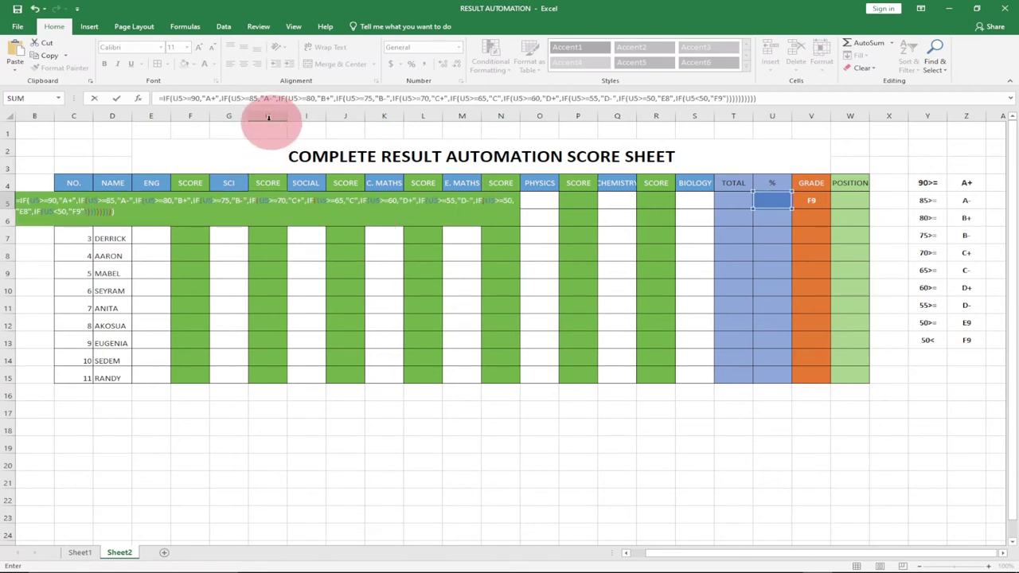
left_click(265, 200)
key("BackSpace")
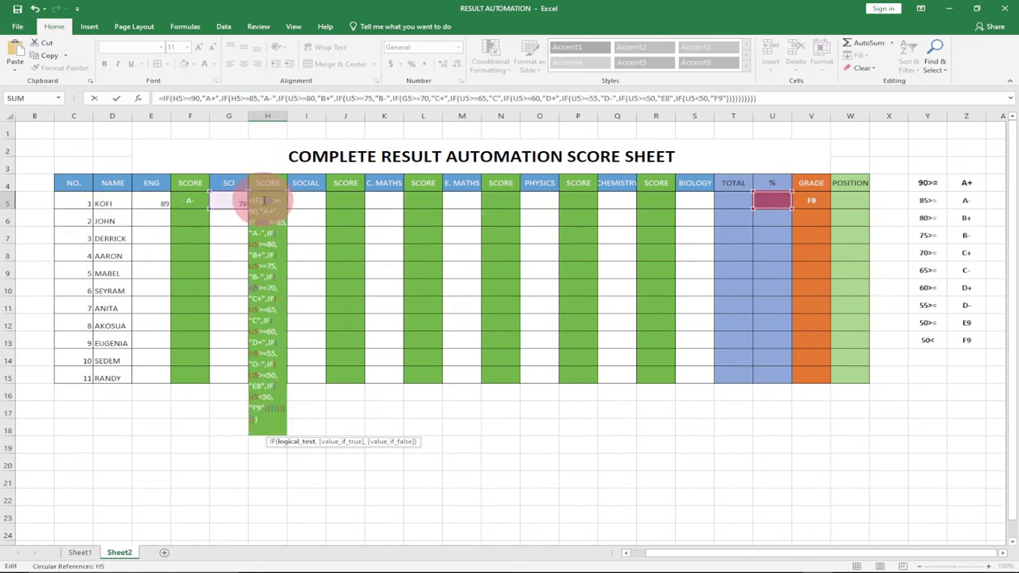
type("G")
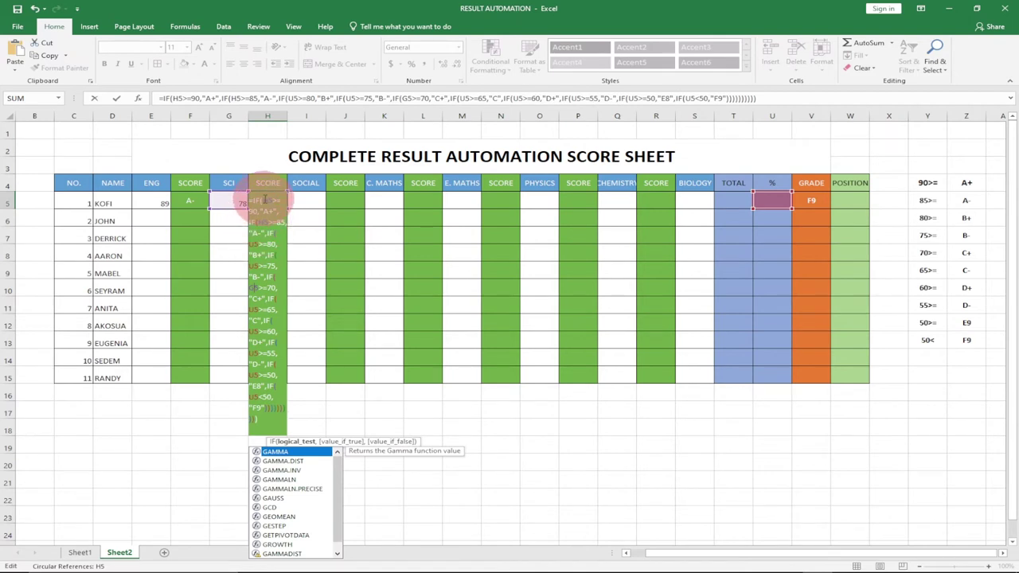
left_click(269, 200)
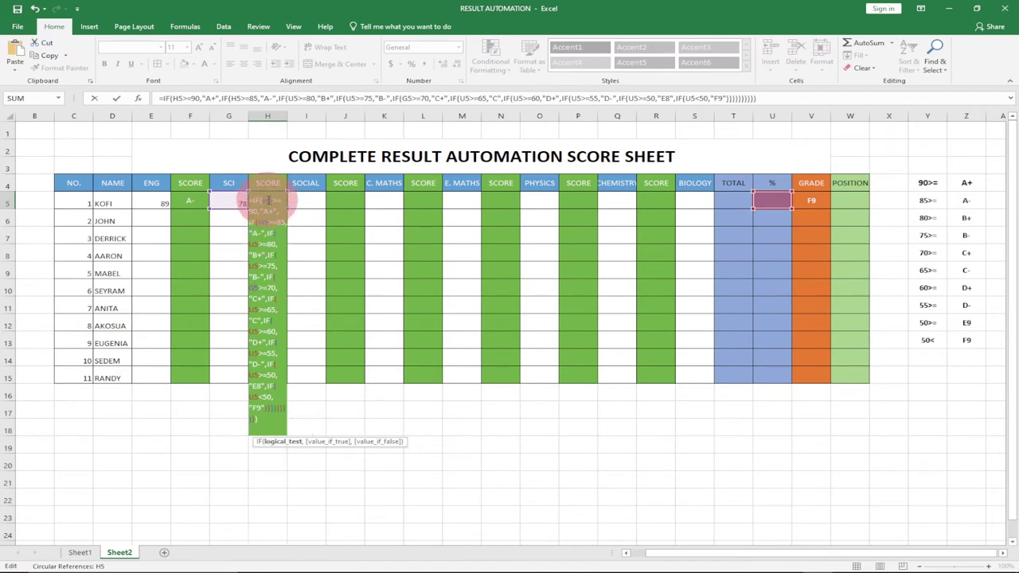
key("BackSpace")
type("G")
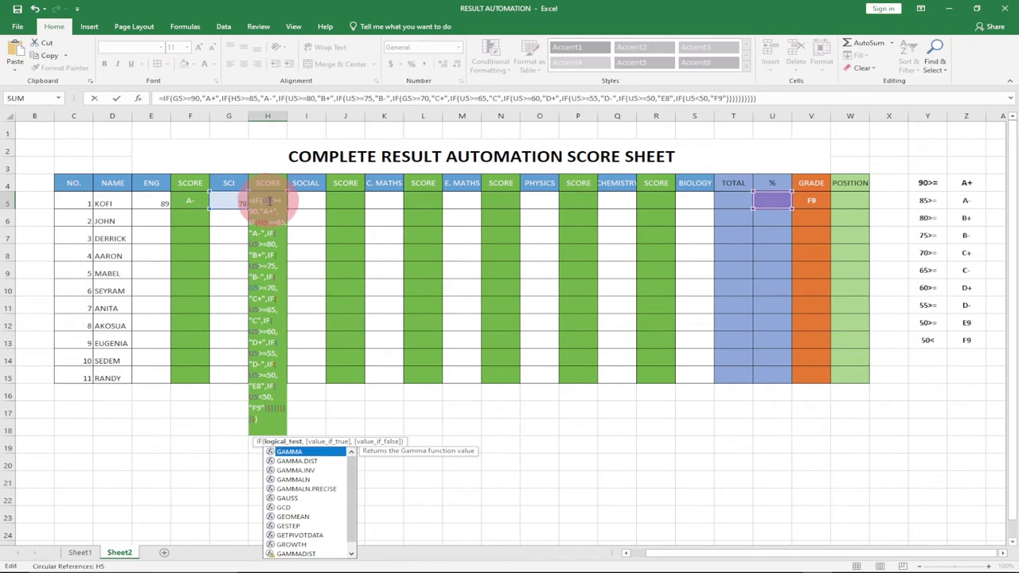
left_click(265, 223)
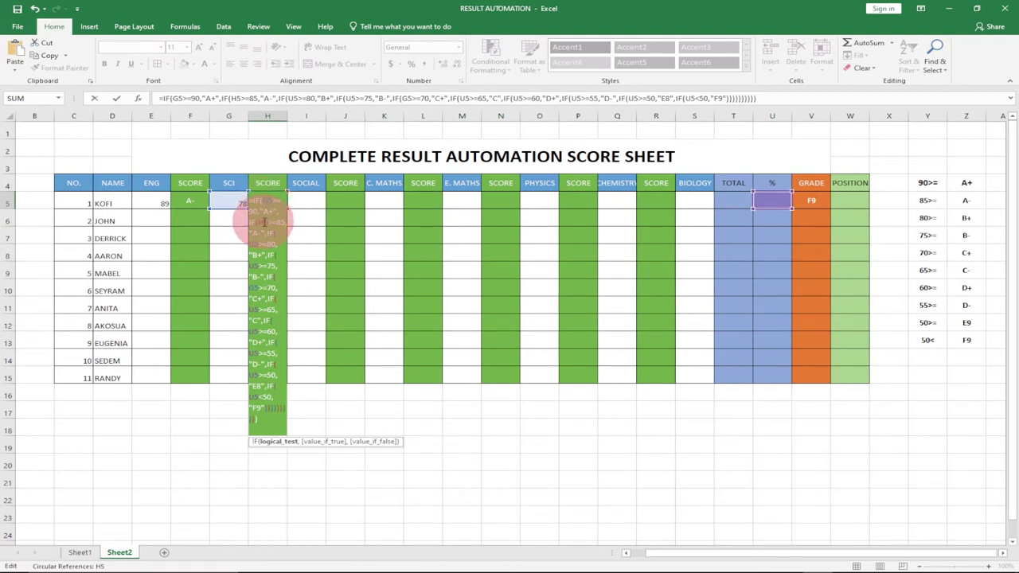
key("BackSpace")
type("G")
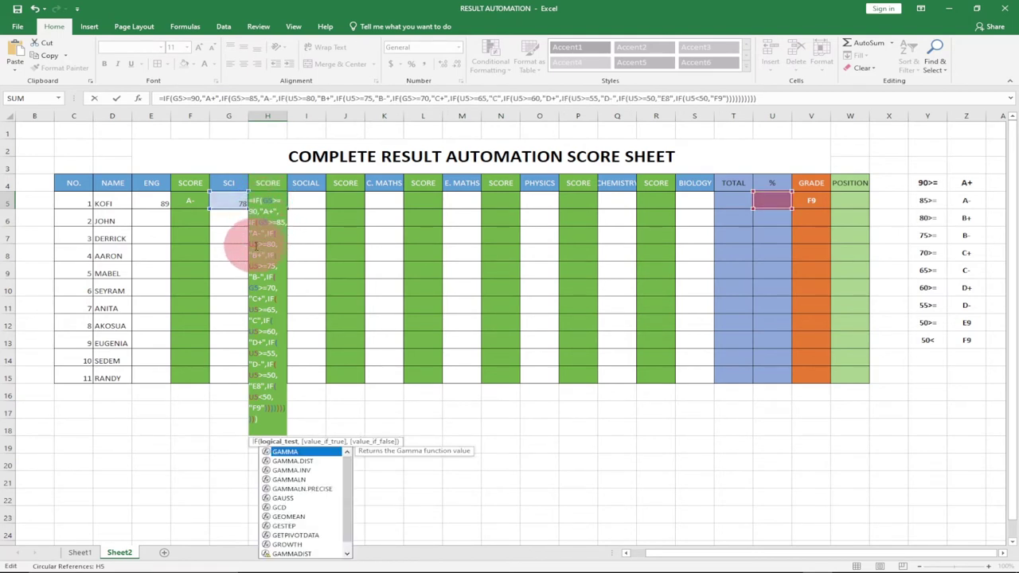
left_click(253, 245)
key("BackSpace")
type("G")
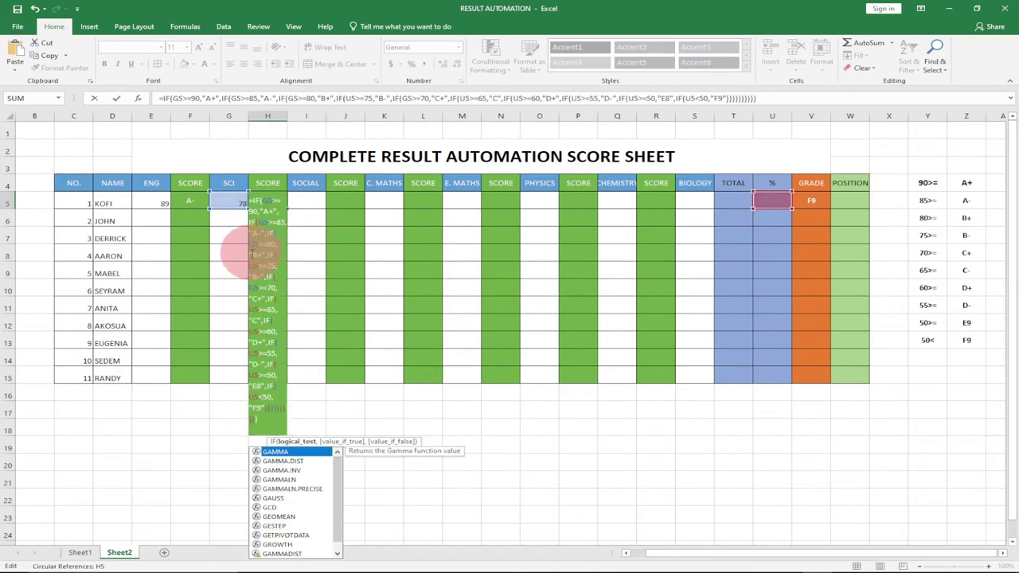
Switch the remaining conditions (>=65 through <50) to G5 and commit, so 78 shows B-
left_click(257, 266)
key("BackSpace")
type("G")
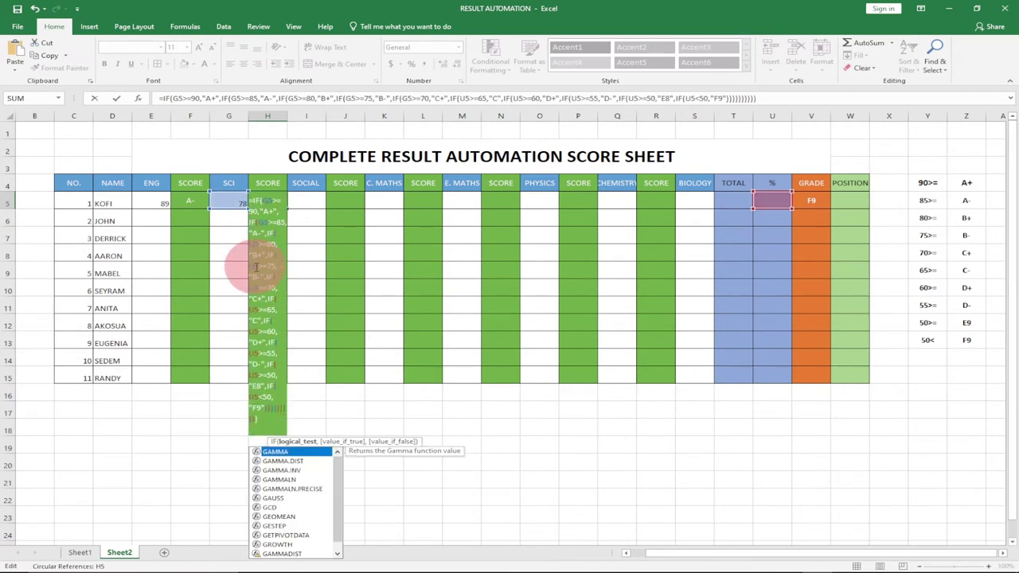
left_click(255, 310)
key("BackSpace")
type("G")
left_click(255, 322)
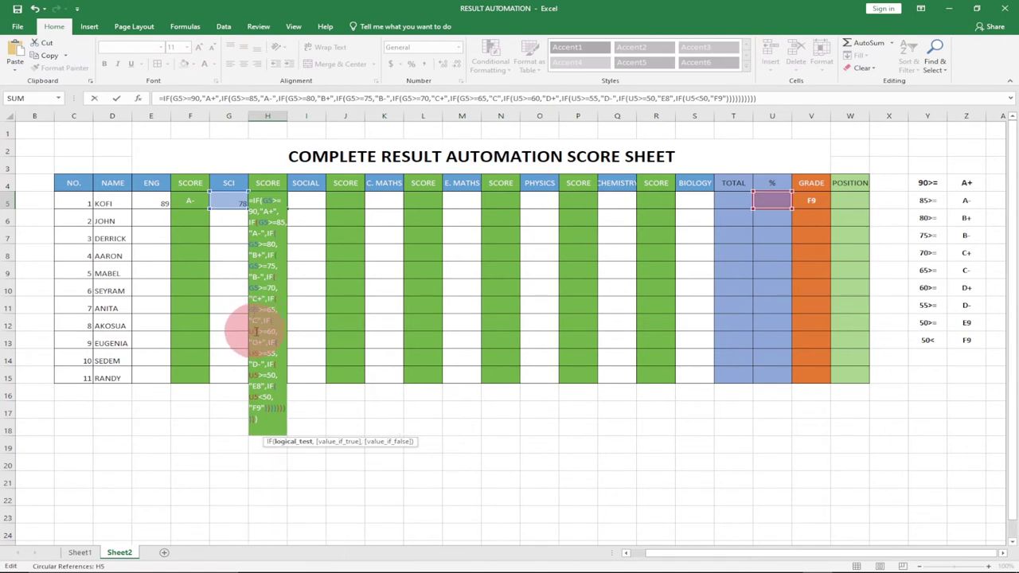
key("BackSpace")
type("G")
left_click(257, 352)
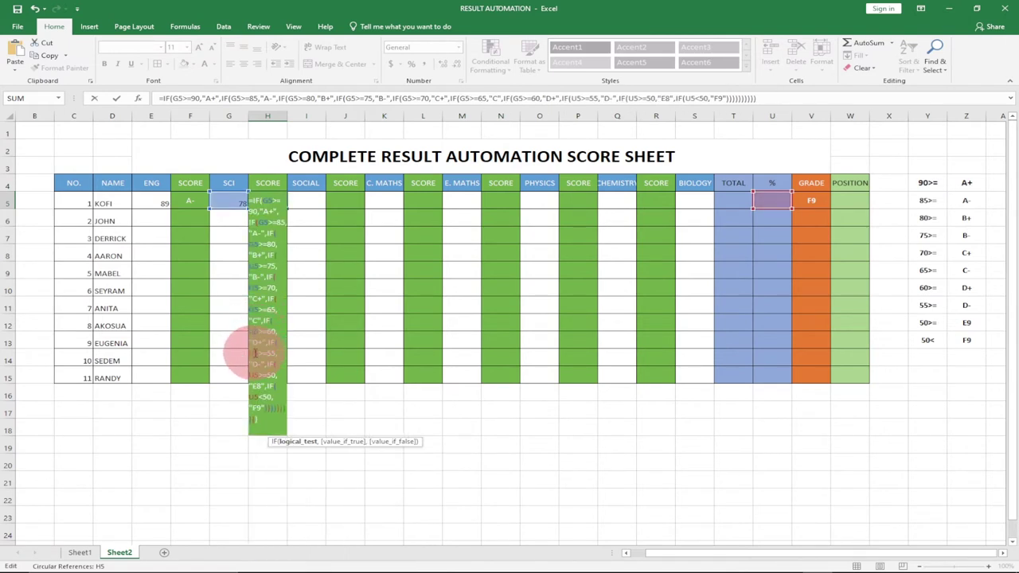
key("BackSpace")
type("G")
left_click(256, 375)
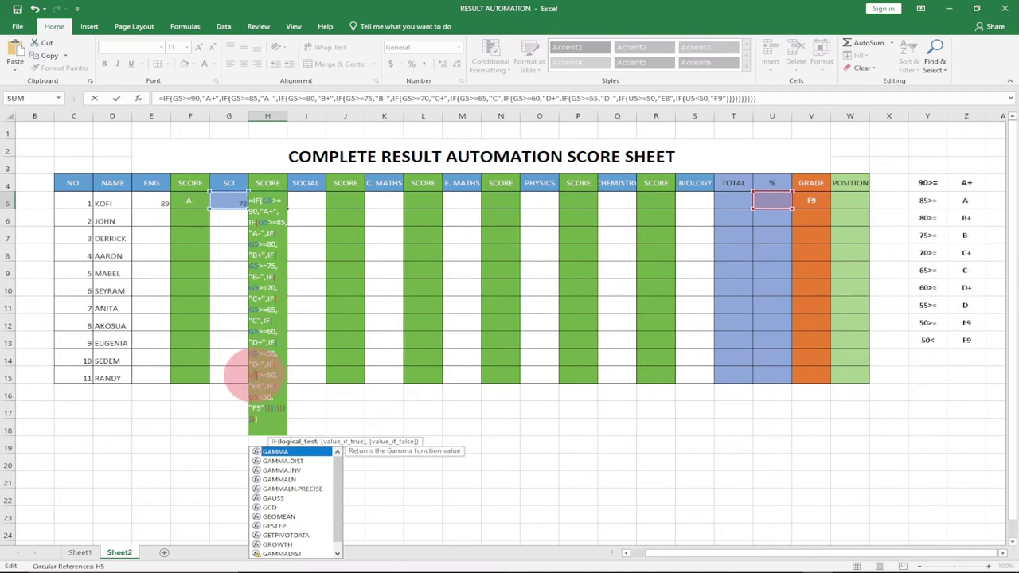
key("BackSpace")
type("G")
left_click(255, 398)
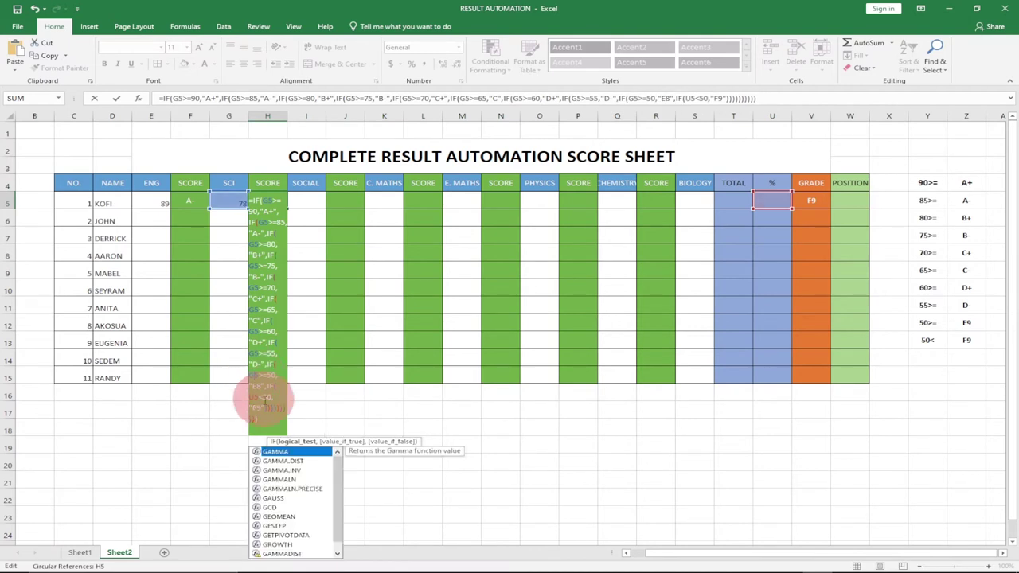
key("BackSpace")
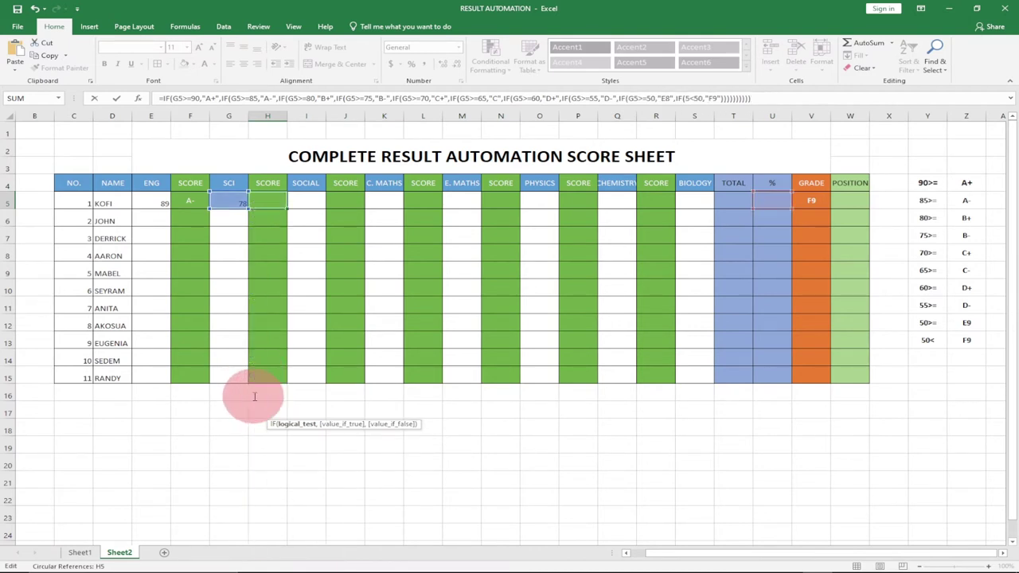
type("G")
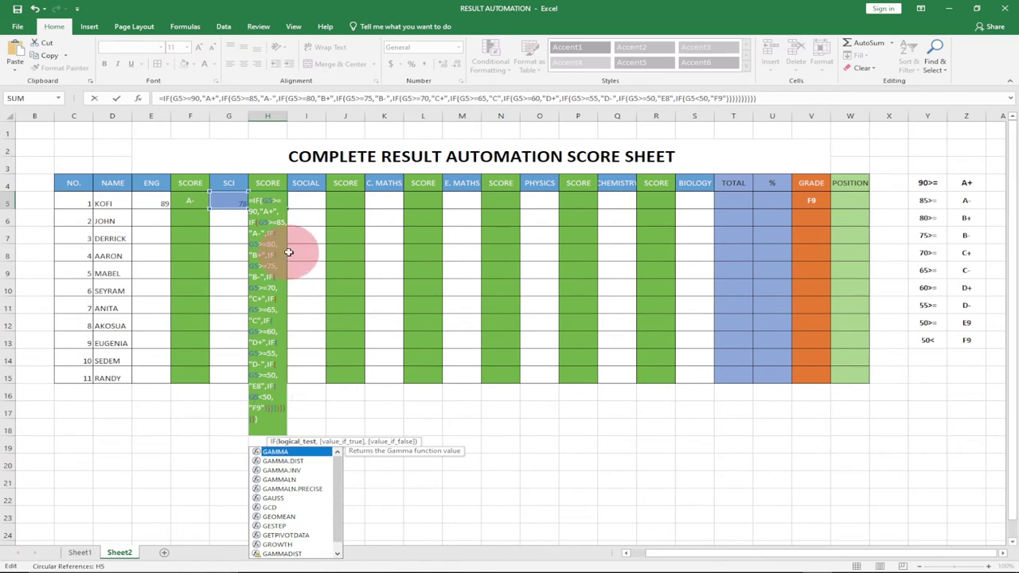
key("Return")
left_click(241, 202)
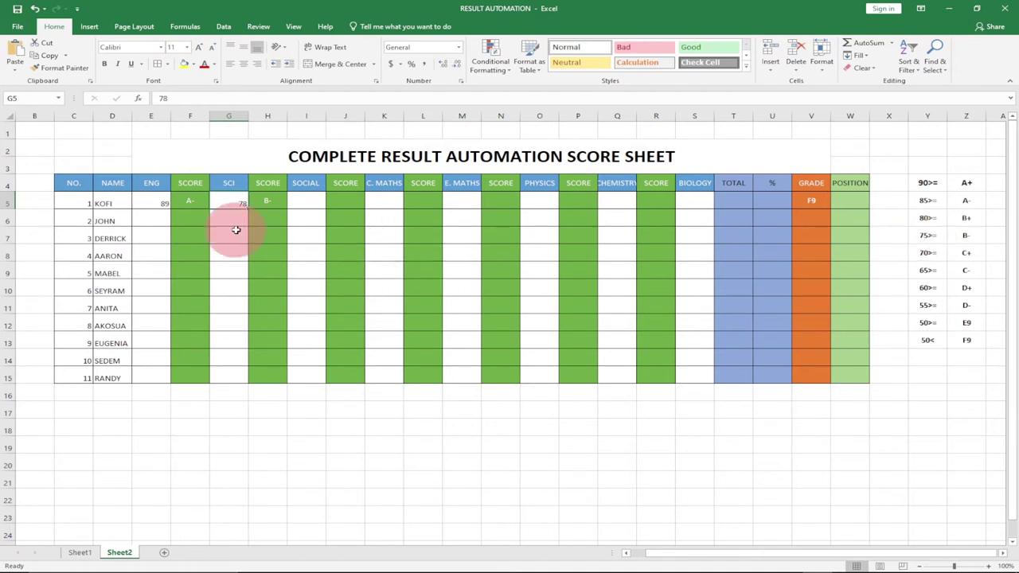
left_click(300, 202)
Paste the grade formula into J5 and change the U5>=65 through U5>=90 references to I5
double_click(345, 202)
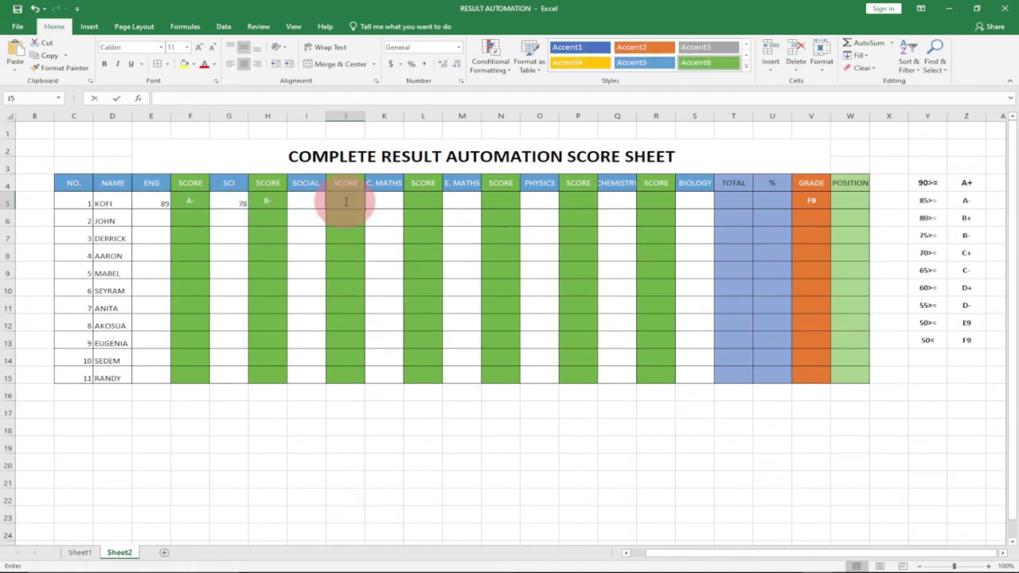
type("=IF(U5>=90,\"A+\",IF(U5>=85,\"A-\",IF(U5>=80,\"B+\",IF(U5>=75,\"B-\",IF(U5>=70,\"C+\",IF(U5>=65,\"C\",IF(U5>=60,\"D+\",IF(U5>=55,\"D-\",IF(U5>=50,\"E8\",IF(U5<50,\"F9\"))))))))))")
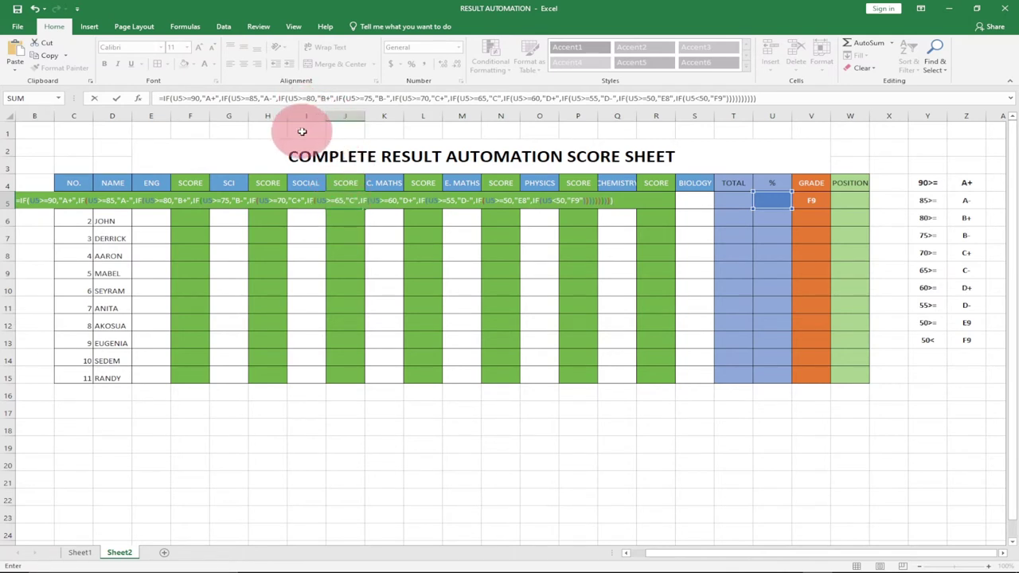
left_click(321, 200)
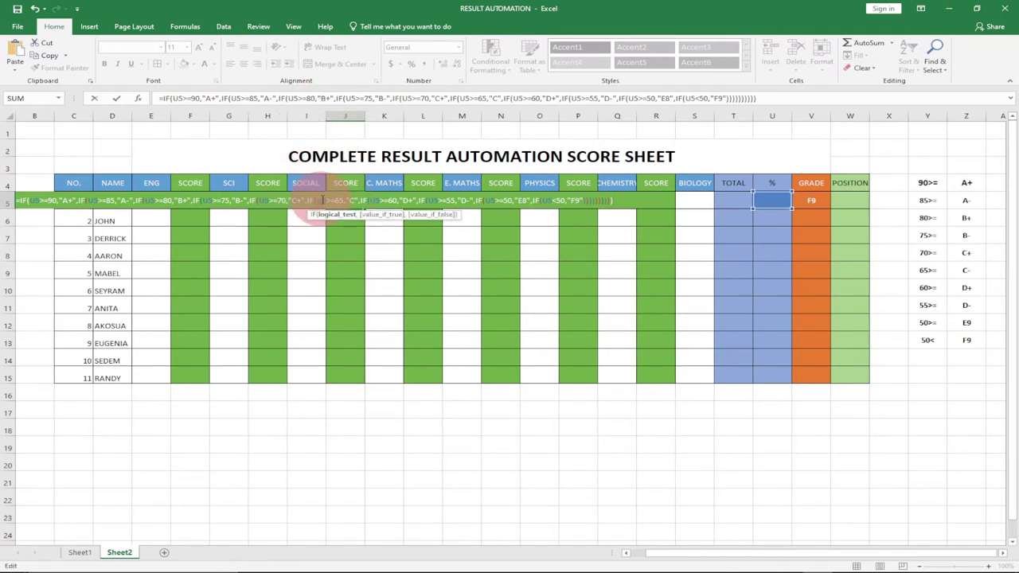
key("BackSpace")
type("I")
left_click(265, 200)
key("BackSpace")
type("I")
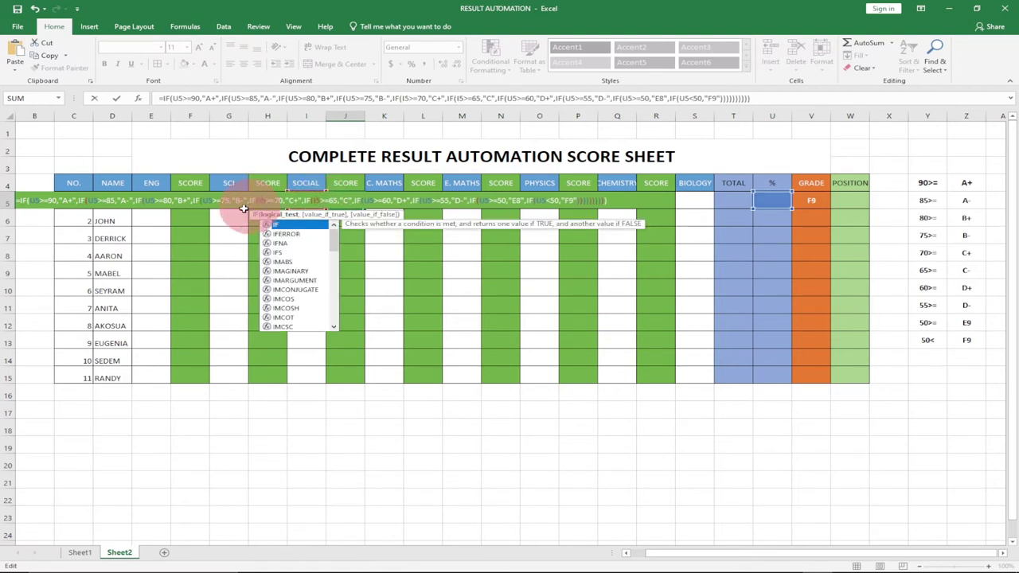
left_click(210, 202)
key("BackSpace")
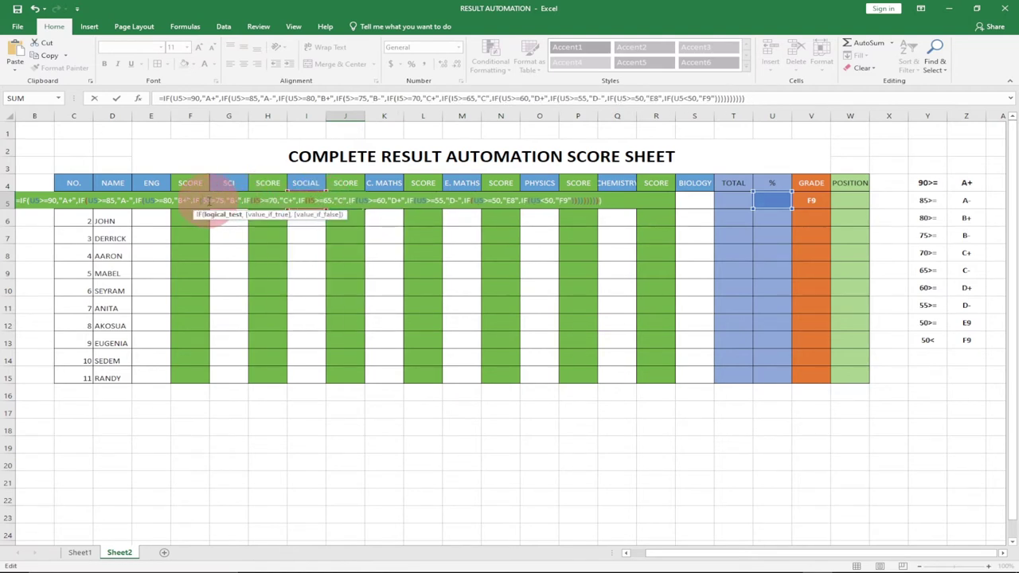
type("I")
left_click(152, 201)
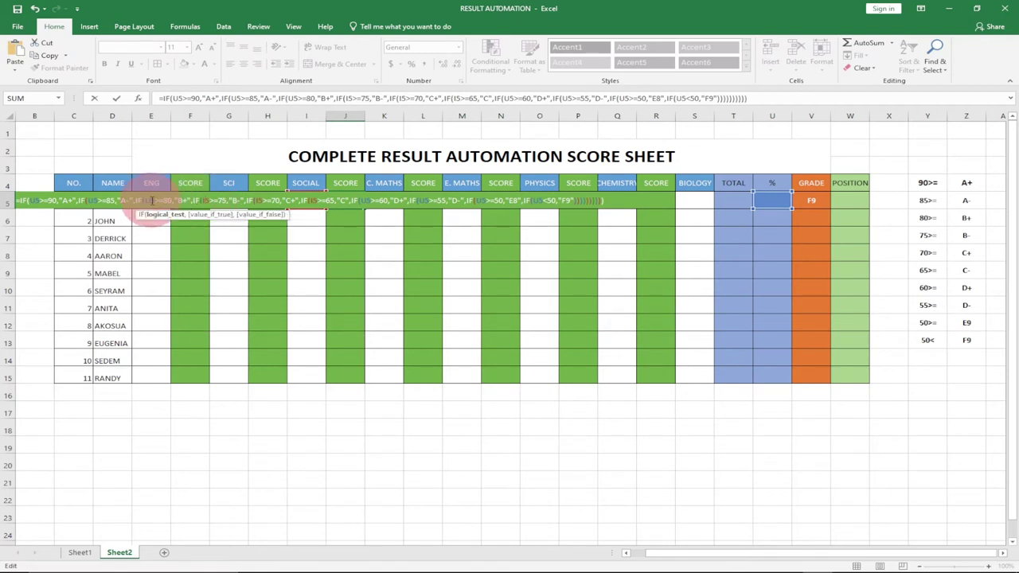
key("BackSpace")
type("I")
left_click(94, 201)
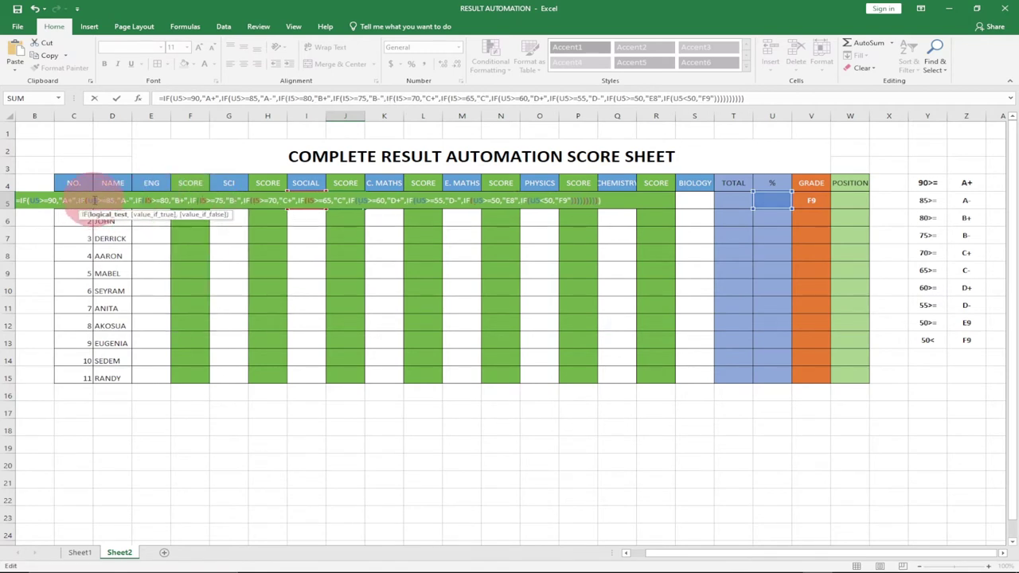
key("BackSpace")
type("I")
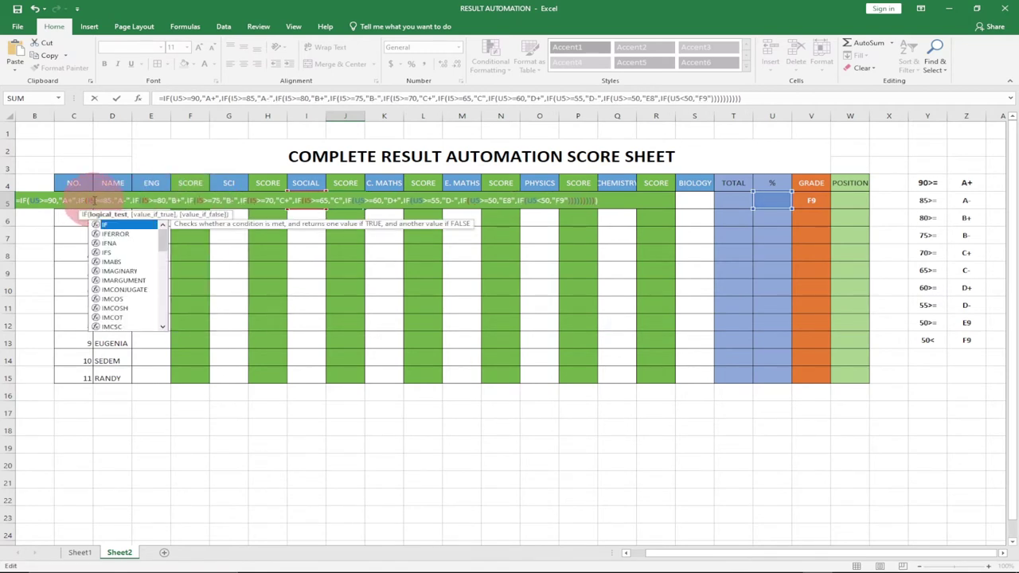
left_click(36, 200)
key("BackSpace")
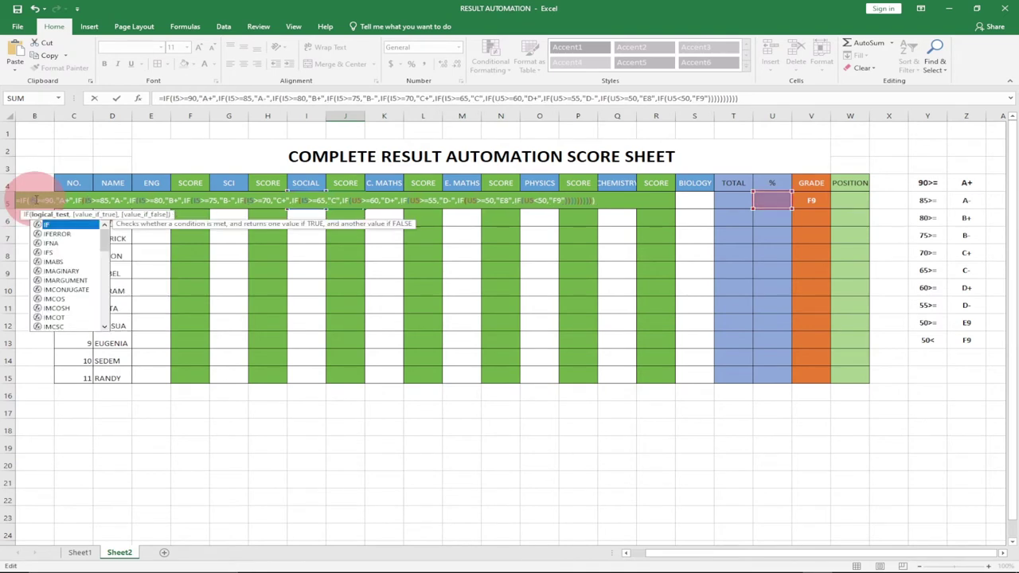
Change the U5<50, >=50, >=55 and >=60 references to I5 and commit J5's formula
left_click(530, 201)
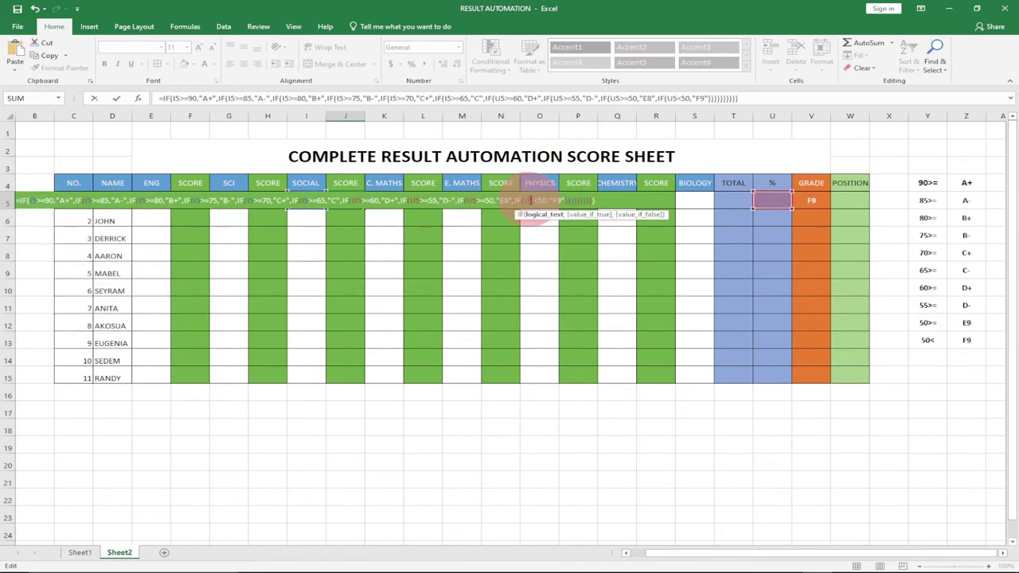
key("BackSpace")
type("I")
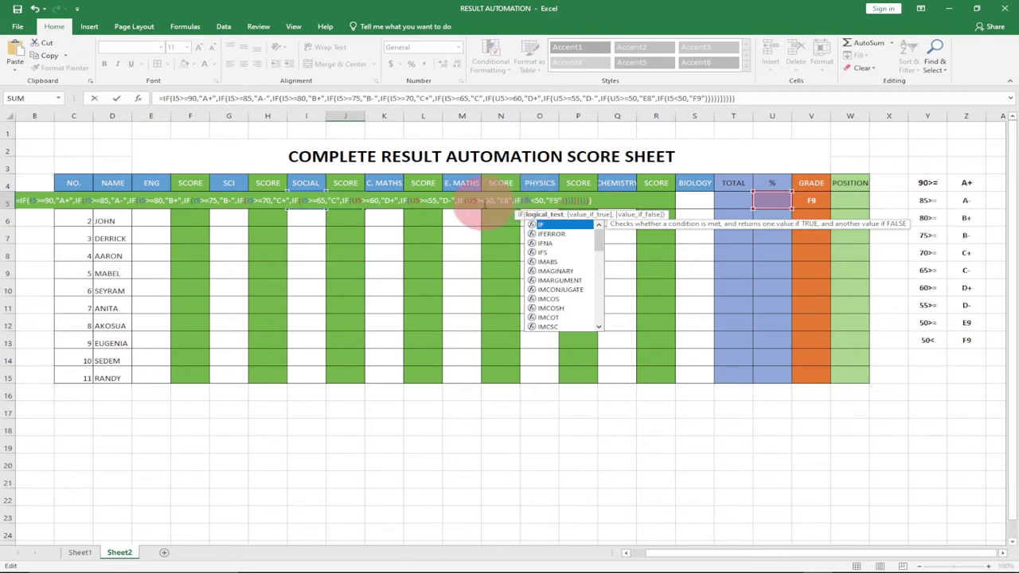
left_click(471, 202)
key("BackSpace")
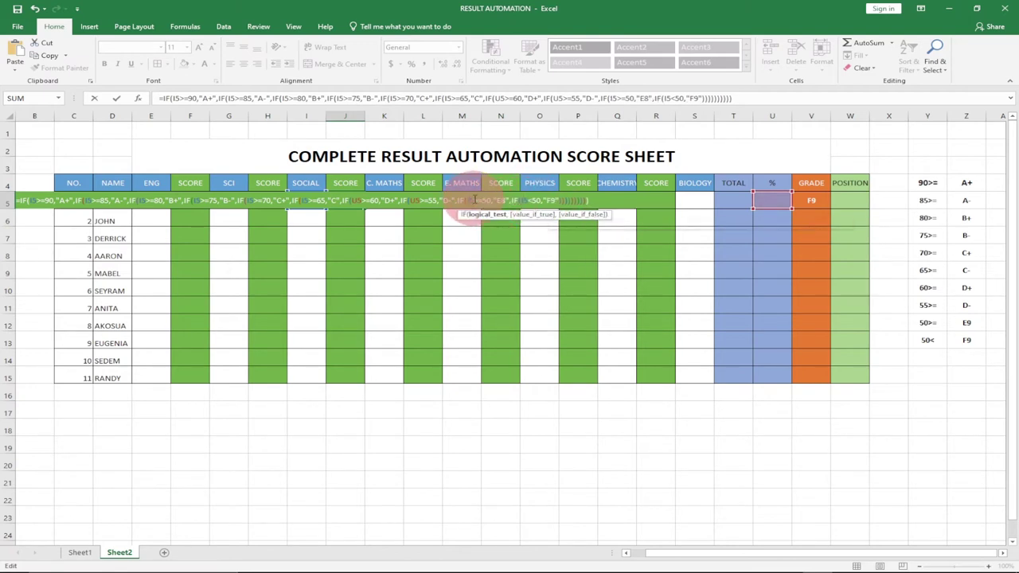
type("I")
left_click(415, 200)
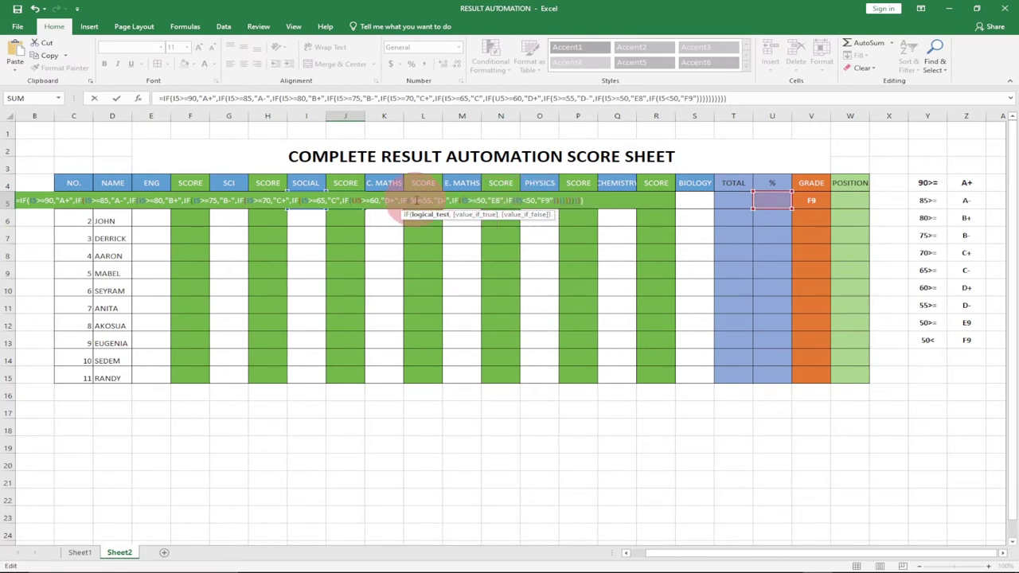
key("BackSpace")
type("I")
left_click(355, 201)
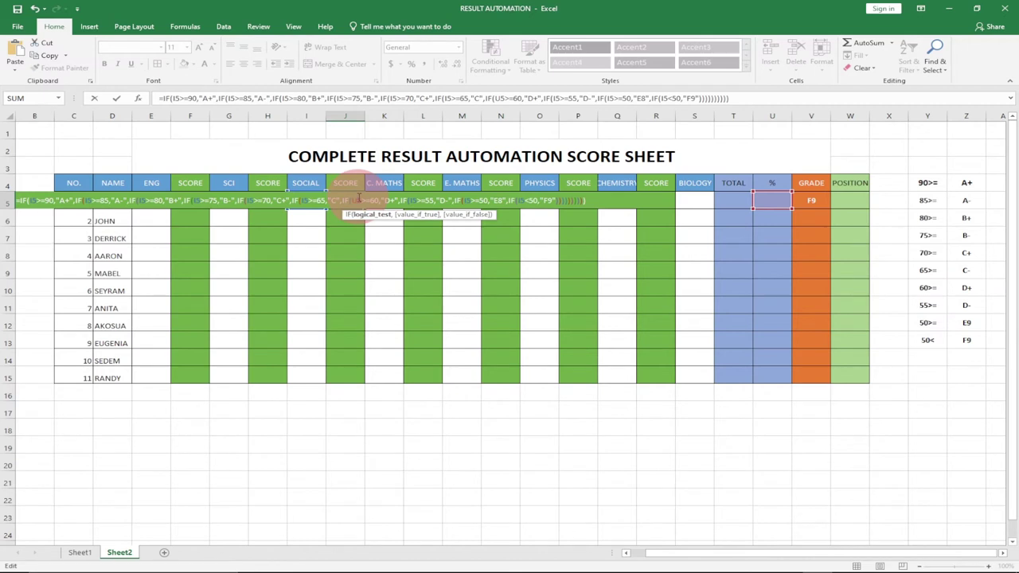
key("BackSpace")
type("I")
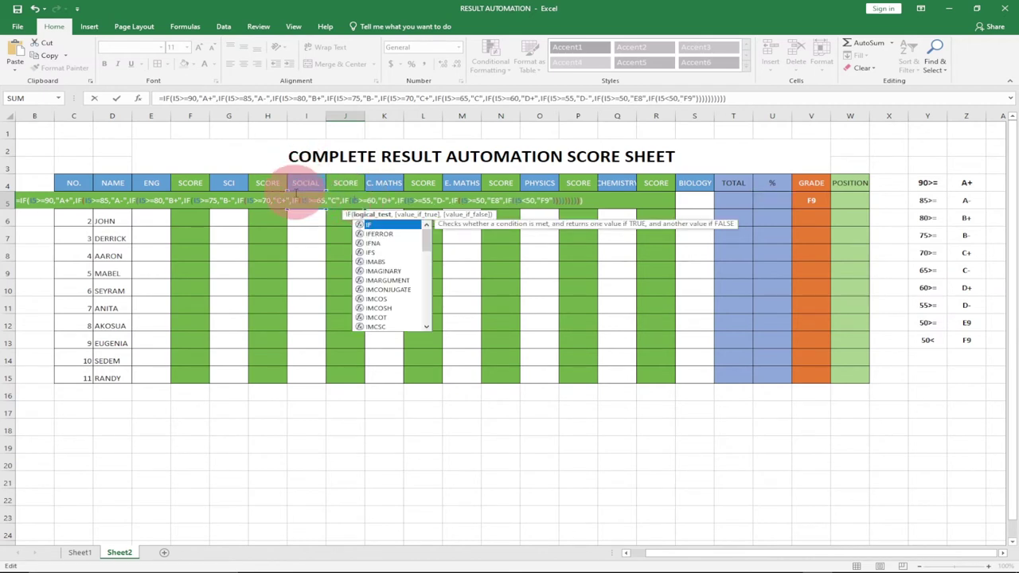
key("Return")
Enter 67 as the first student's SOCIAL mark in I5
left_click(317, 201)
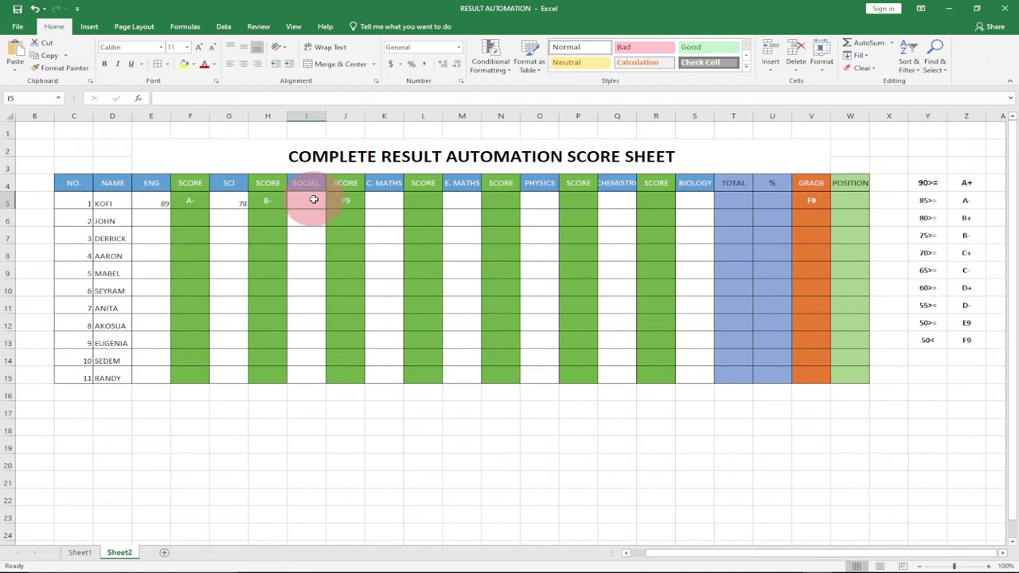
type("67")
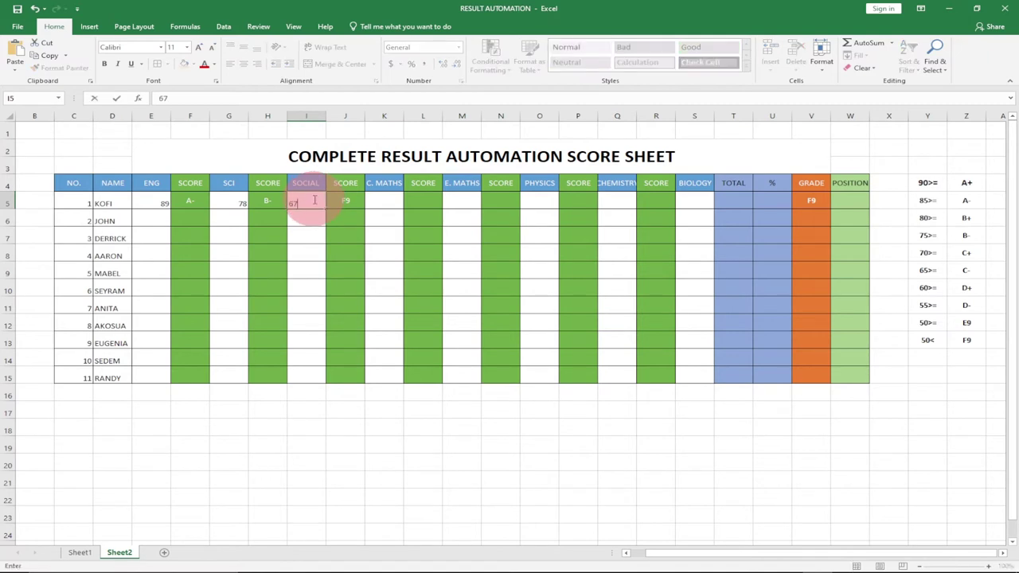
key("Tab")
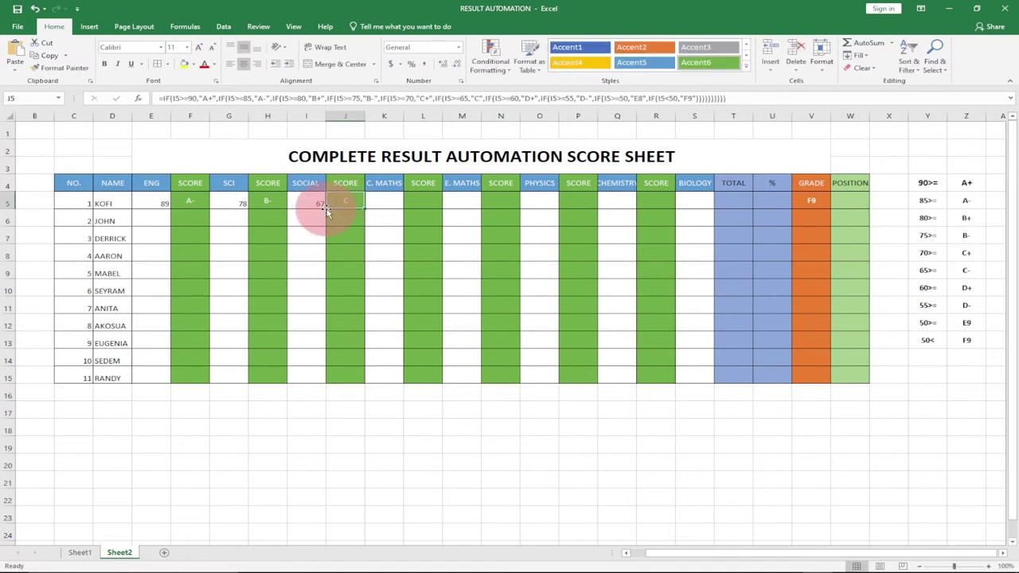
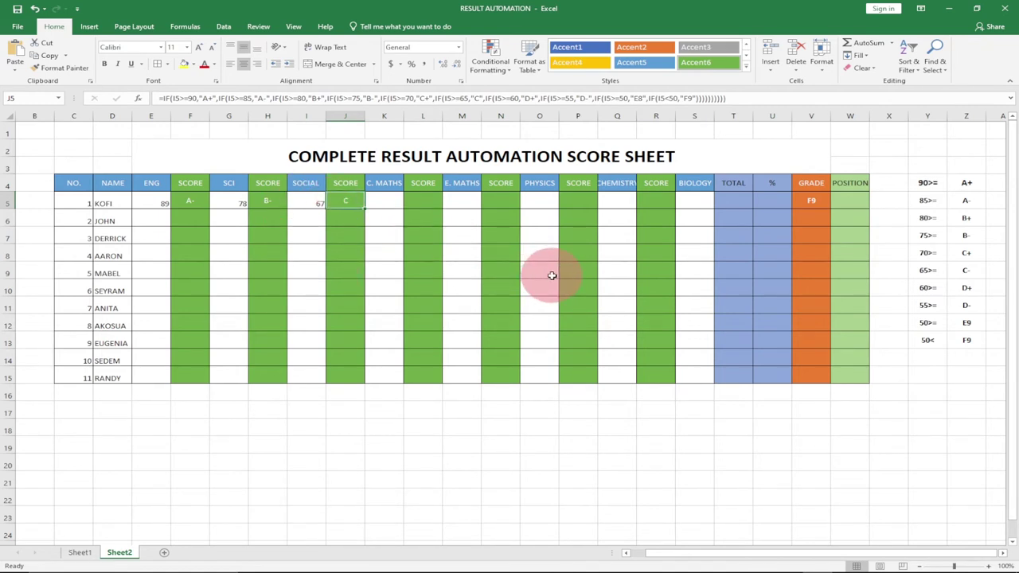
Change the >=65 branch of J5's SOCIAL grade formula from C to C-
double_click(344, 201)
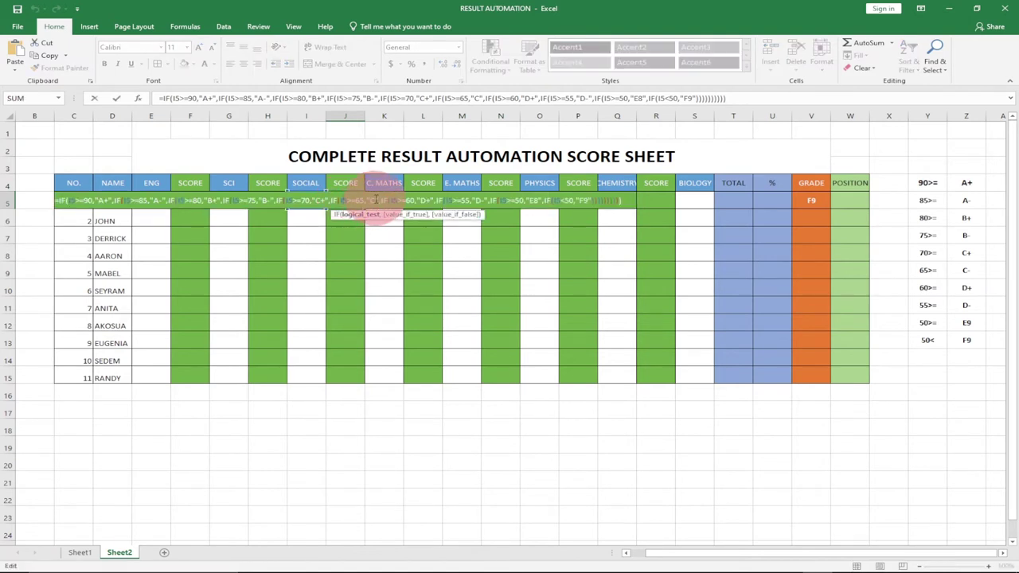
left_click(373, 201)
type("-")
key("Return")
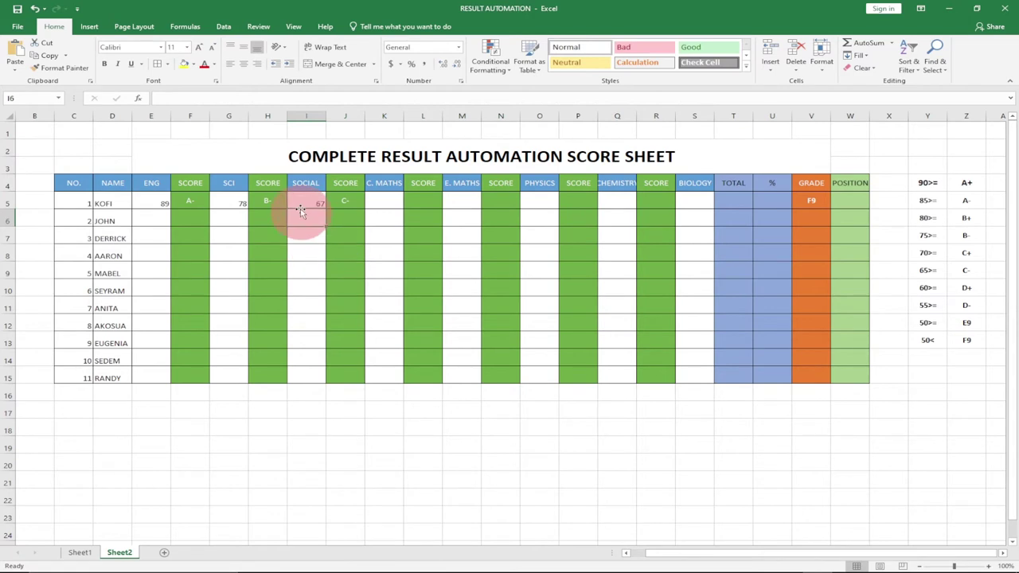
Check the SOCIAL score of 67 and paste the nested IF grade formula into L5
left_click(307, 203)
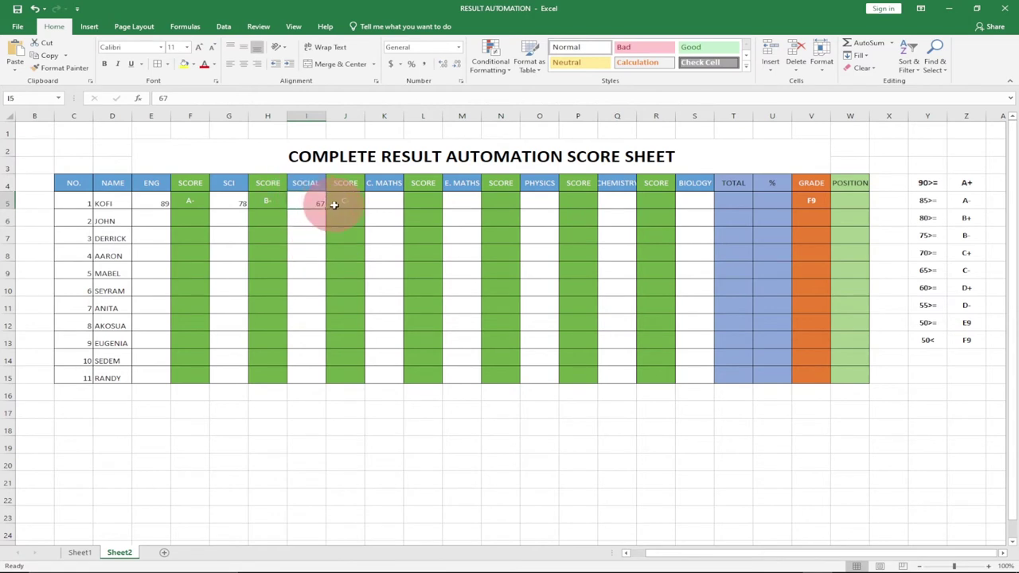
double_click(427, 202)
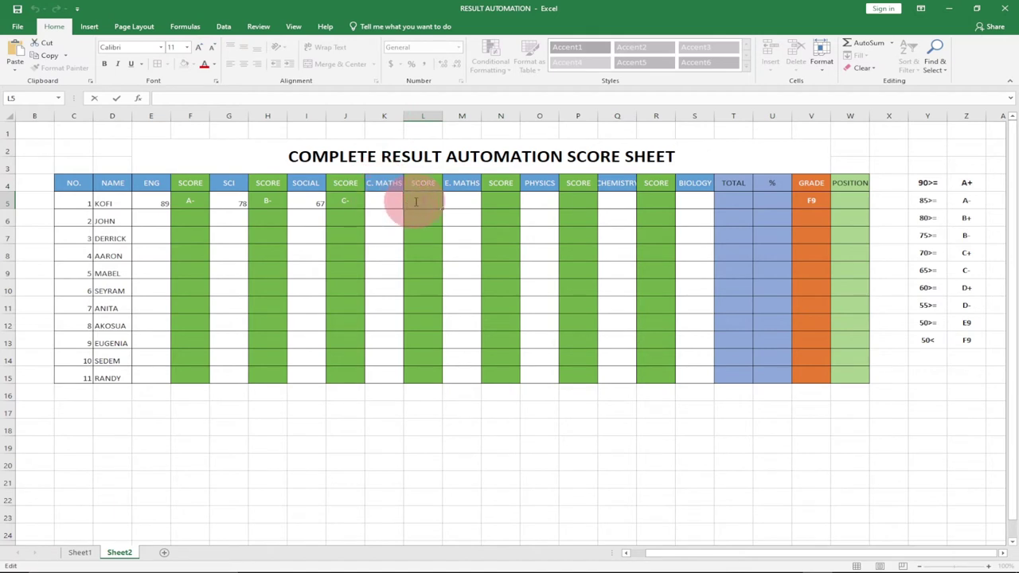
type("=IF(U5>=90,\"A+\",IF(U5>=85,\"A-\",IF(U5>=80,\"B+\",IF(U5>=75,\"B-\",IF(U5>=70,\"C+\",IF(U5>=65,\"C\",IF(U5>=60,\"D+\",IF(U5>=55,\"D-\",IF(U5>=50,\"E8\",IF(U5<50,\"F9\"))))))))))")
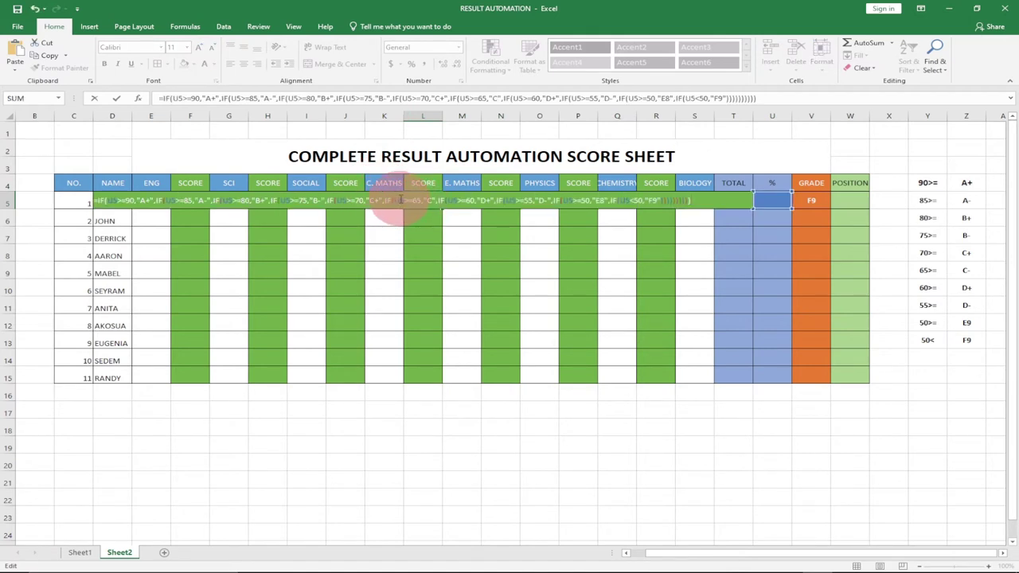
Switch the 65, 60, 55, 50 and below-50 conditions in L5's formula from U5 to K5
left_click(400, 200)
key("BackSpace")
type("K")
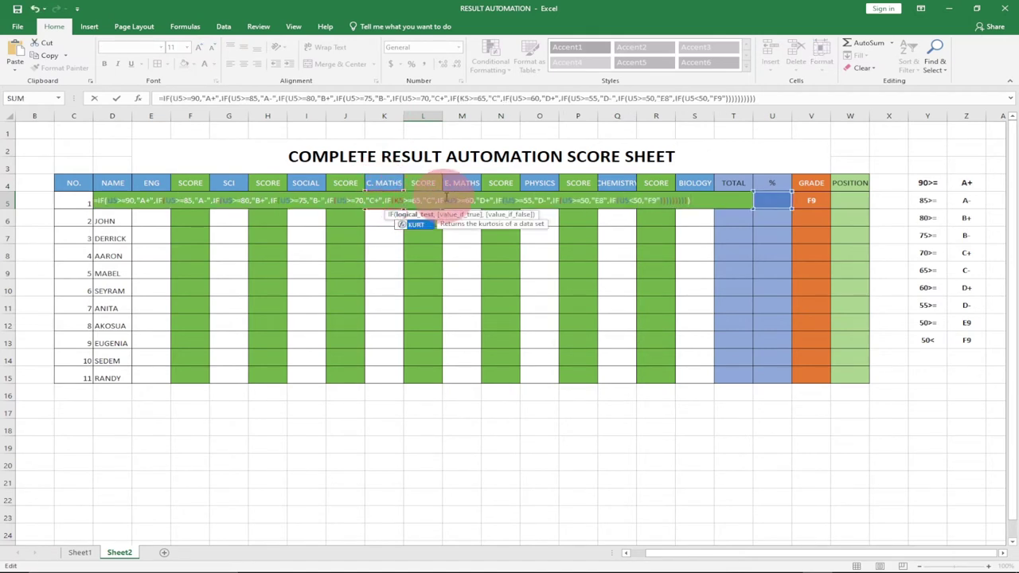
left_click(451, 200)
key("BackSpace")
type("K")
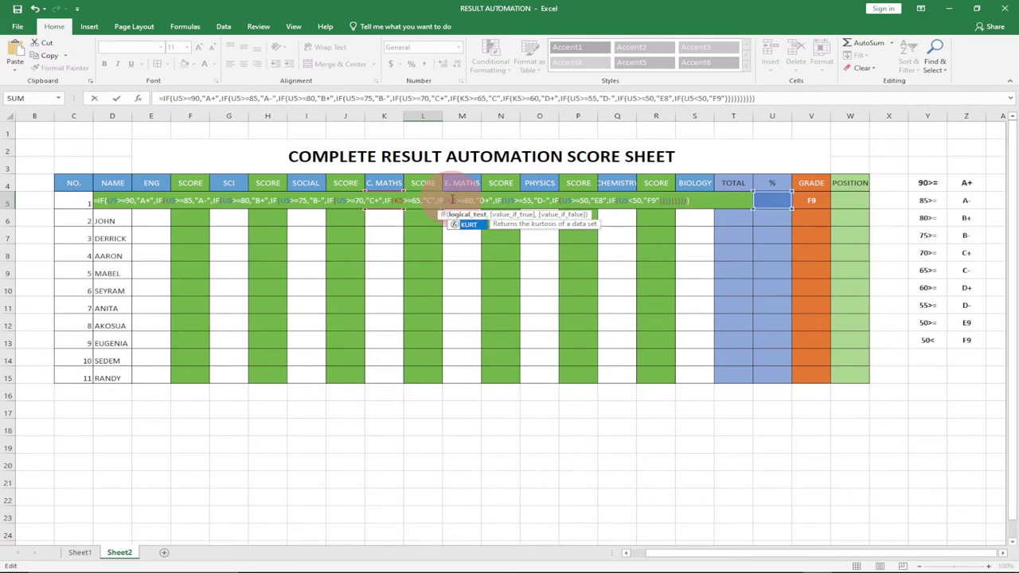
left_click(509, 200)
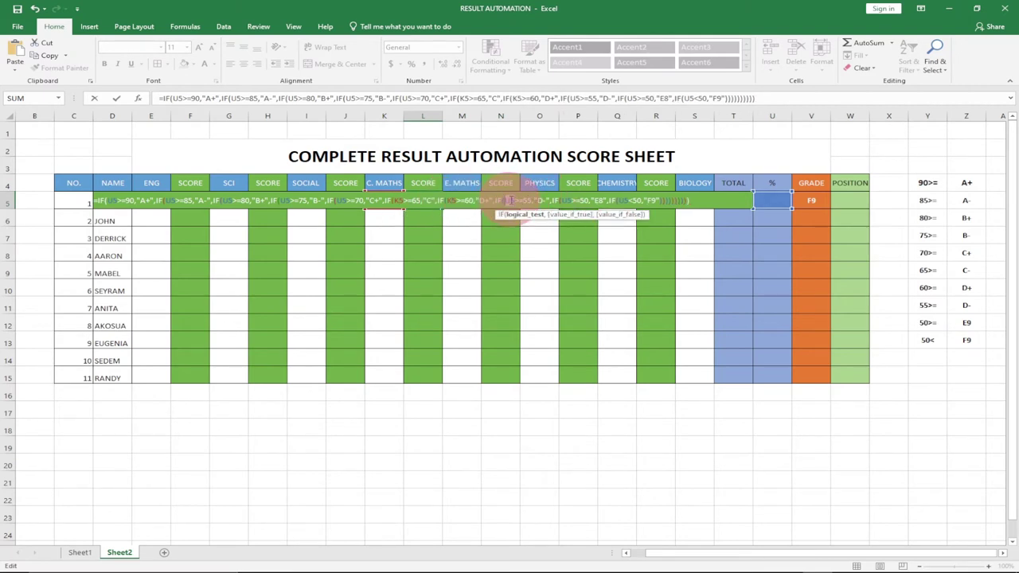
key("BackSpace")
key("BackSpace")
type("K")
left_click(563, 202)
key("BackSpace")
type("K")
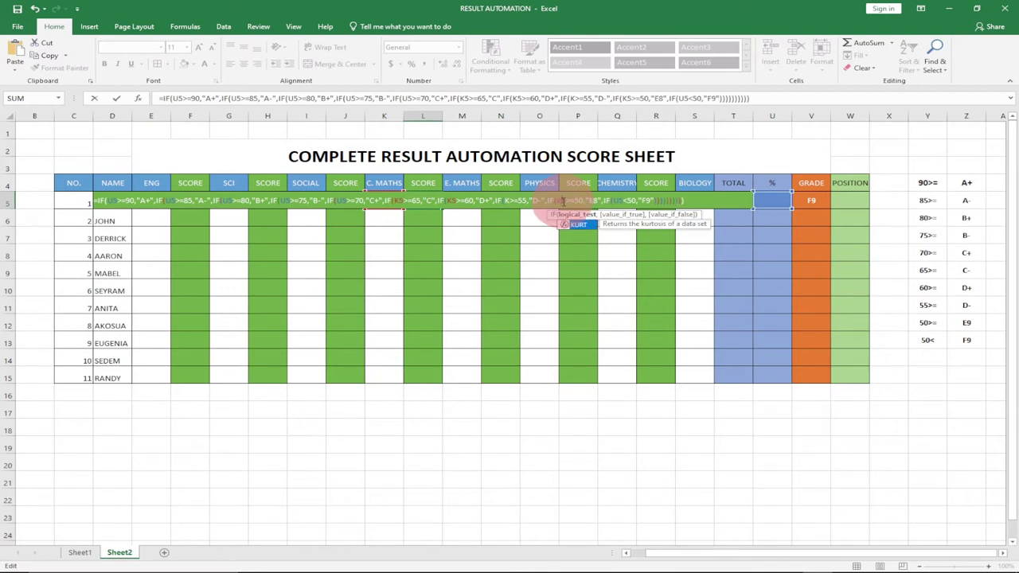
left_click(620, 199)
key("BackSpace")
type("K")
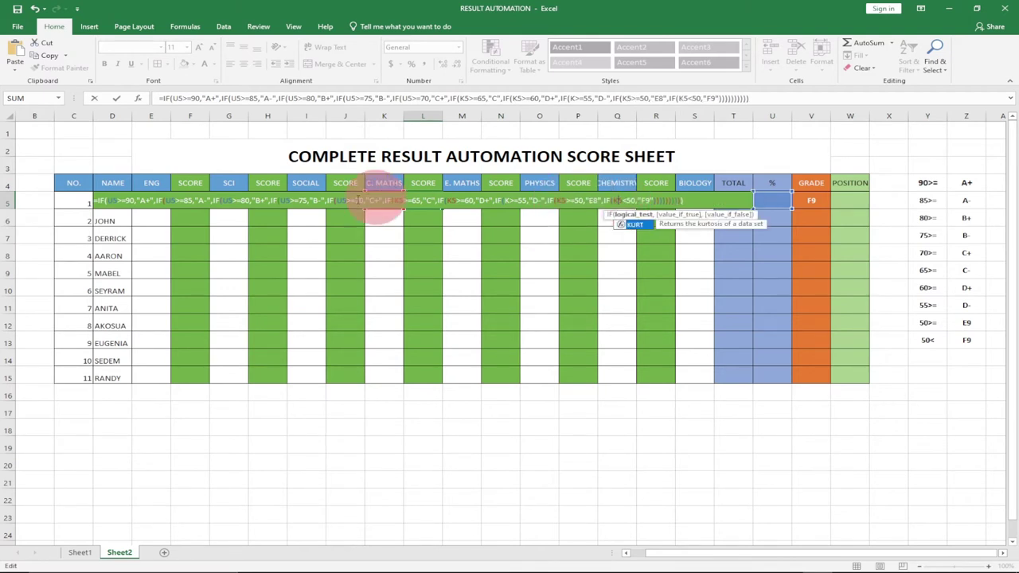
Switch the 75, 70, 80 and 85 conditions to K5 and commit the C. MATHS grade formula
left_click(290, 200)
key("BackSpace")
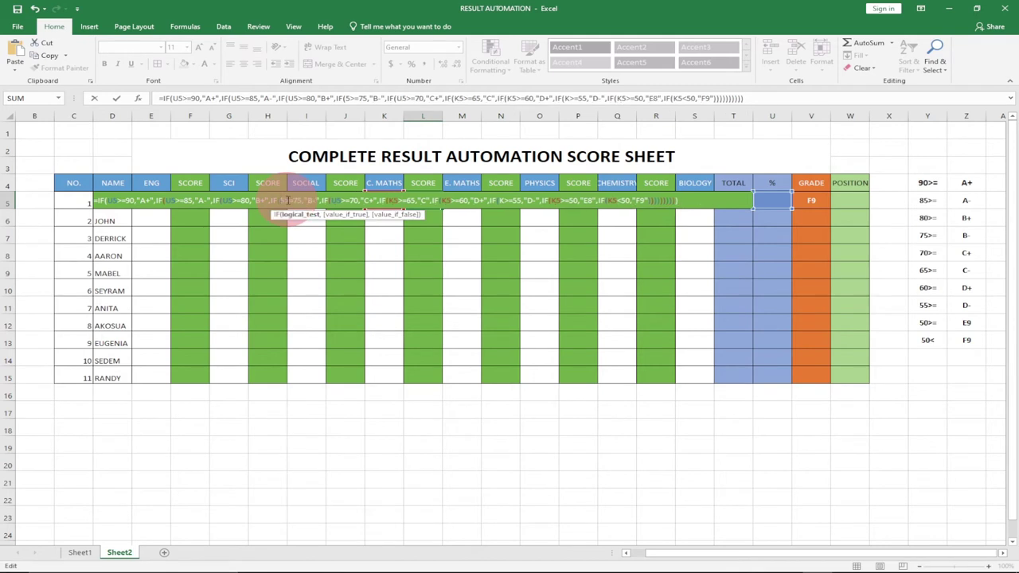
type("K")
left_click(336, 198)
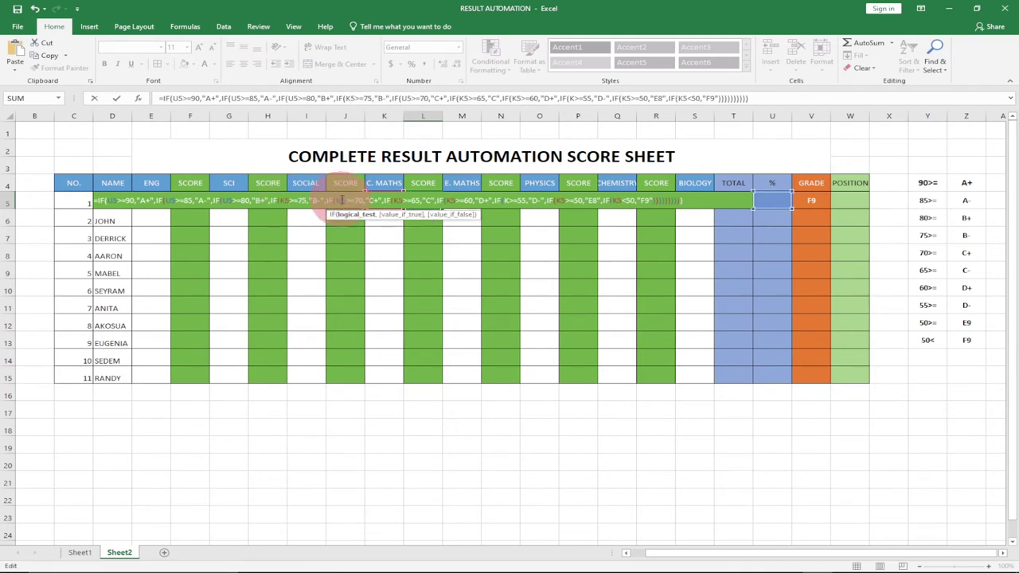
key("BackSpace")
type("K")
left_click(227, 201)
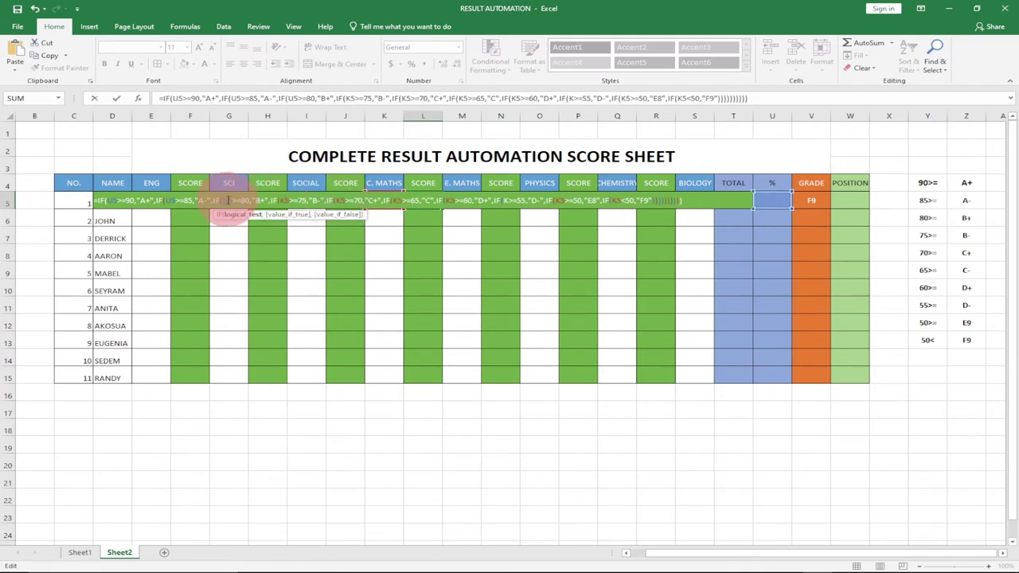
key("BackSpace")
type("K")
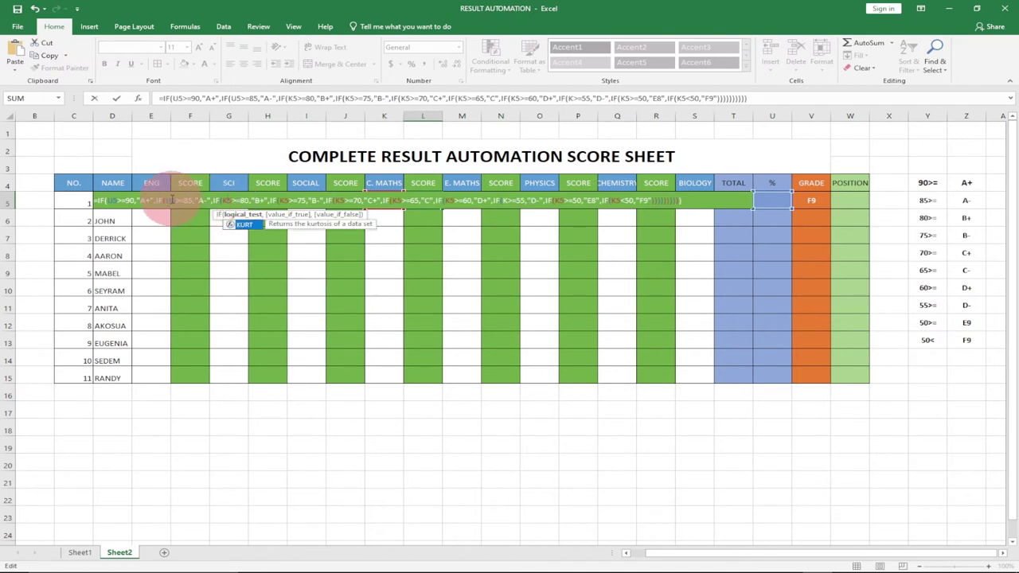
left_click(171, 201)
key("BackSpace")
type("K")
left_click(116, 201)
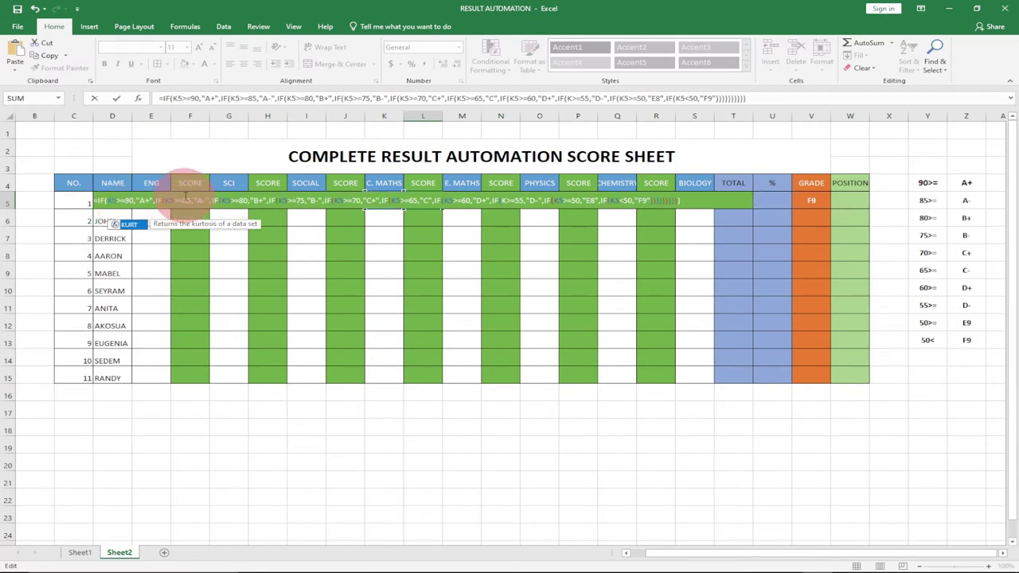
key("Return")
Enter a C. MATHS score of 90 in K5
left_click(389, 201)
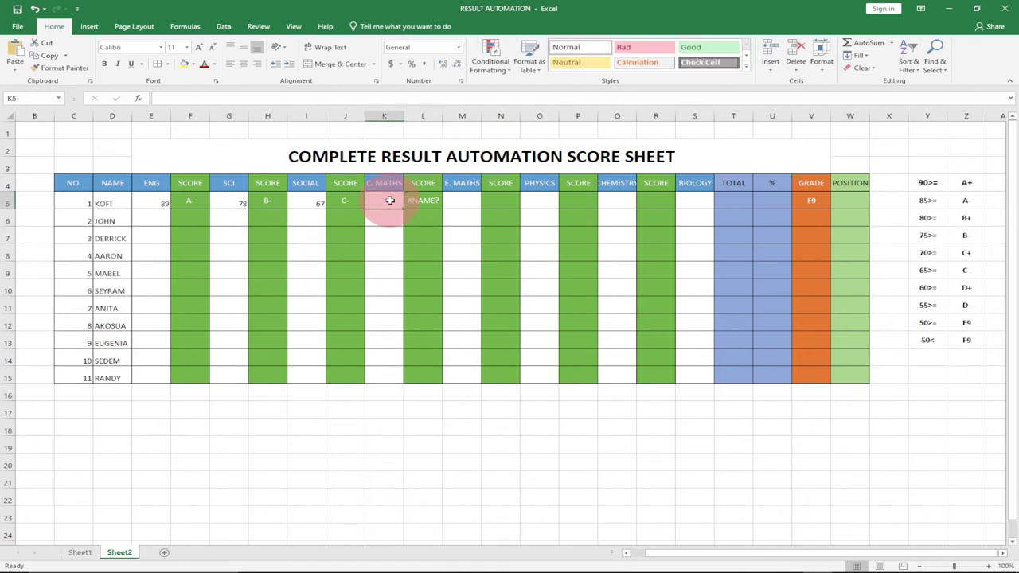
type("90")
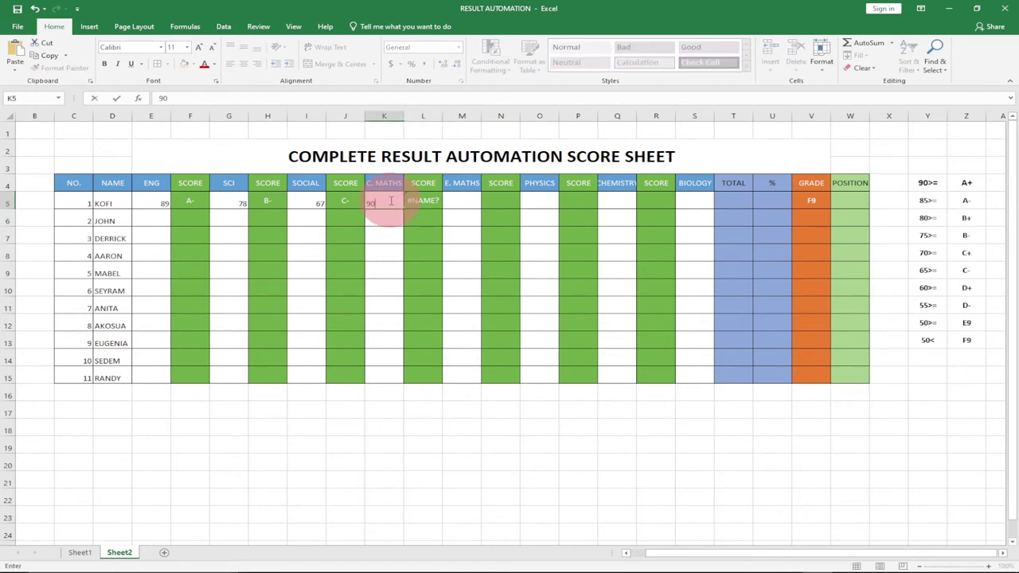
key("Tab")
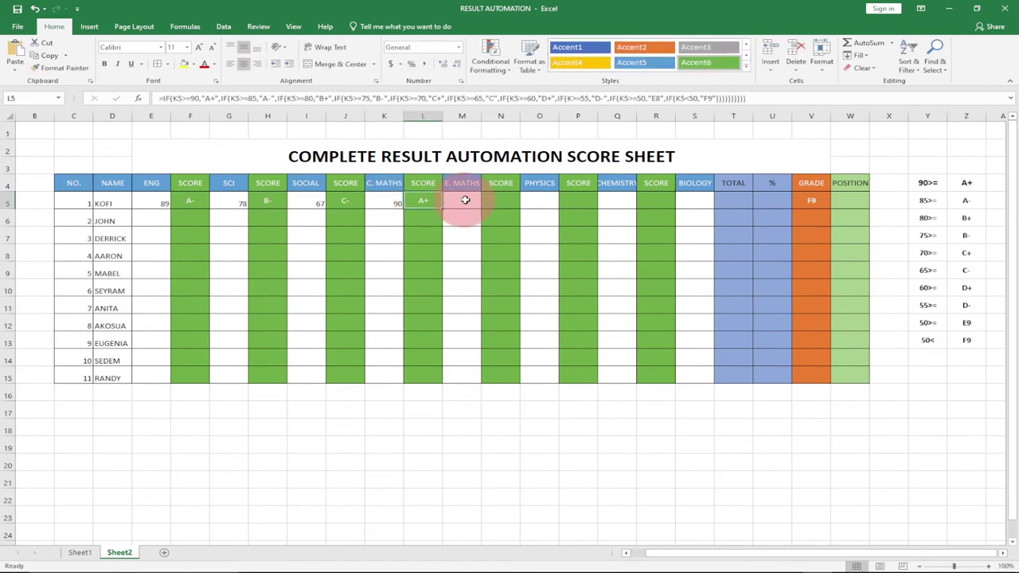
Paste the nested IF grade formula into N5 and point its 60 and 55 conditions at M5
left_click(464, 200)
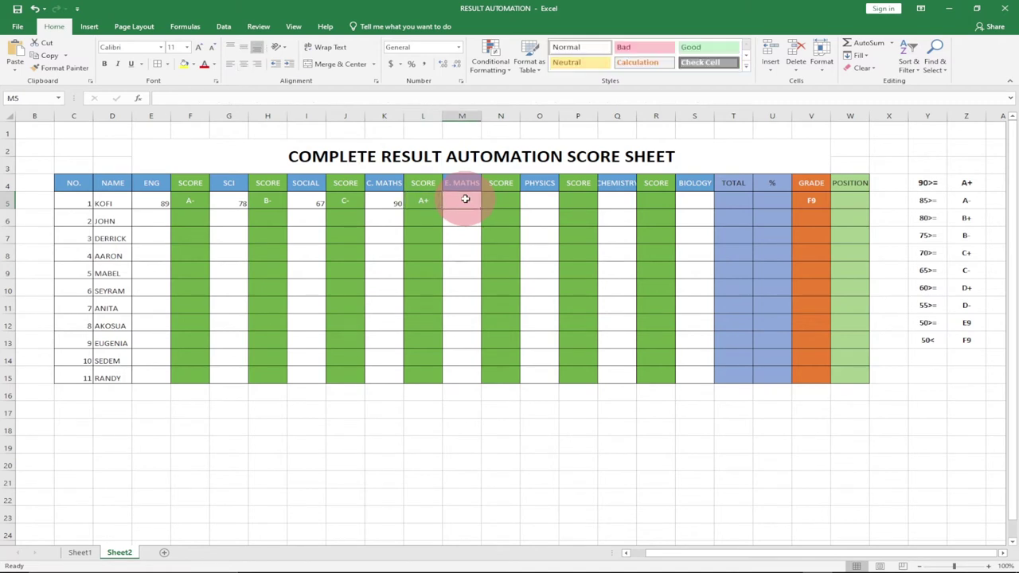
double_click(489, 200)
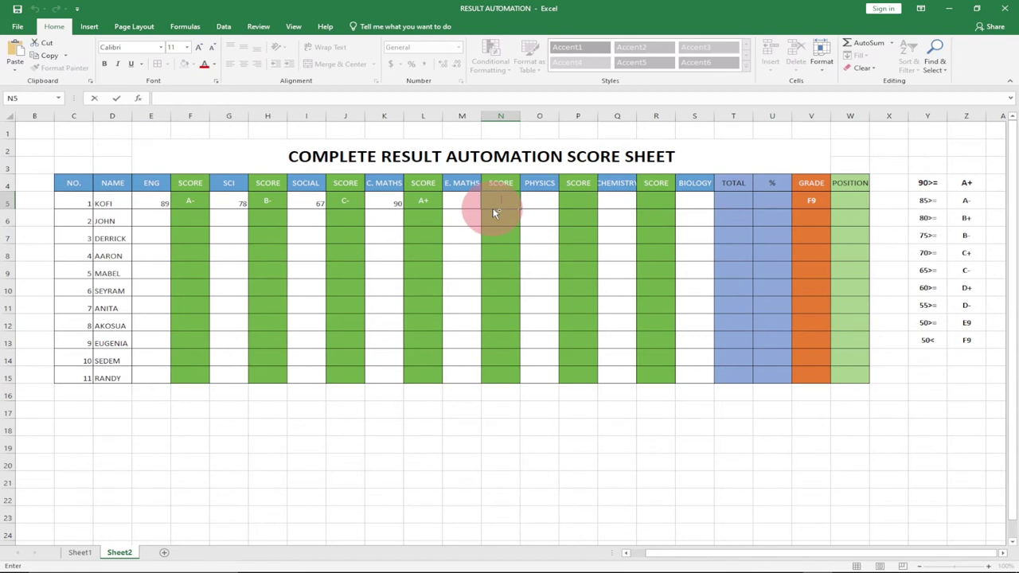
type("=IF(U5>=90,\"A+\",IF(U5>=85,\"A-\",IF(U5>=80,\"B+\",IF(U5>=75,\"B-\",IF(U5>=70,\"C+\",IF(U5>=65,\"C\",IF(U5>=60,\"D+\",IF(U5>=55,\"D-\",IF(U5>=50,\"E8\",IF(U5<50,\"F9\"))))))))))")
left_click(533, 200)
key("BackSpace")
type("M")
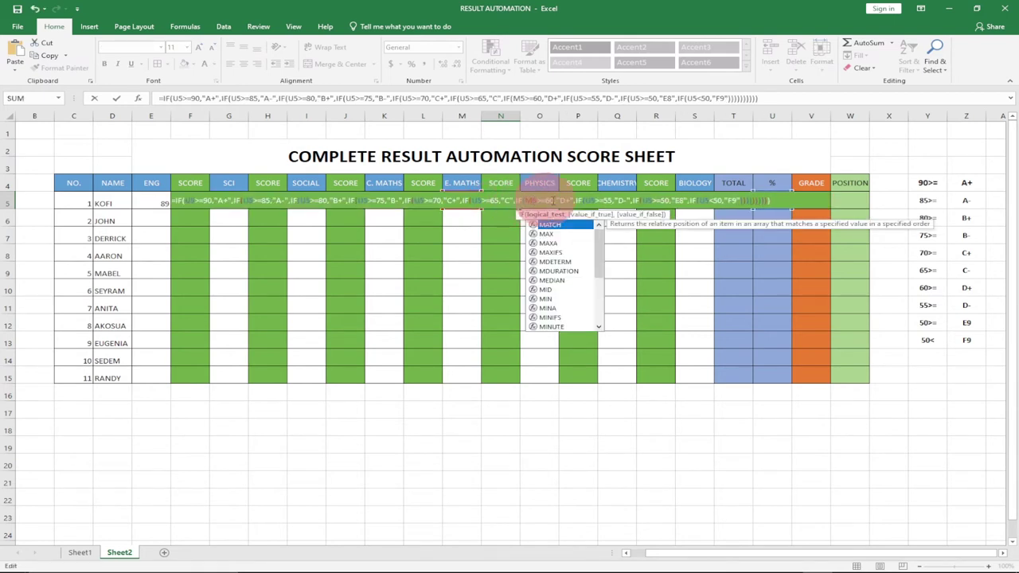
left_click(589, 200)
key("BackSpace")
type("M")
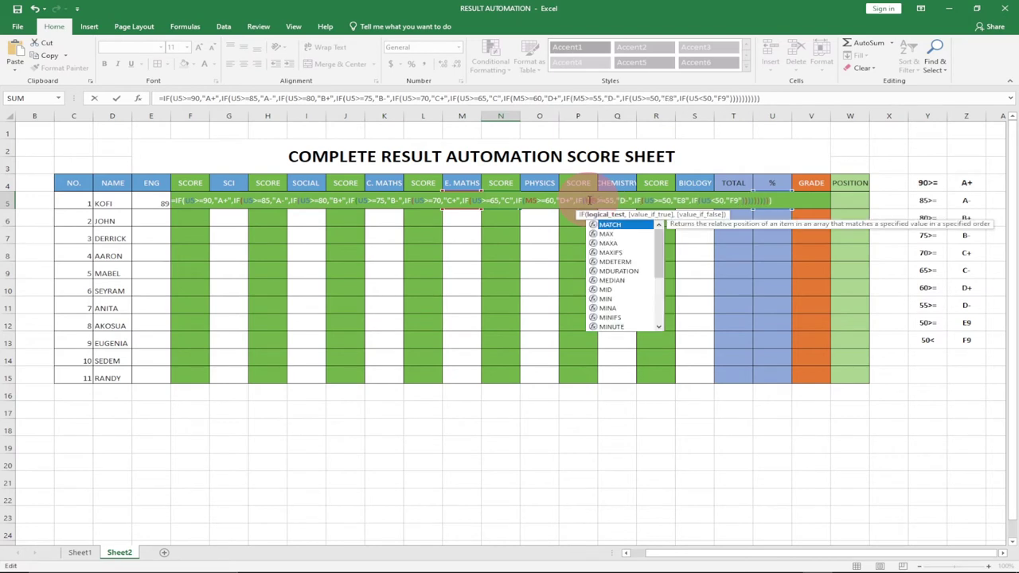
Change the 50, below-50, 65 and 70 conditions of N5's formula to M5
left_click(650, 199)
key("BackSpace")
type("M")
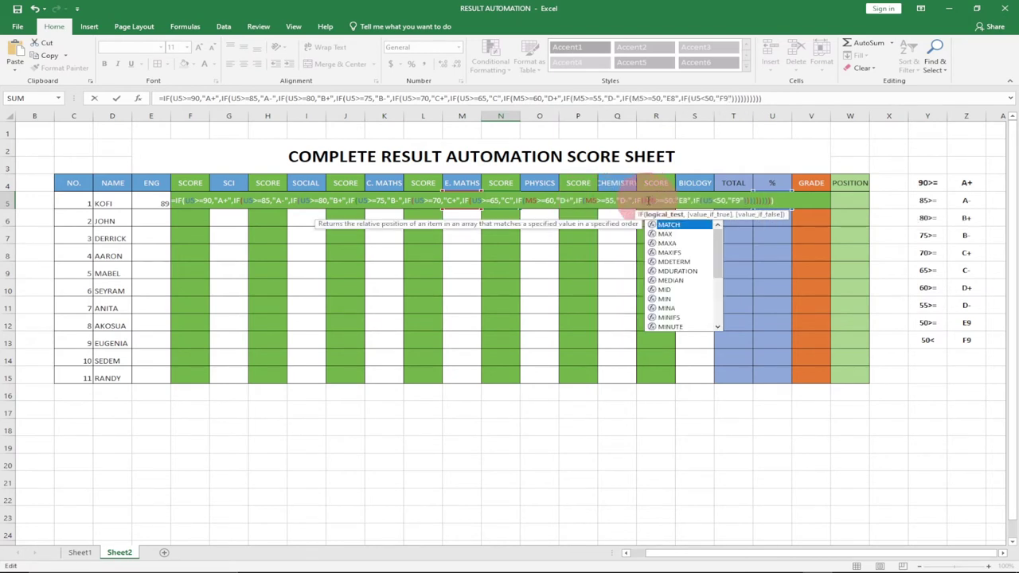
left_click(702, 200)
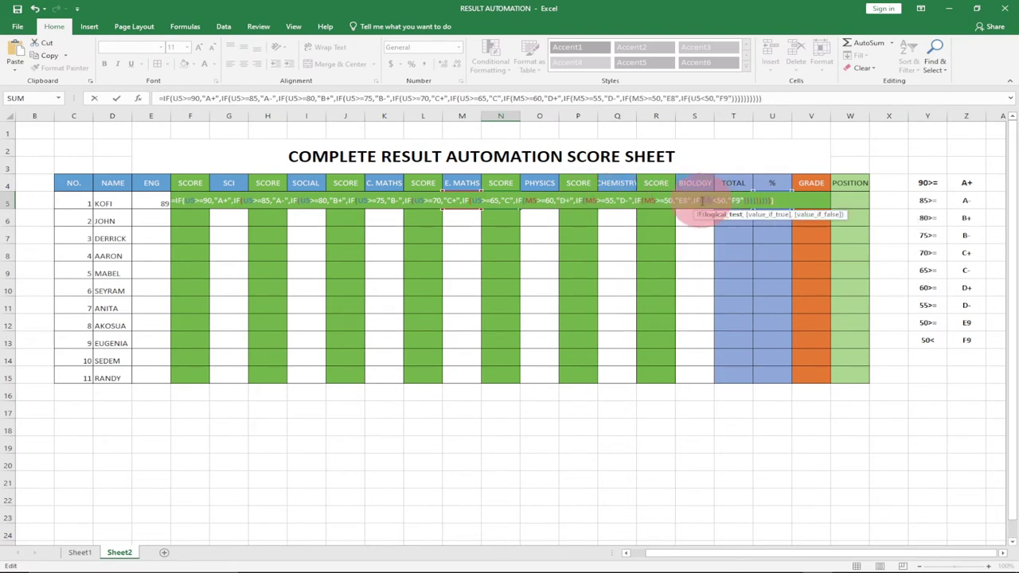
key("BackSpace")
type("M")
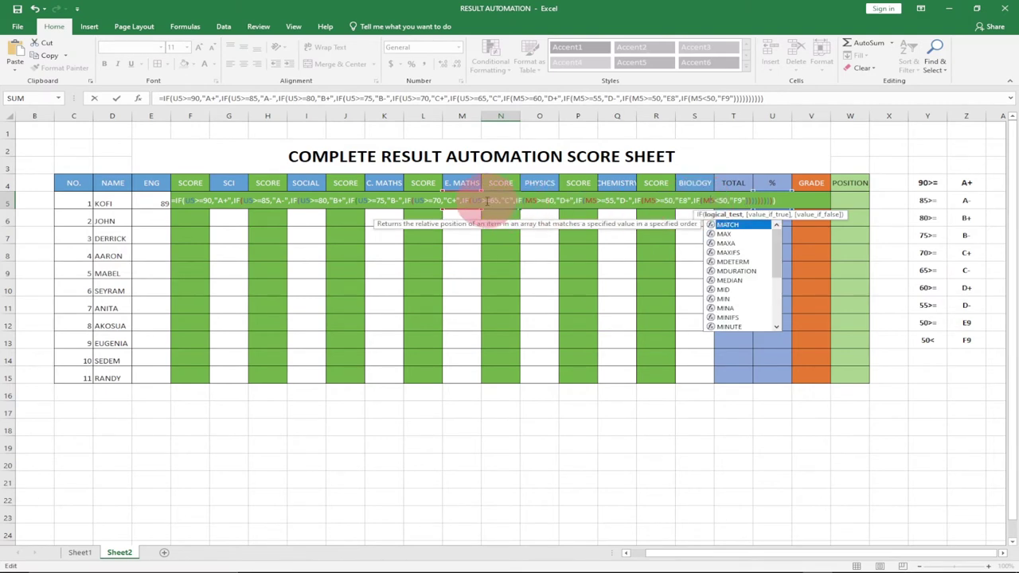
left_click(479, 199)
key("BackSpace")
type("M")
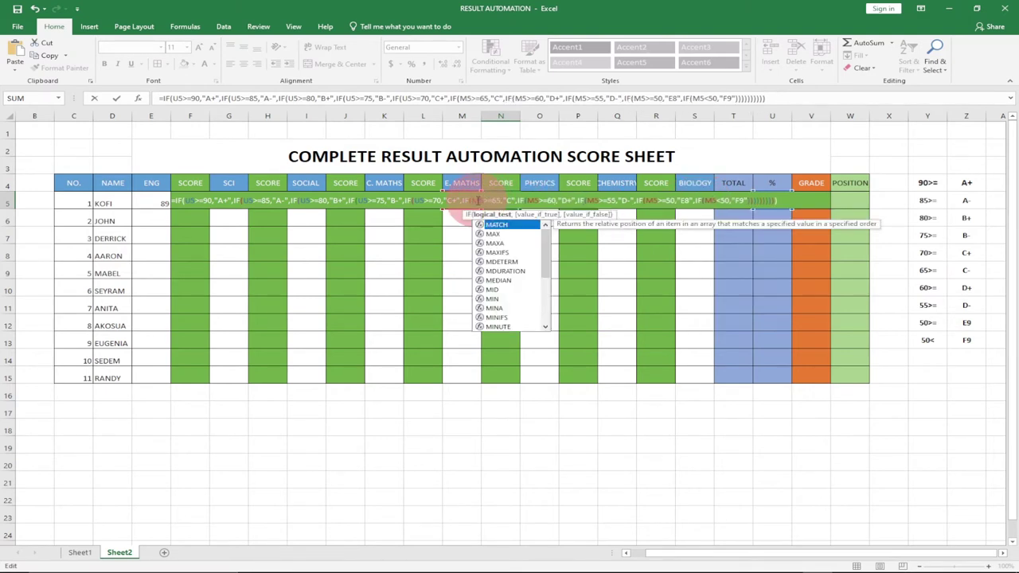
left_click(421, 200)
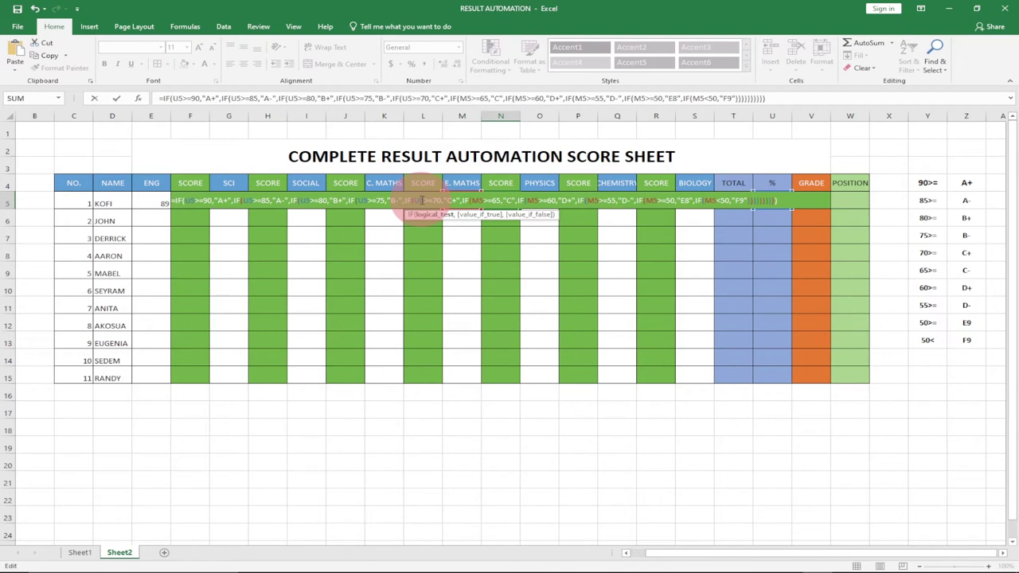
key("BackSpace")
type("M")
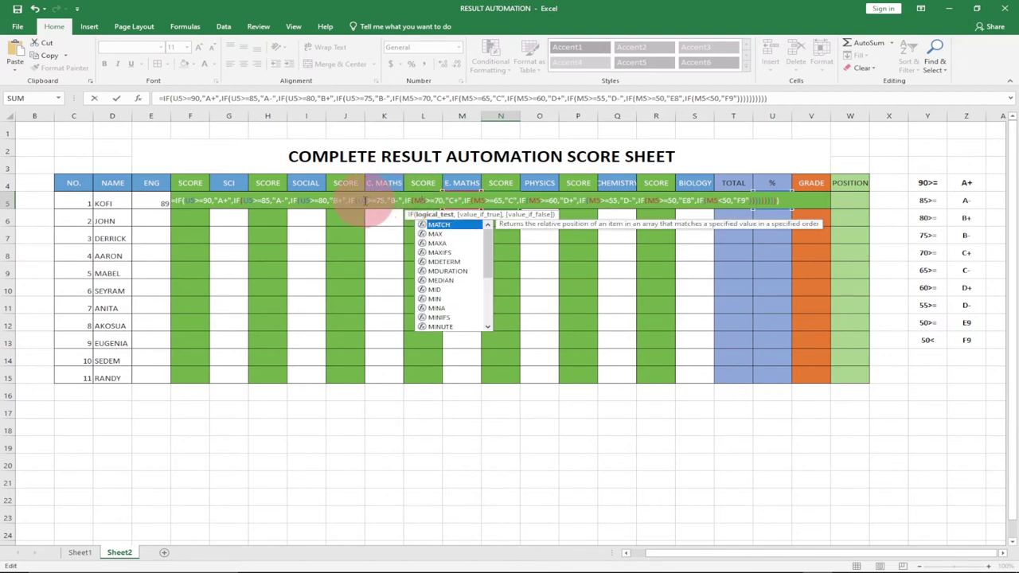
Change the 75, 80, 85 and 90 conditions to M5 and commit N5's formula
left_click(366, 201)
key("BackSpace")
type("M")
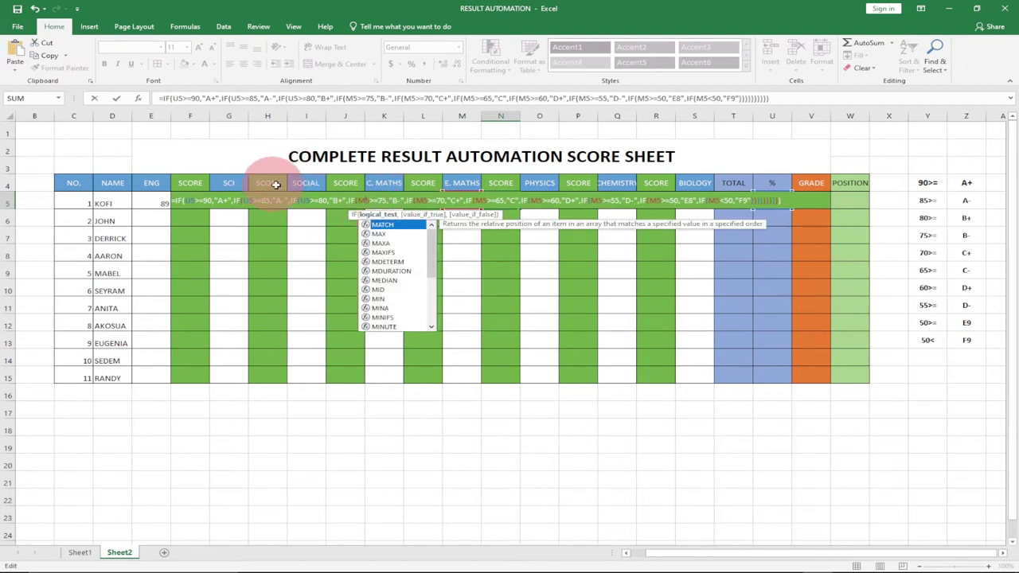
left_click(305, 200)
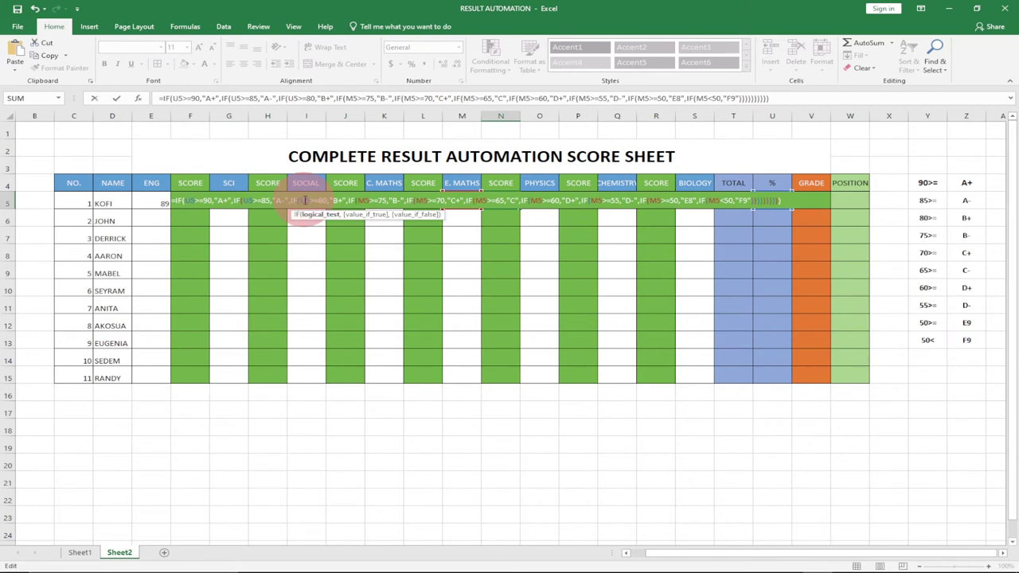
key("BackSpace")
type("M")
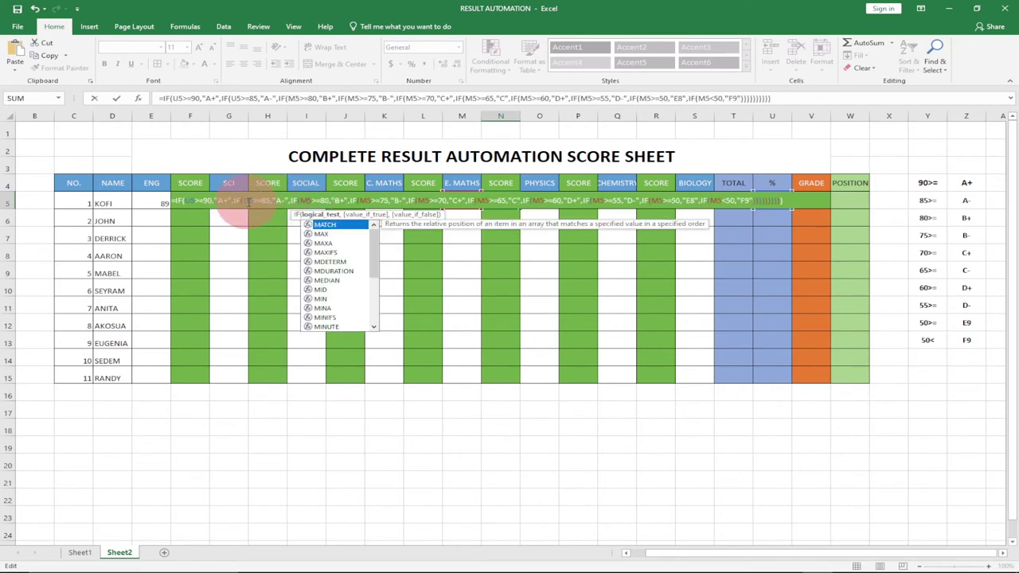
left_click(250, 201)
key("BackSpace")
type("M")
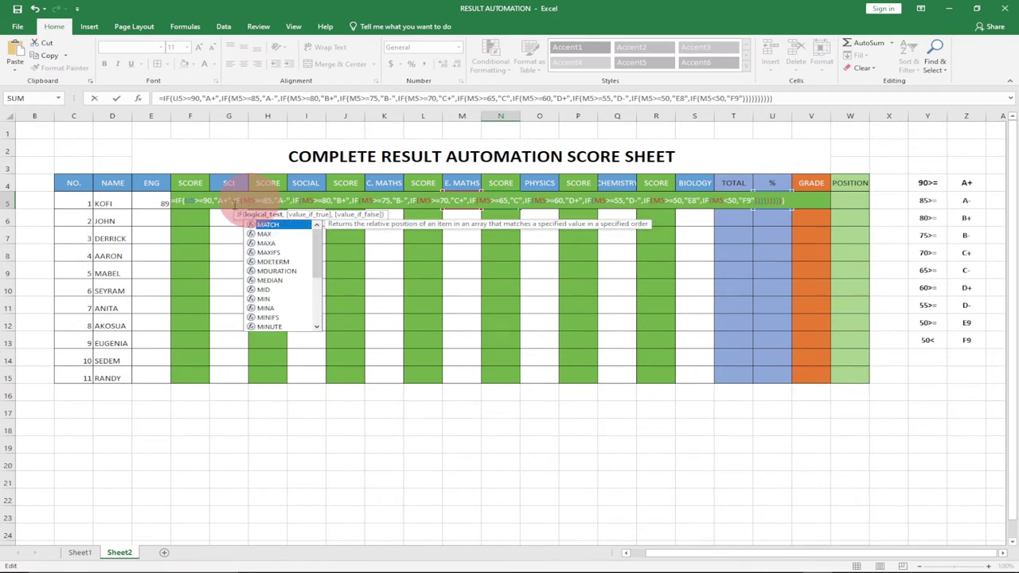
left_click(191, 200)
key("BackSpace")
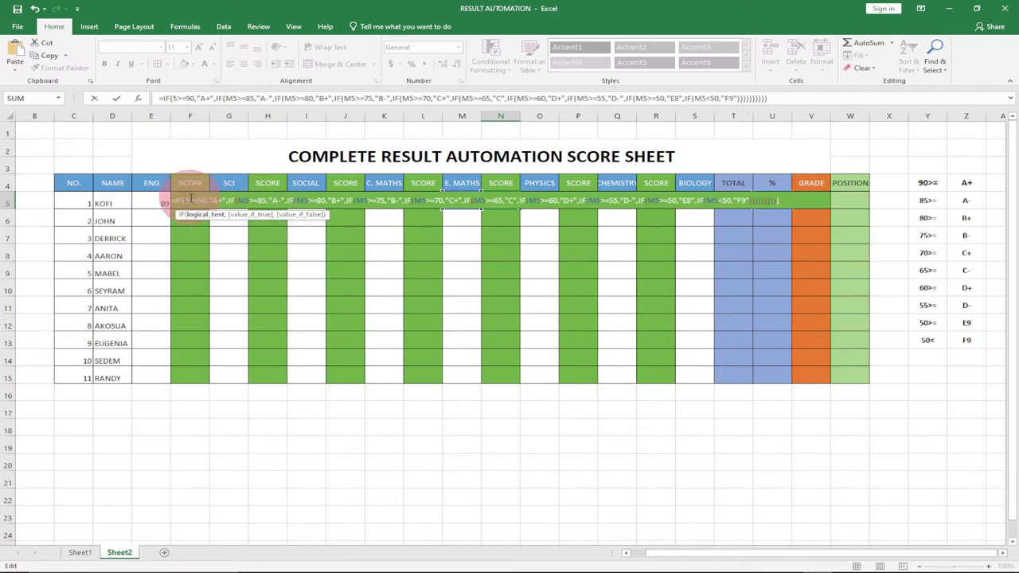
type("M")
key("Return")
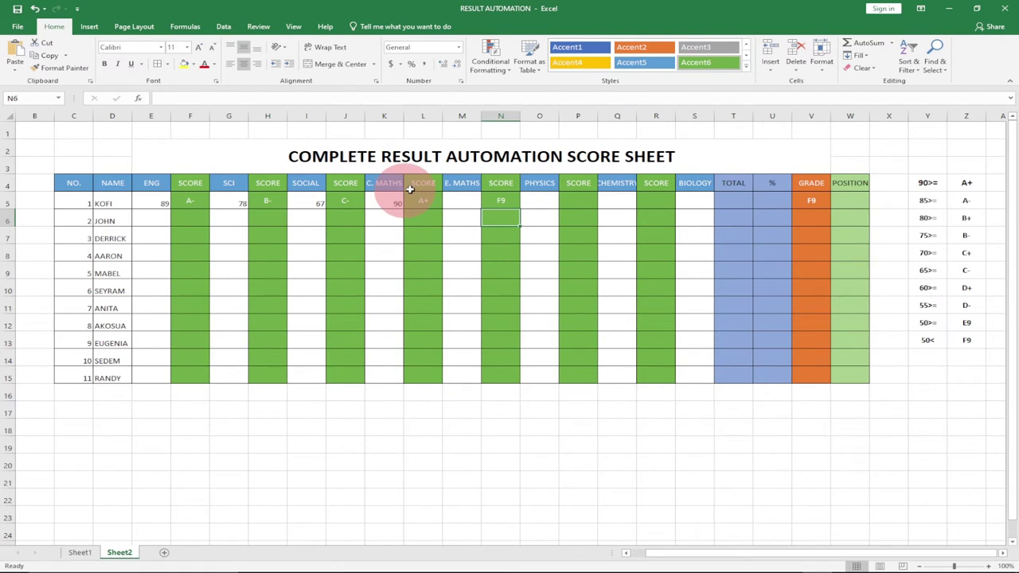
Enter an E. MATHS score of 78 in M5
left_click(456, 200)
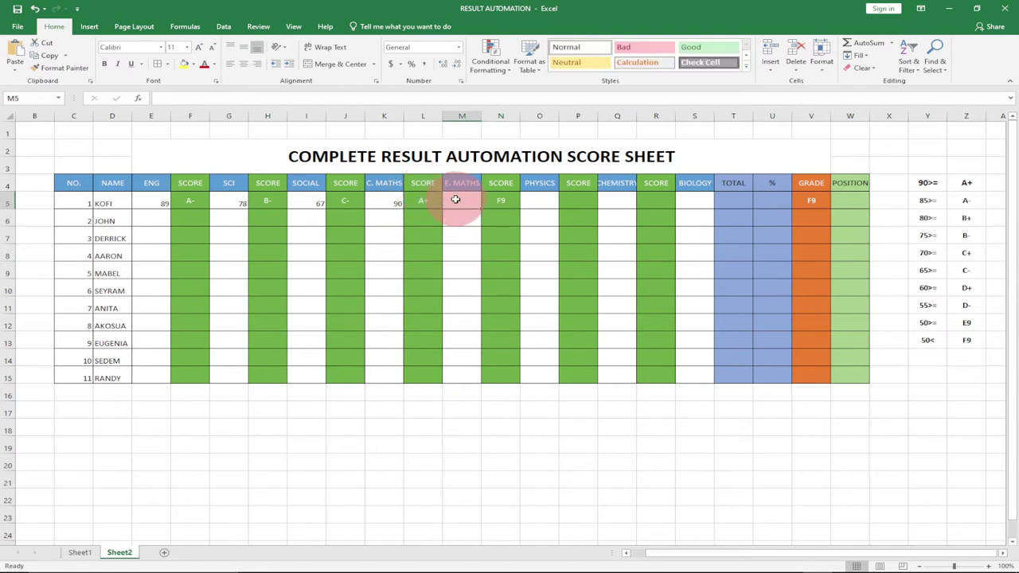
type("78")
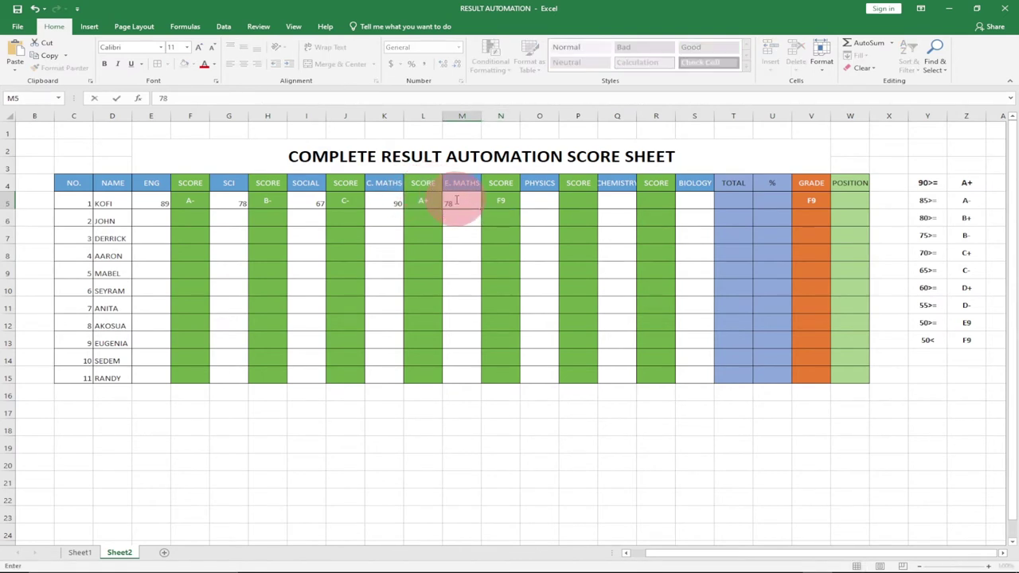
key("Tab")
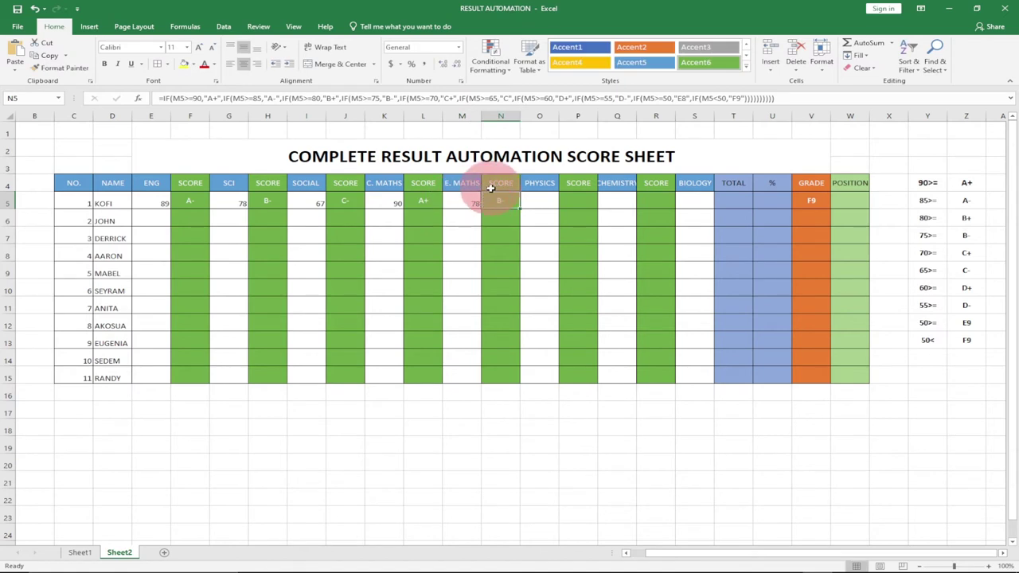
left_click(190, 201)
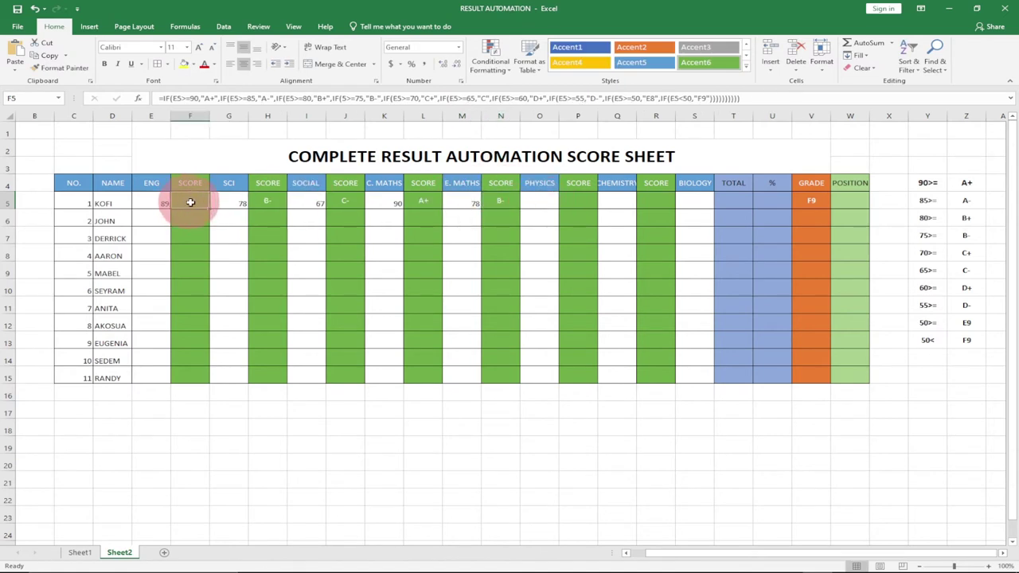
Fill the English, SCI and SOCIAL grade formulas in F5, H5 and J5 down to row 15
left_click_drag(210, 243, 200, 378)
left_click(279, 198)
left_click_drag(286, 208, 268, 373)
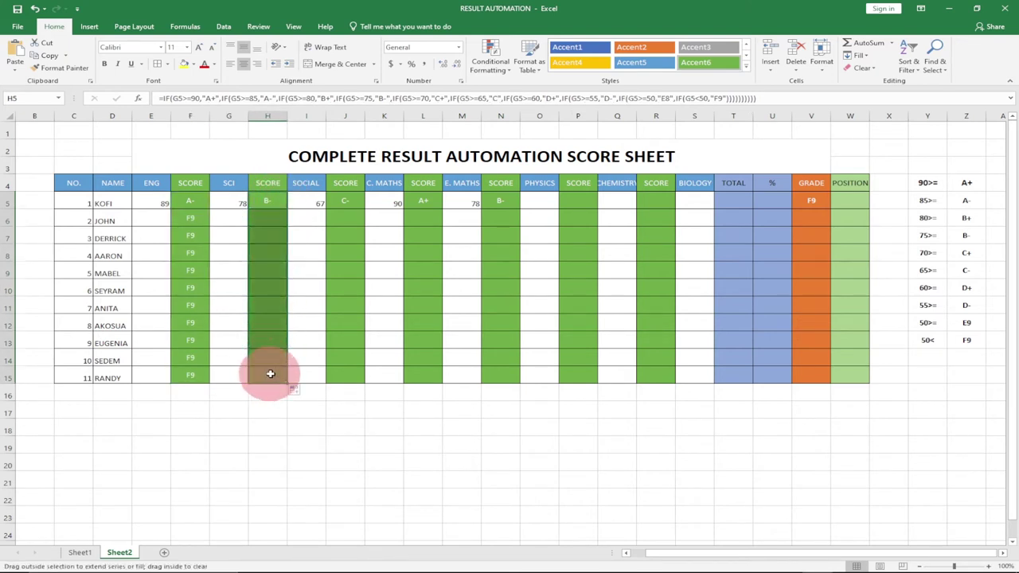
left_click(357, 193)
left_click_drag(363, 208, 359, 380)
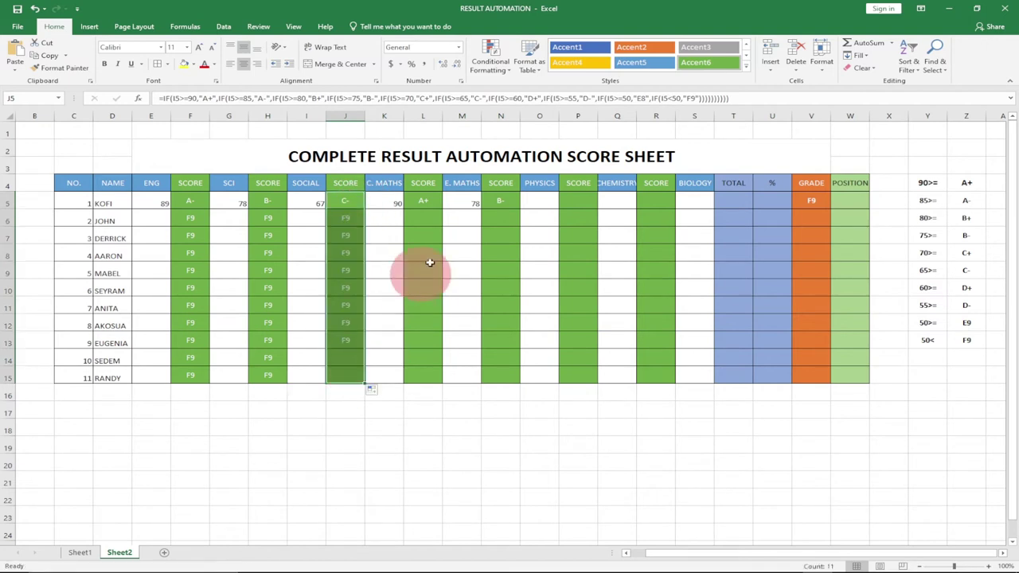
Fill the C. MATHS grade formula in L5 down to row 15
left_click(422, 202)
left_click_drag(441, 207, 429, 269)
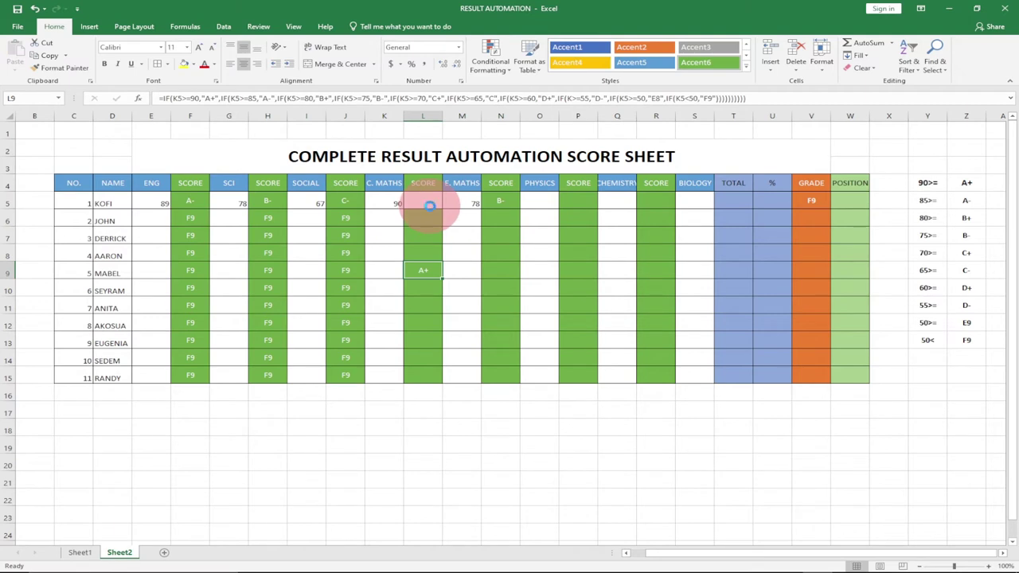
key("ctrl+z")
left_click_drag(441, 207, 427, 377)
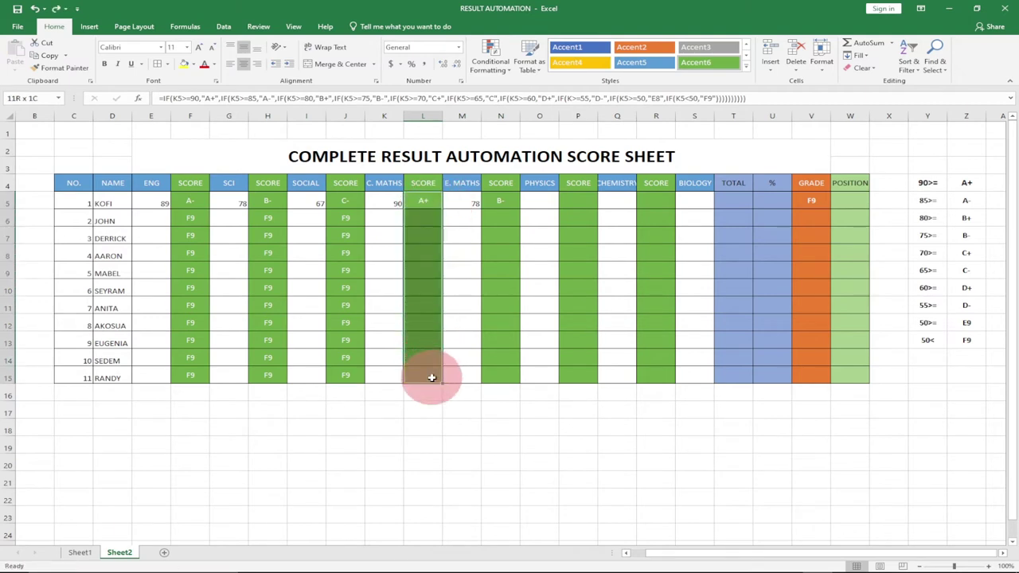
double_click(422, 199)
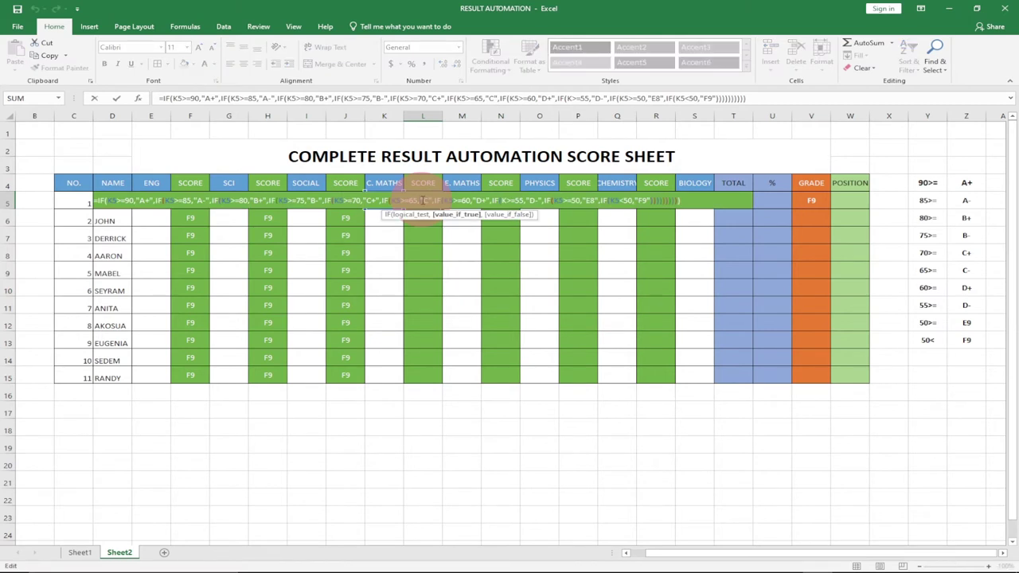
key("Escape")
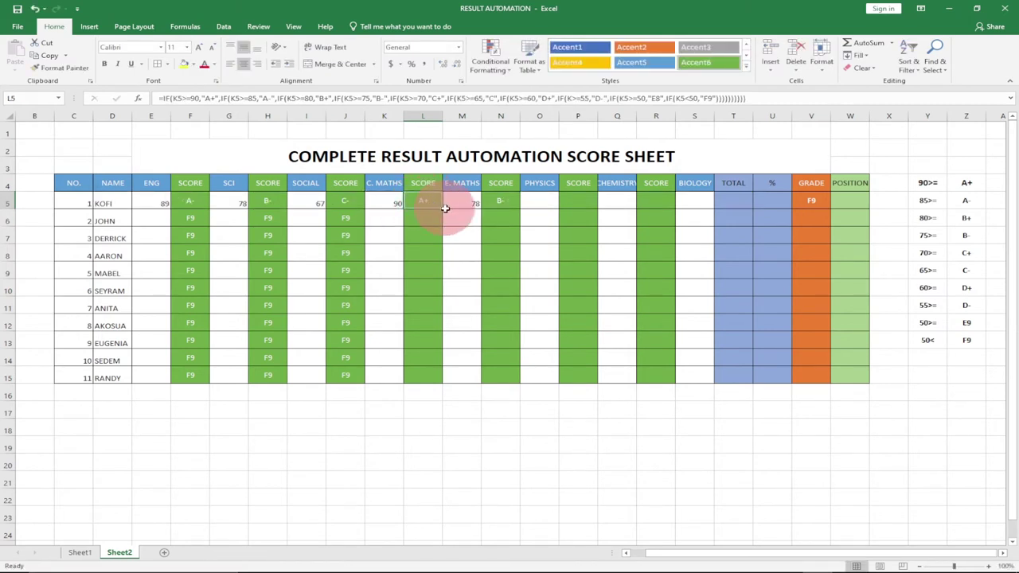
left_click_drag(442, 208, 426, 375)
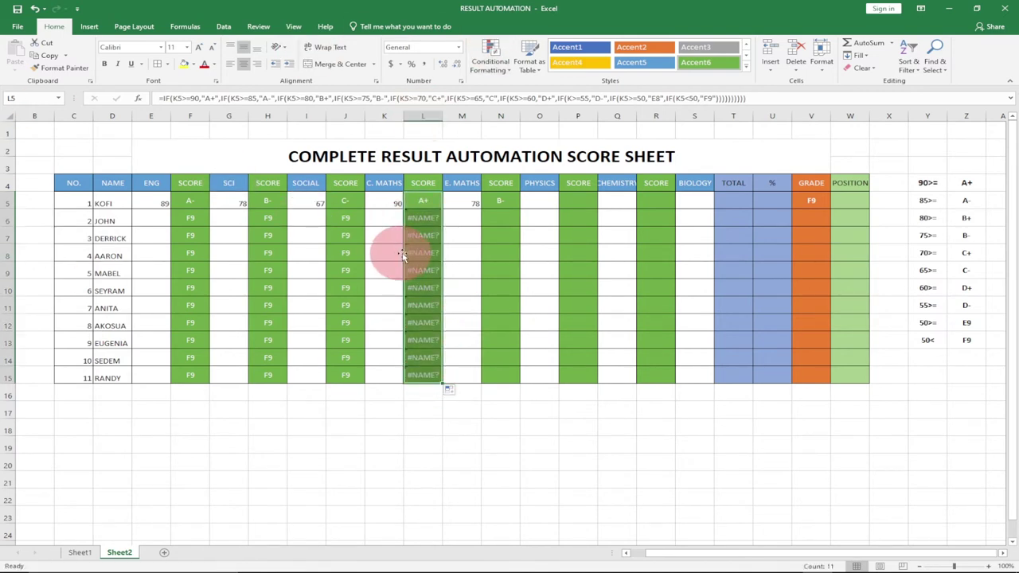
Enter a C. MATHS score of 89 in K6
left_click(384, 214)
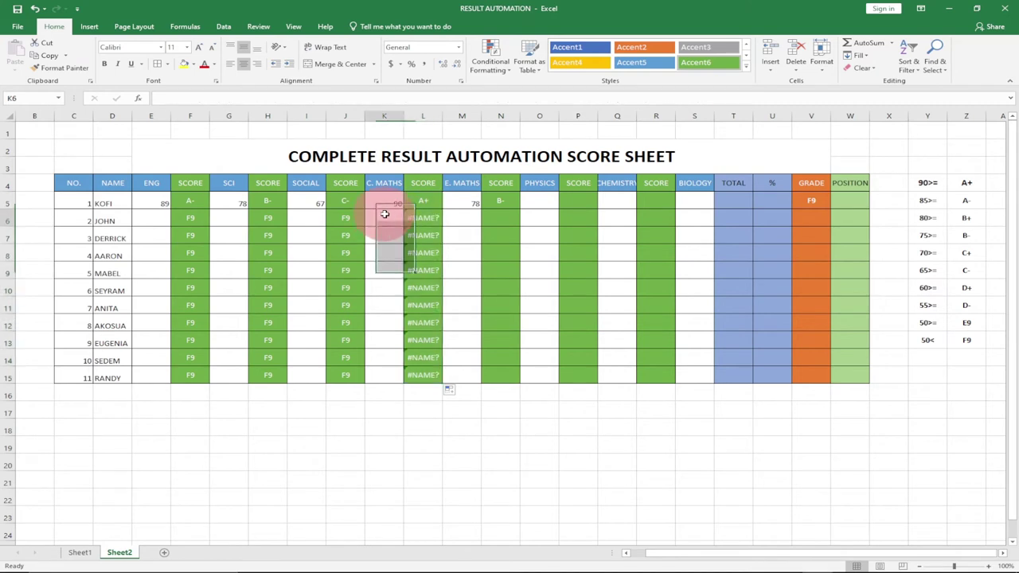
type("89")
key("Return")
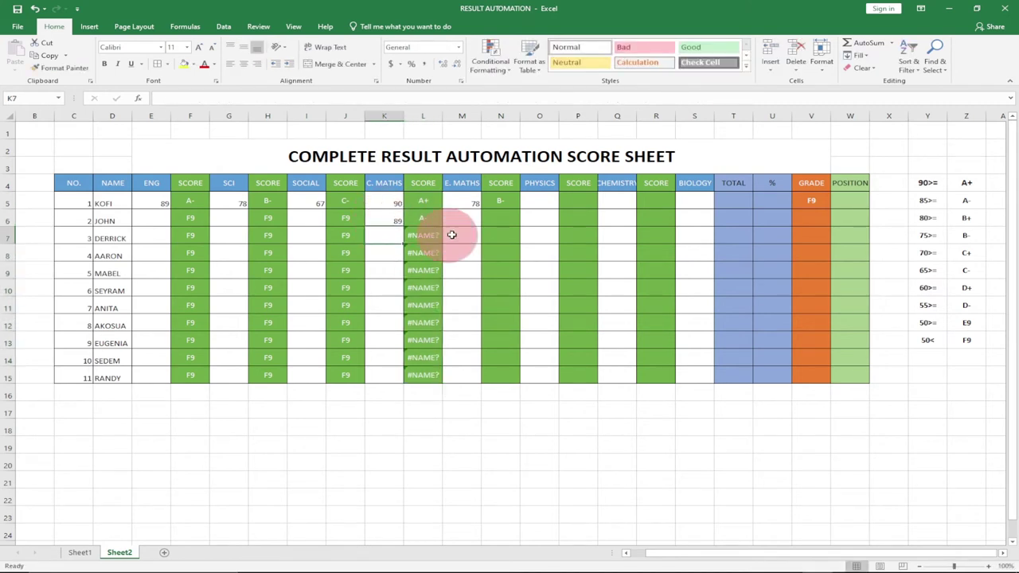
Fill the E. MATHS grade formula in N5 down to row 15
left_click(496, 201)
left_click_drag(520, 208, 501, 379)
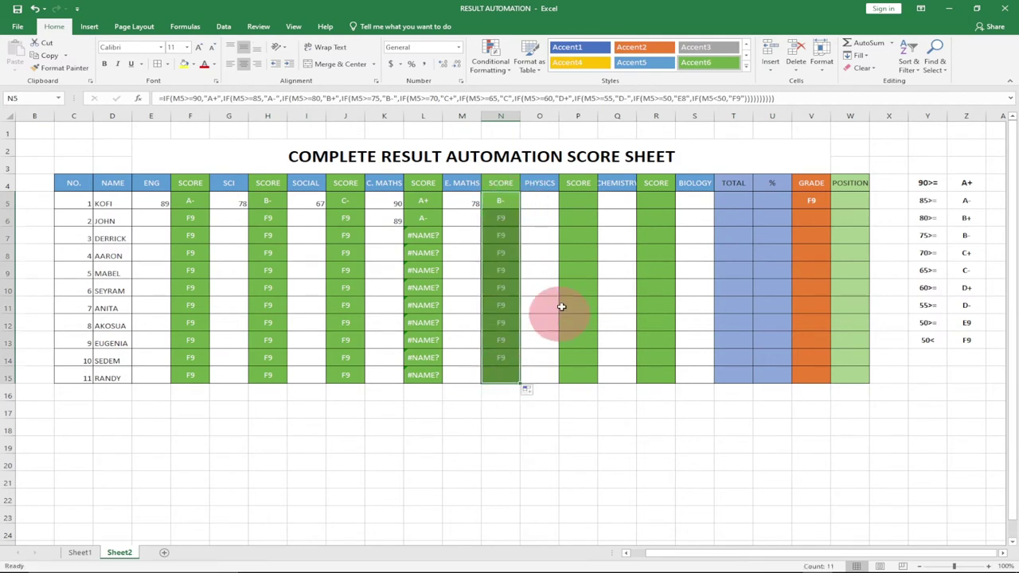
left_click(582, 199)
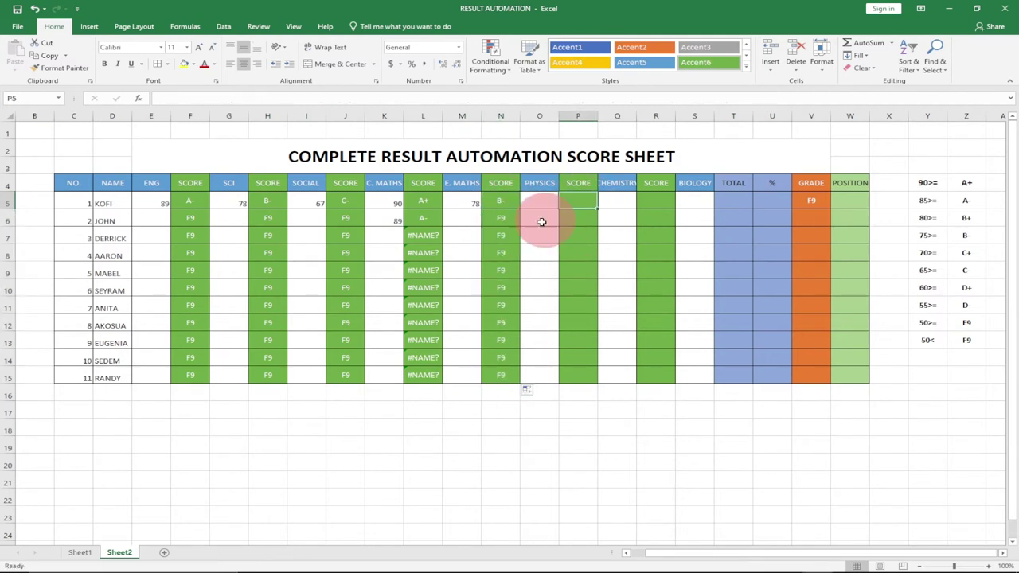
Compare the #NAME? formulas in L7 and L8 with the working formula in J6
left_click(422, 233)
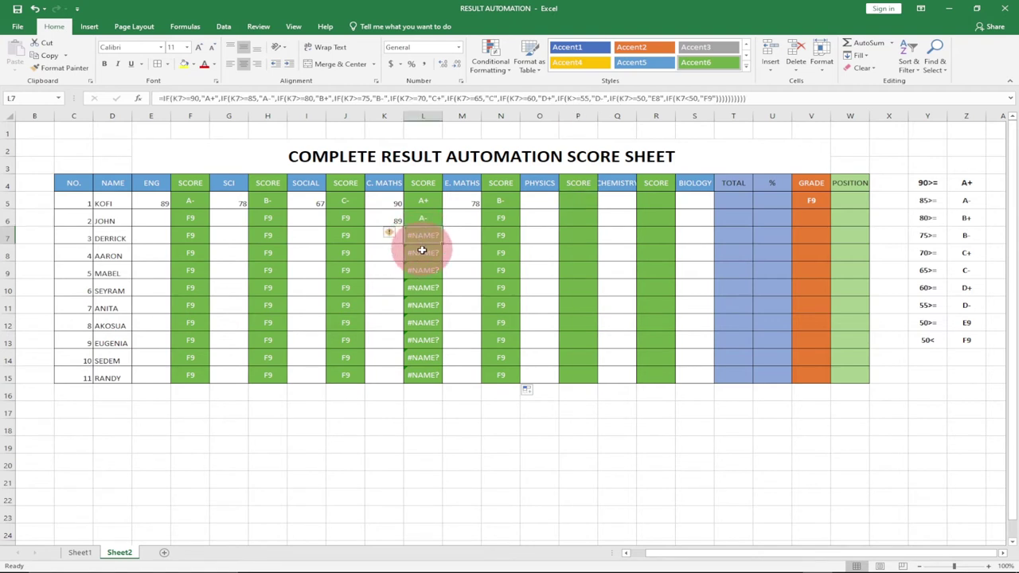
left_click(343, 217)
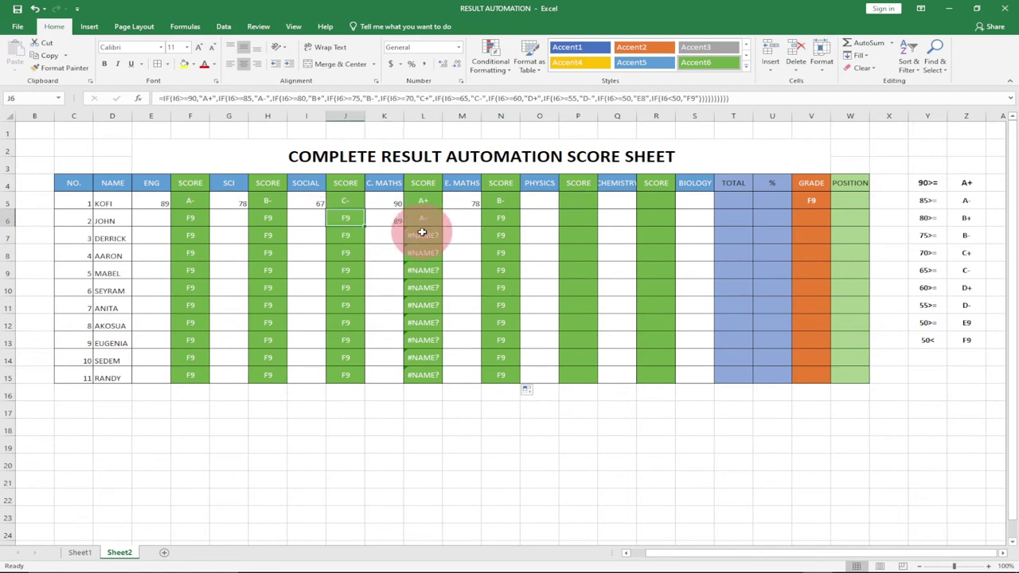
left_click(422, 233)
left_click(427, 249)
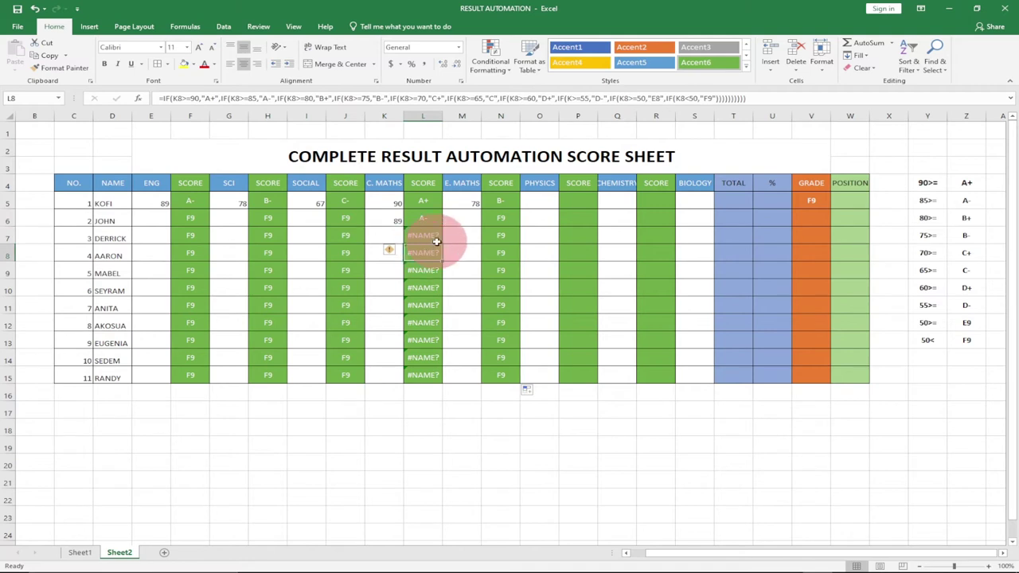
left_click(539, 199)
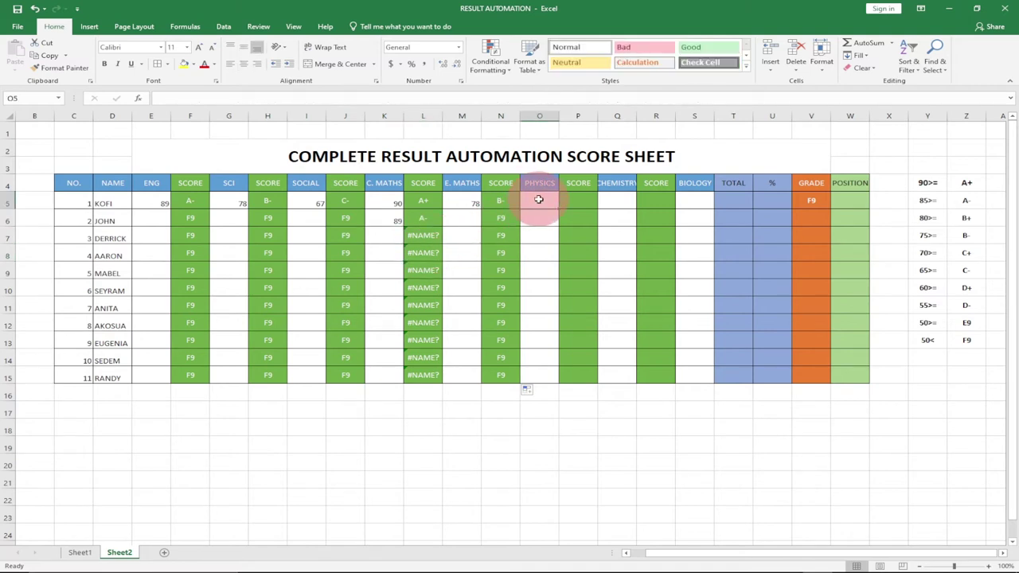
Replace N5's formula with a reference to O6
left_click(580, 199)
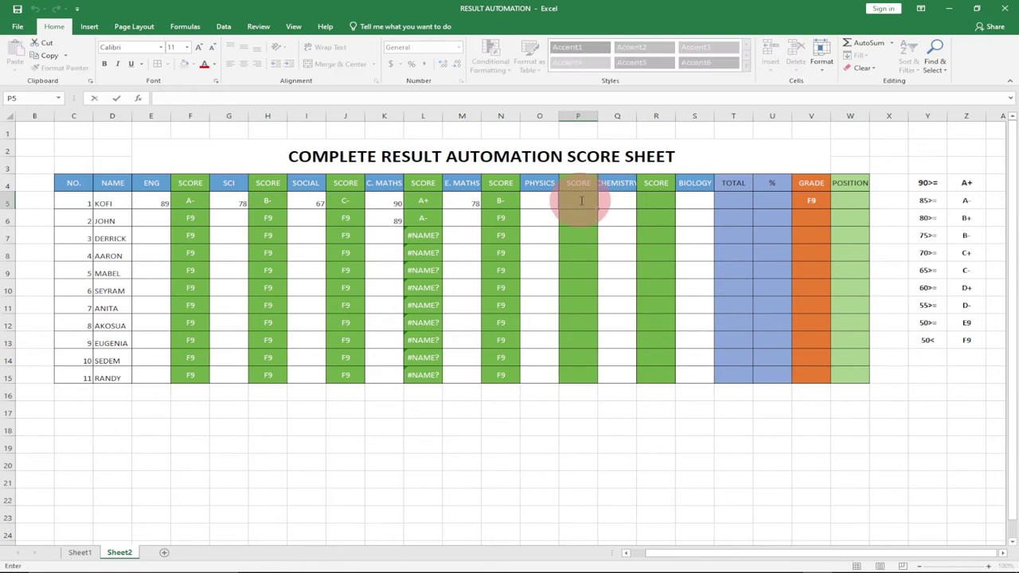
left_click(509, 202)
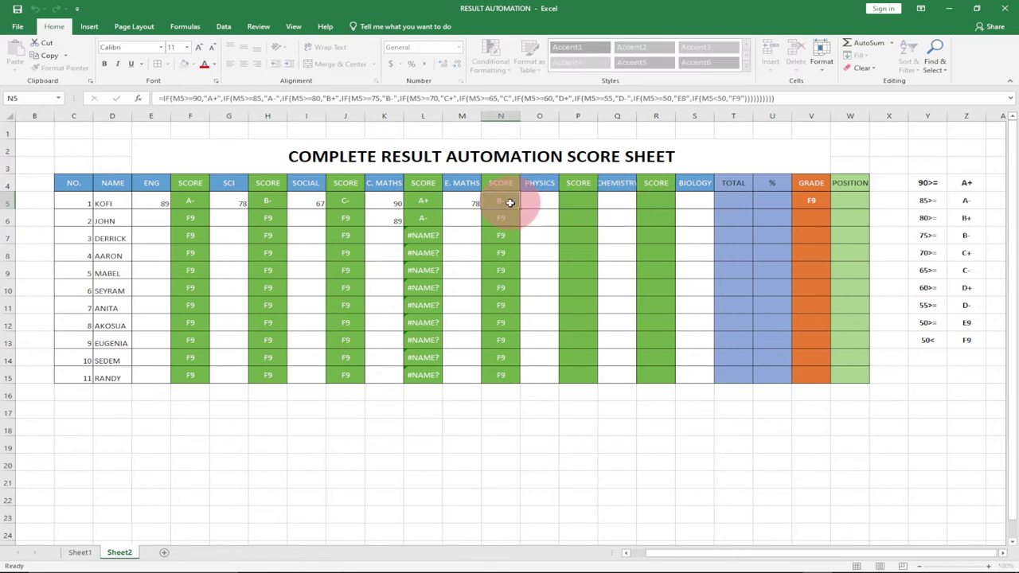
double_click(510, 202)
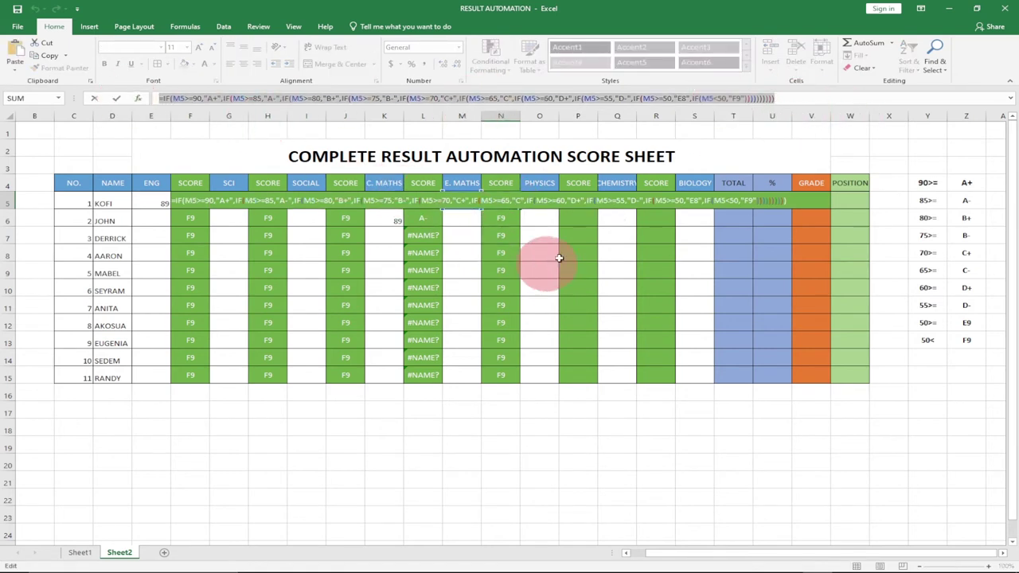
type("=")
left_click(541, 217)
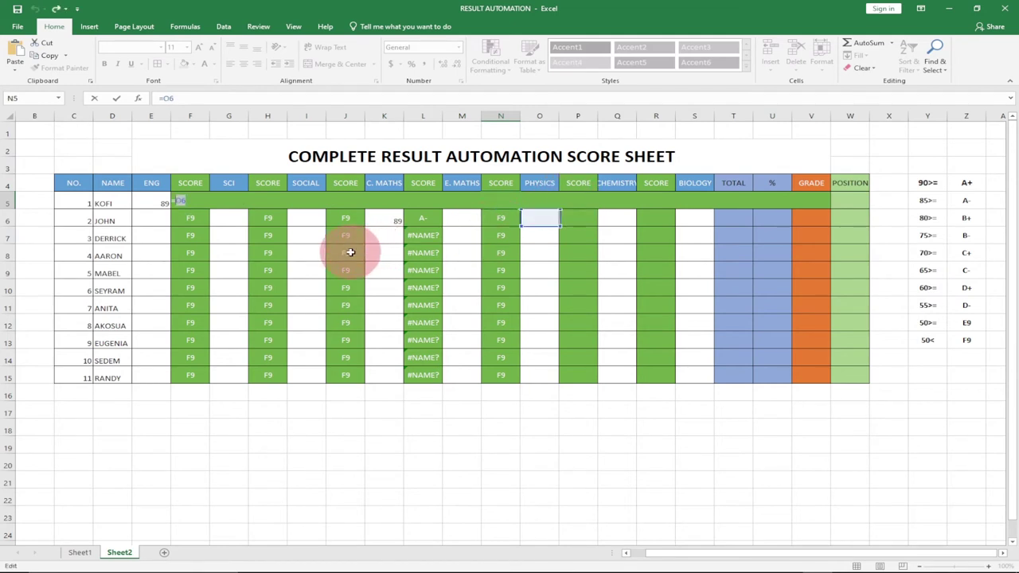
key("Return")
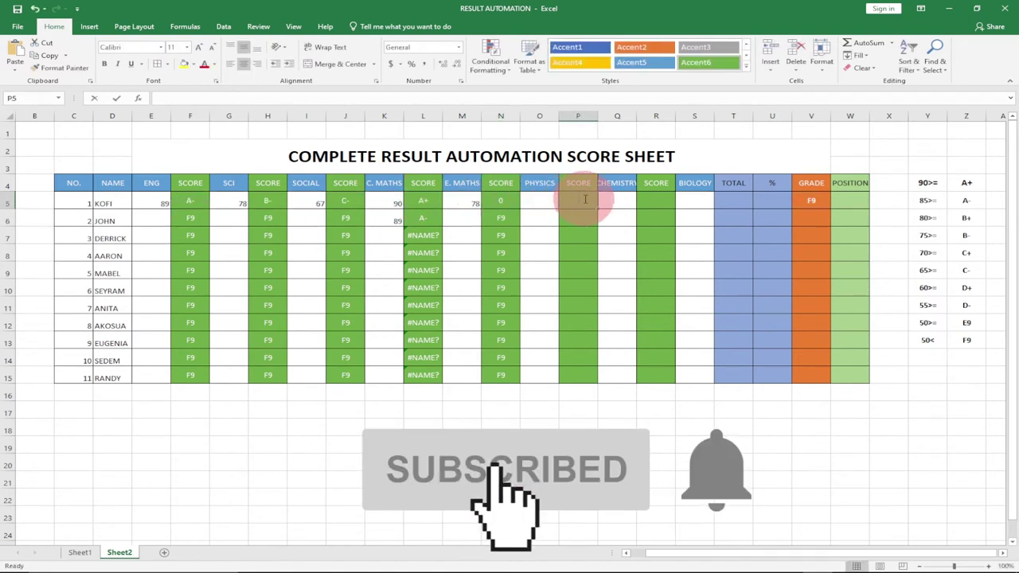
Copy the N5 formula down through row 15
double_click(497, 200)
key("Escape")
left_click_drag(519, 207, 518, 382)
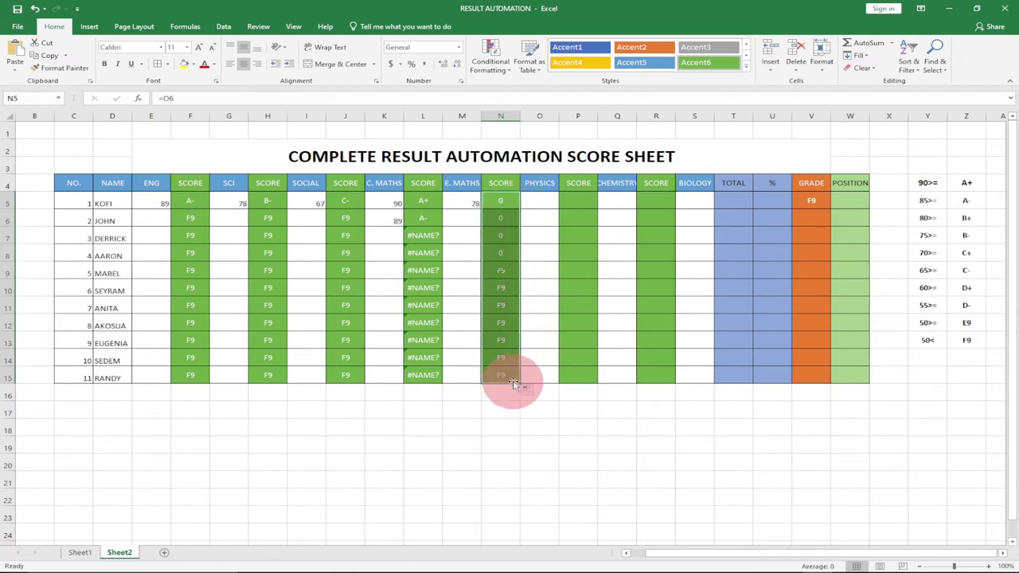
Clear N5's reference and paste the nested IF grading formula, showing B- for 78
double_click(494, 204)
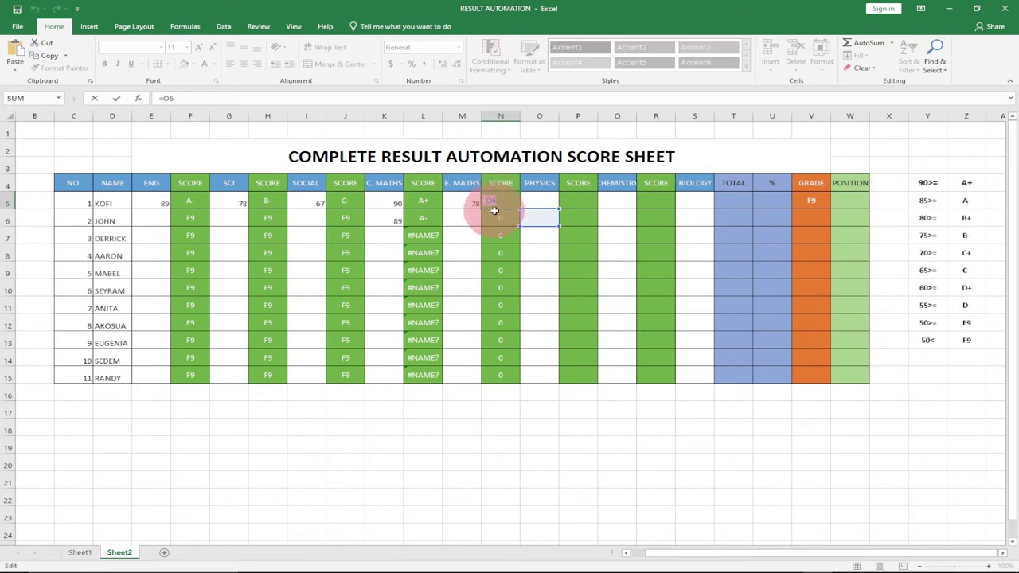
left_click(534, 199)
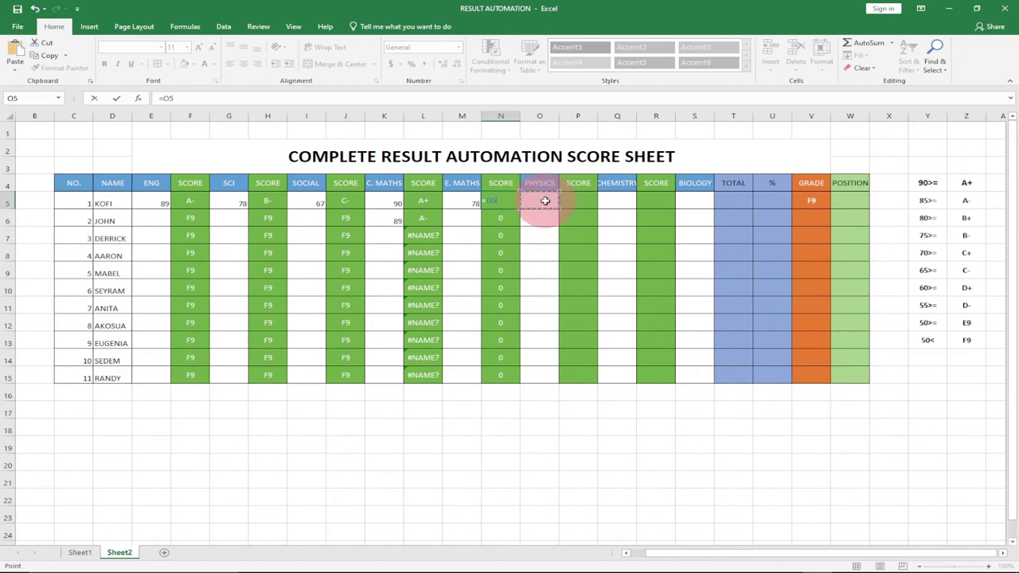
left_click(399, 97)
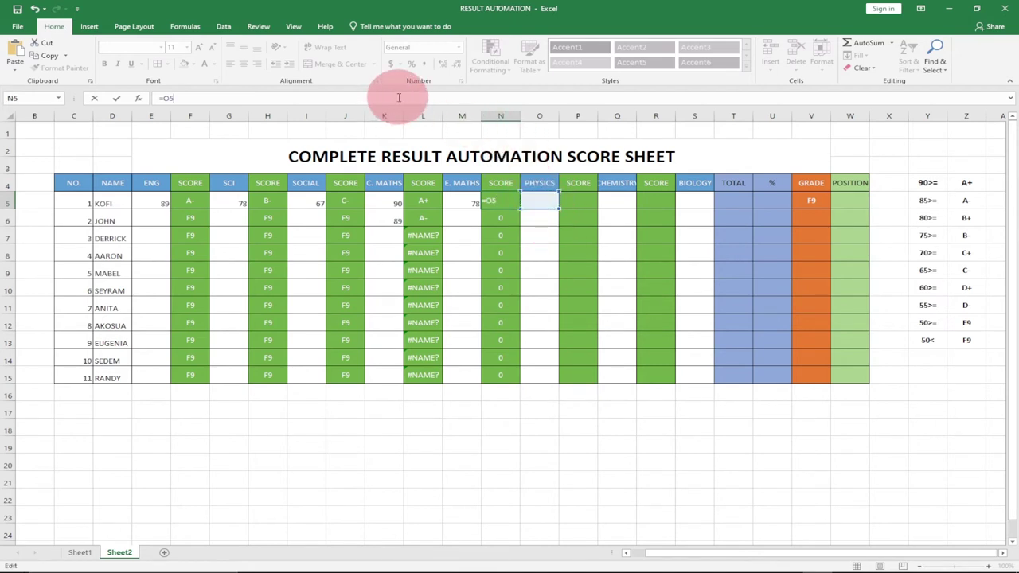
key("BackSpace")
key("BackSpace")
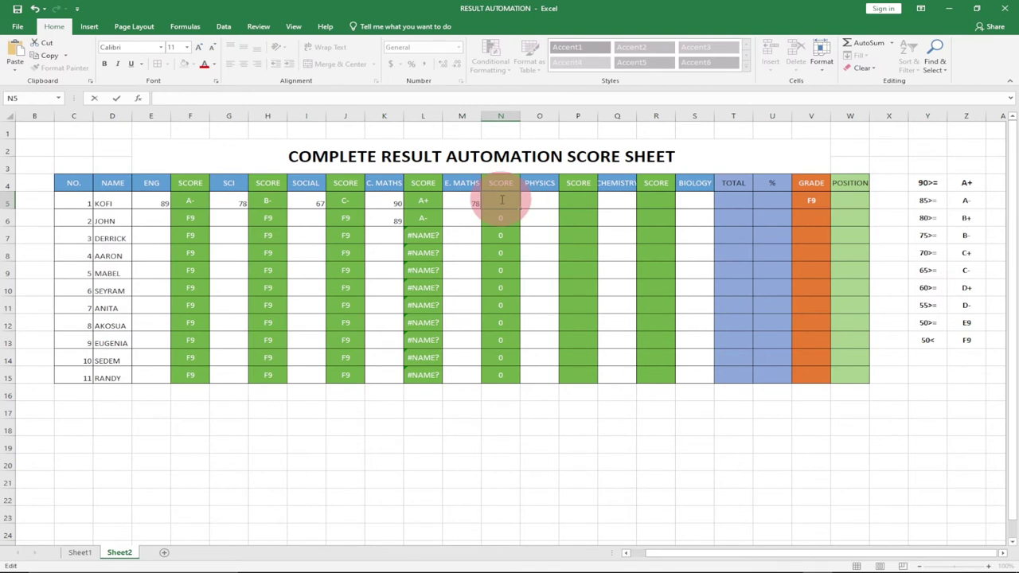
type("=IF(M5>=90,\"A+\",IF(M5>=85,\"A-\",IF(M5>=80,\"B+\",IF(M5>=75,\"B-\",IF(M5>=70,\"C+\",IF(M5>=65,\"C\",IF(M5>=60,\"D+\",IF(M5>=55,\"D-\",IF(M5>=50,\"E8\",IF(M5<50,\"F9\"))))))))))")
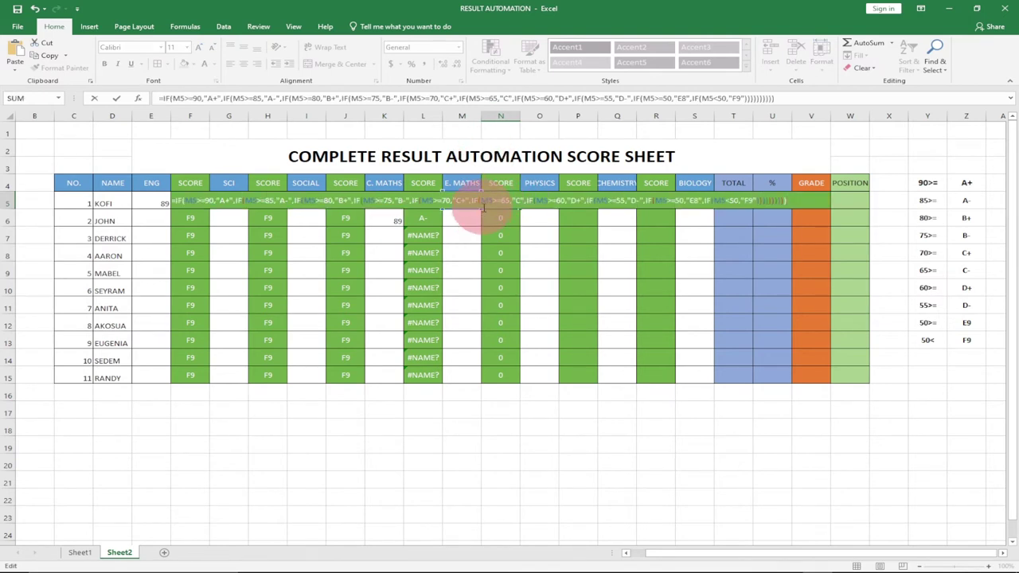
key("Return")
Paste the nested IF grading formula into the Physics grade cell P5
left_click(539, 201)
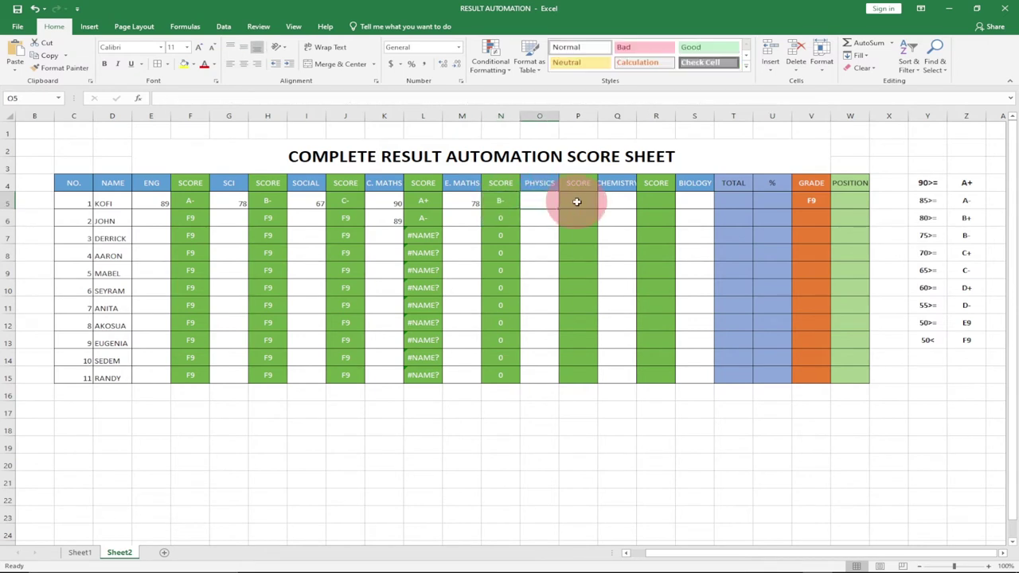
double_click(577, 201)
type("=IF(M5>=90,\"A+\",IF(M5>=85,\"A-\",IF(M5>=80,\"B+\",IF(M5>=75,\"B-\",IF(M5>=70,\"C+\",IF(M5>=65,\"C\",IF(M5>=60,\"D+\",IF(M5>=55,\"D-\",IF(M5>=50,\"E8\",IF(M5<50,\"F9\"))))))))))")
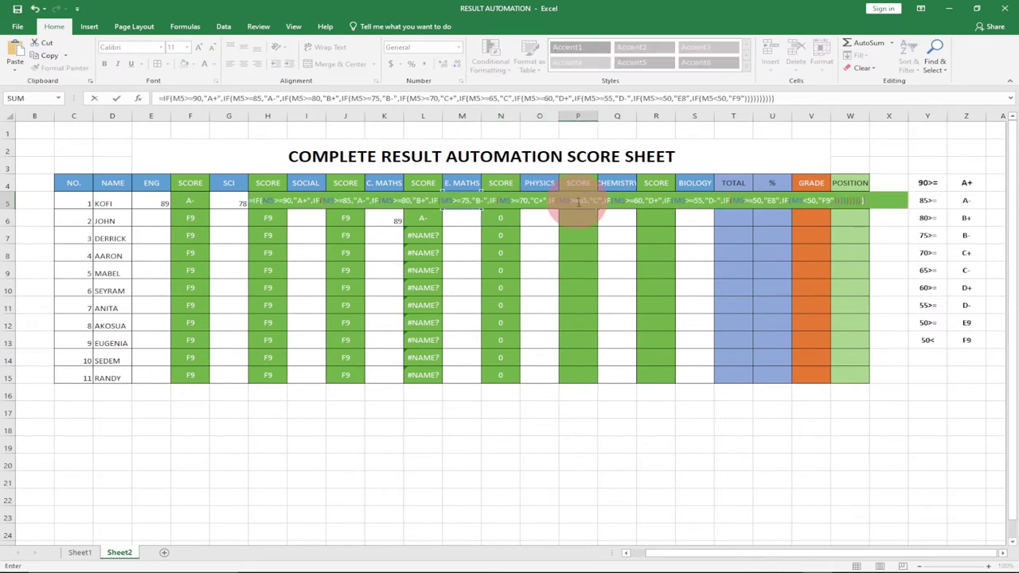
In P5's grade formula, switch the 65, 60, 55, 50 and below-50 tests from M5 to O5
left_click(566, 203)
key("BackSpace")
type("O")
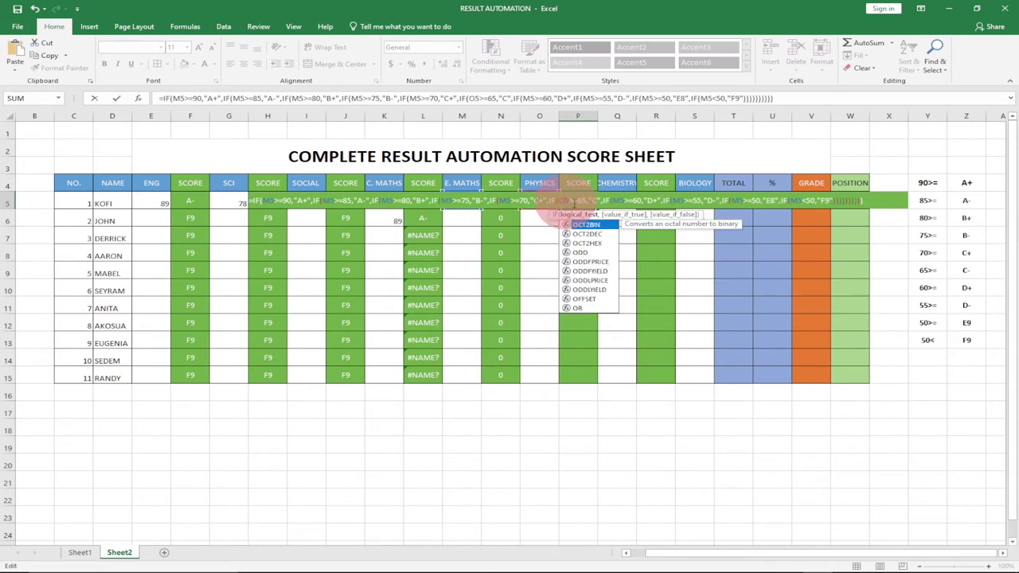
left_click(622, 200)
key("BackSpace")
type("O")
left_click(678, 200)
key("BackSpace")
type("O")
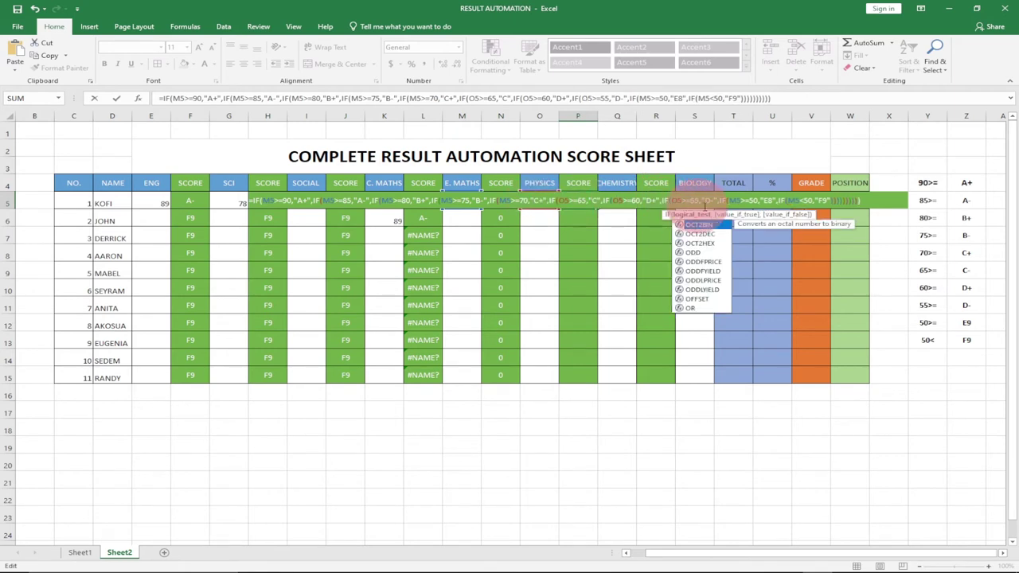
left_click(738, 200)
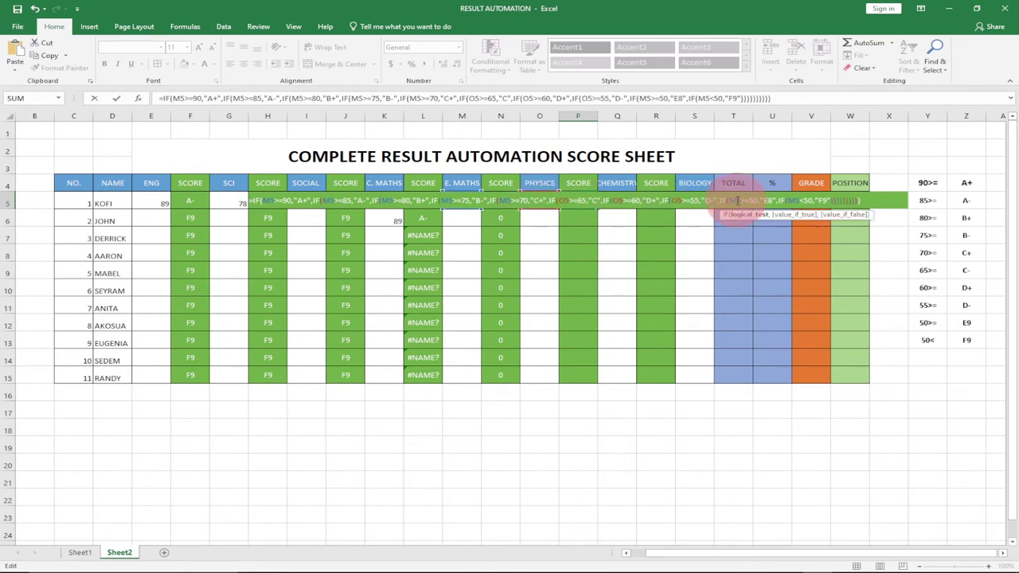
key("BackSpace")
type("O")
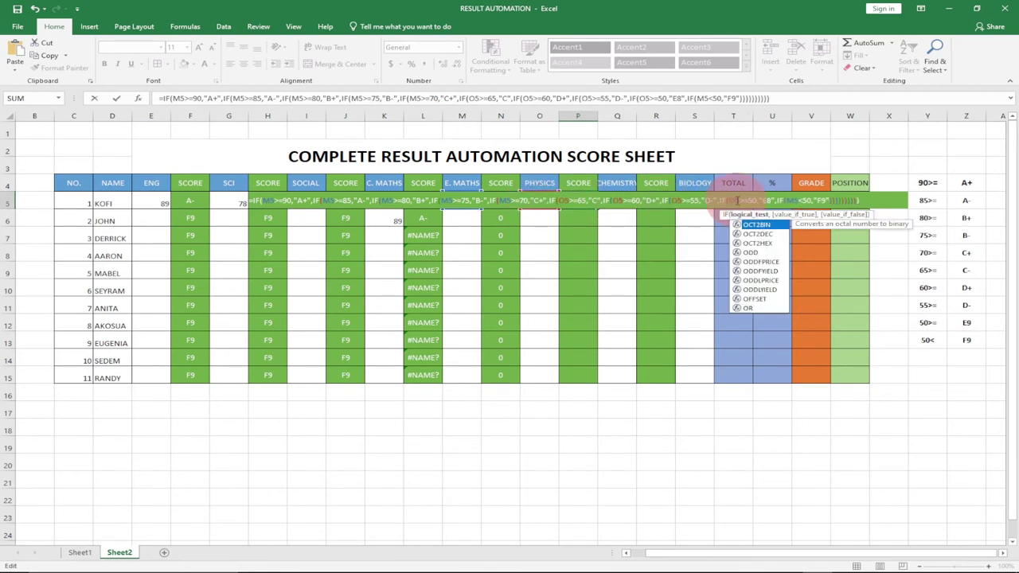
left_click(794, 201)
key("BackSpace")
type("O")
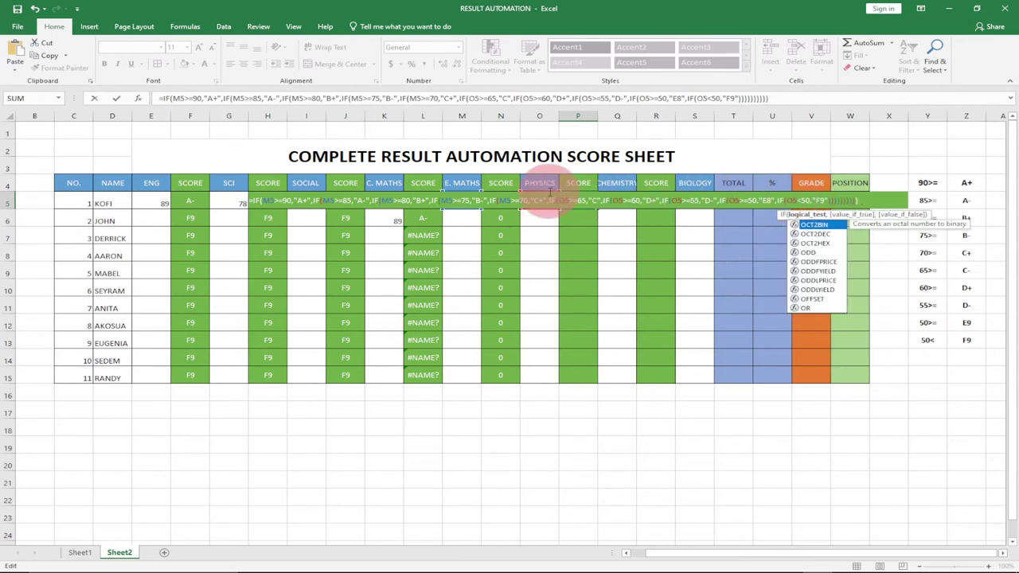
Switch the 70, 75, 80, 85 and 90 tests to O5 and commit the Physics grade formula
left_click(505, 203)
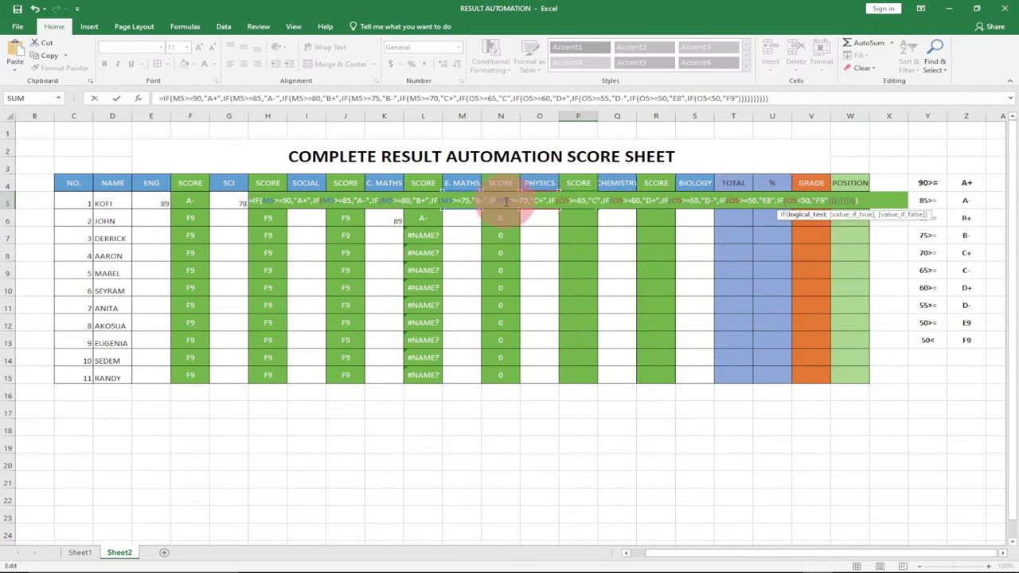
key("BackSpace")
type("O")
left_click(449, 201)
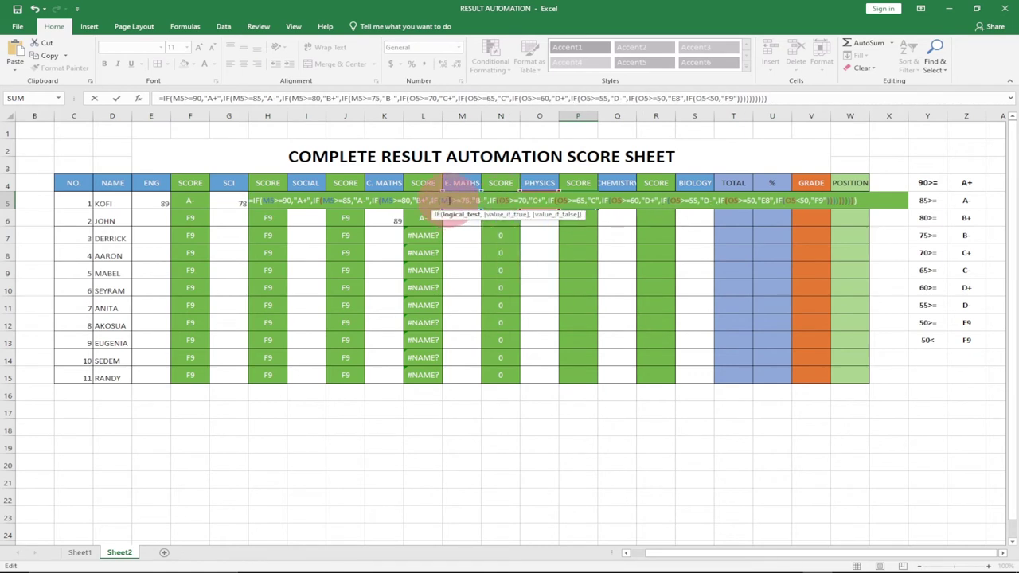
key("BackSpace")
type("O")
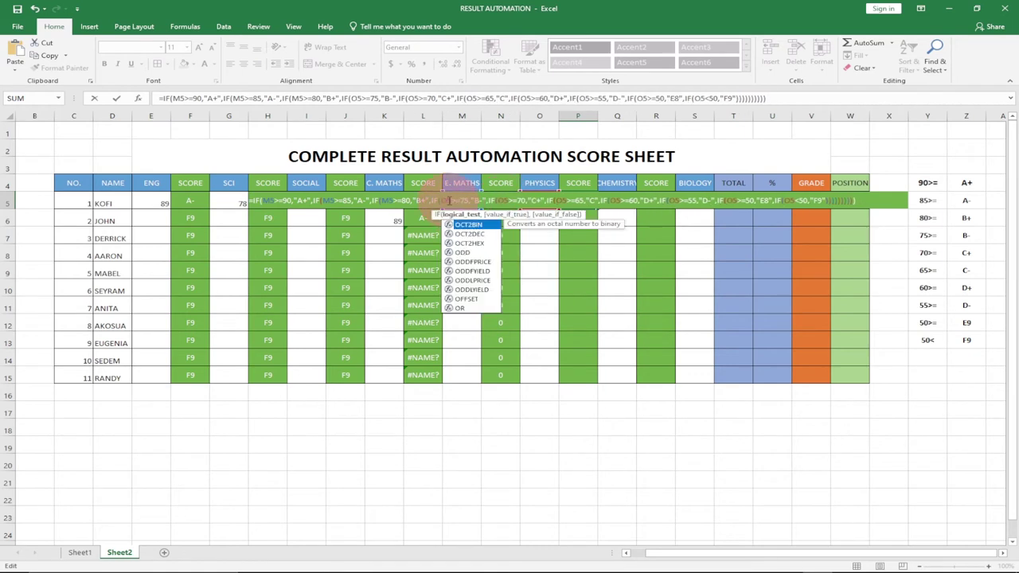
left_click(389, 201)
key("BackSpace")
type("O")
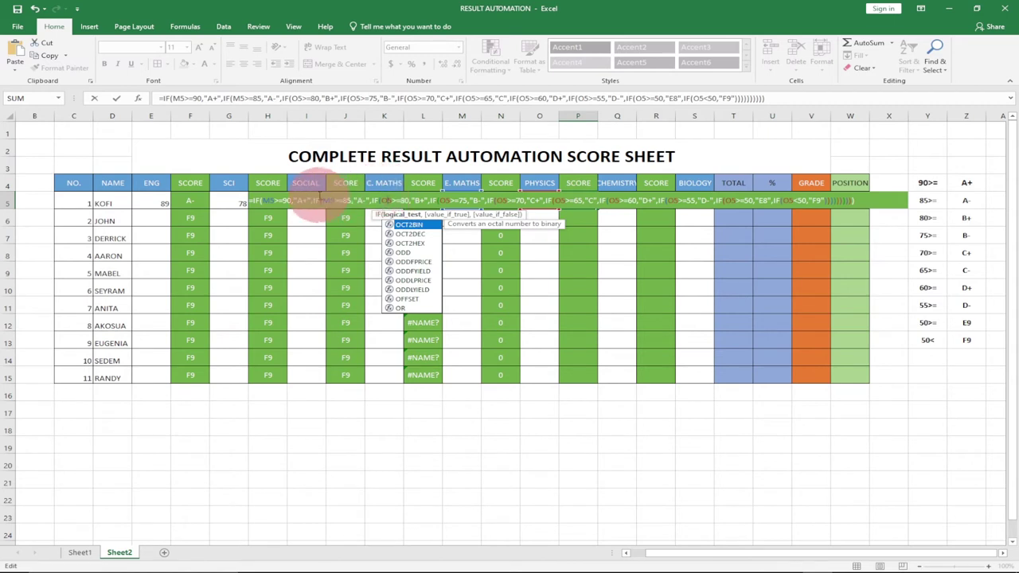
left_click(333, 200)
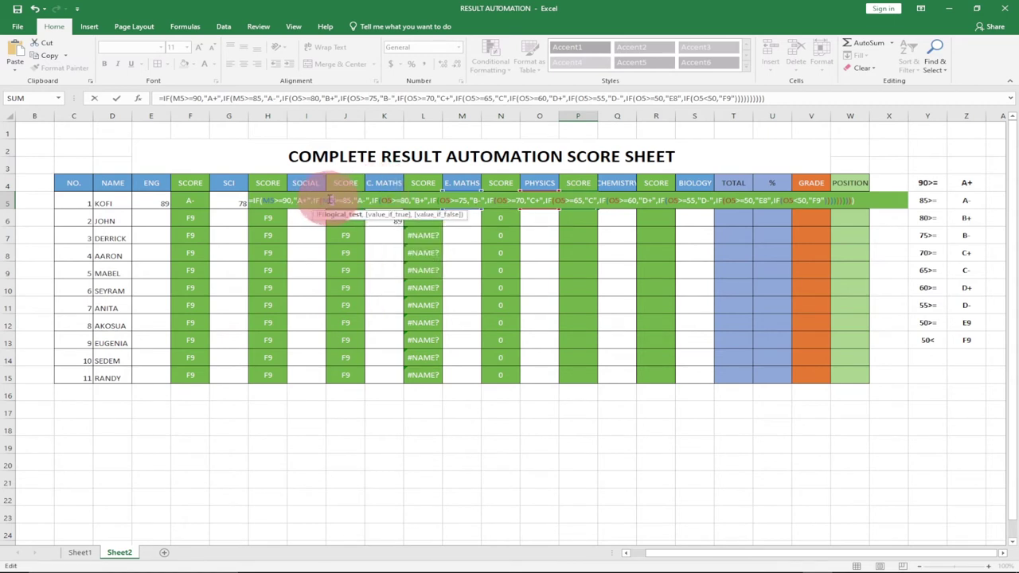
key("BackSpace")
type("O")
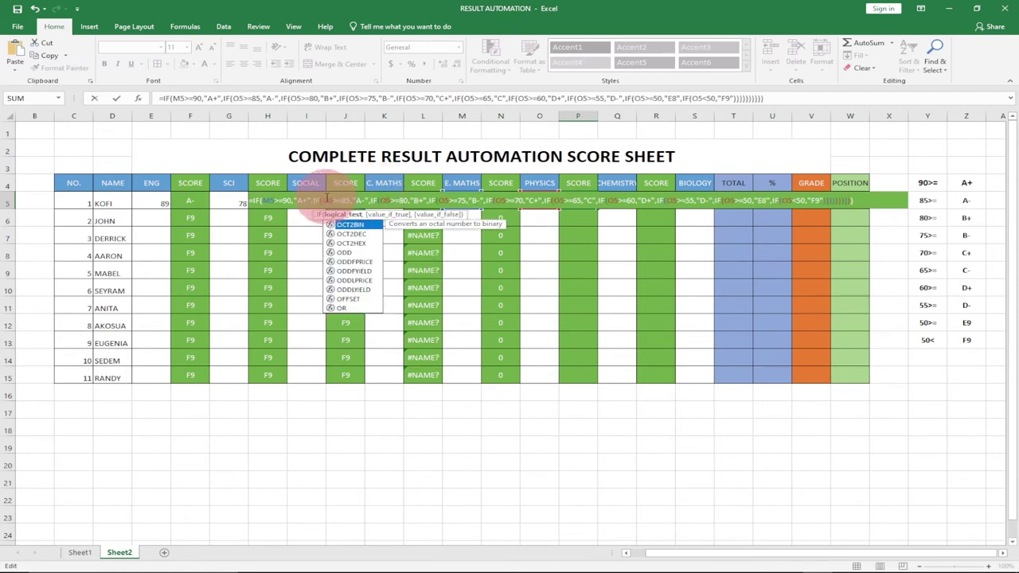
left_click(272, 200)
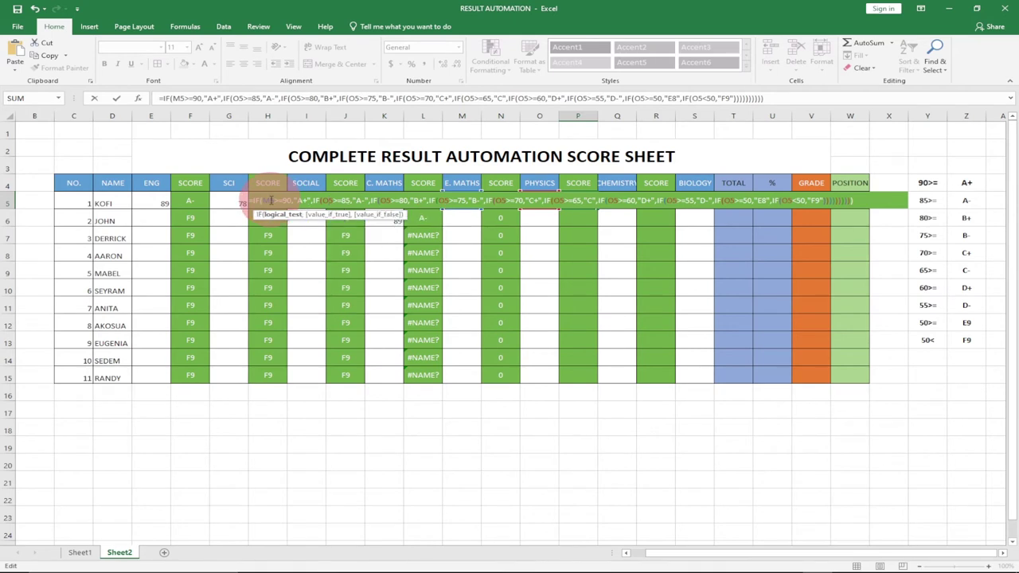
key("BackSpace")
type("O")
key("Return")
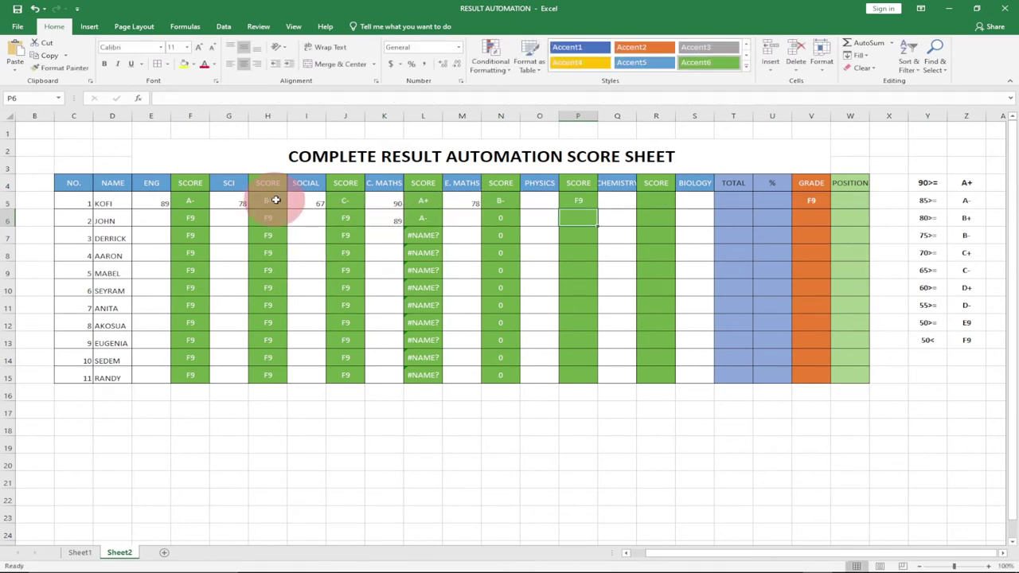
Enter 78 as the first student's Physics mark in O5
left_click(540, 200)
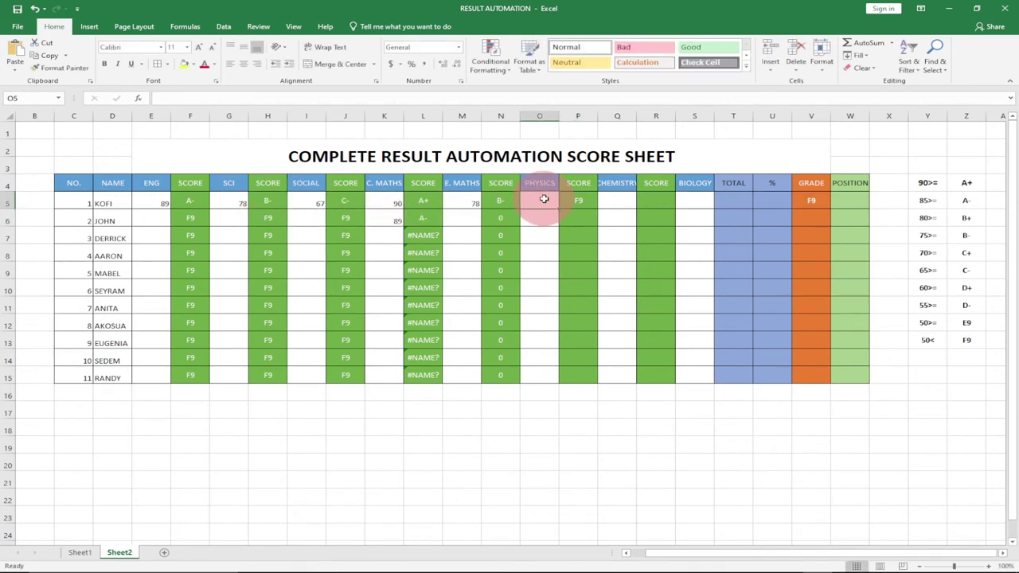
type("78")
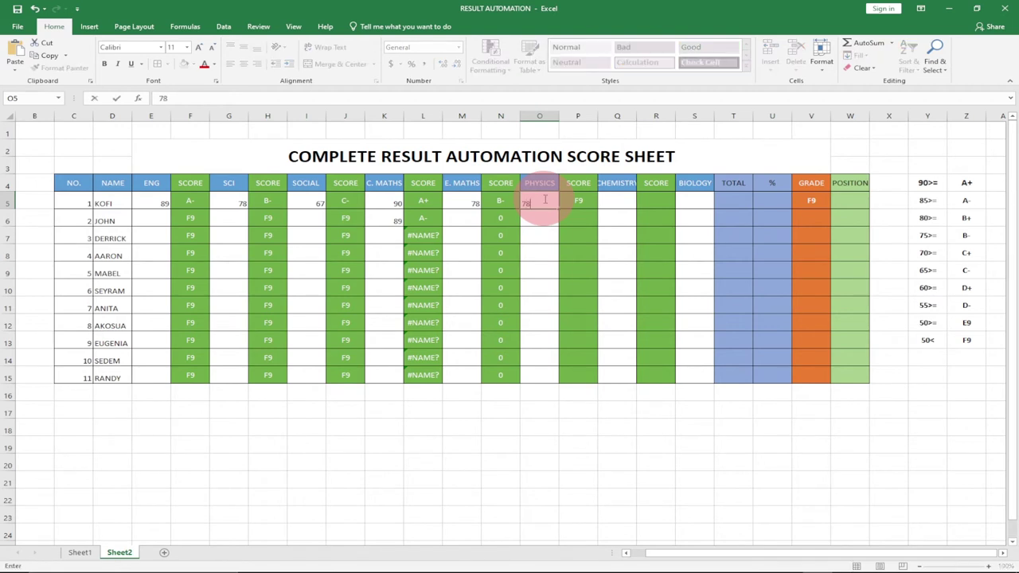
key("Return")
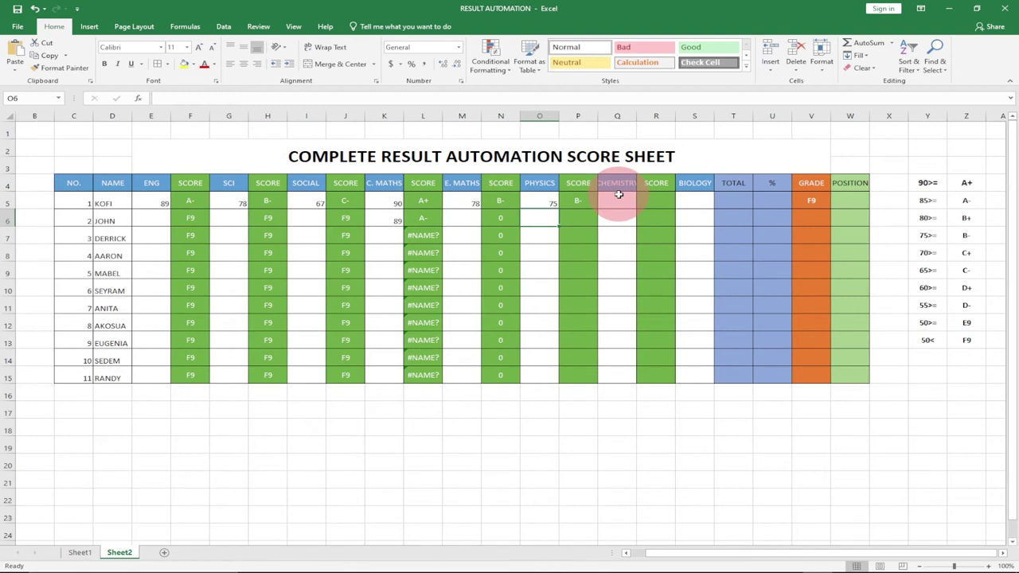
left_click(200, 183)
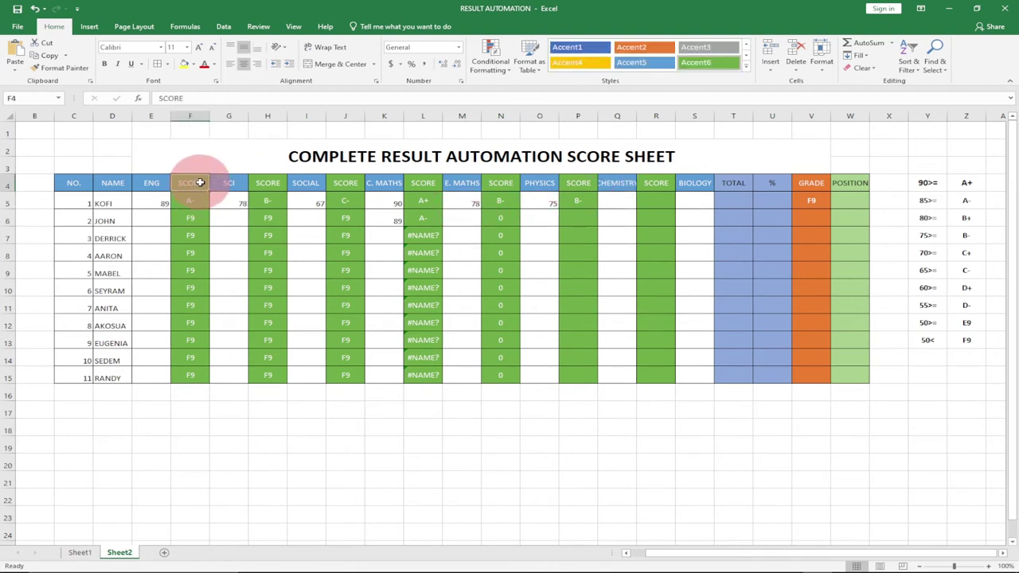
Type GRADE as the heading in F4, H4, J4 and L4
type("GRADE")
key("Tab")
key("Tab")
type("S")
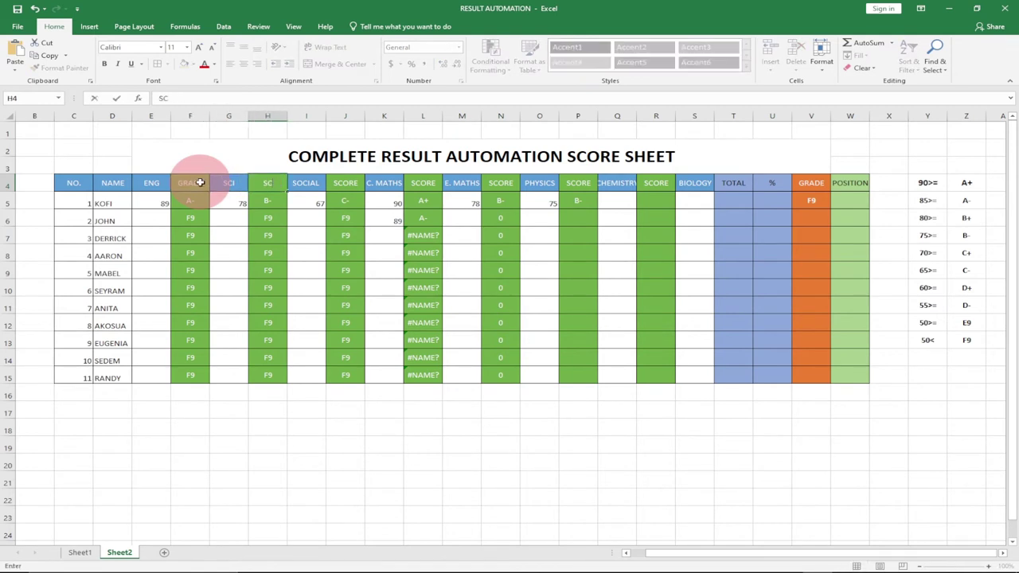
type("RADE")
key("Tab")
key("Tab")
type("FG")
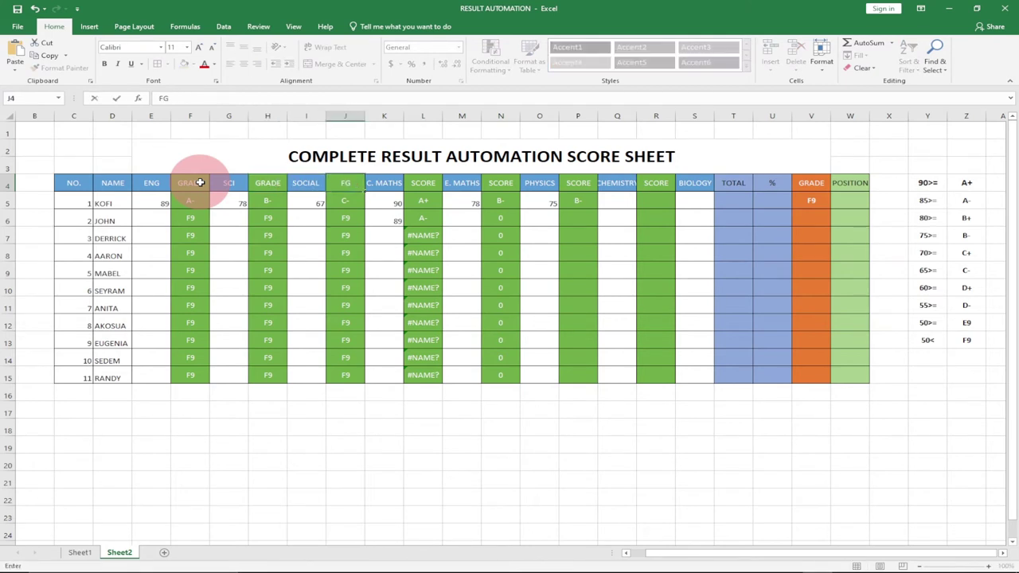
type("ADE")
key("Tab")
key("Tab")
type("GRA")
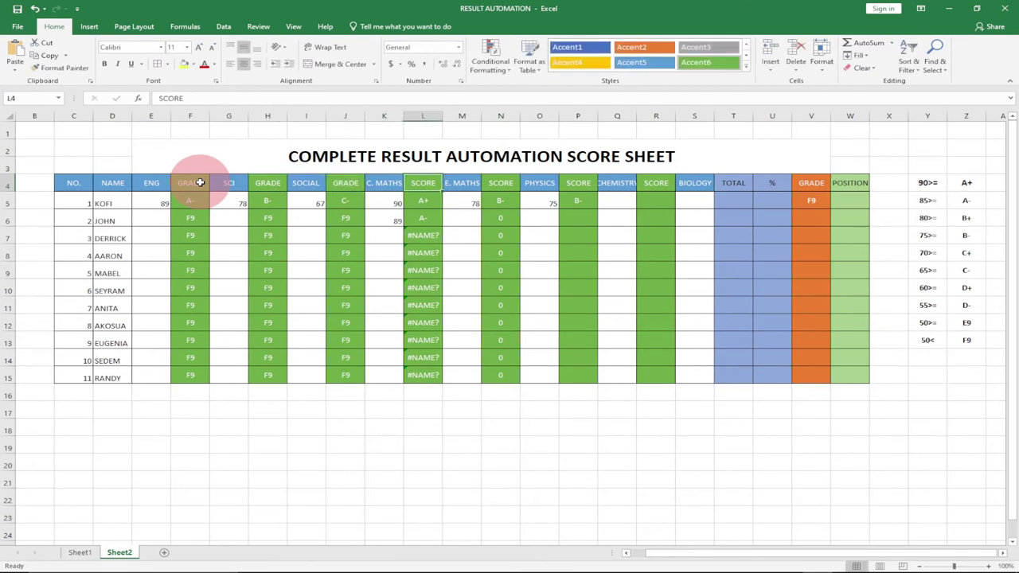
key("Tab")
key("Tab")
Head N4, P4 and R4 as GRADE and paste the nested IF grade formula into R5
type("G")
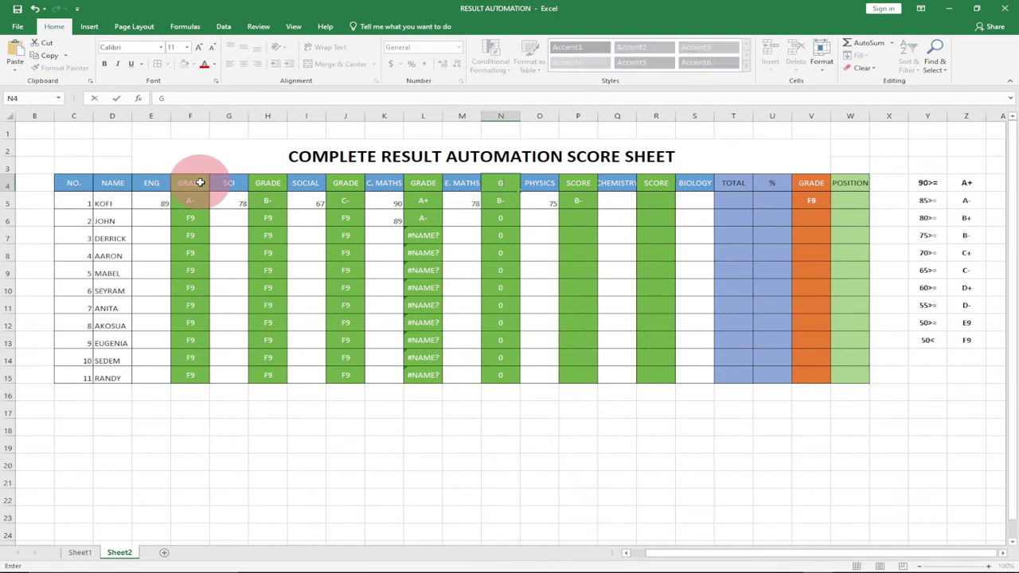
key("Tab")
key("Tab")
type("G")
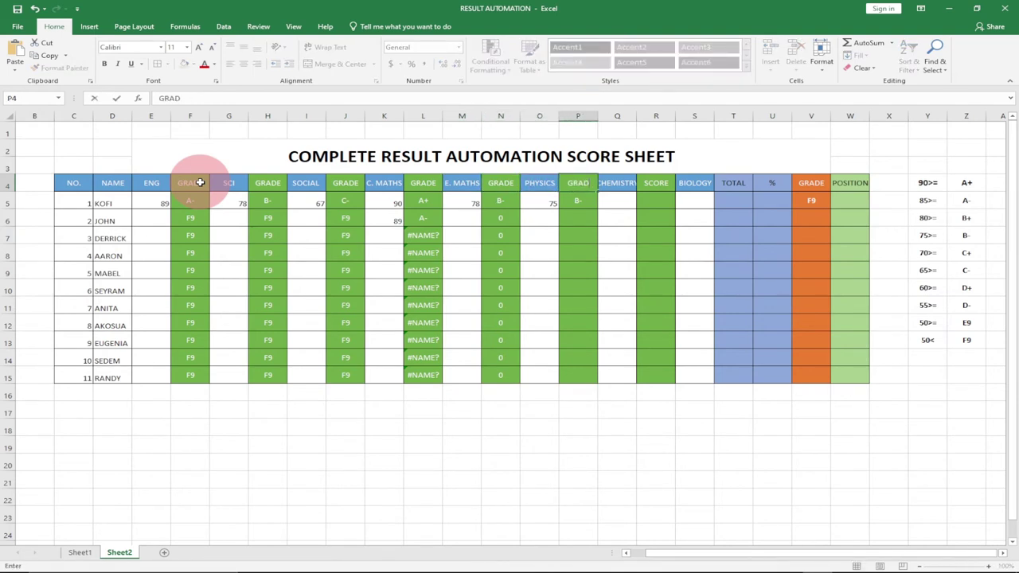
key("Tab")
key("Tab")
type("G")
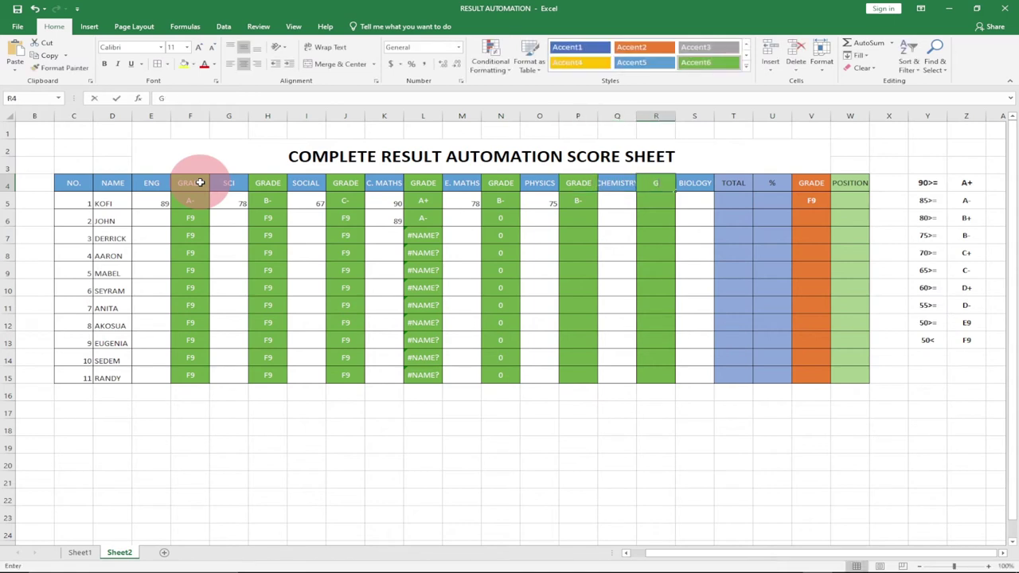
type("RADE")
key("Tab")
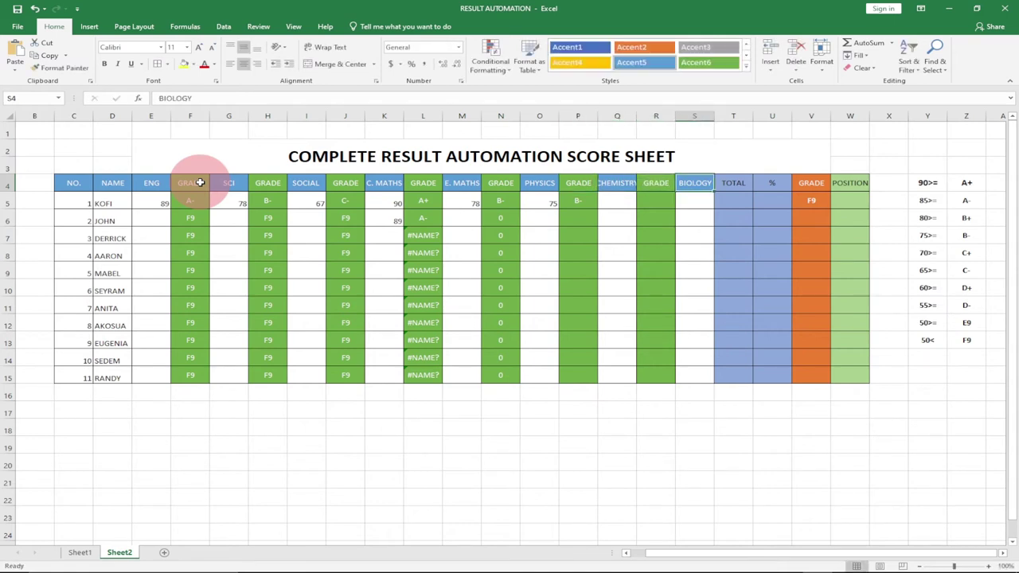
left_click(648, 194)
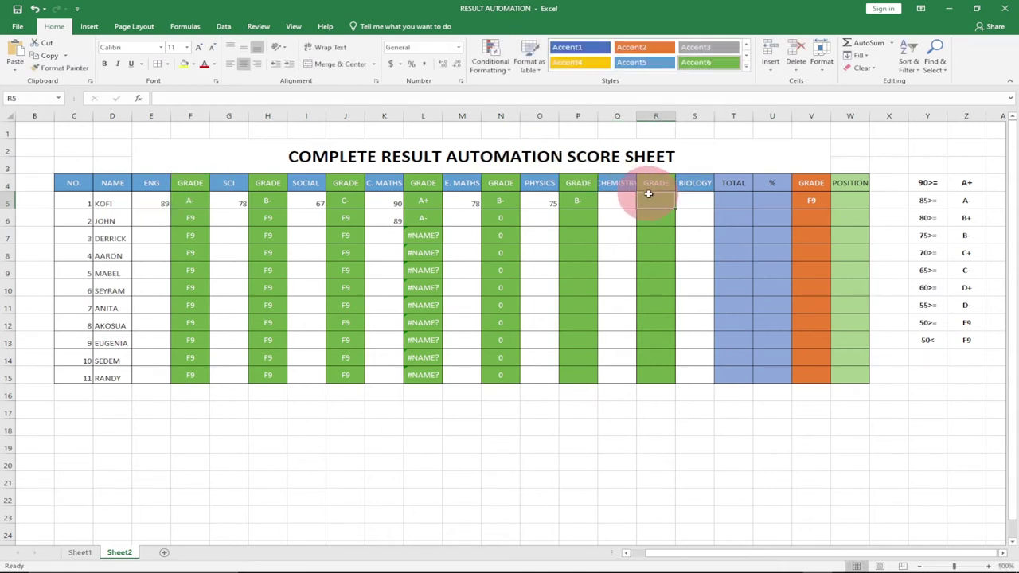
type("=IF(M5>=90,\"A+\",IF(M5>=85,\"A-\",IF(M5>=80,\"B+\",IF(M5>=75,\"B-\",IF(M5>=70,\"C+\",IF(M5>=65,\"C\",IF(M5>=60,\"D+\",IF(M5>=55,\"D-\",IF(M5>=50,\"E8\",IF(M5<50,\"F9\"))))))))))")
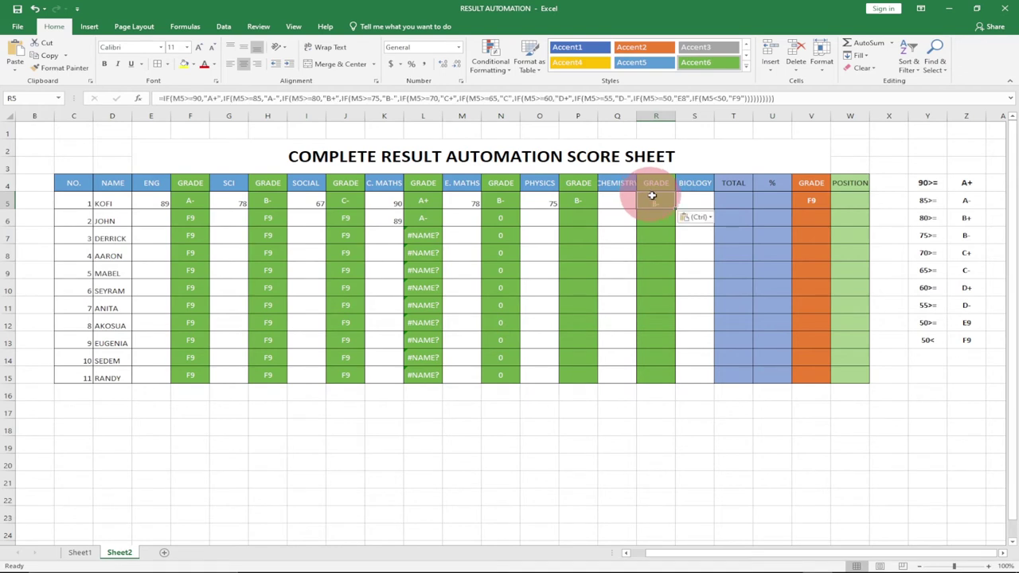
Check the score references in the R5, N5 and P5 grade formulas, then reopen R5 for editing
double_click(660, 201)
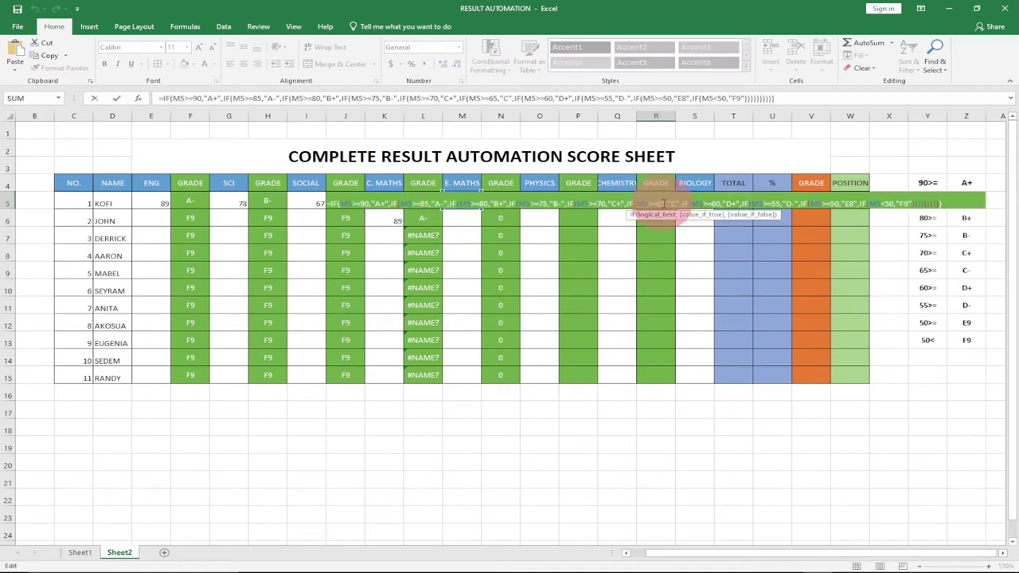
key("Return")
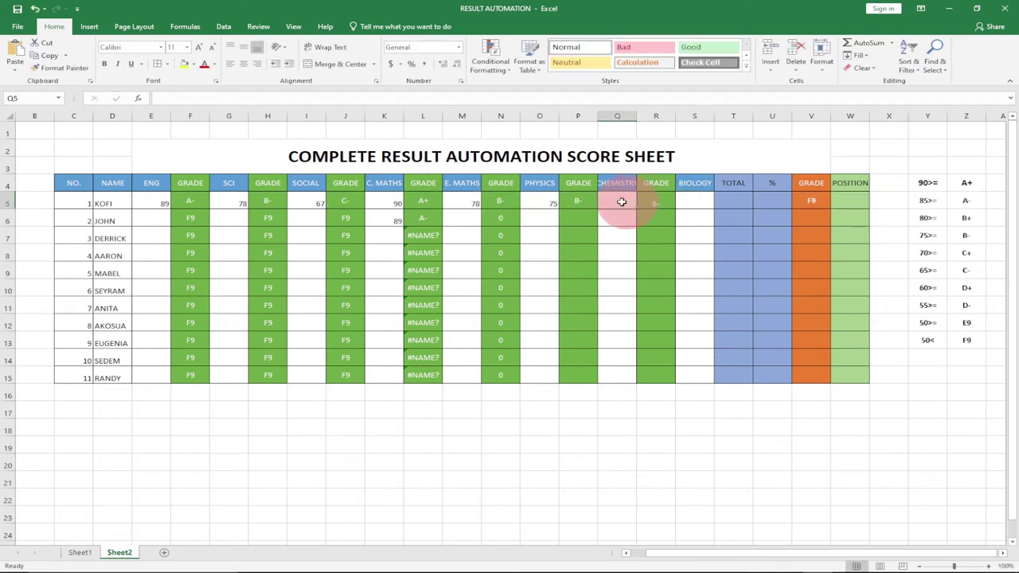
double_click(514, 201)
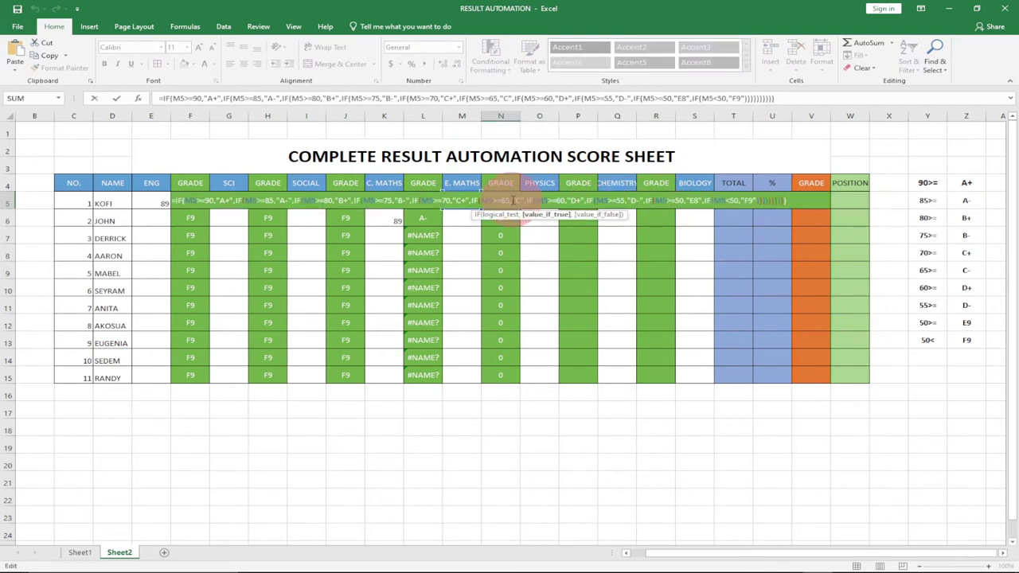
key("Return")
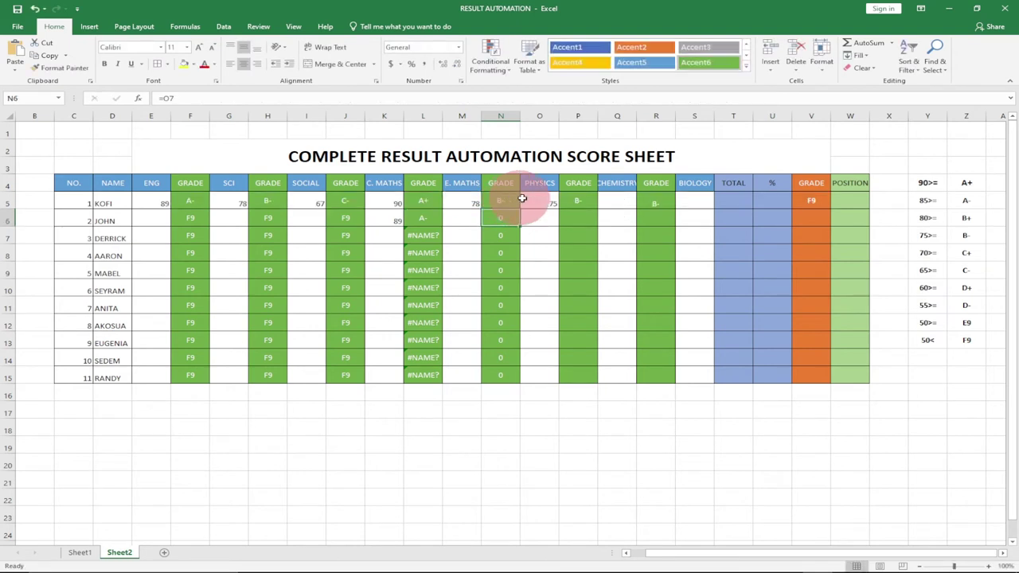
double_click(578, 200)
key("Return")
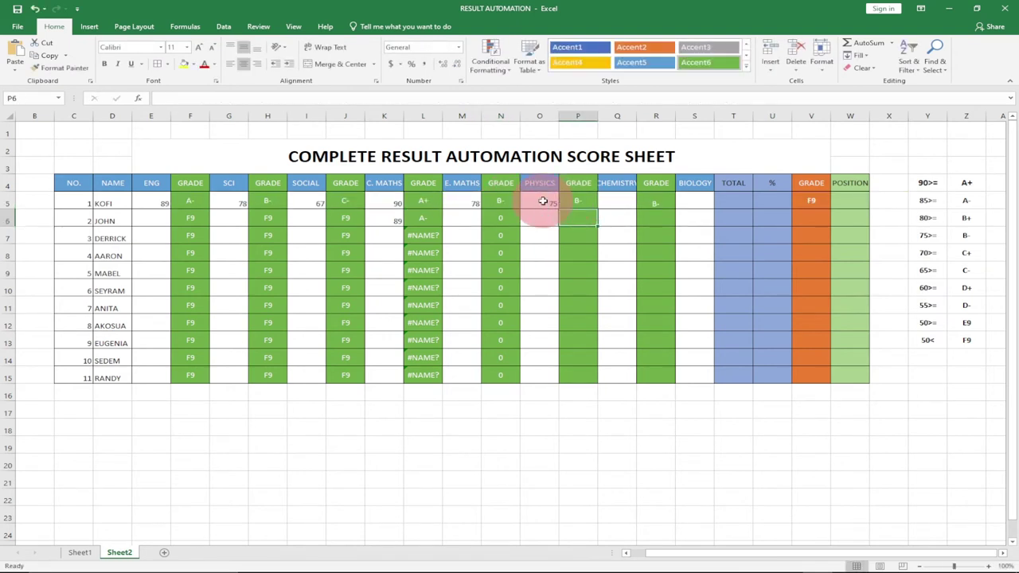
left_click(630, 203)
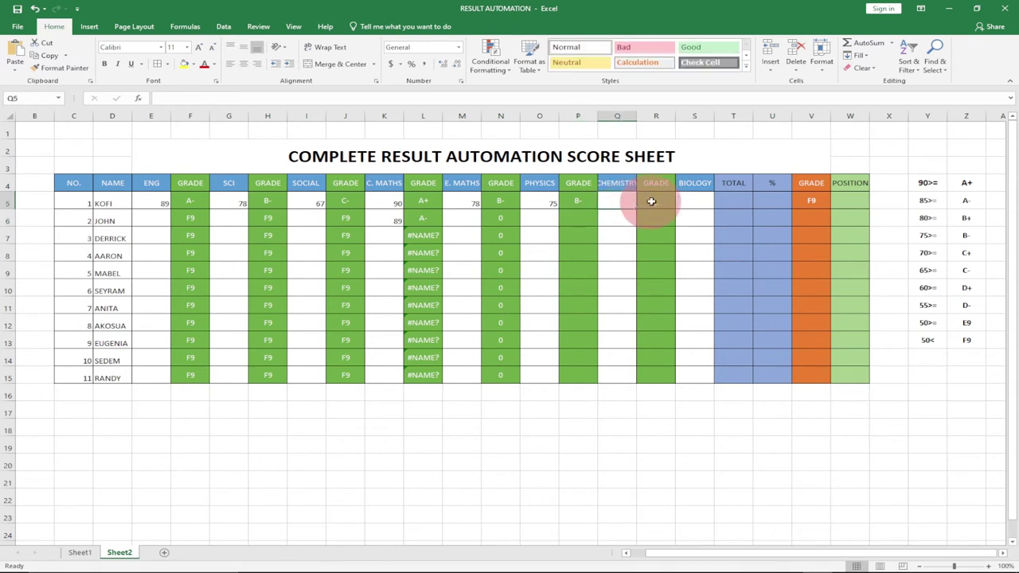
double_click(655, 202)
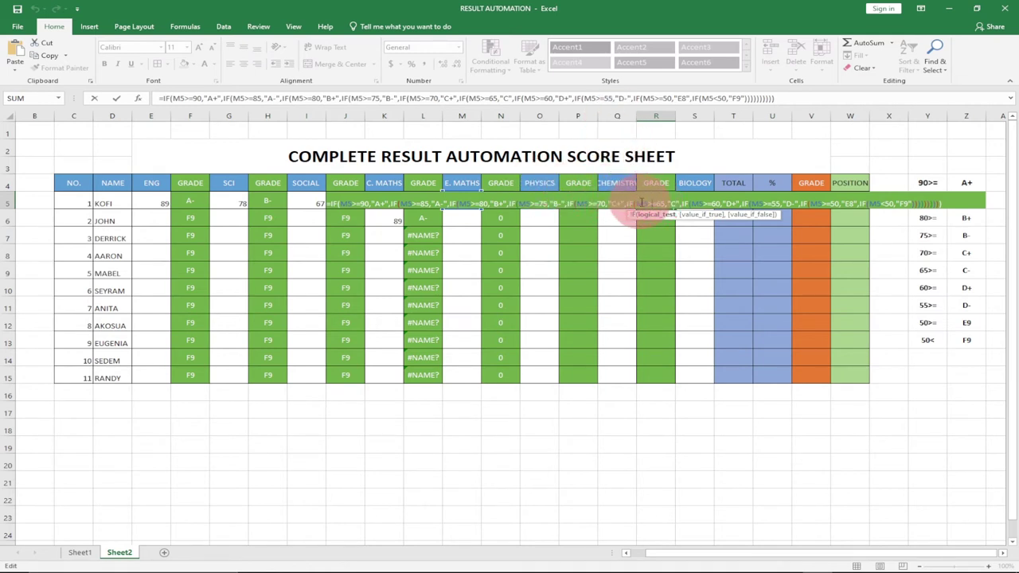
left_click(642, 204)
In R5's formula, change the 65, 60, 55, 50 and below-50 tests from M5 to Q5
key("BackSpace")
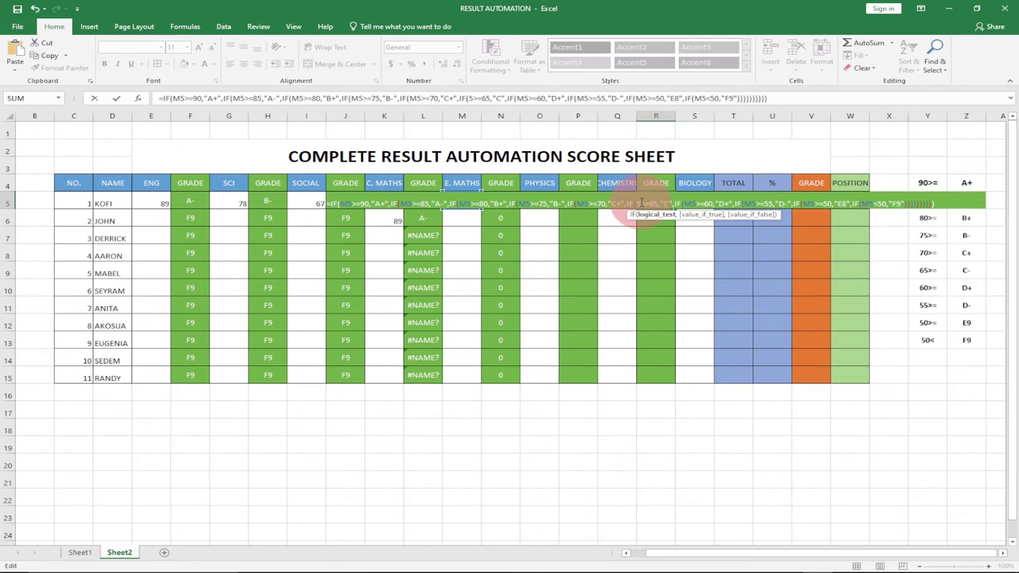
type("Q")
left_click(698, 203)
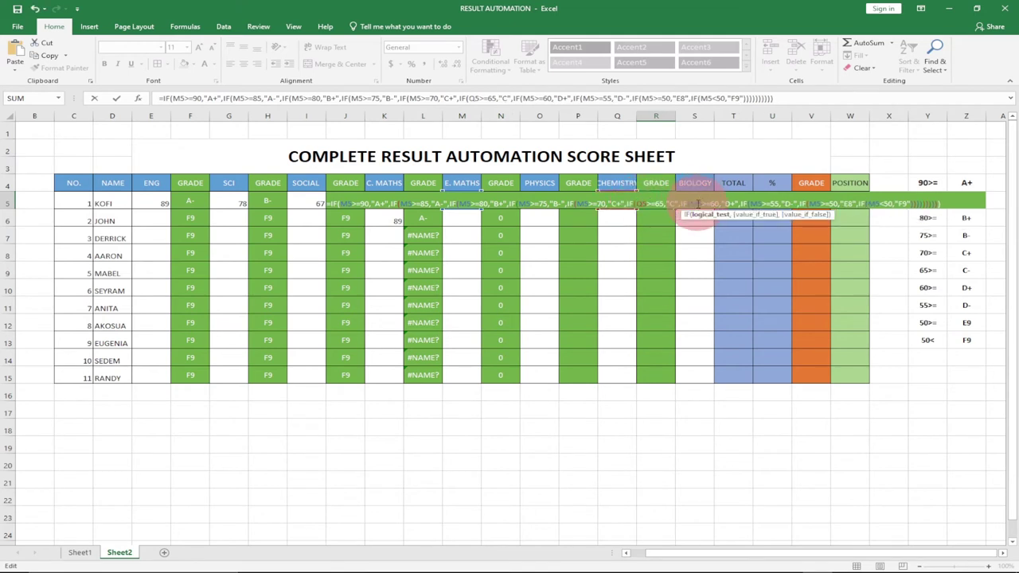
key("BackSpace")
type("Q")
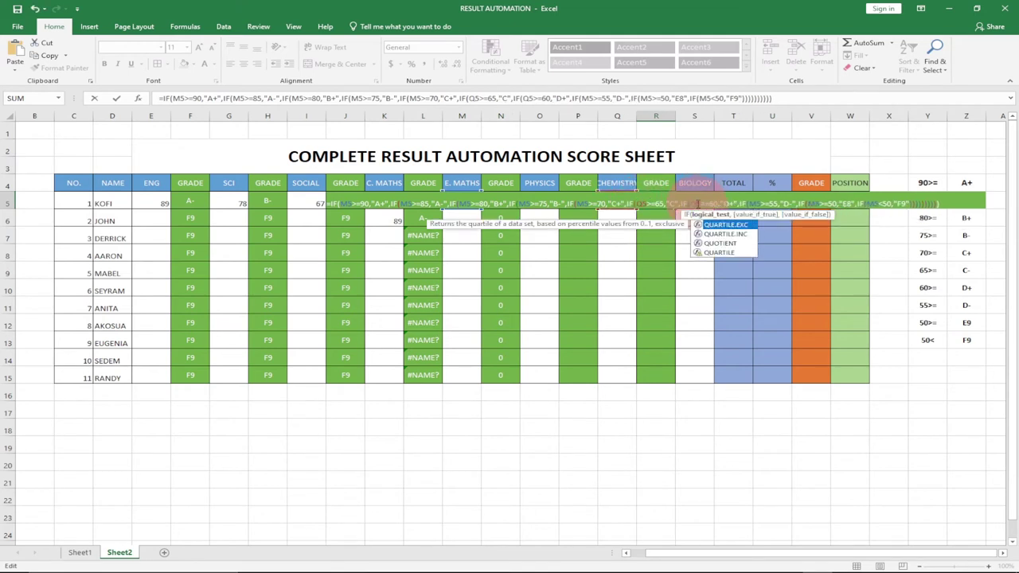
left_click(755, 204)
key("BackSpace")
type("Q")
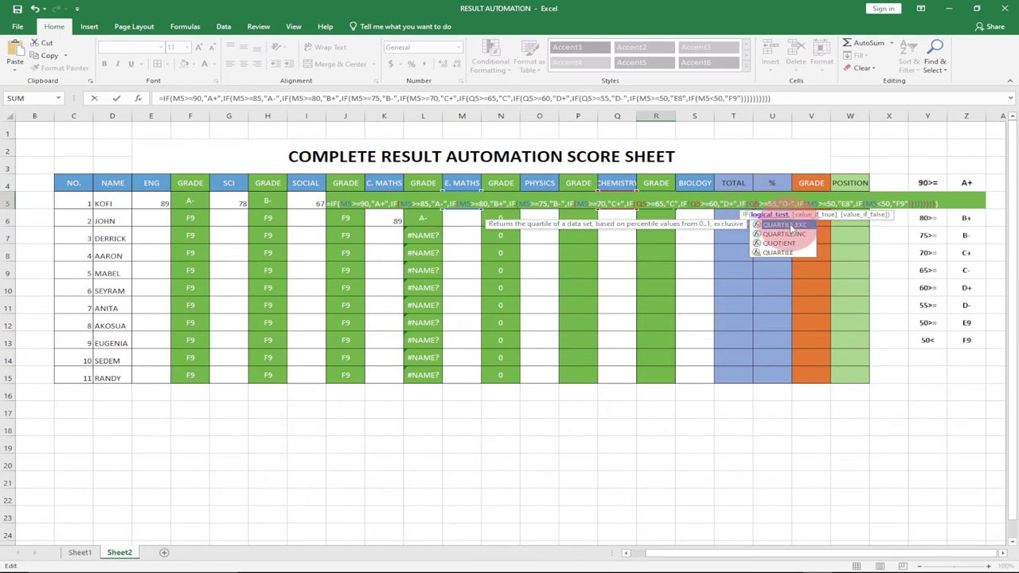
left_click(814, 203)
key("BackSpace")
type("Q")
left_click(872, 202)
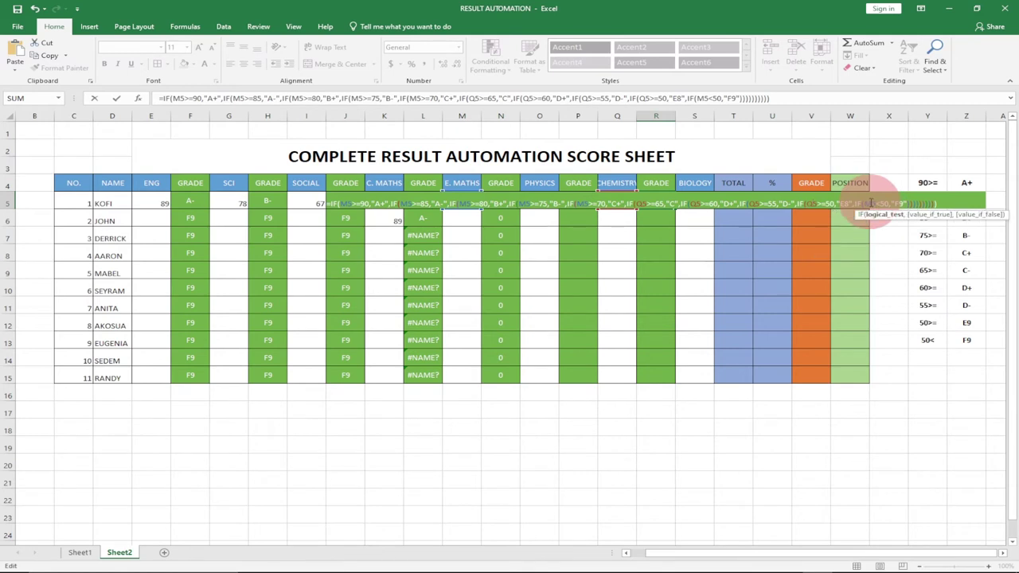
key("BackSpace")
type("Q")
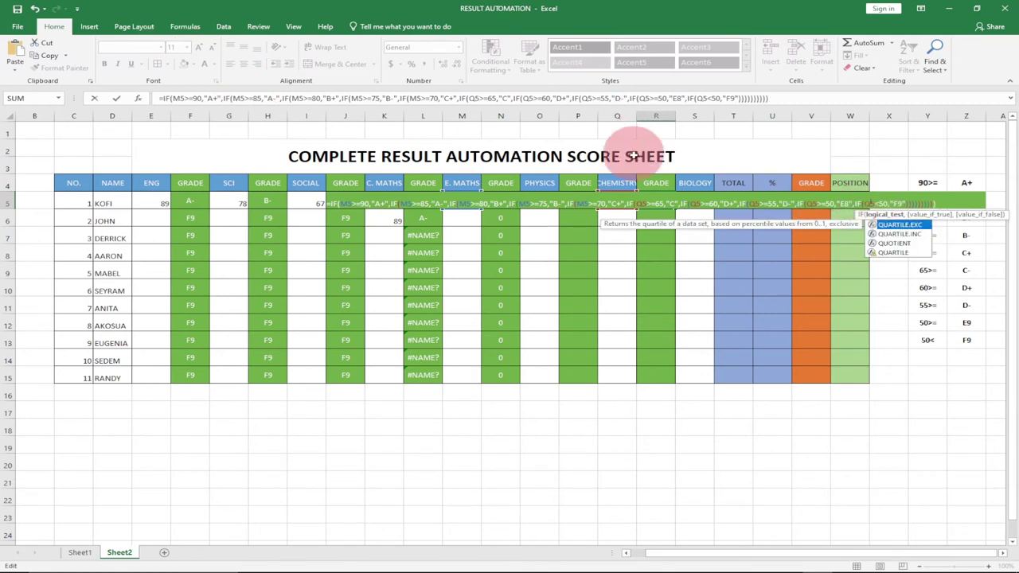
Change the 70, 75, 80, 85 and 90 tests to Q5 and commit the Chemistry grade formula
left_click(585, 205)
key("BackSpace")
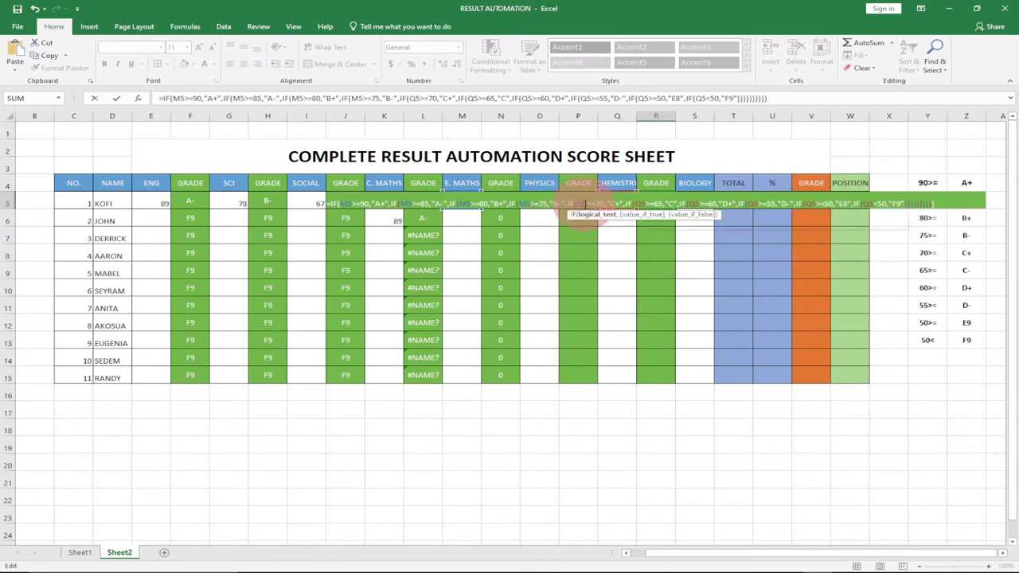
type("Q")
left_click(525, 205)
key("BackSpace")
type("Q")
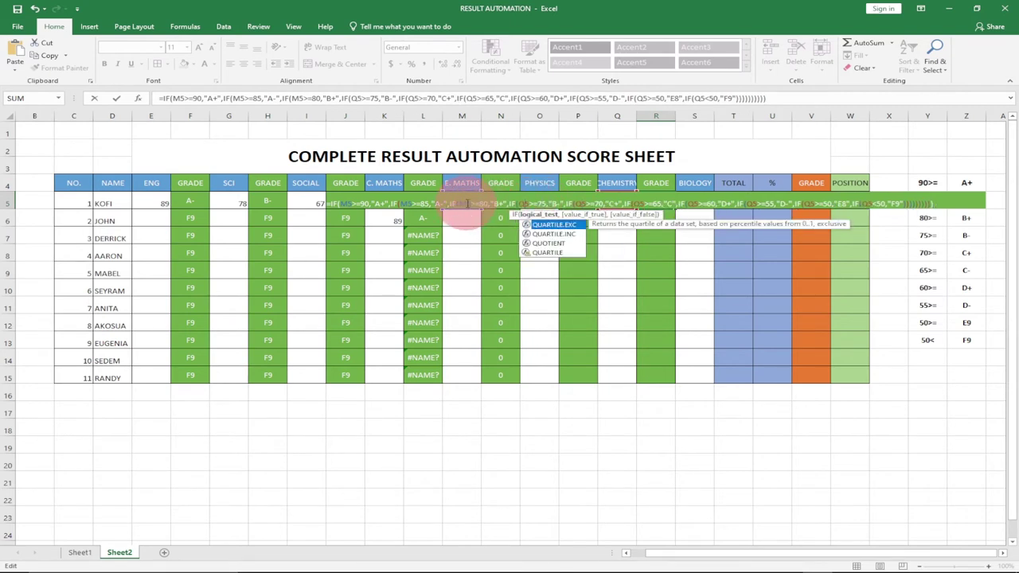
left_click(467, 203)
key("BackSpace")
type("Q")
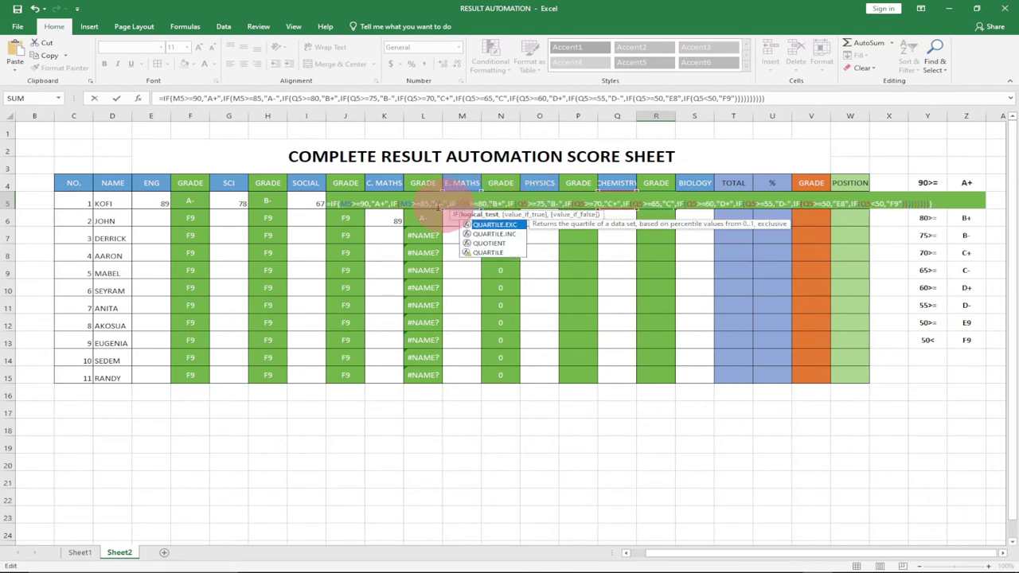
left_click(408, 204)
key("BackSpace")
type("Q")
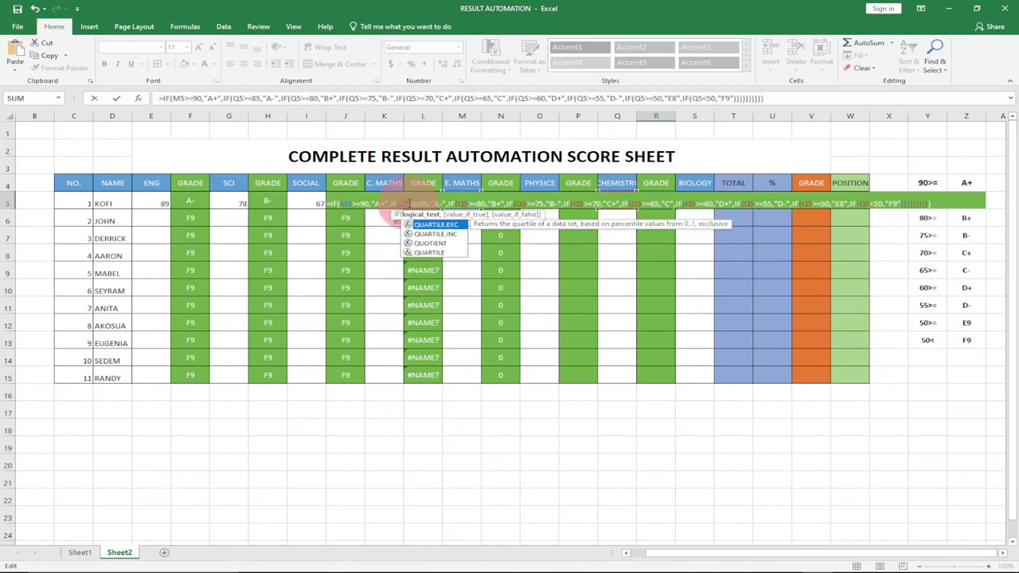
left_click(349, 203)
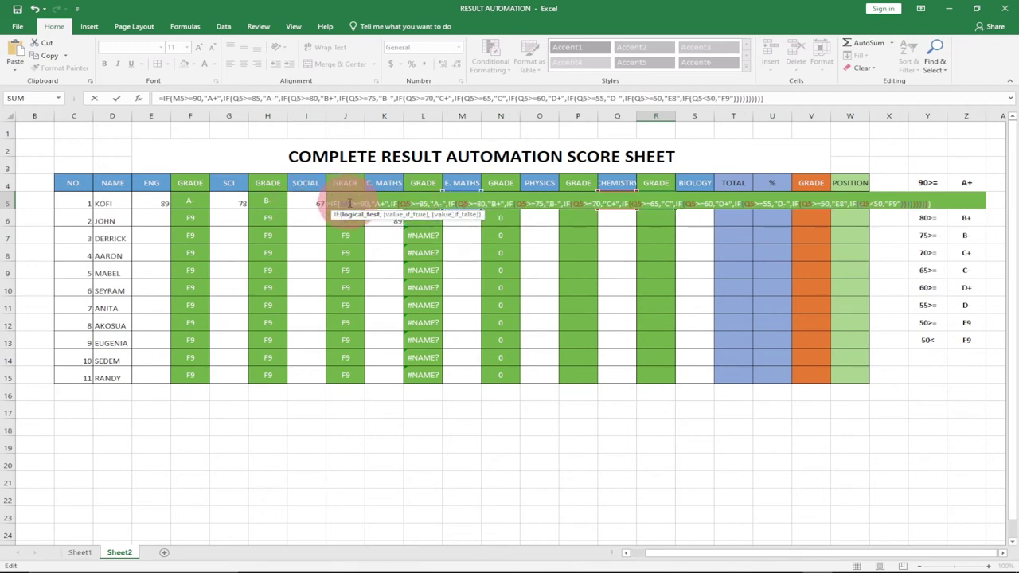
key("BackSpace")
type("Q")
key("Return")
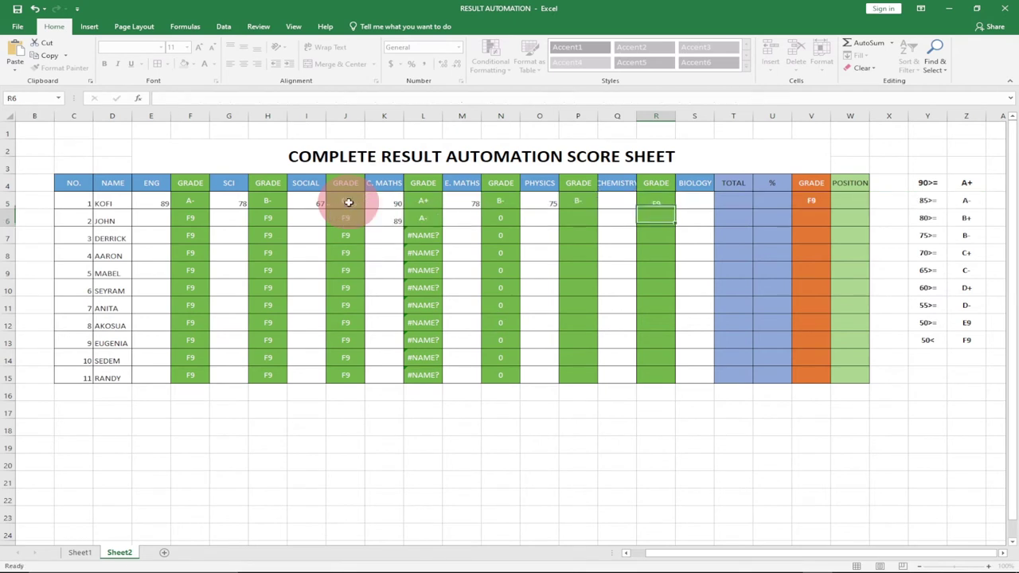
left_click(620, 199)
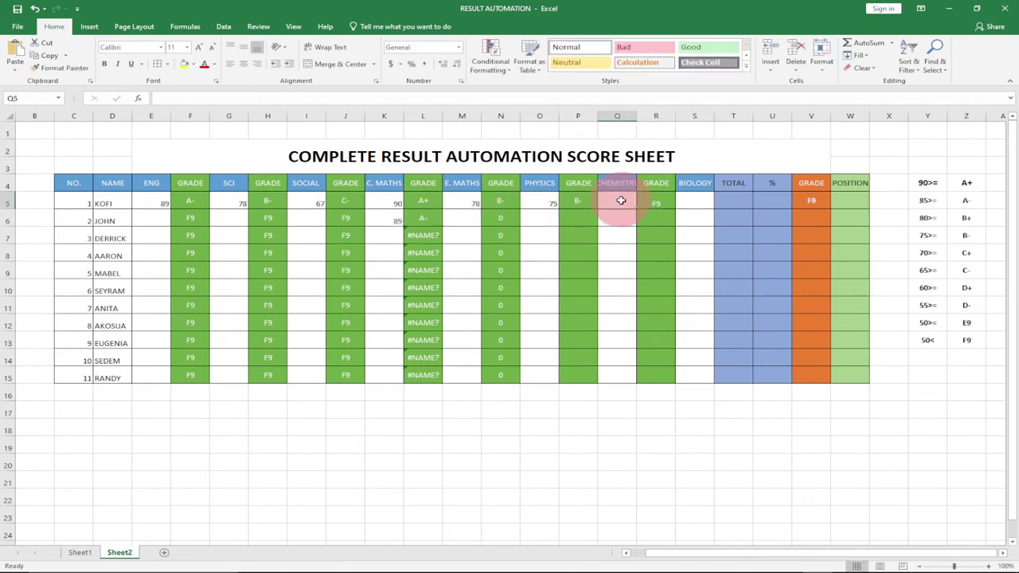
Enter a Chemistry score of 68 and make R5's 65-or-more branch return C-
type("68")
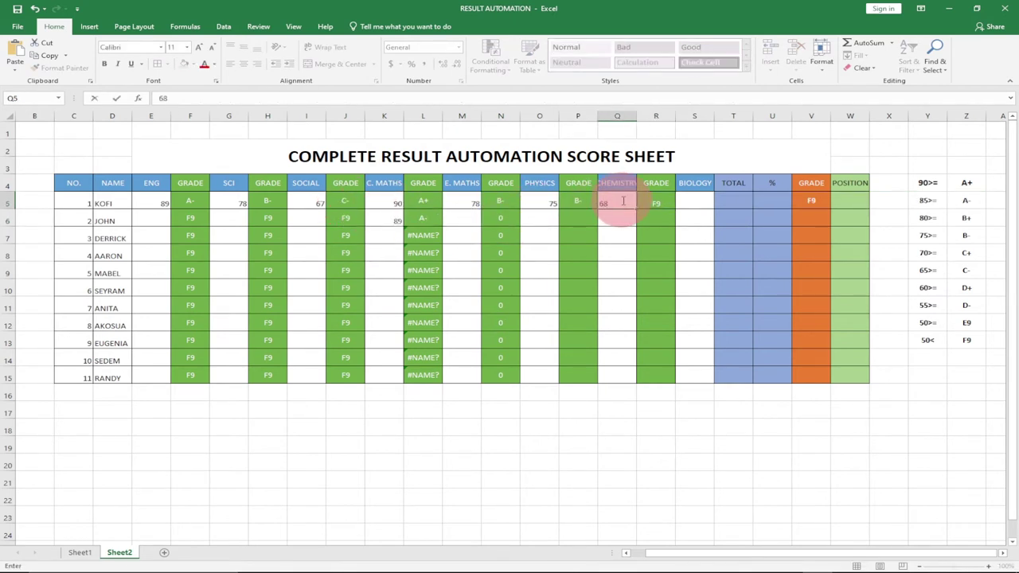
key("Return")
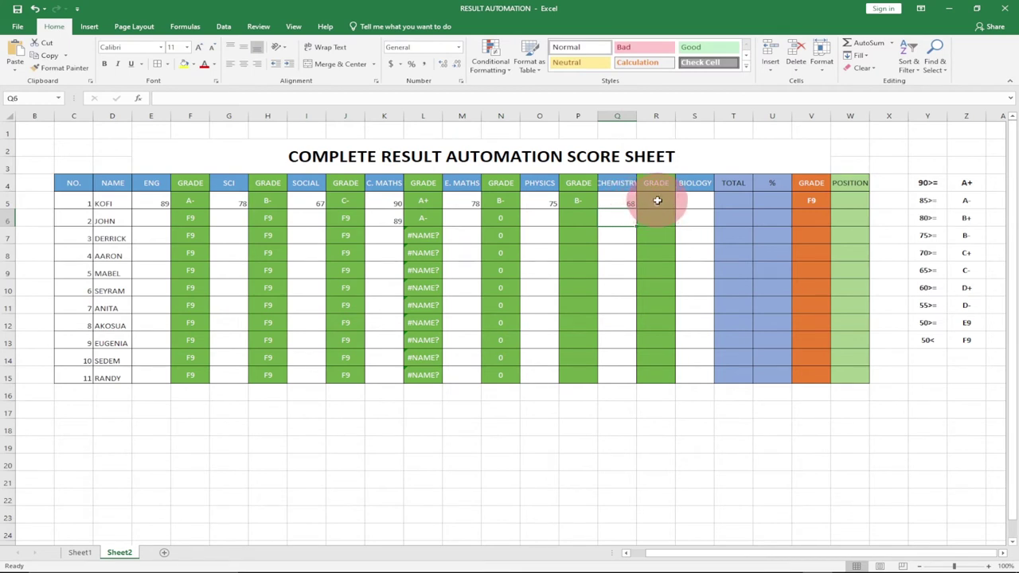
double_click(657, 200)
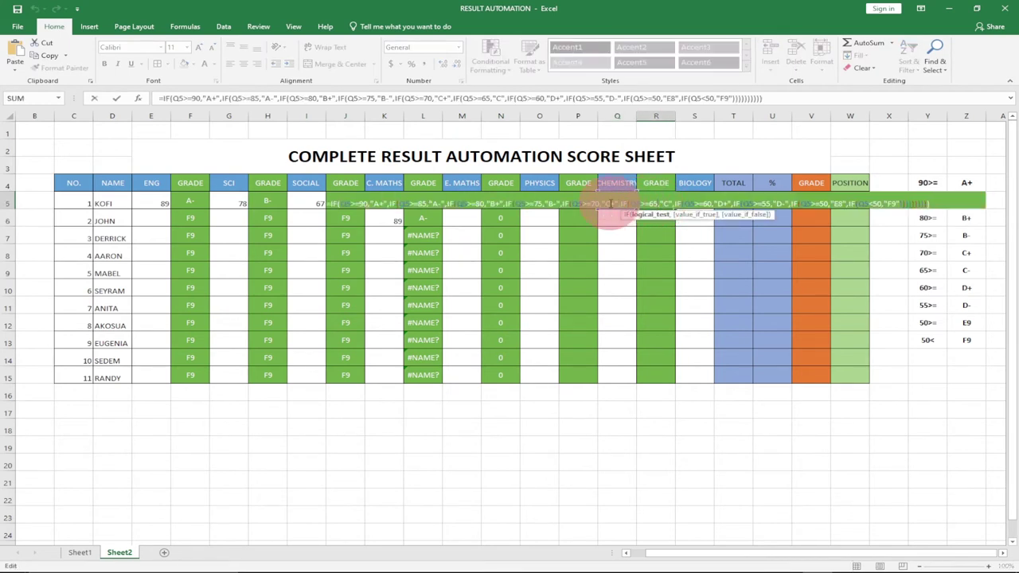
left_click(656, 207)
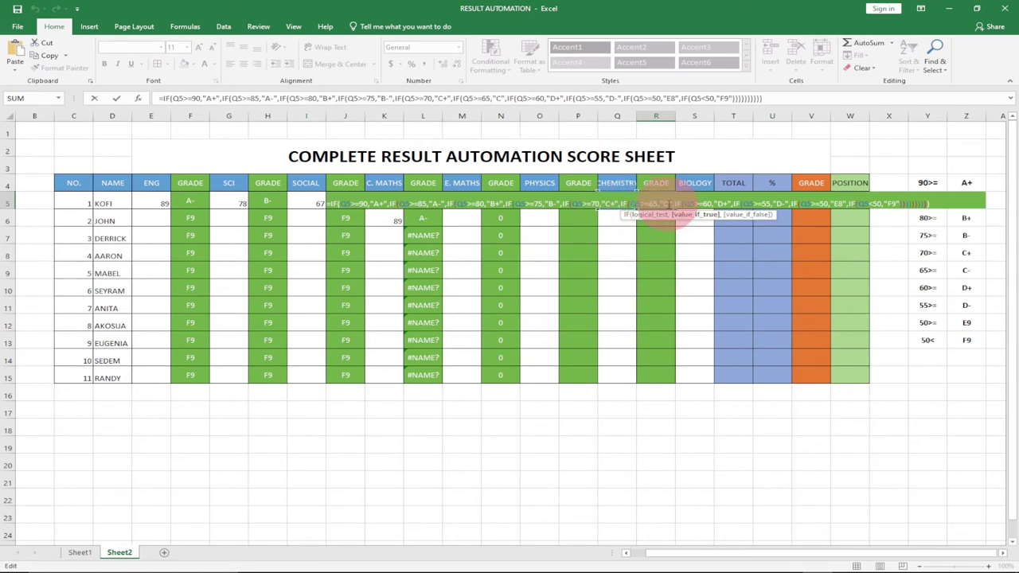
key("Return")
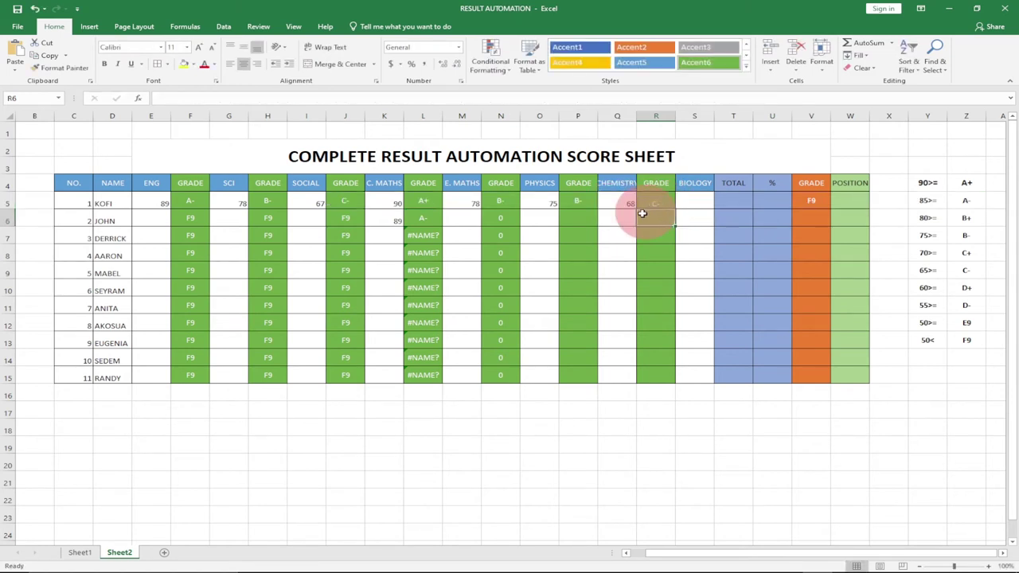
Make the Physics (P5) and E. Maths (N5) grade formulas return C- for 65 or more
double_click(585, 203)
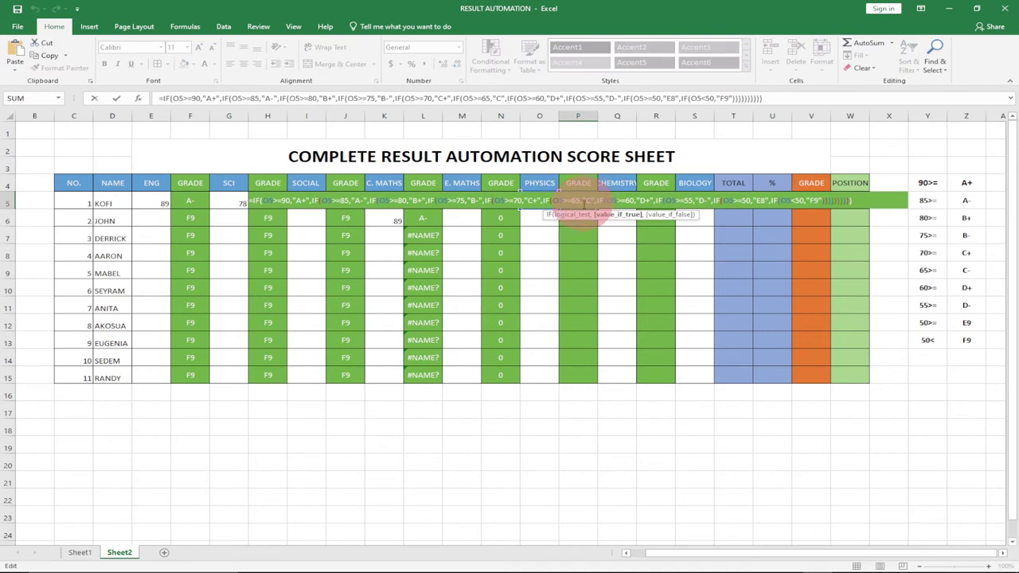
left_click(604, 209)
key("Return")
left_click(500, 199)
double_click(496, 204)
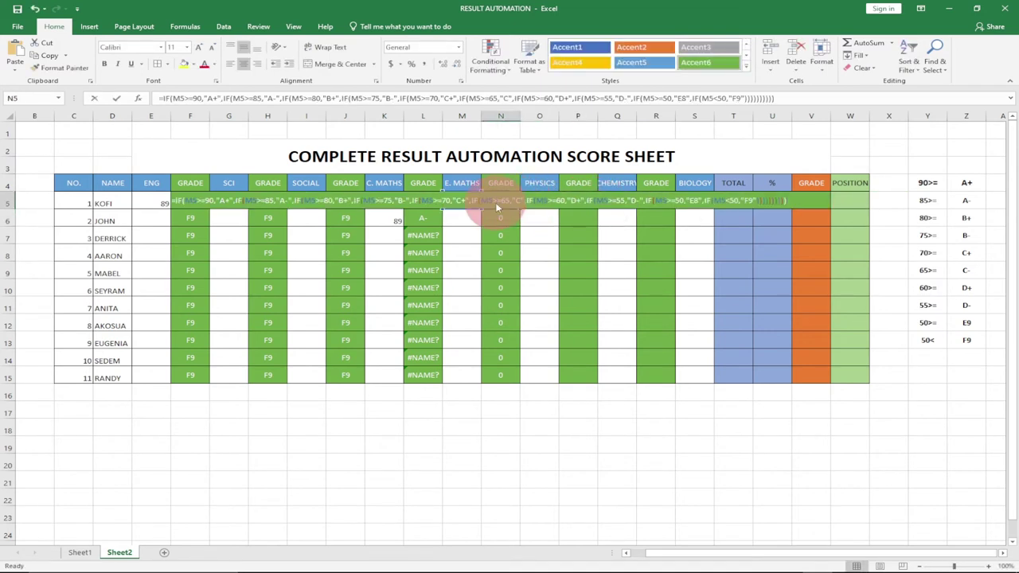
left_click(519, 200)
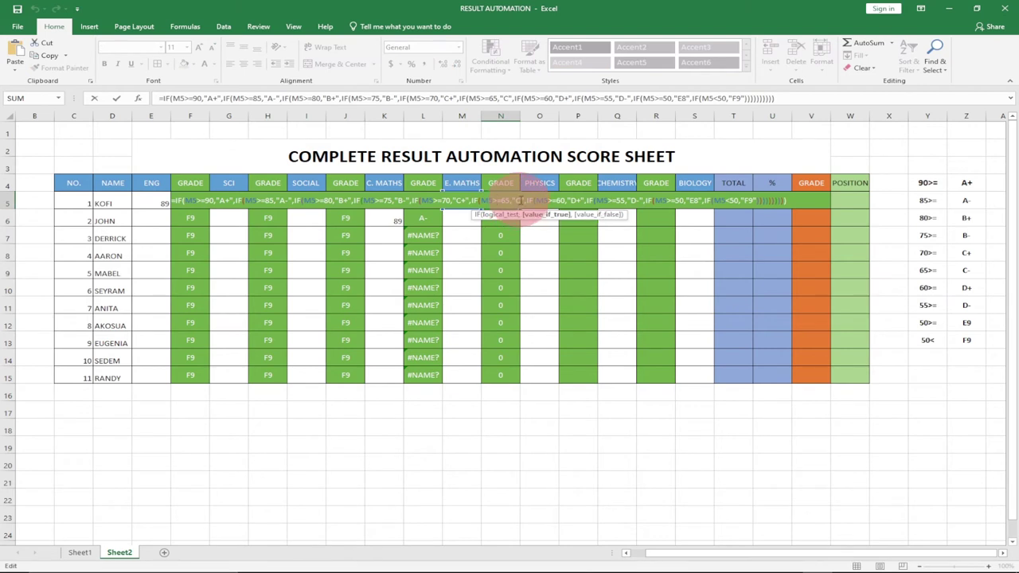
key("Return")
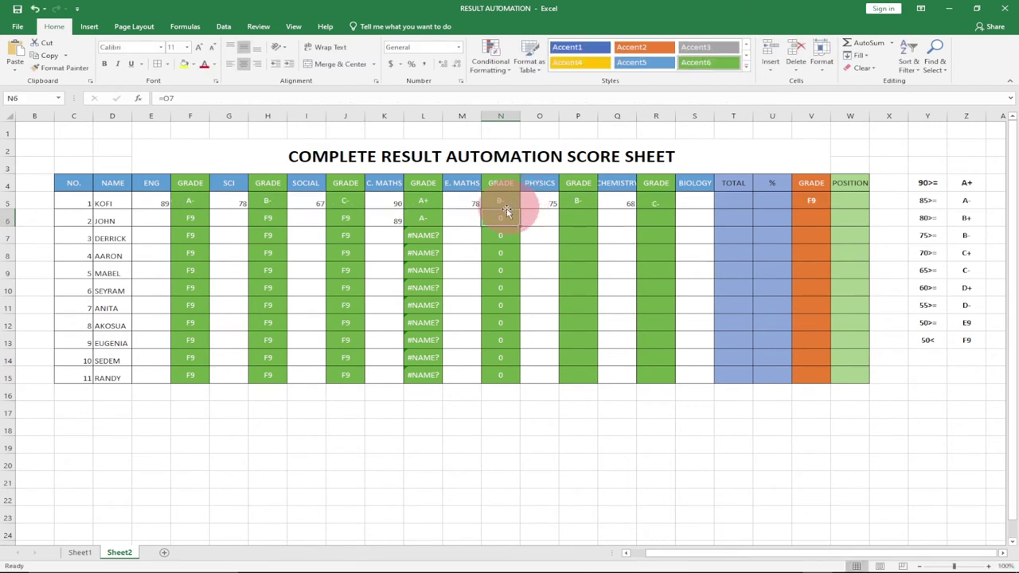
Apply the same C- change to the C. Maths, Social and Science grade formulas in L5, J5, H5
double_click(422, 201)
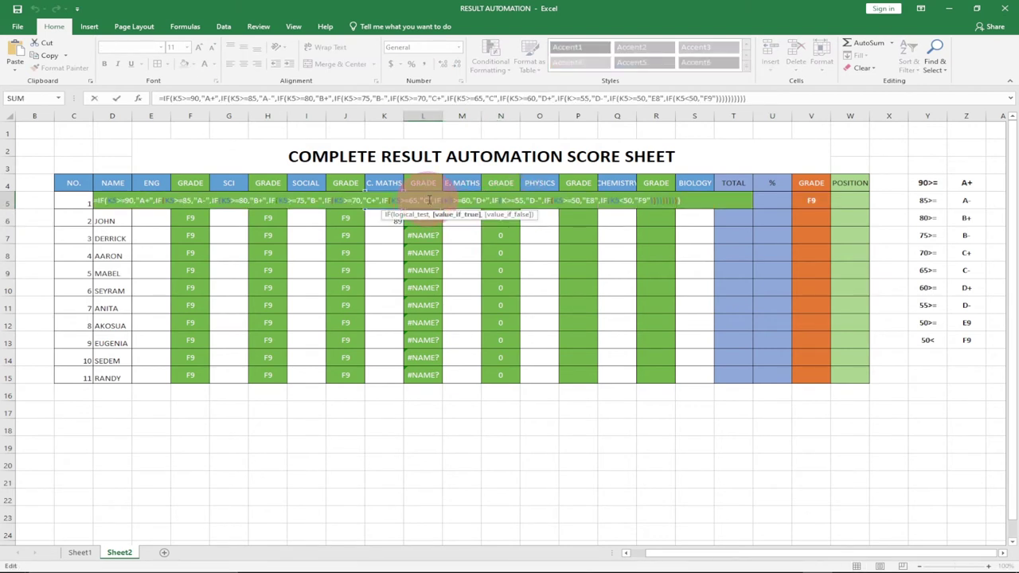
key("Return")
double_click(345, 201)
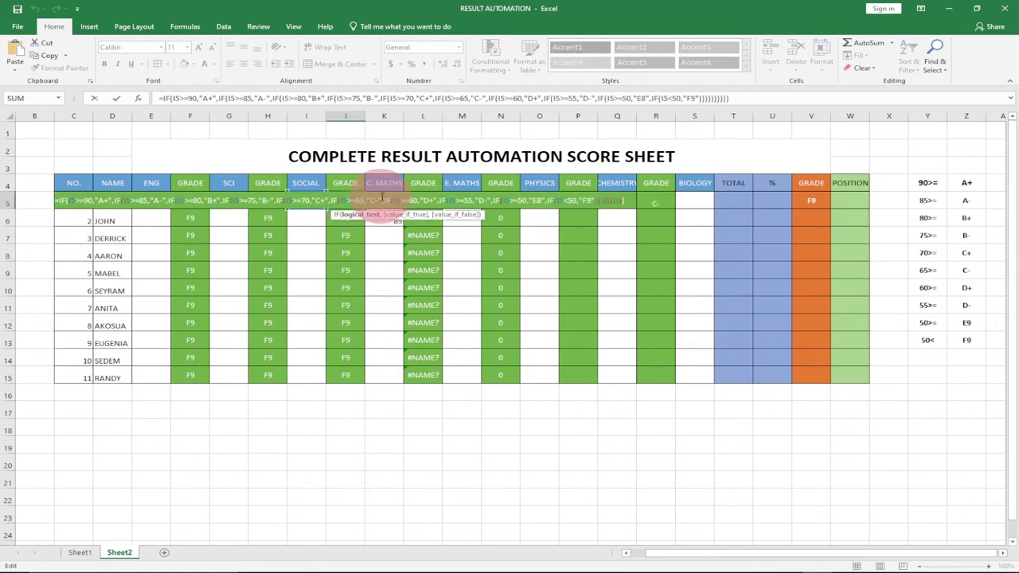
key("Return")
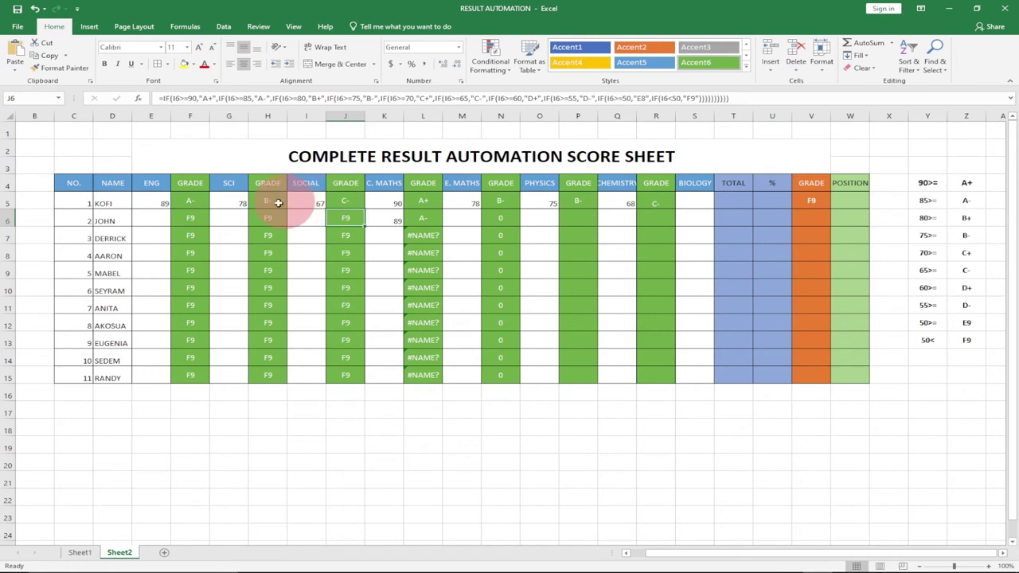
double_click(271, 201)
left_click(348, 201)
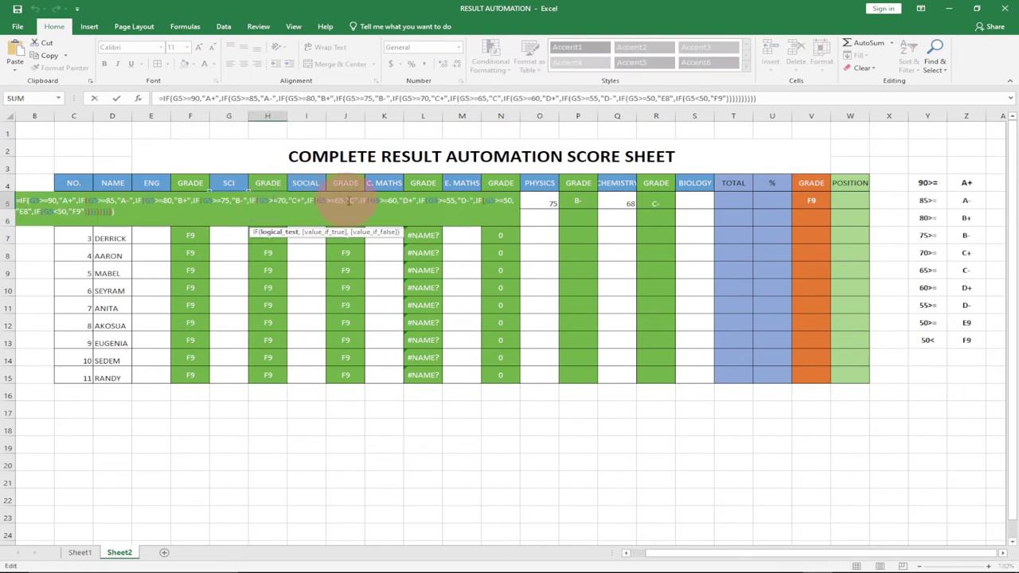
left_click(351, 200)
key("Return")
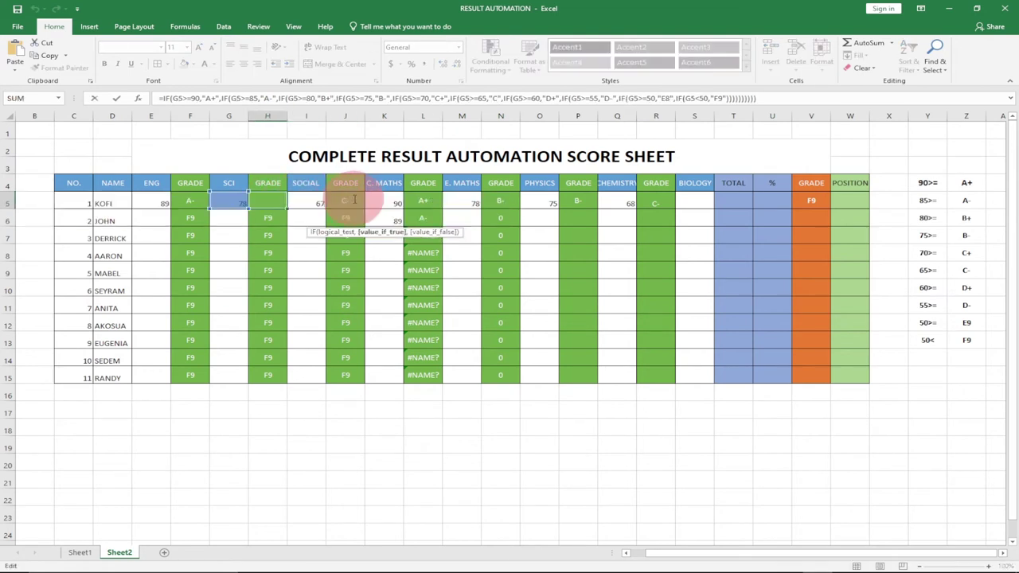
Update the English grade in F5 and the overall grade in V5 to return C-
double_click(190, 201)
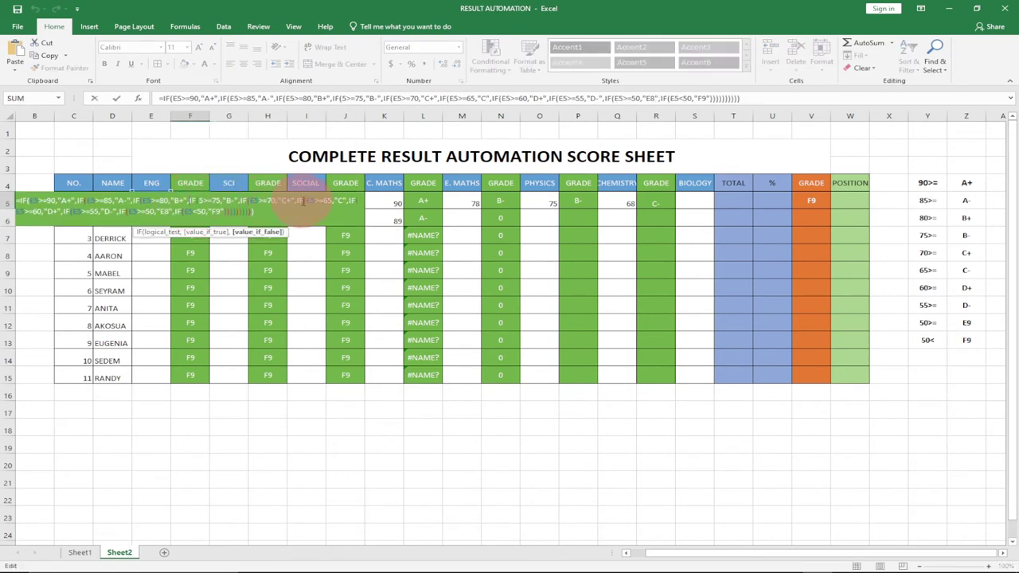
left_click(345, 201)
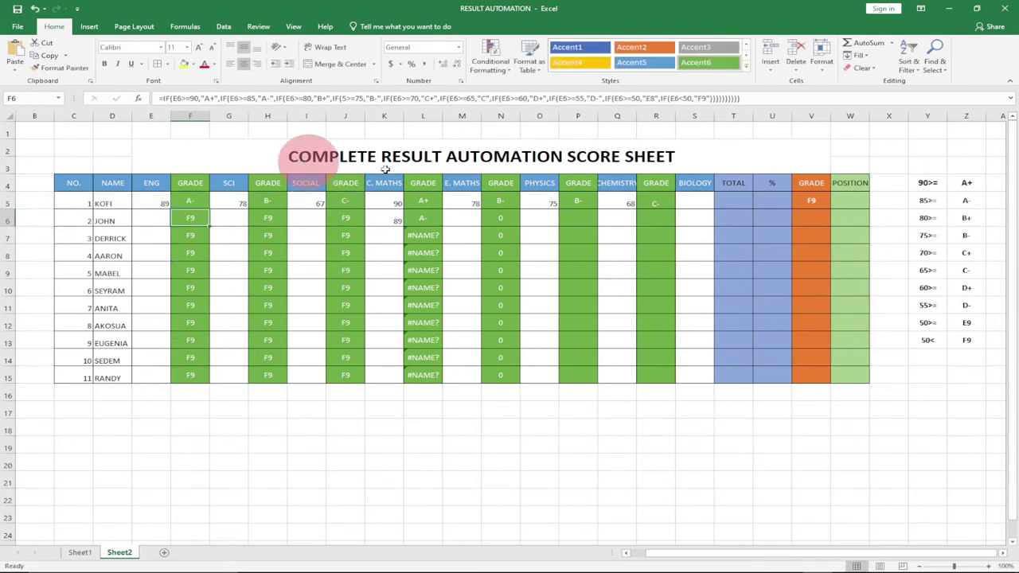
double_click(809, 201)
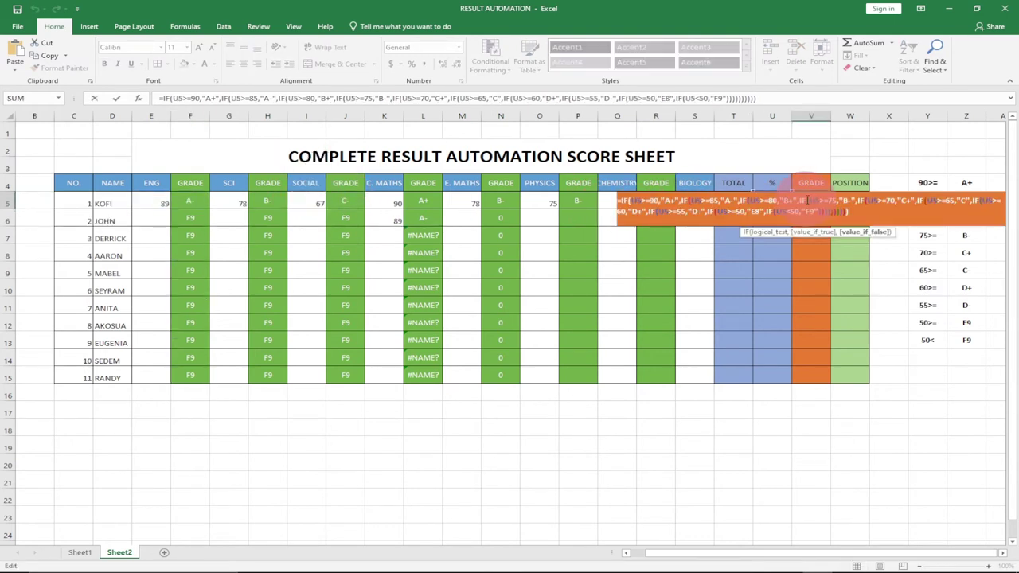
left_click(967, 201)
type("-")
key("Return")
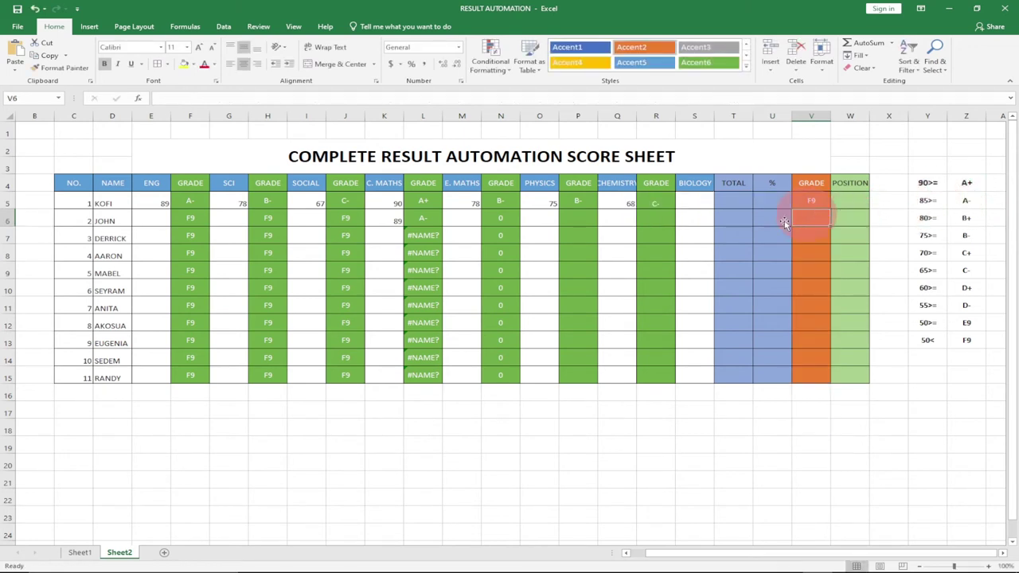
left_click(691, 196)
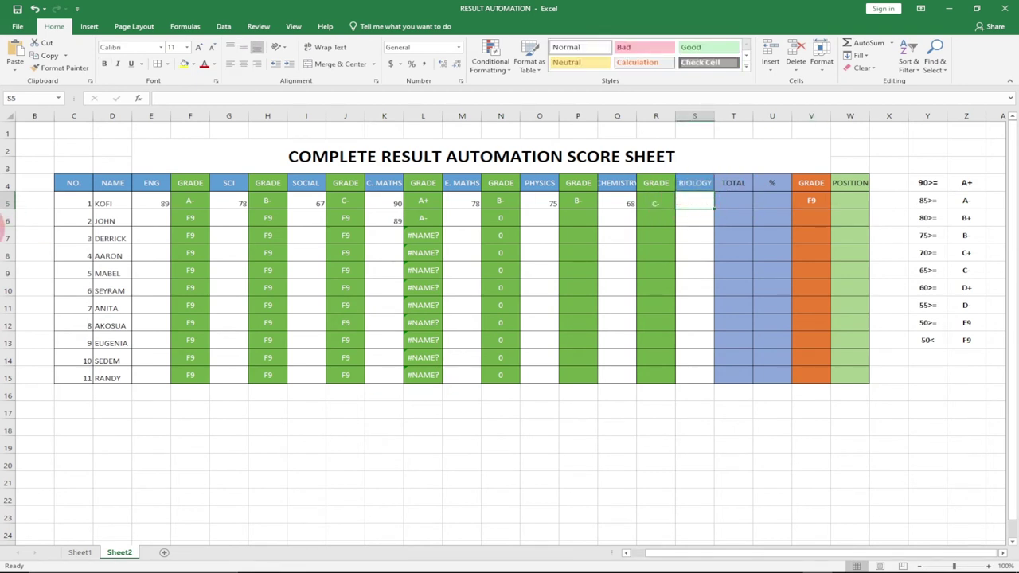
Widen the CHEMISTRY column so its heading fits
left_click(725, 196)
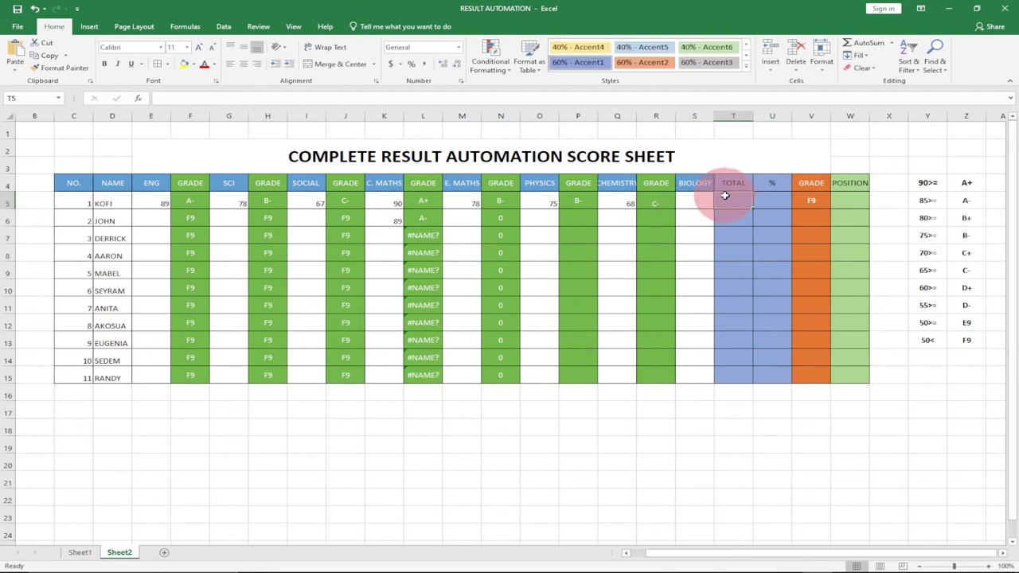
left_click(613, 186)
left_click(615, 116)
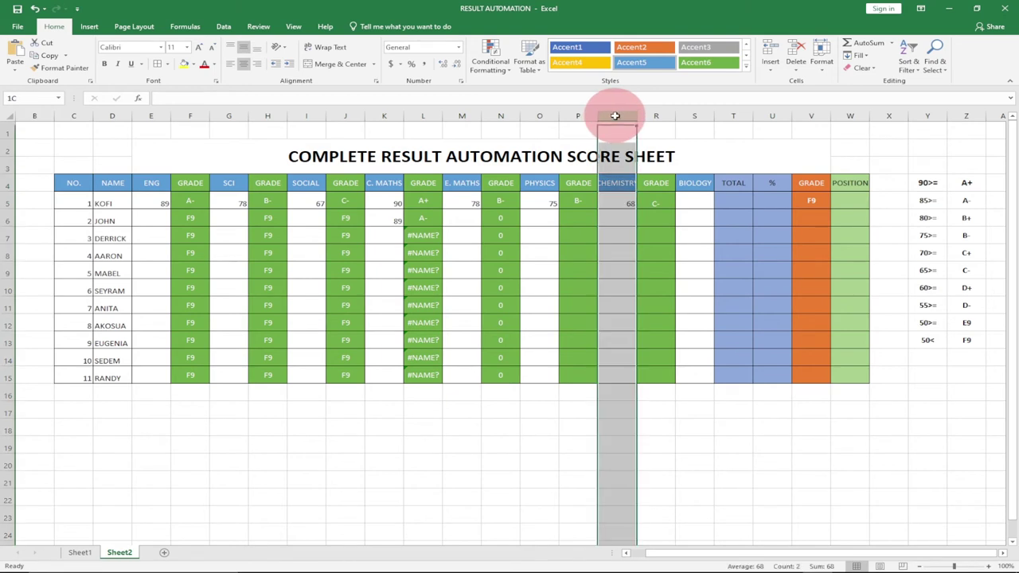
left_click_drag(637, 115, 648, 119)
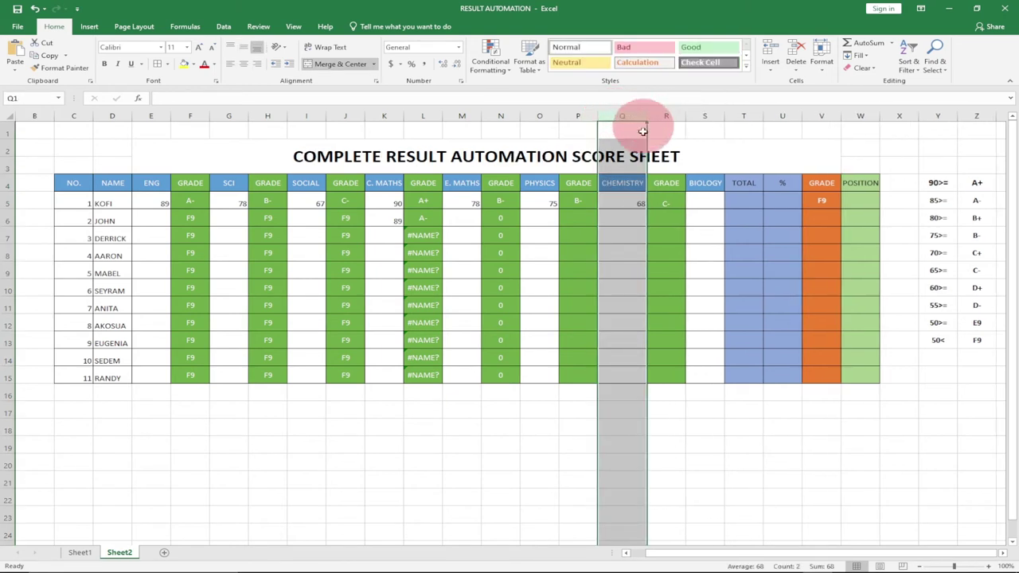
Insert a new column before TOTAL and head it GRADE in T4
left_click(616, 204)
left_click(728, 183)
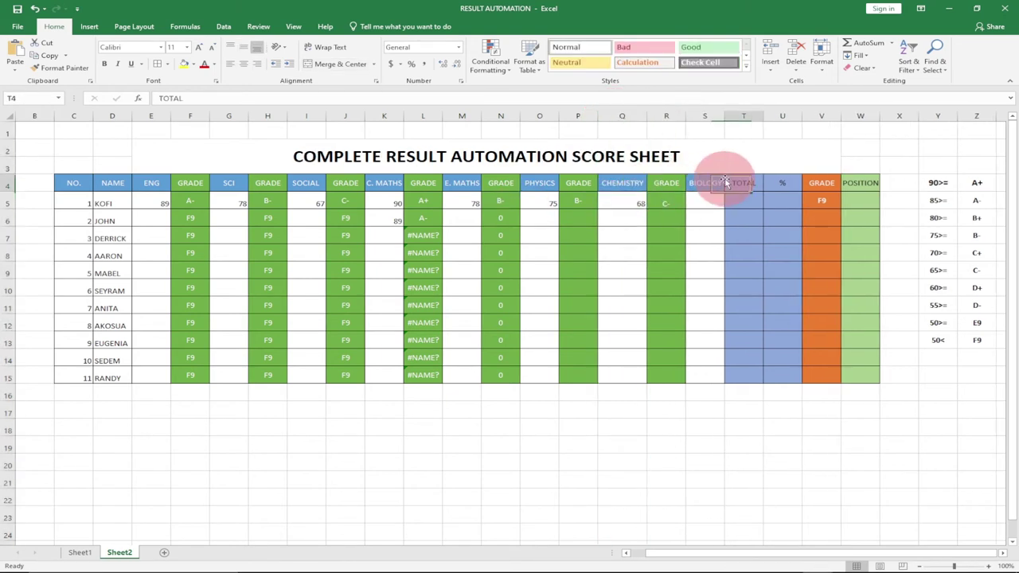
left_click(743, 117)
right_click(742, 117)
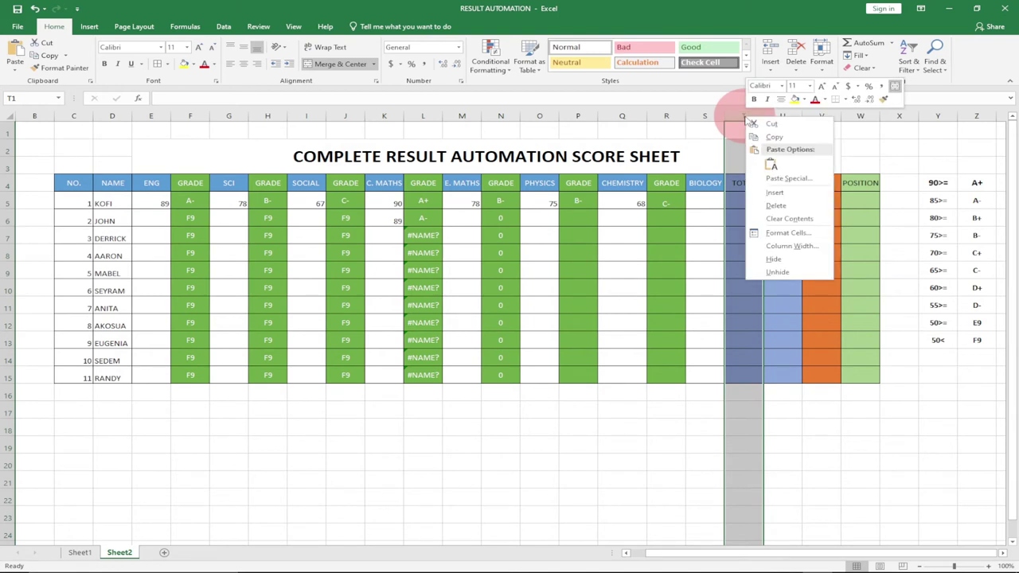
left_click(775, 195)
left_click(750, 185)
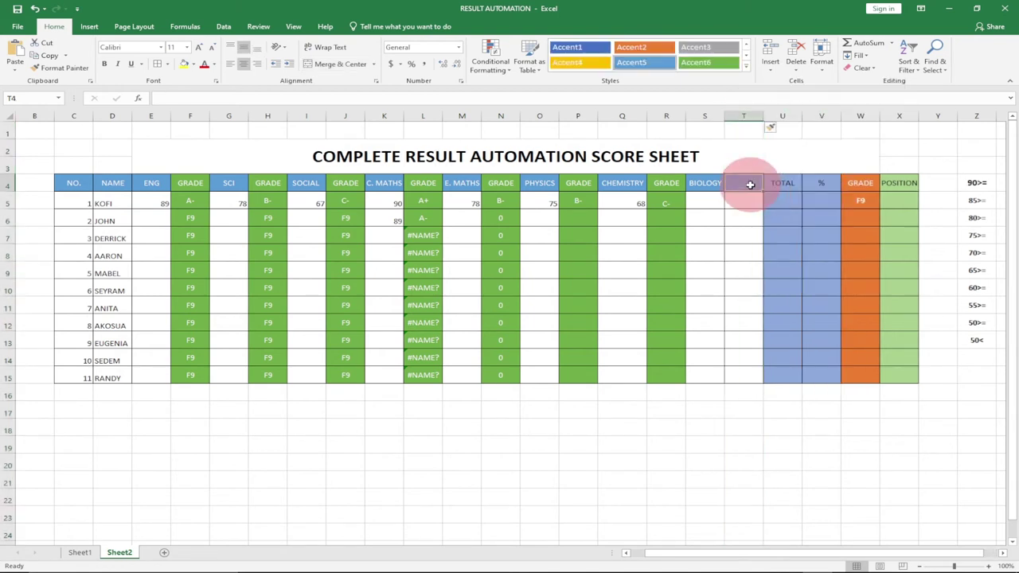
type("GRADE")
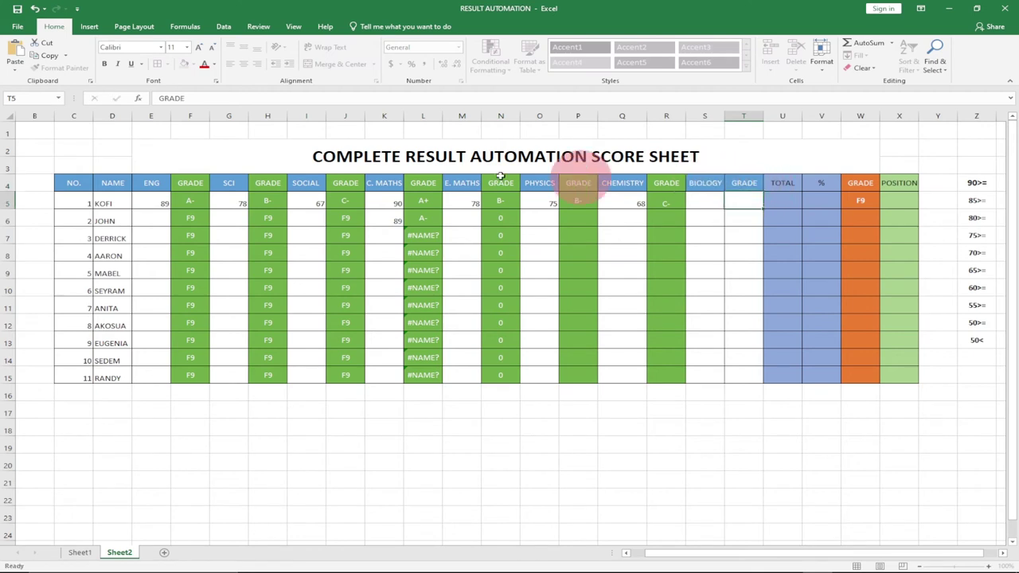
key("Return")
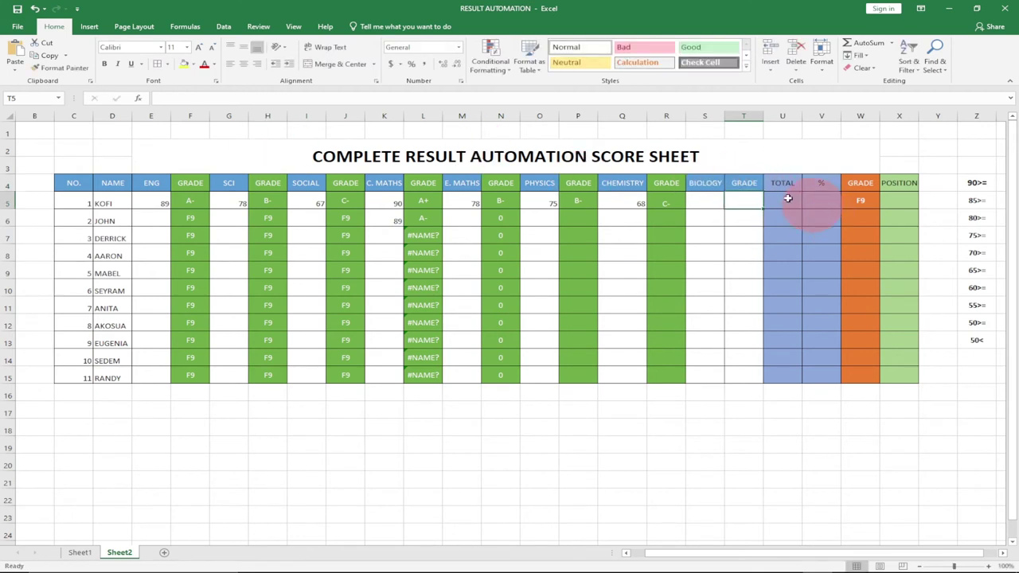
Apply the green Accent6 style to T4:T15 and paste the nested IF formula into T5
left_click(738, 181)
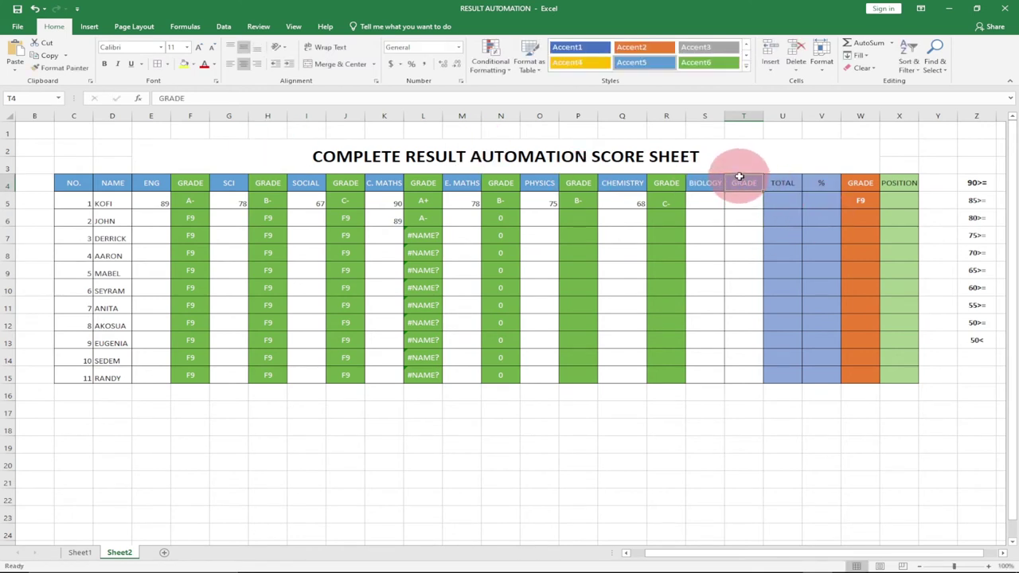
left_click_drag(739, 177, 735, 378)
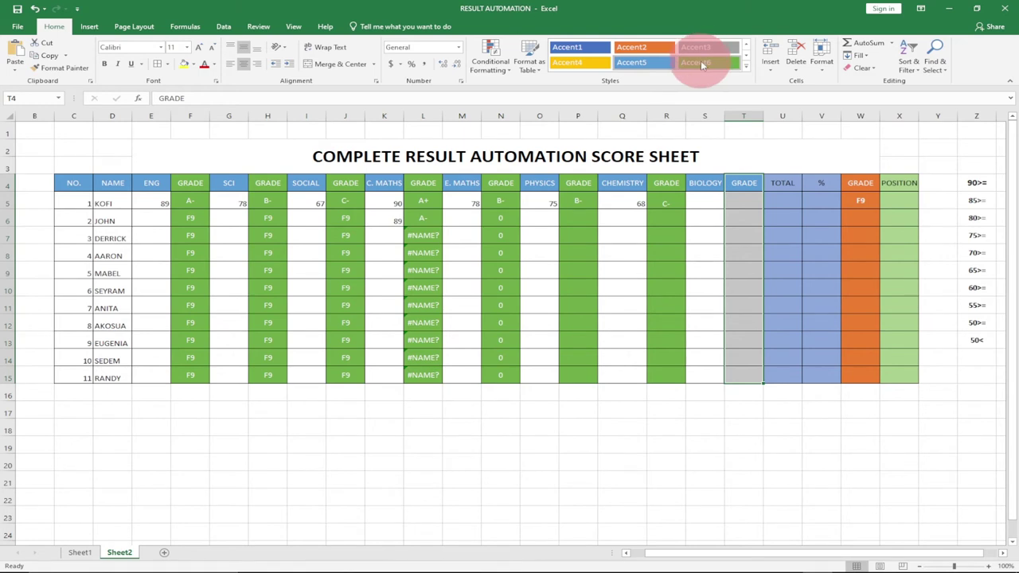
left_click(701, 62)
left_click(743, 202)
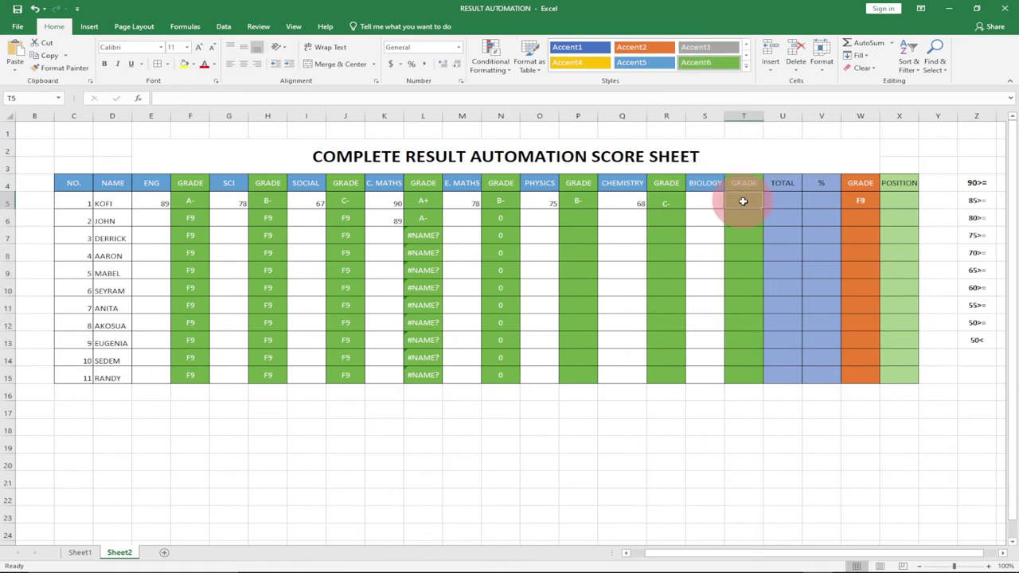
double_click(743, 201)
type("=IF(M5>=90,\"A+\",IF(M5>=85,\"A-\",IF(M5>=80,\"B+\",IF(M5>=75,\"B-\",IF(M5>=70,\"C+\",IF(M5>=65,\"C\",IF(M5>=60,\"D+\",IF(M5>=55,\"D-\",IF(M5>=50,\"E8\",IF(M5<50,\"F9\"))))))))))")
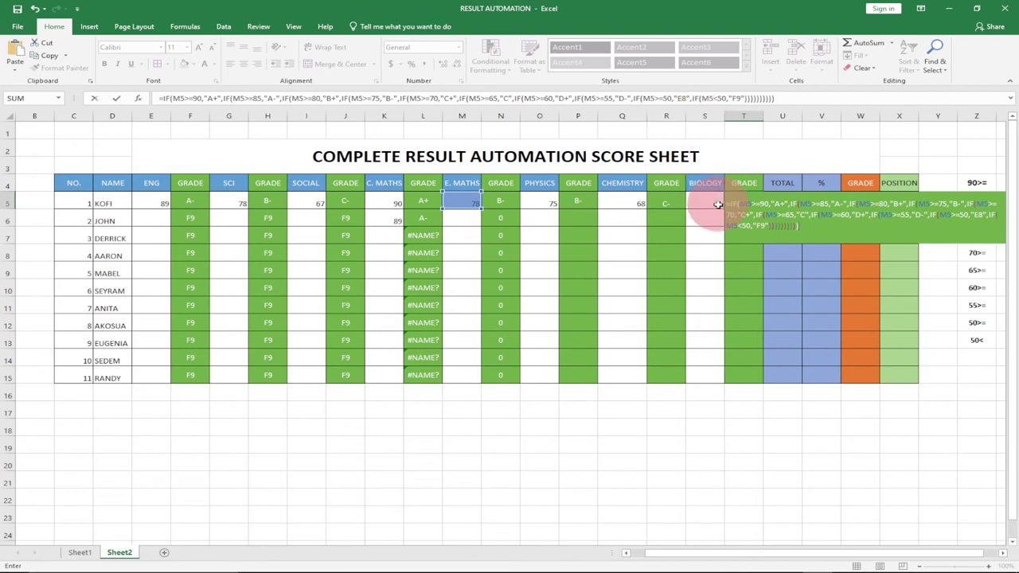
Repoint the first five grade tests in T5's nested IF from M5 to S5
left_click(747, 202)
key("BackSpace")
type("S")
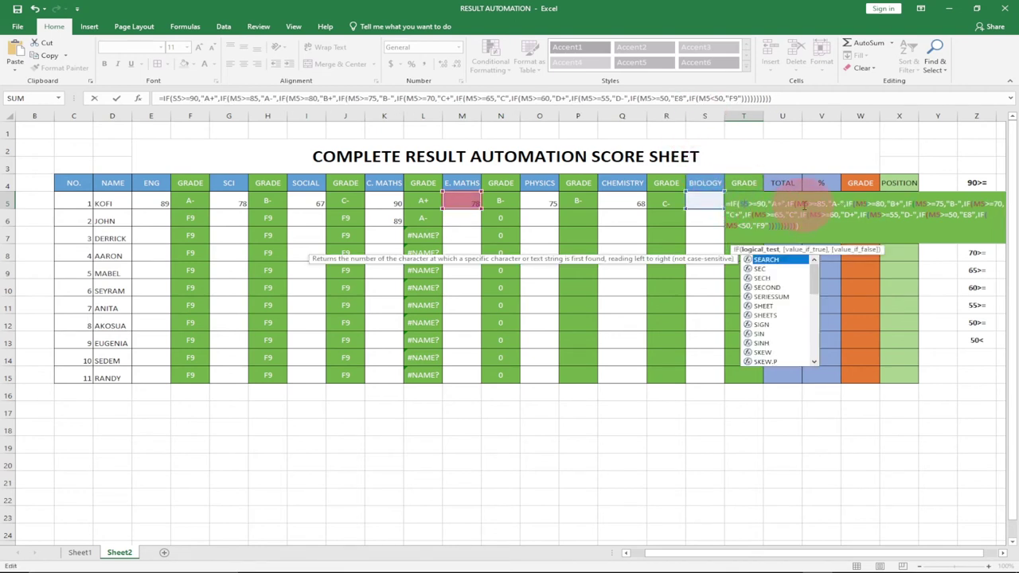
left_click(805, 204)
key("BackSpace")
type("S")
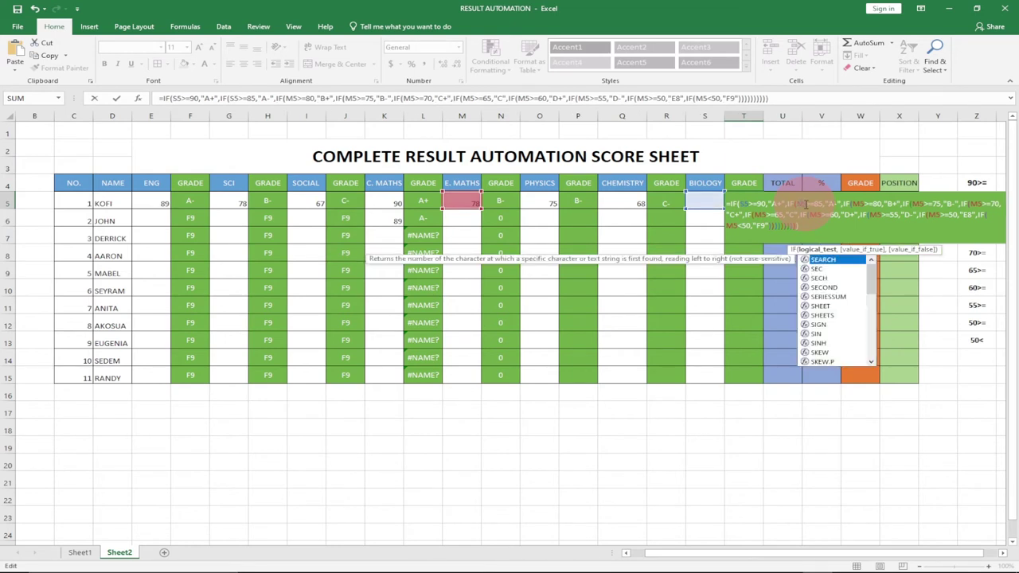
left_click(862, 201)
key("BackSpace")
type("S")
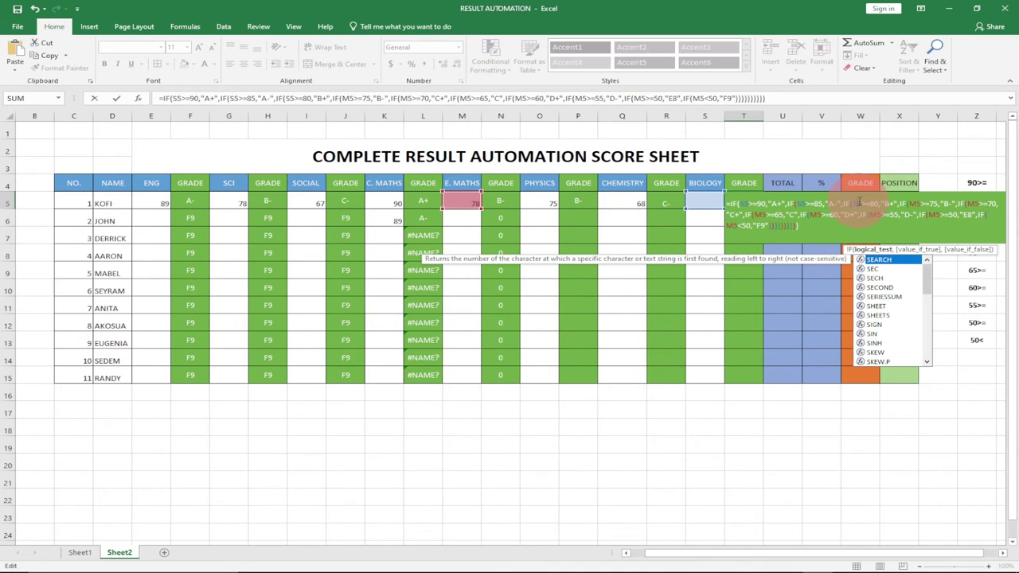
left_click(916, 205)
key("BackSpace")
type("S")
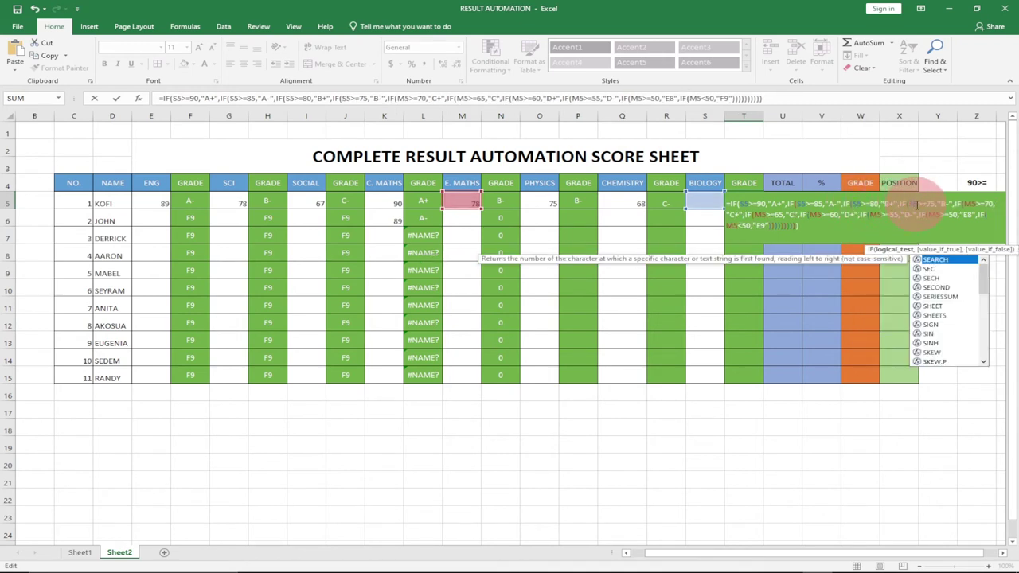
left_click(971, 205)
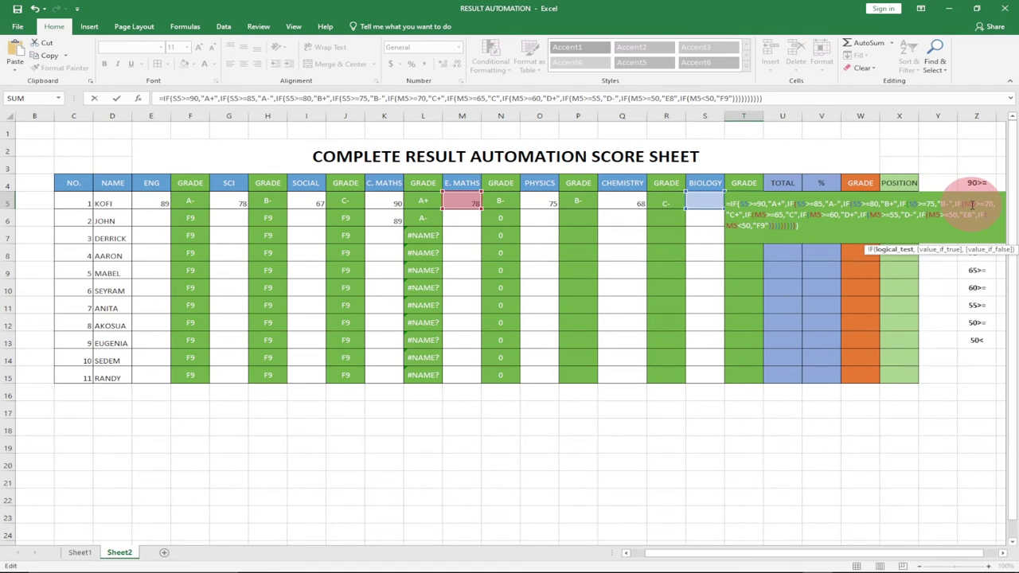
key("BackSpace")
type("S")
Switch the remaining F9, E8, D-, D+ and C tests to S5 and commit the formula
left_click(983, 214)
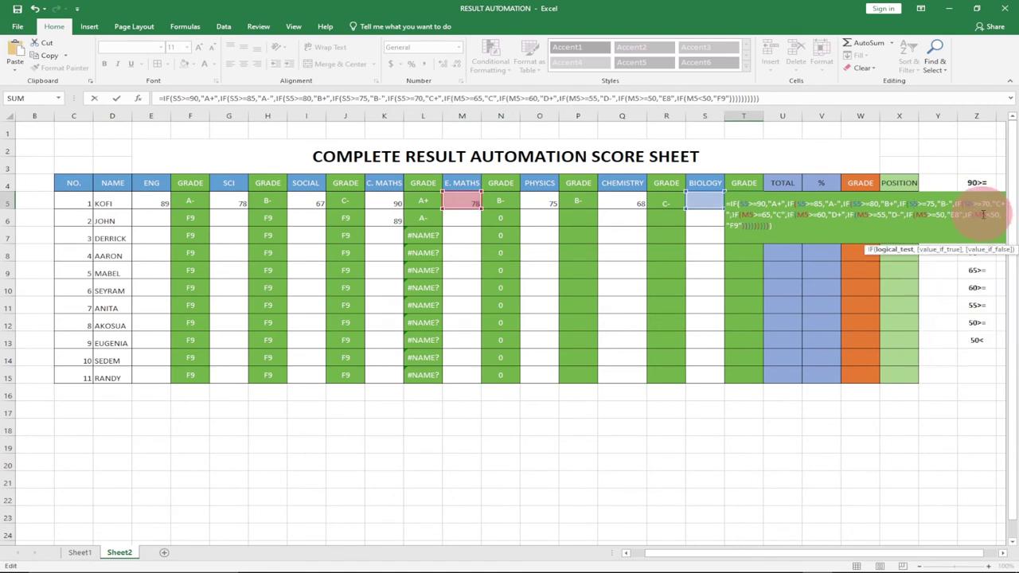
key("BackSpace")
type("S")
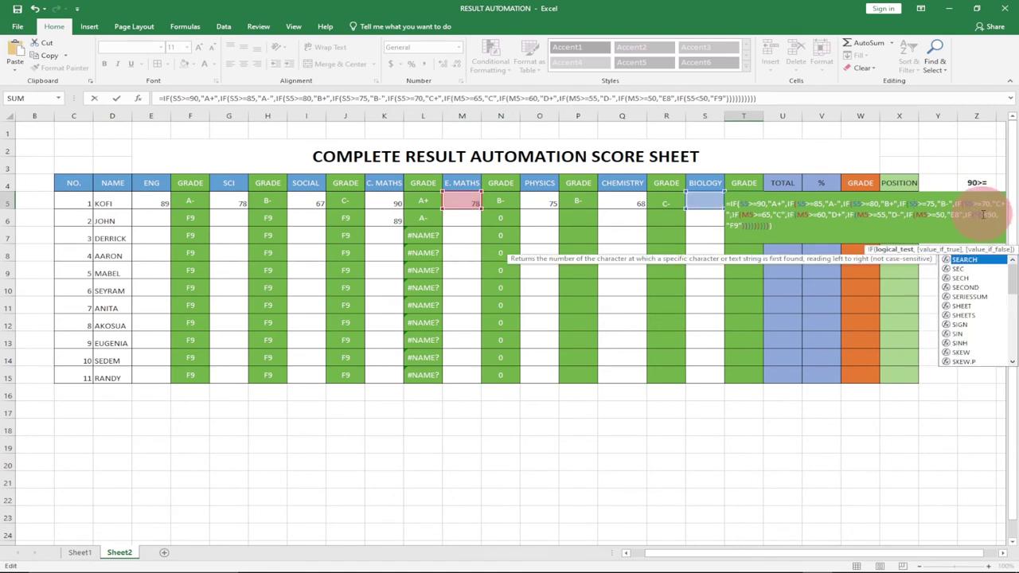
left_click(921, 215)
key("BackSpace")
type("S")
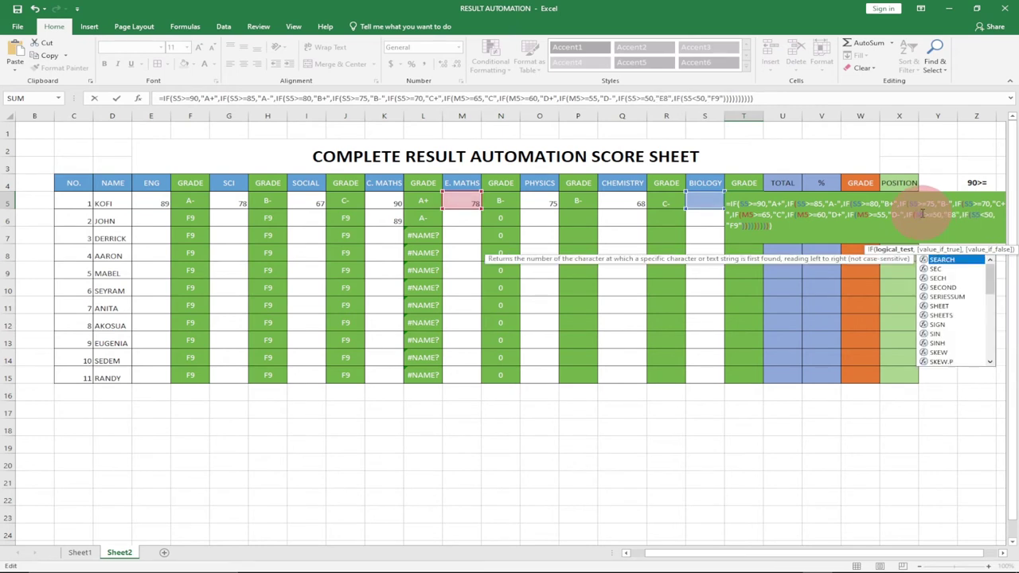
left_click(865, 215)
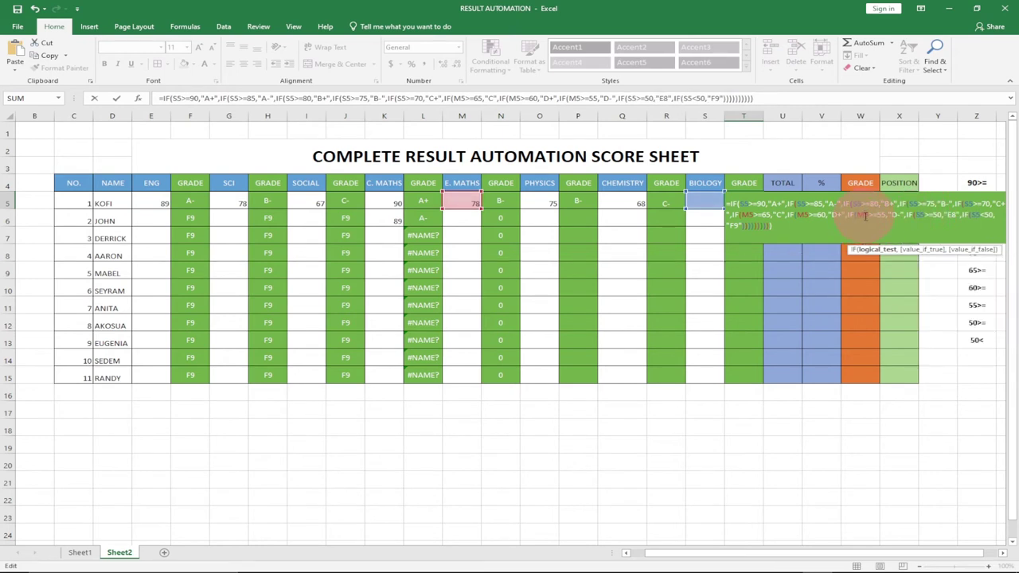
key("BackSpace")
type("S")
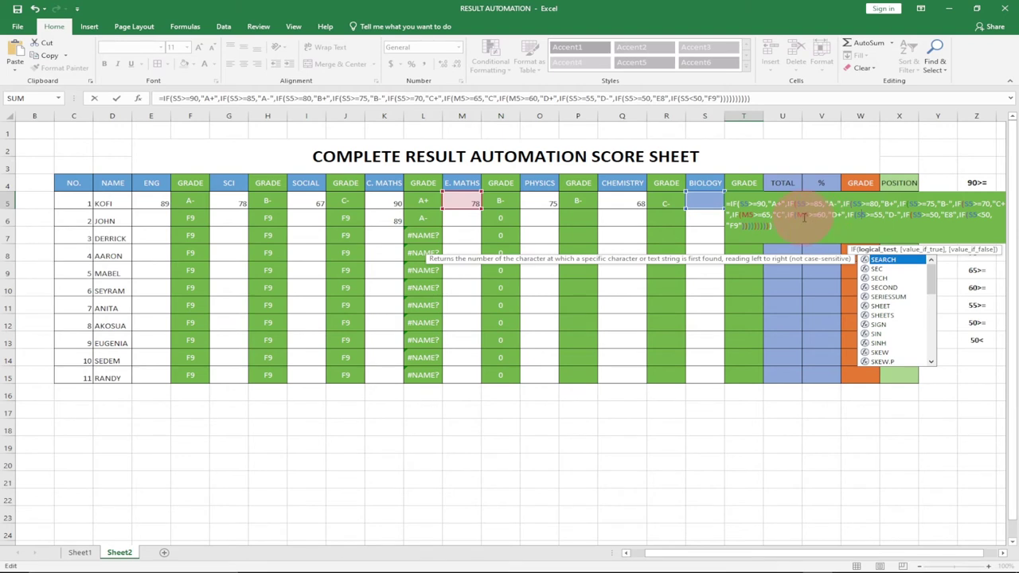
left_click(806, 215)
key("BackSpace")
type("S")
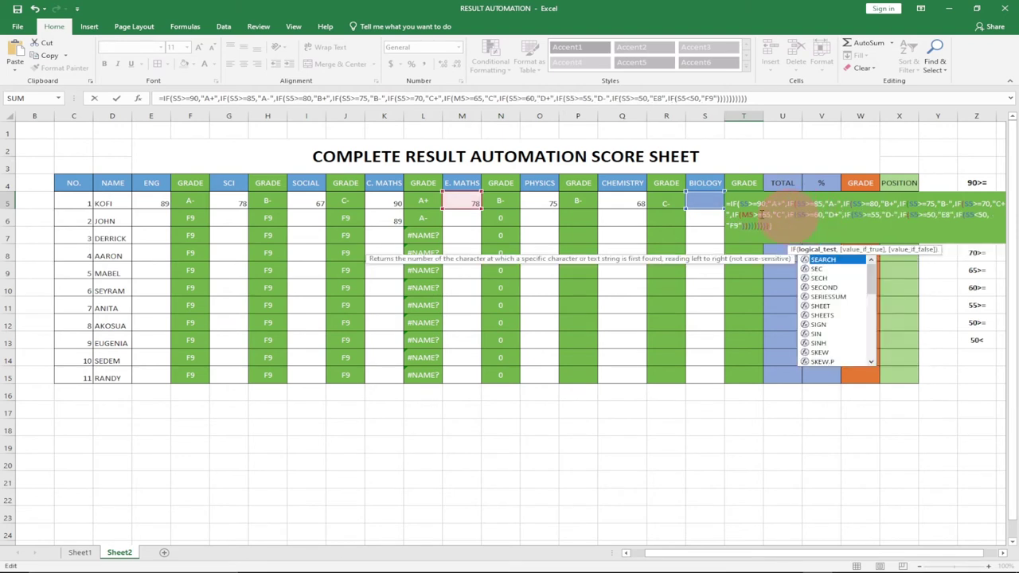
left_click(751, 215)
key("BackSpace")
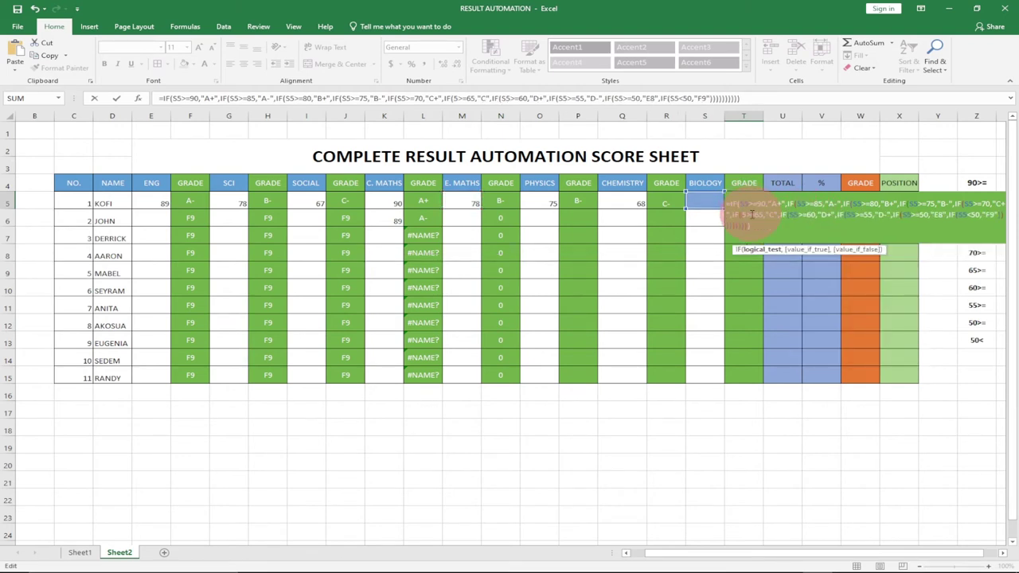
type("S")
key("Return")
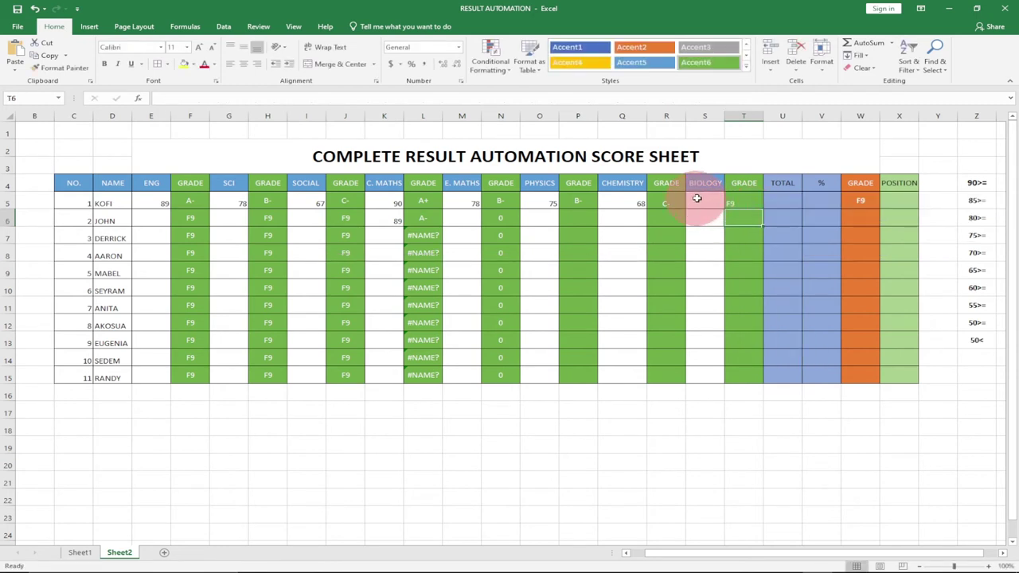
Enter 89 as the first student's Biology score in S5
left_click(697, 199)
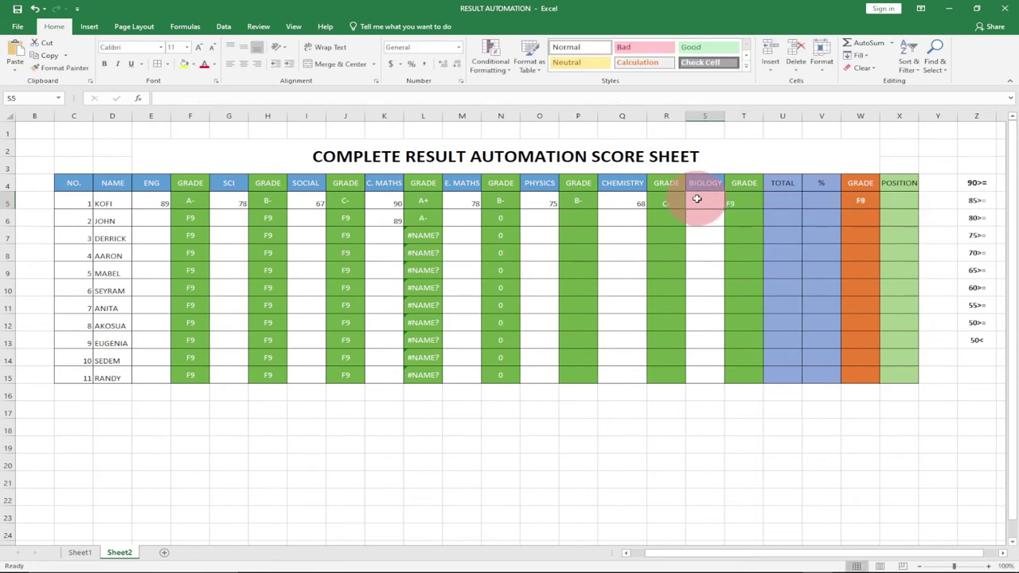
type("89")
key("Return")
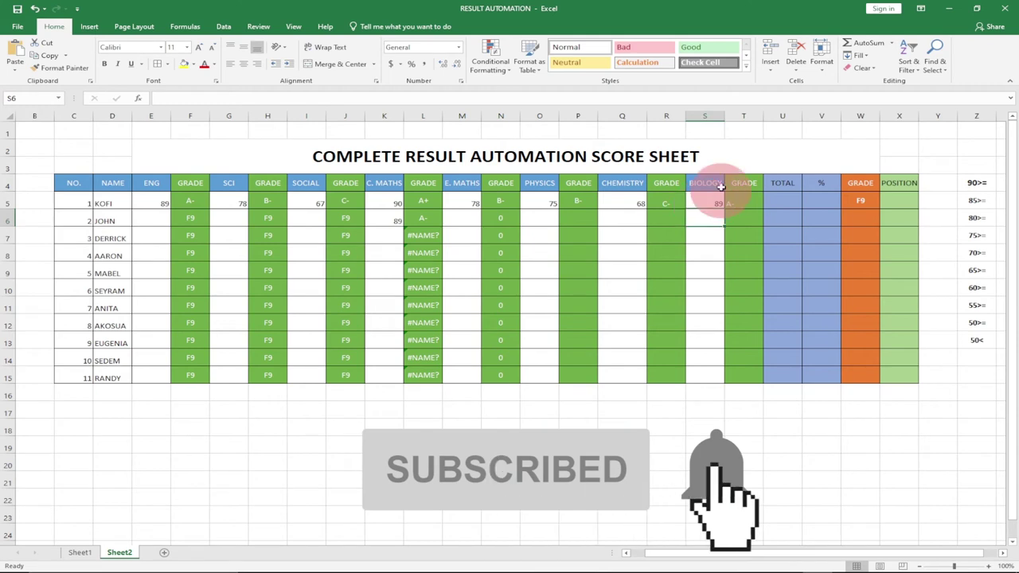
Fill the N5, P5, R5 and T5 grade formulas down to row 15
left_click(518, 207)
left_click_drag(520, 210, 501, 380)
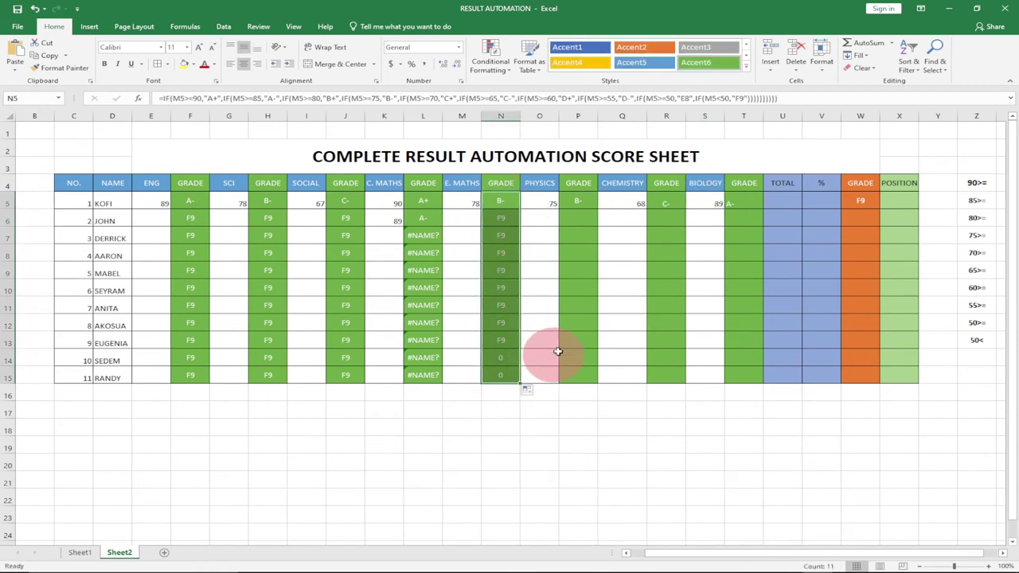
left_click(587, 200)
left_click_drag(598, 209, 581, 376)
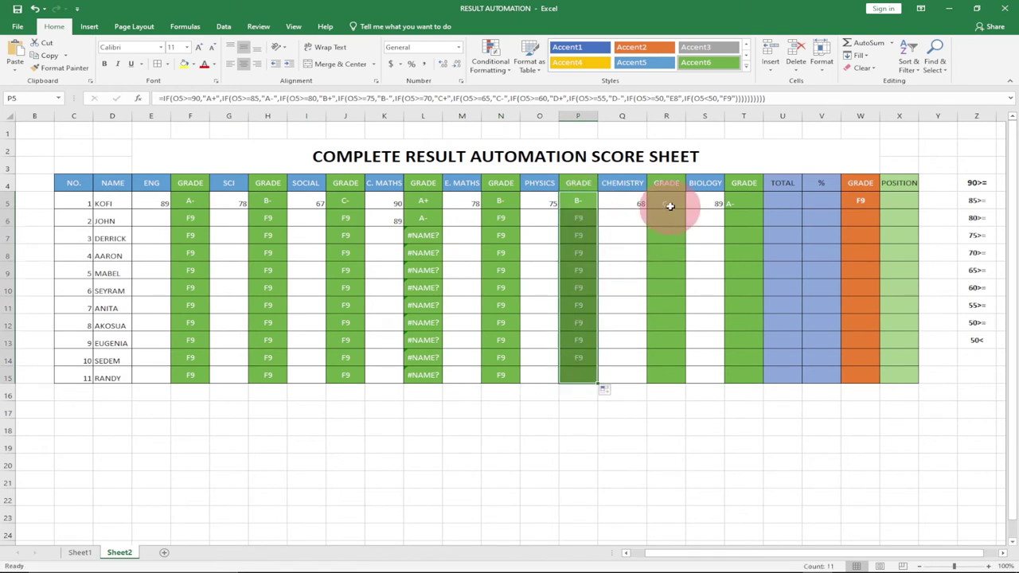
left_click(677, 206)
left_click_drag(684, 207, 677, 368)
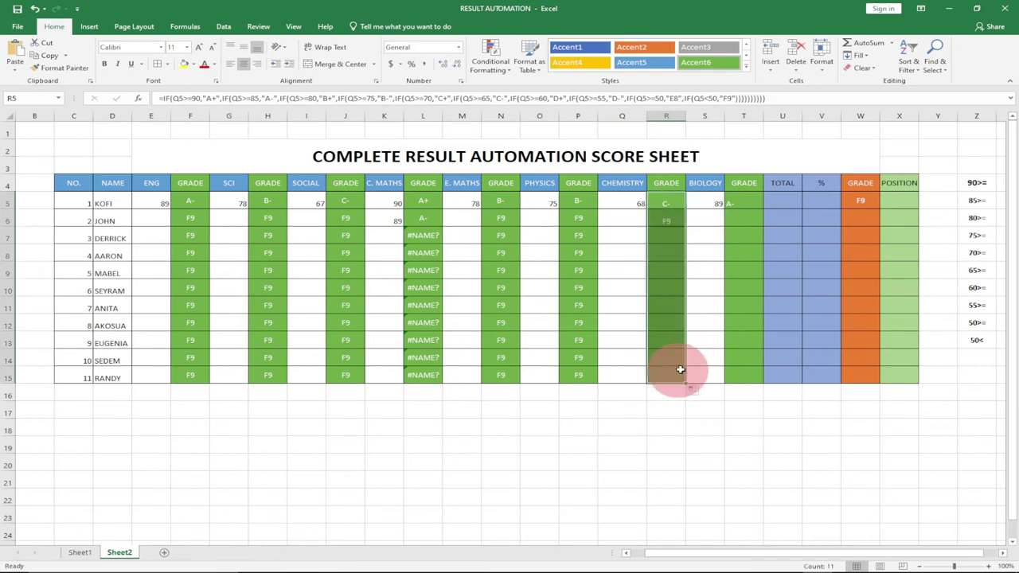
left_click(749, 204)
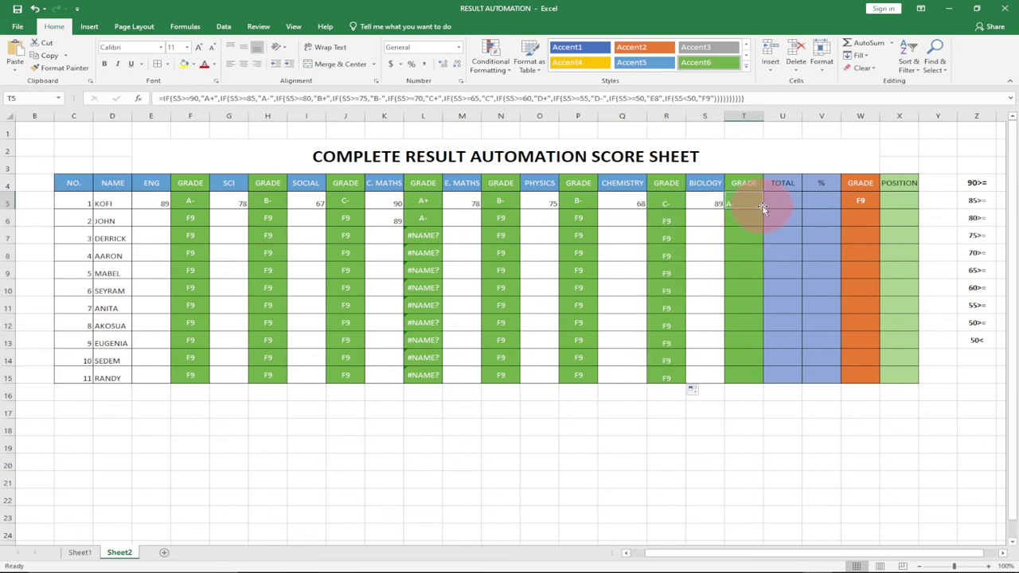
left_click_drag(762, 208, 751, 379)
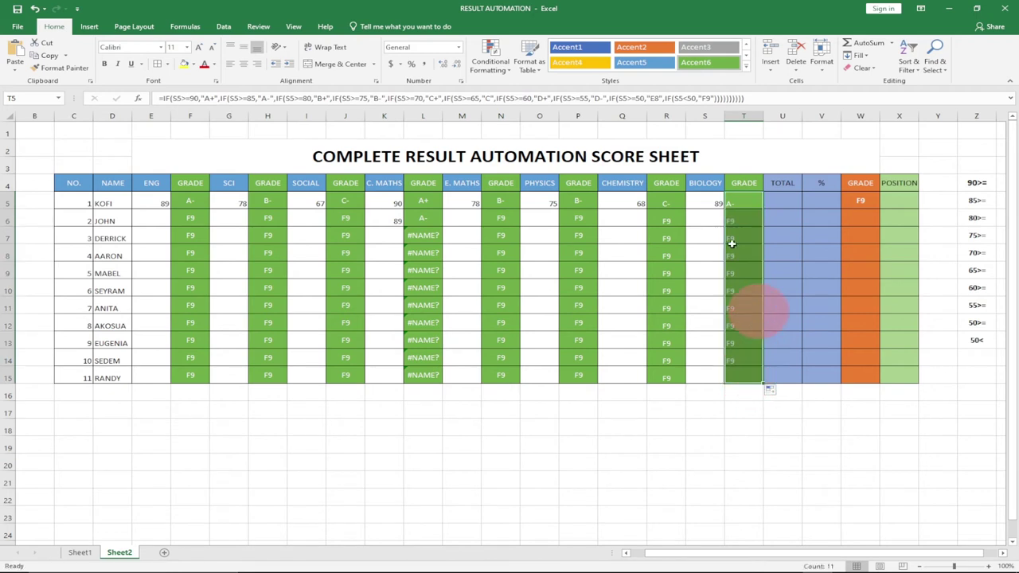
Center and middle-align the Biology grades in T5:T15
left_click(243, 63)
left_click(240, 48)
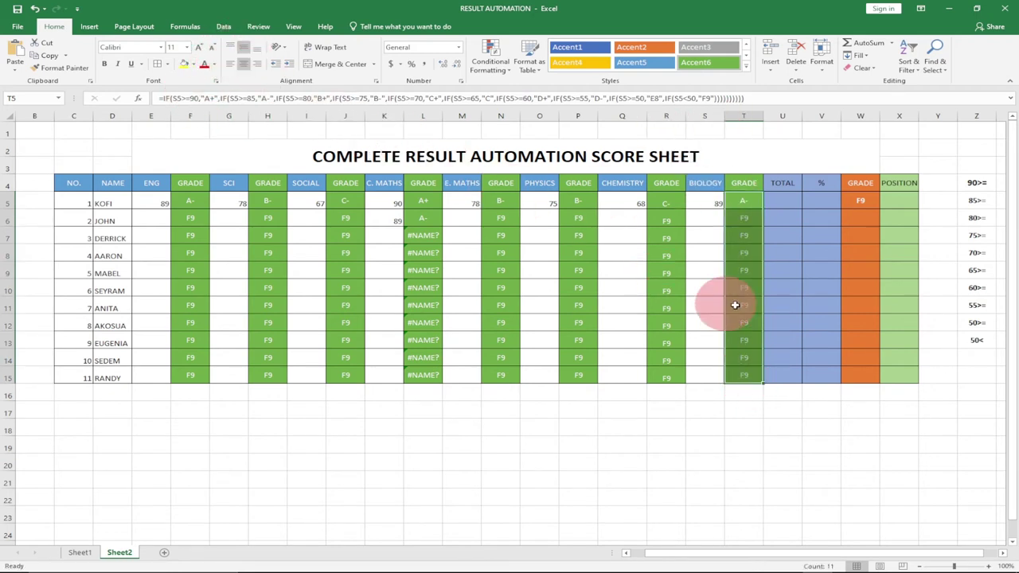
left_click(790, 200)
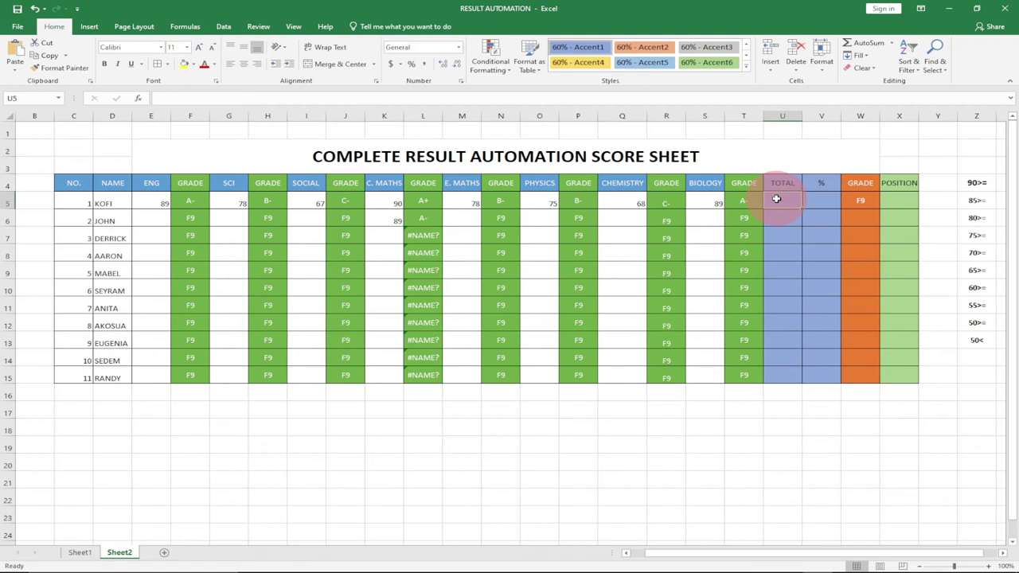
Begin a SUM in U5 of the E5, G5, I5 and K5 scores
type("=")
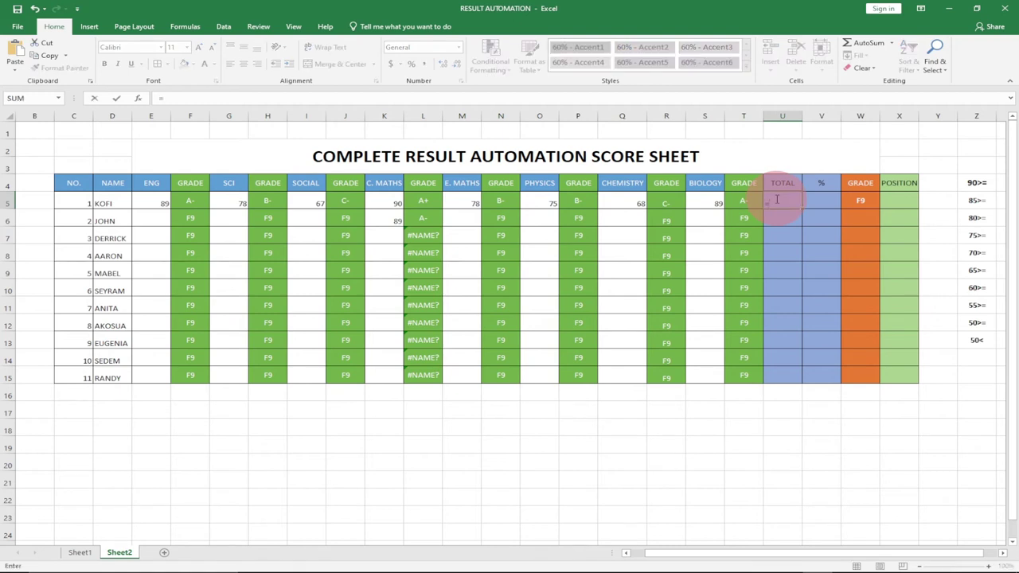
type("S")
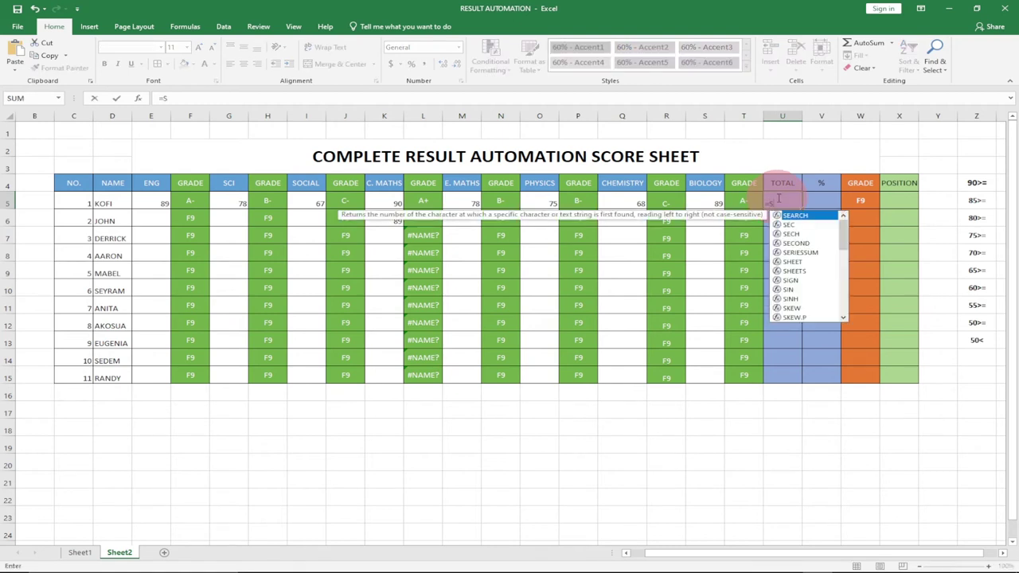
type("UM")
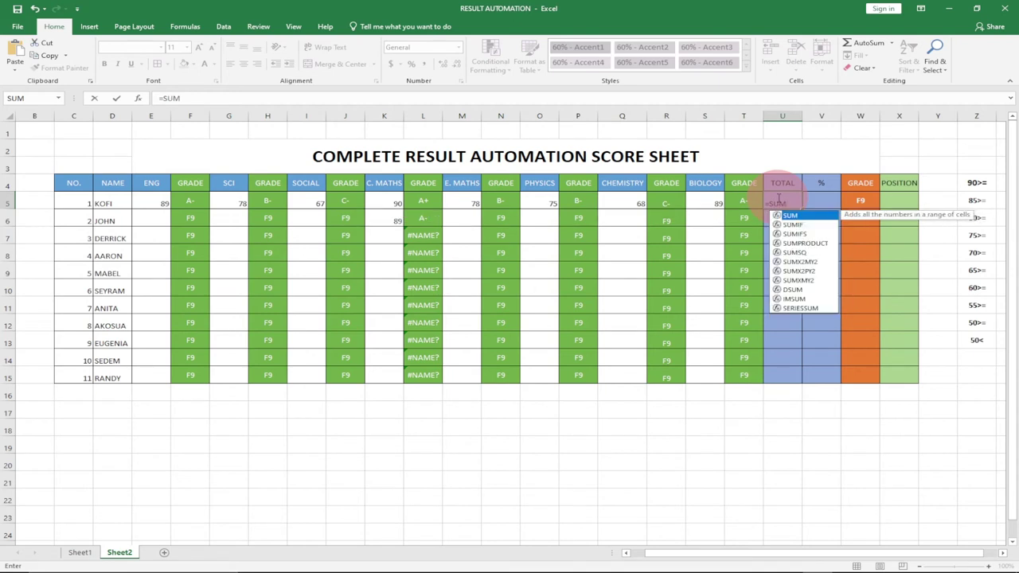
left_click(779, 200)
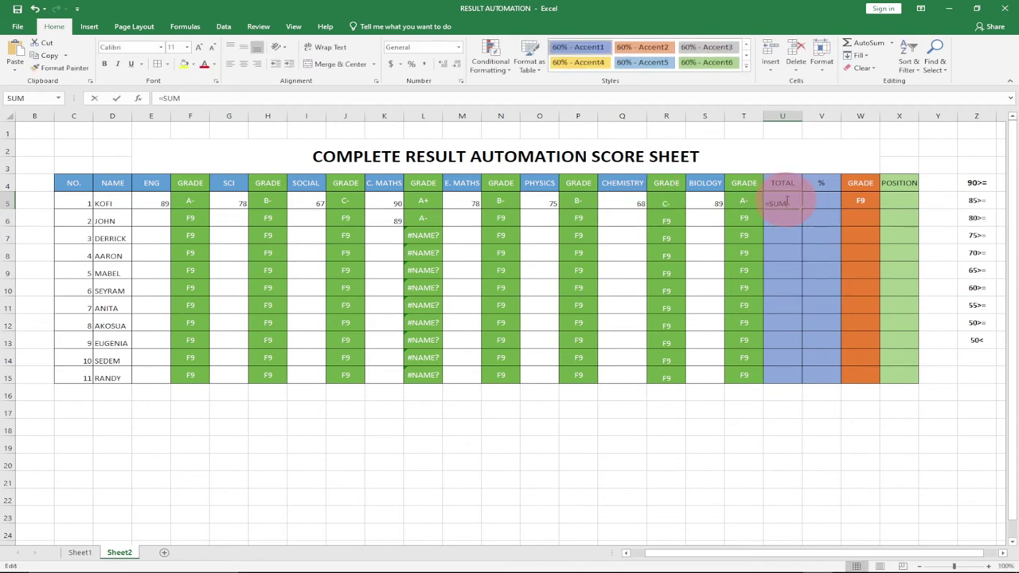
left_click(204, 97)
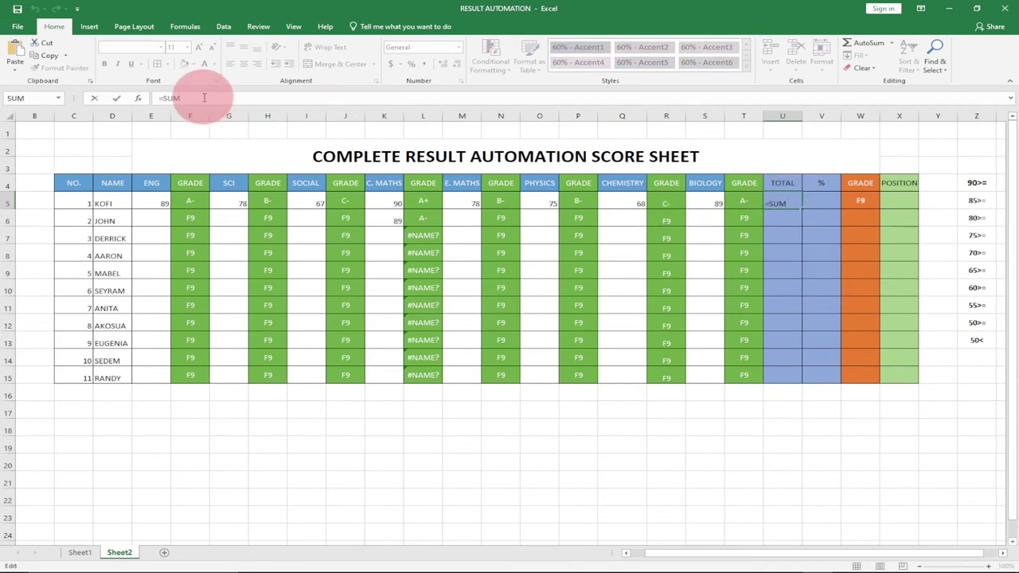
type("(")
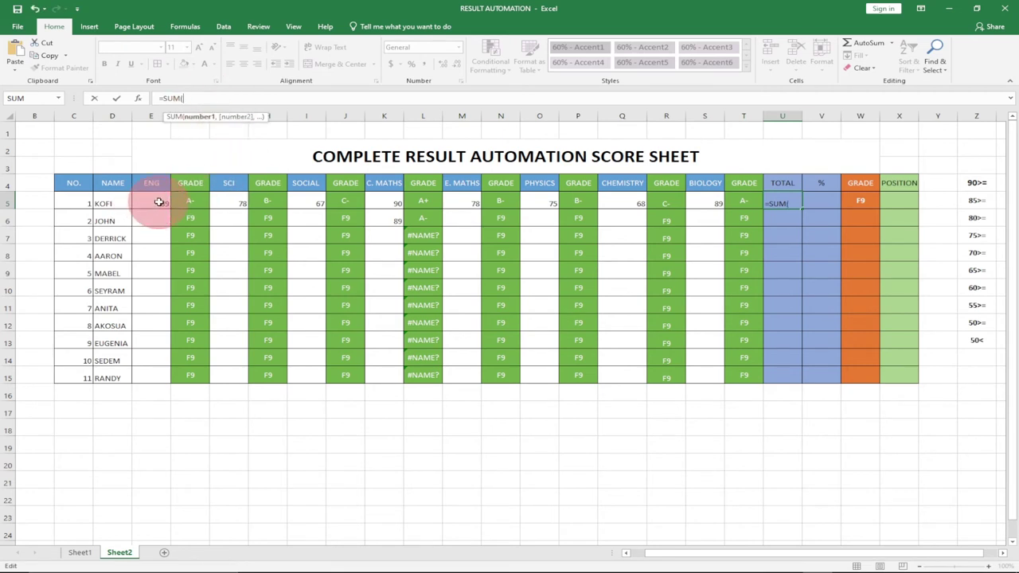
type("E5,")
left_click(228, 201)
type(",")
left_click(312, 203)
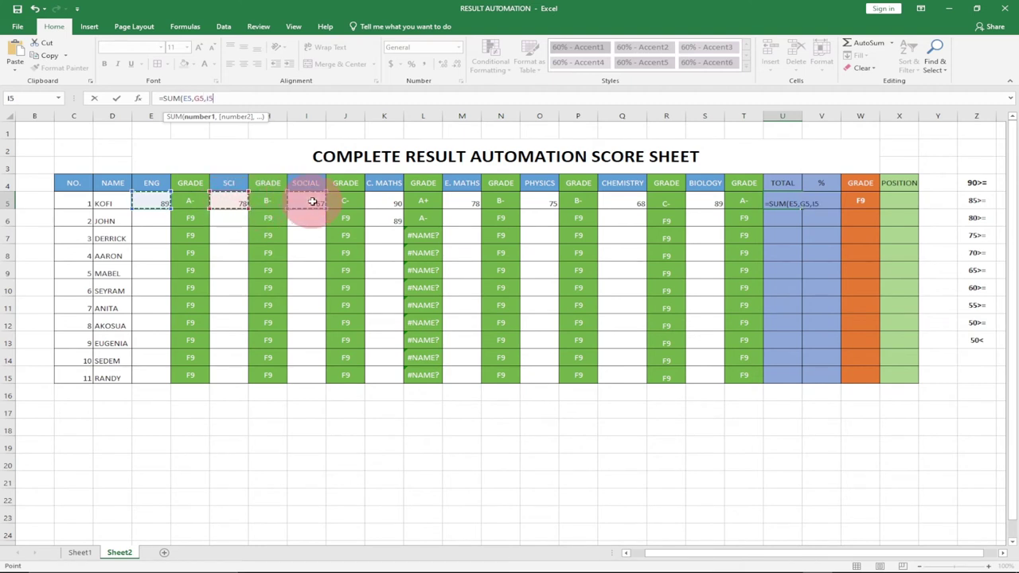
type(",")
left_click(386, 205)
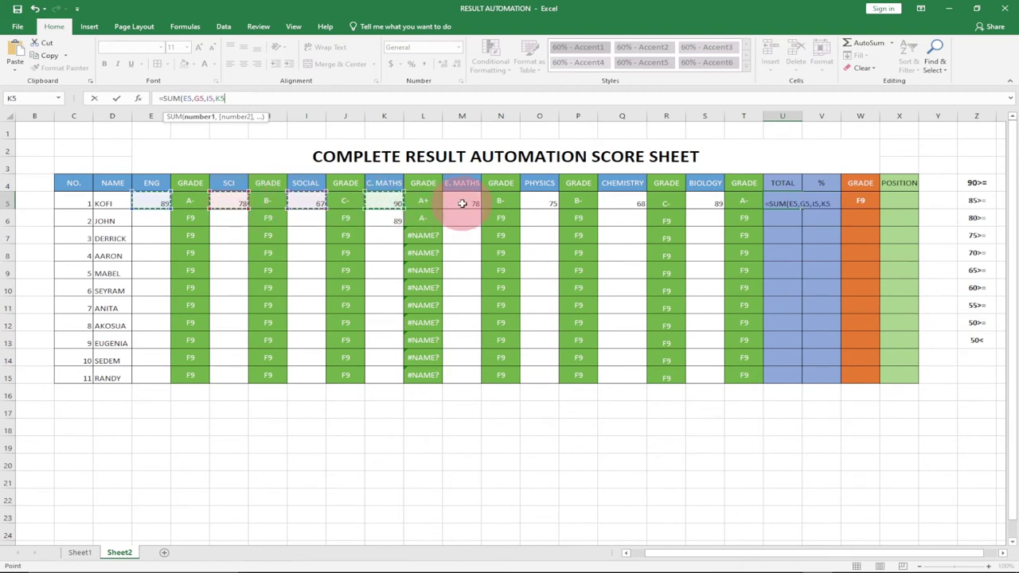
type(",")
Add M5, O5, Q5 and S5 to the SUM and commit it, giving 634
left_click(462, 203)
type(",")
left_click(535, 202)
type(",")
left_click(621, 202)
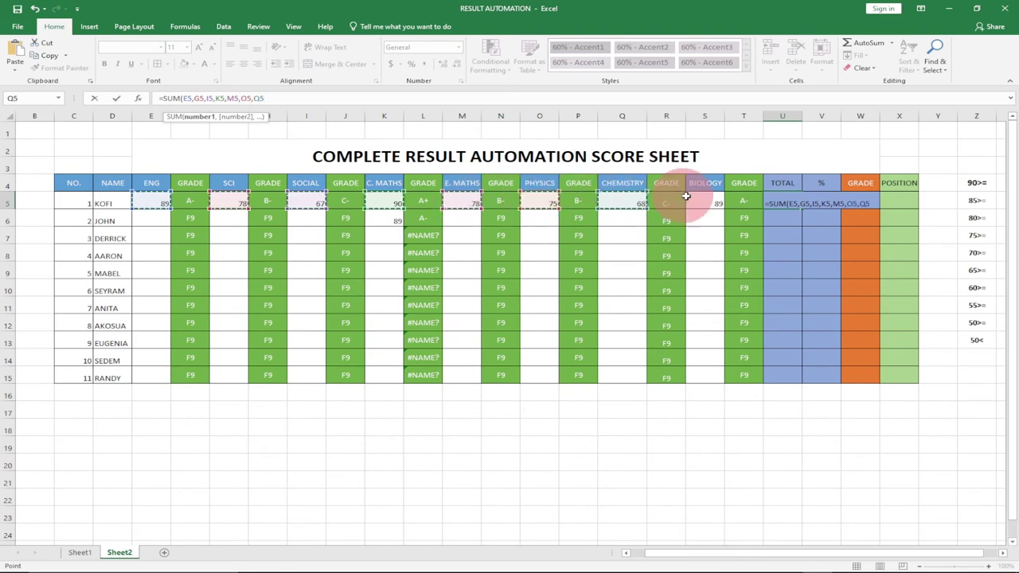
type(",")
left_click(705, 199)
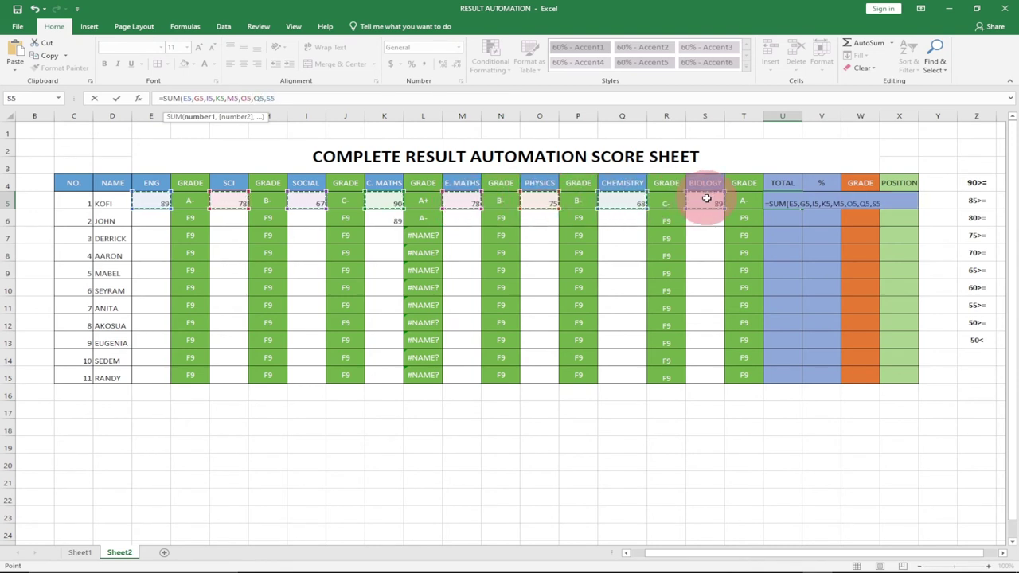
type(")")
key("Return")
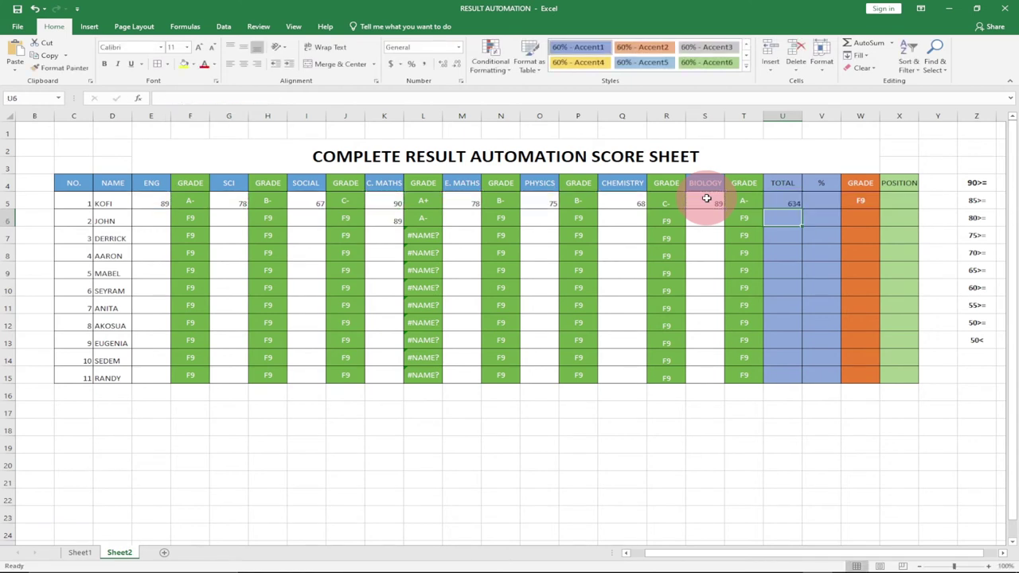
left_click(791, 201)
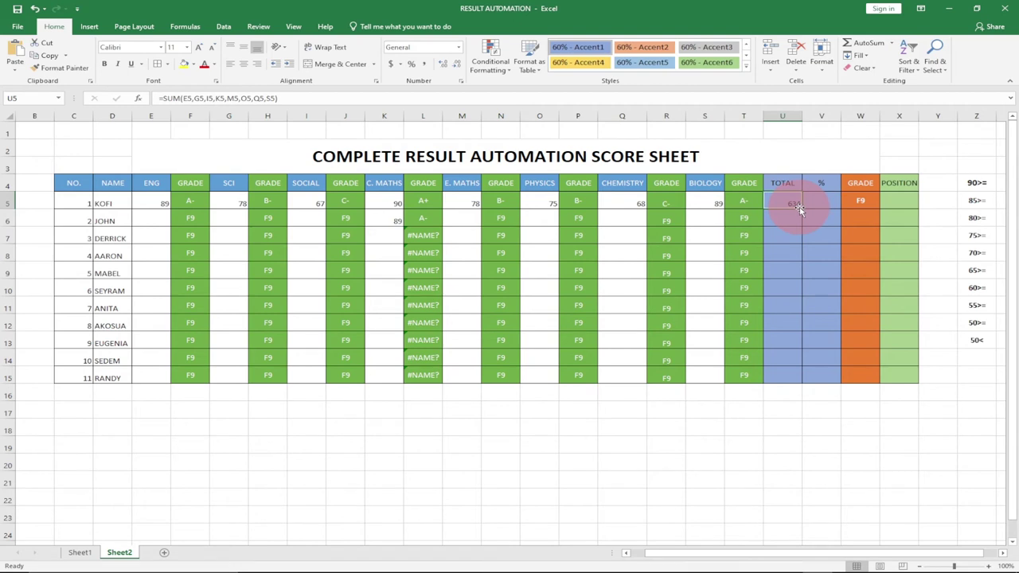
Fill the TOTAL formula from U5 down to U15
left_click_drag(801, 208, 795, 387)
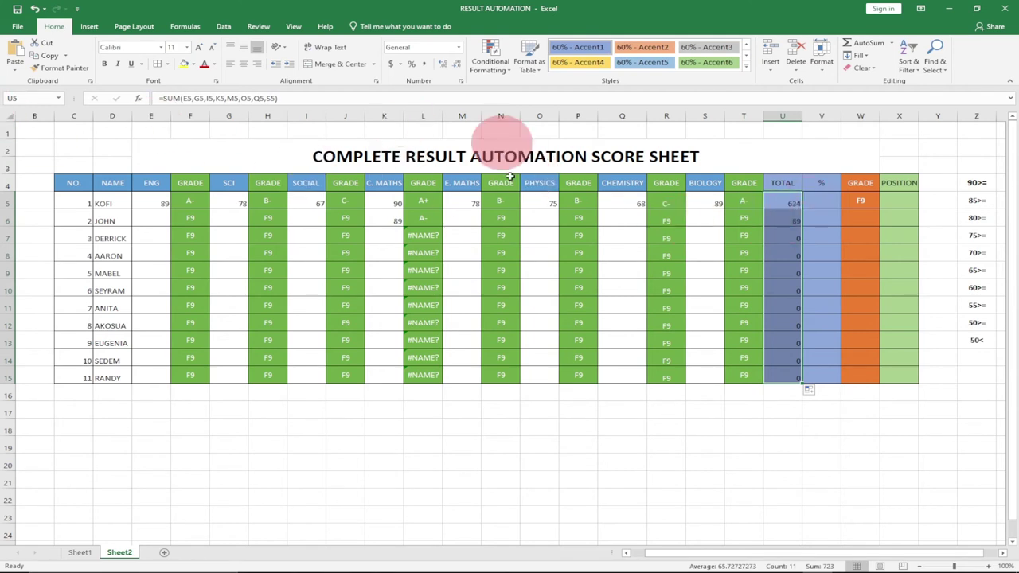
left_click(826, 203)
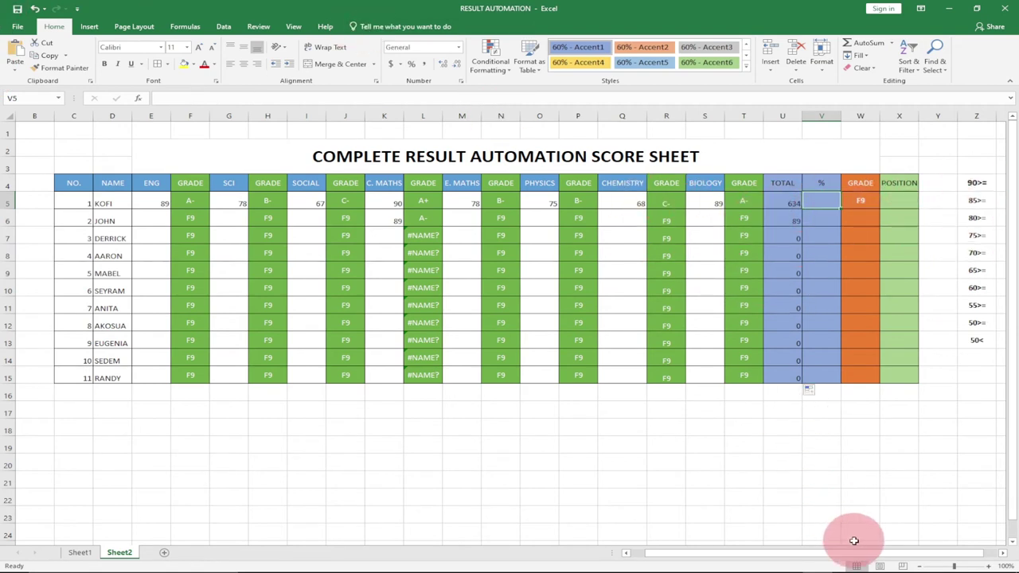
left_click_drag(859, 553, 898, 552)
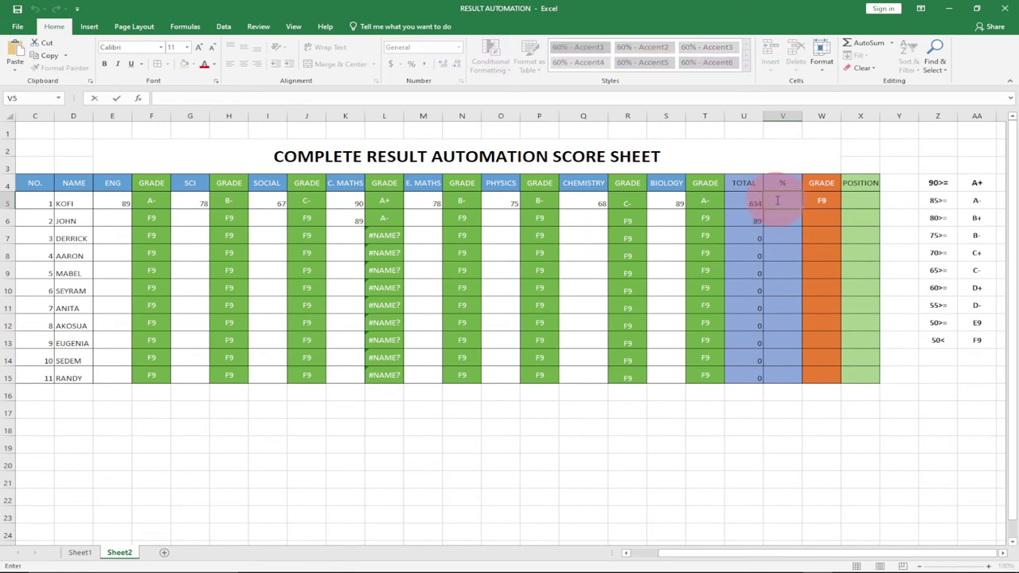
Enter =(U5/800)*100 in V5, giving the first student 79.25%
type("=")
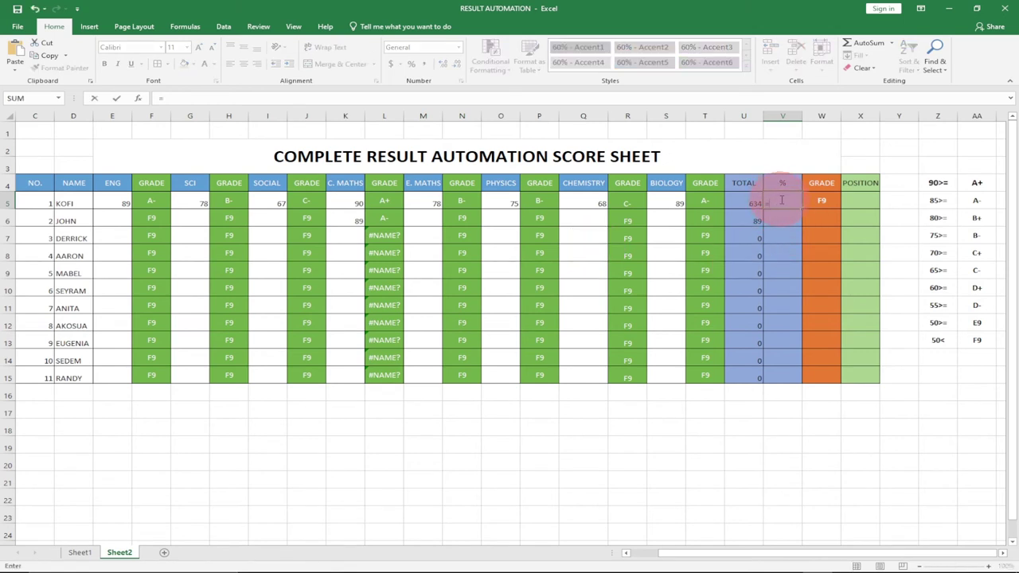
left_click(172, 97)
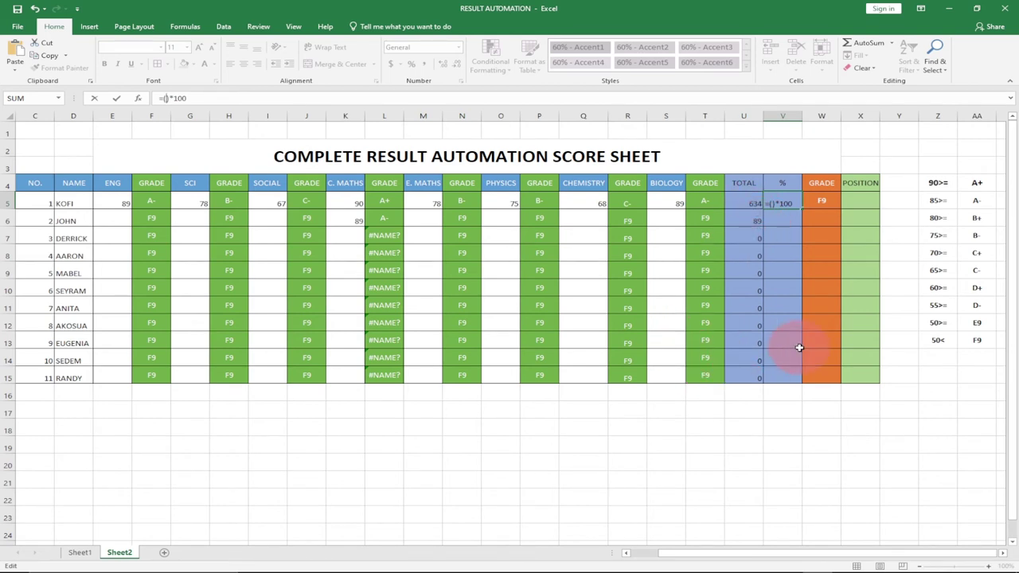
left_click(747, 205)
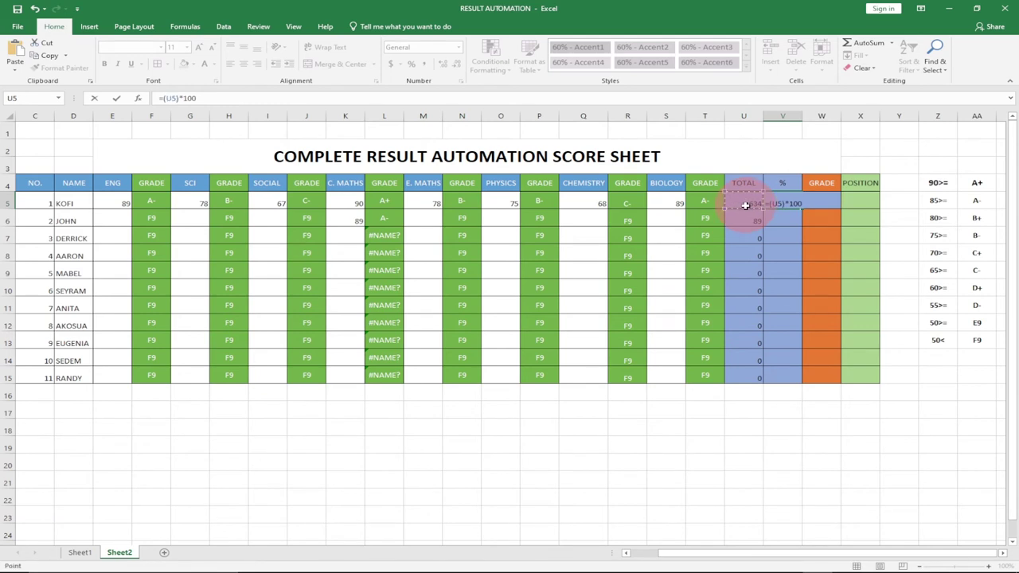
type("/800")
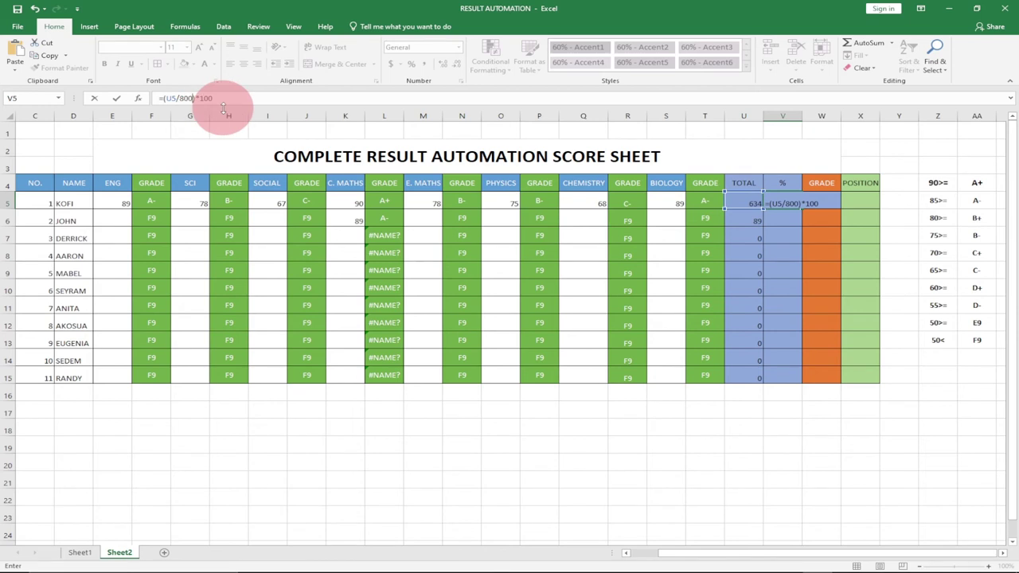
key("Return")
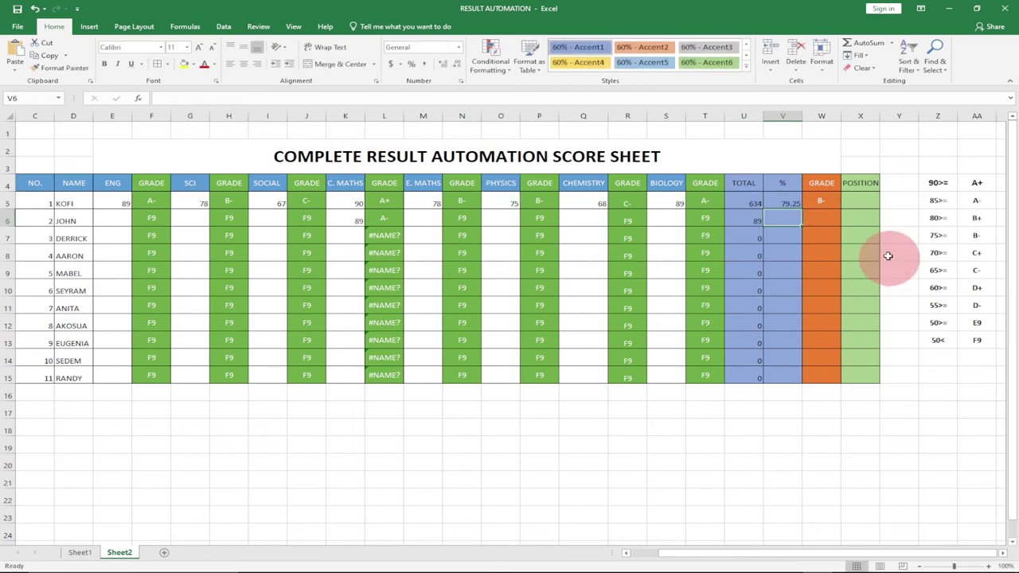
Copy the percentage formula from V5 down to V15
left_click(813, 205)
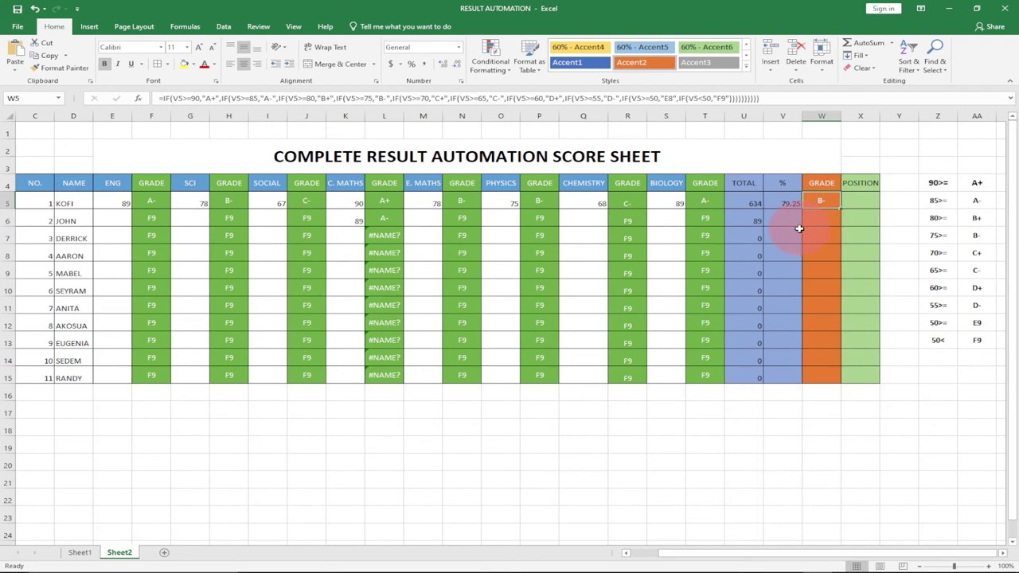
left_click(784, 203)
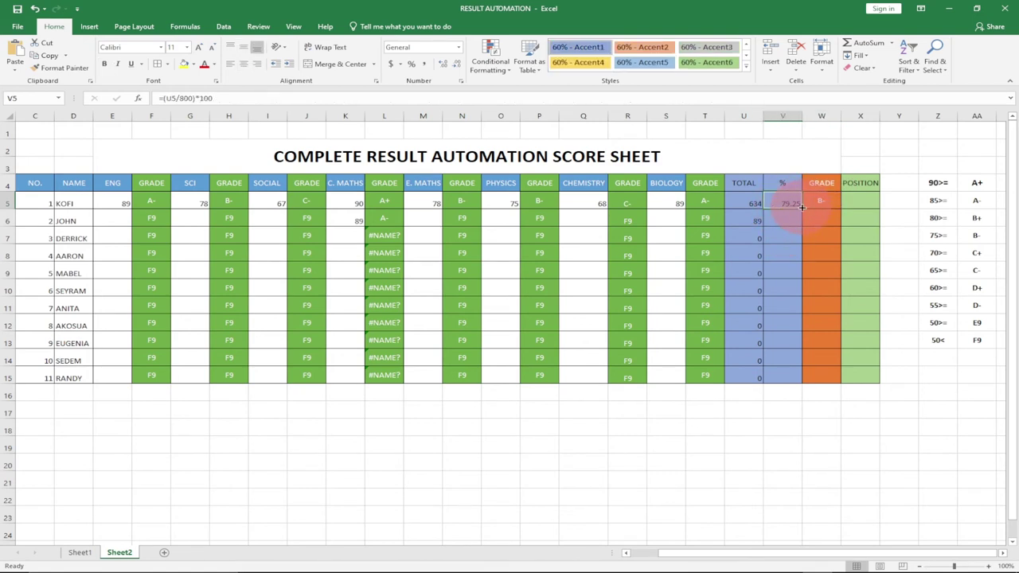
left_click_drag(801, 208, 799, 387)
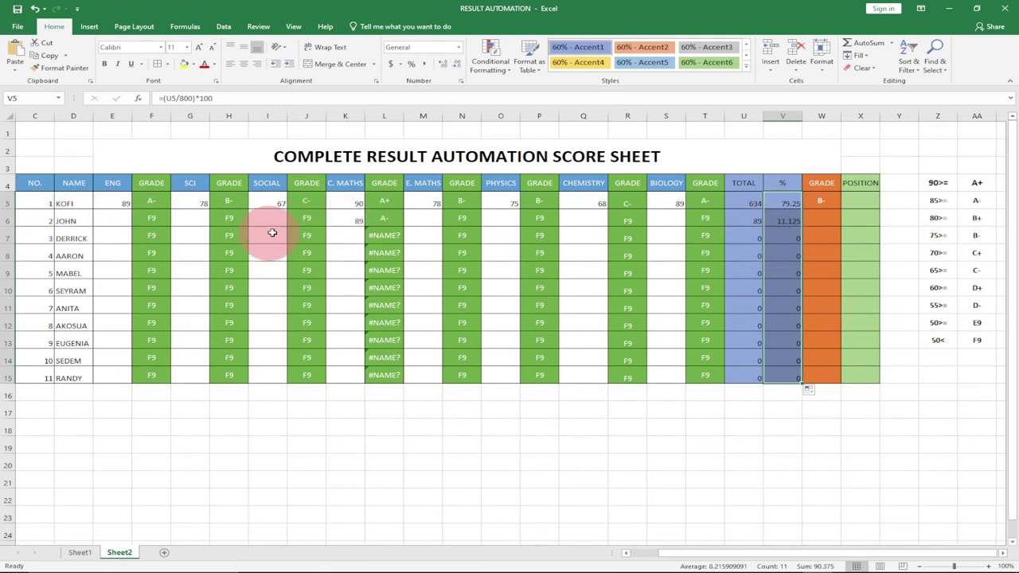
left_click(115, 221)
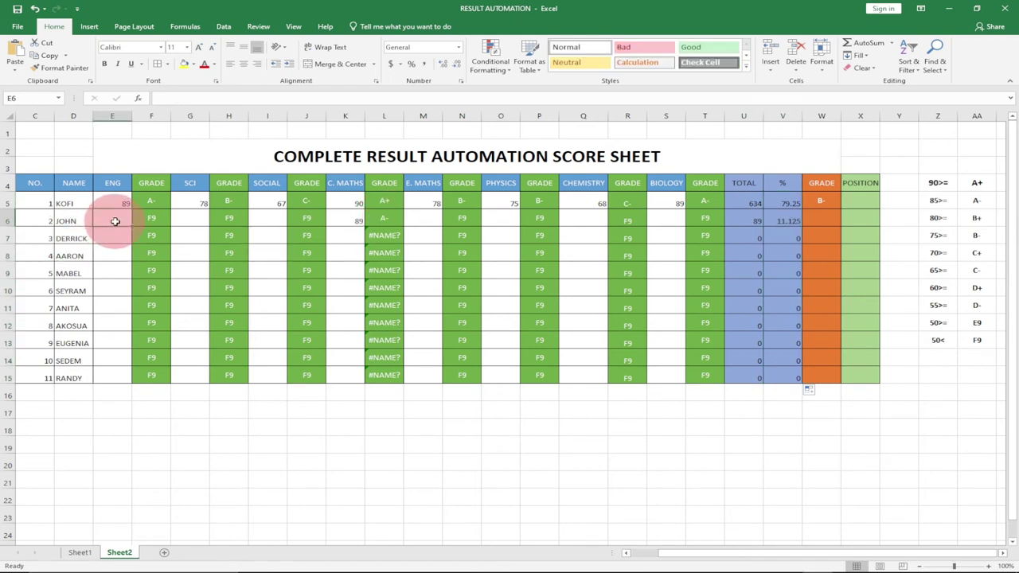
Enter 90 as the second student's English score and fill the W5 GRADE formula to W15
type("90")
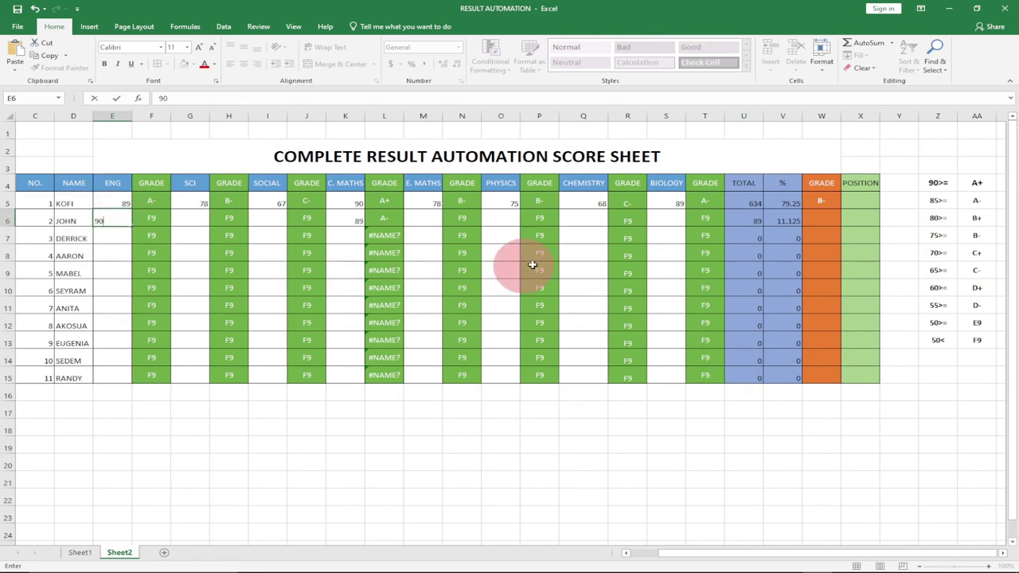
key("Tab")
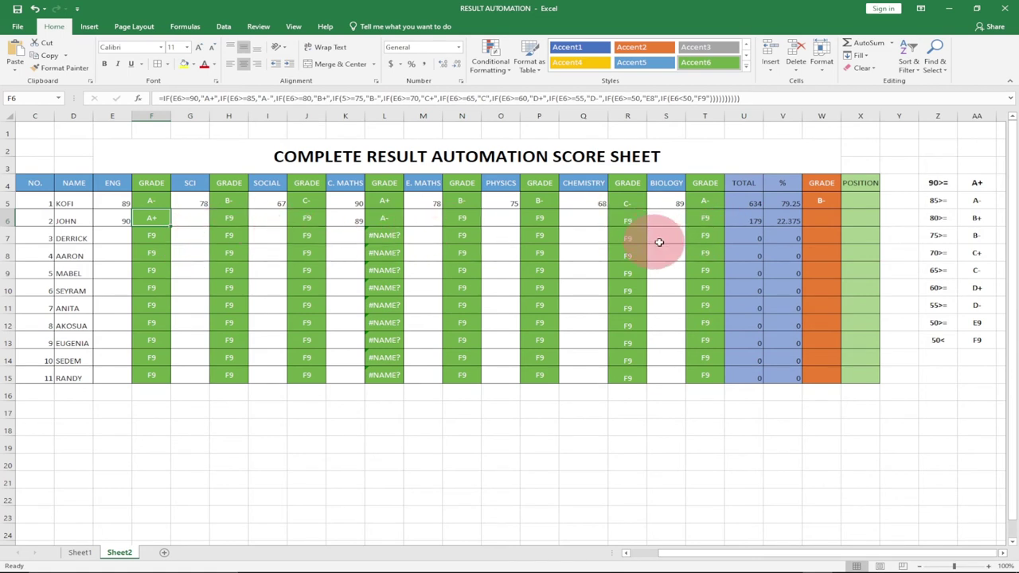
left_click(820, 201)
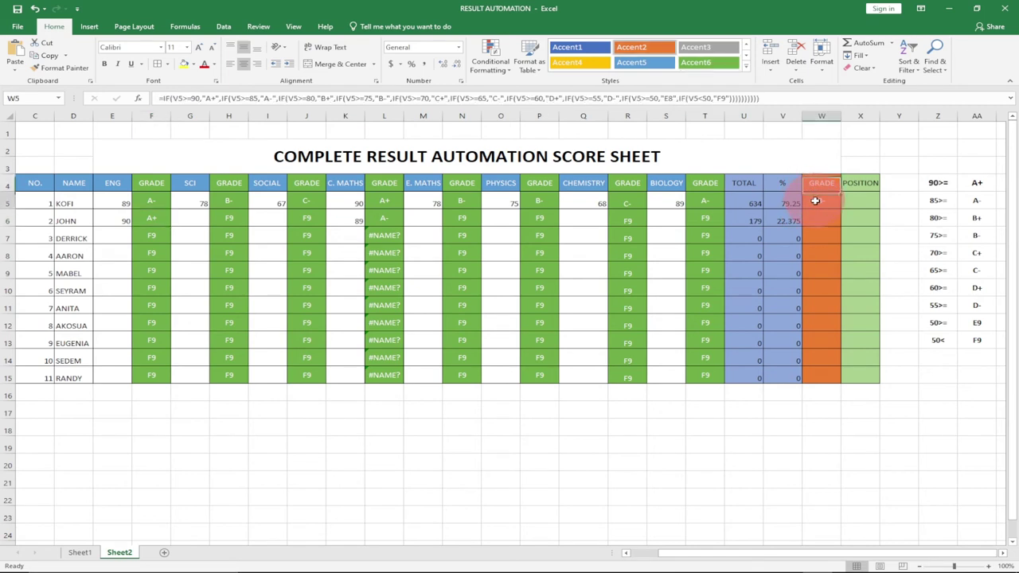
left_click_drag(841, 209, 842, 377)
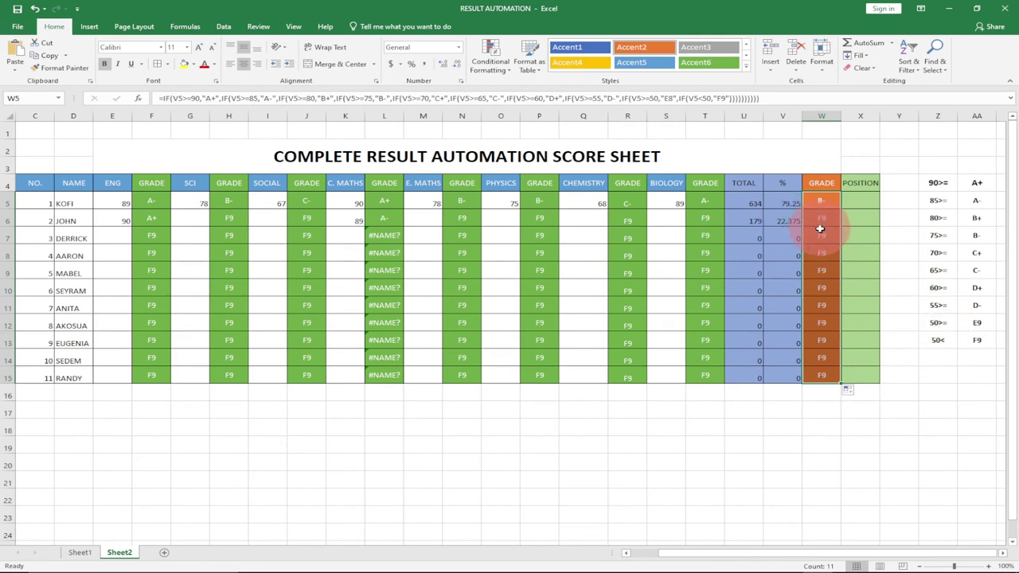
left_click(189, 218)
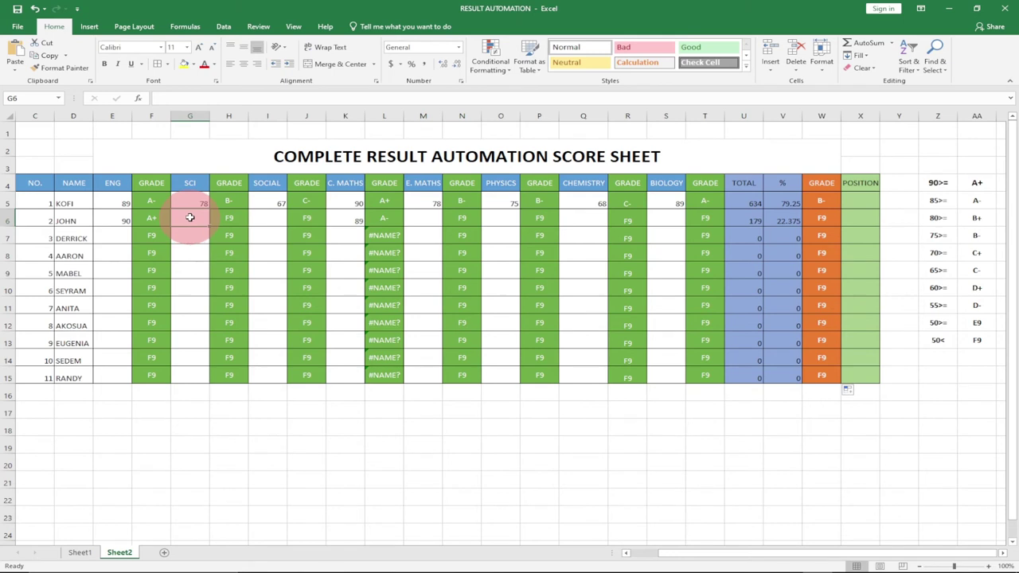
Enter the second student's Science 75, Social 81 and E. Maths 80 scores
type("7")
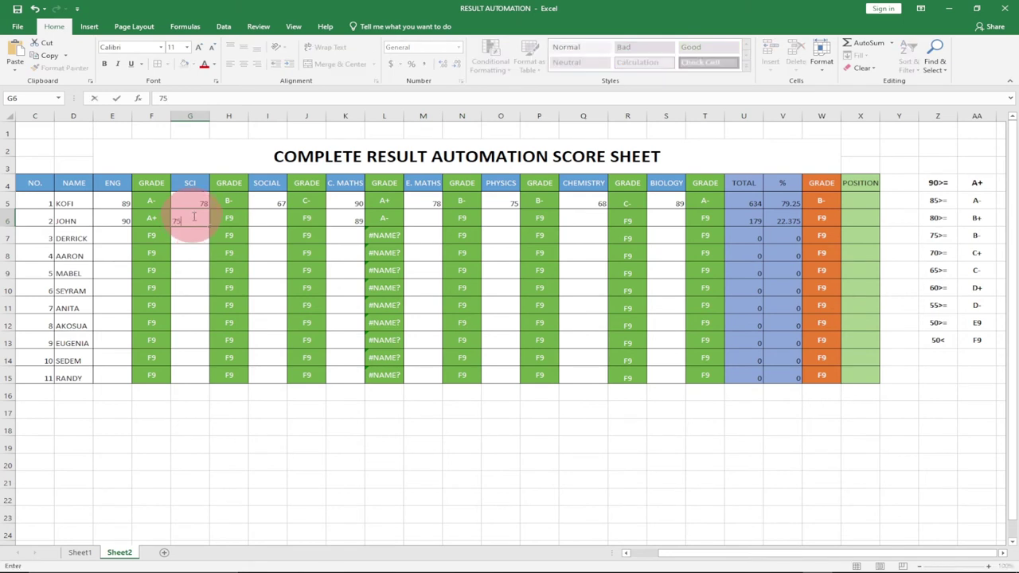
type("5")
key("Tab")
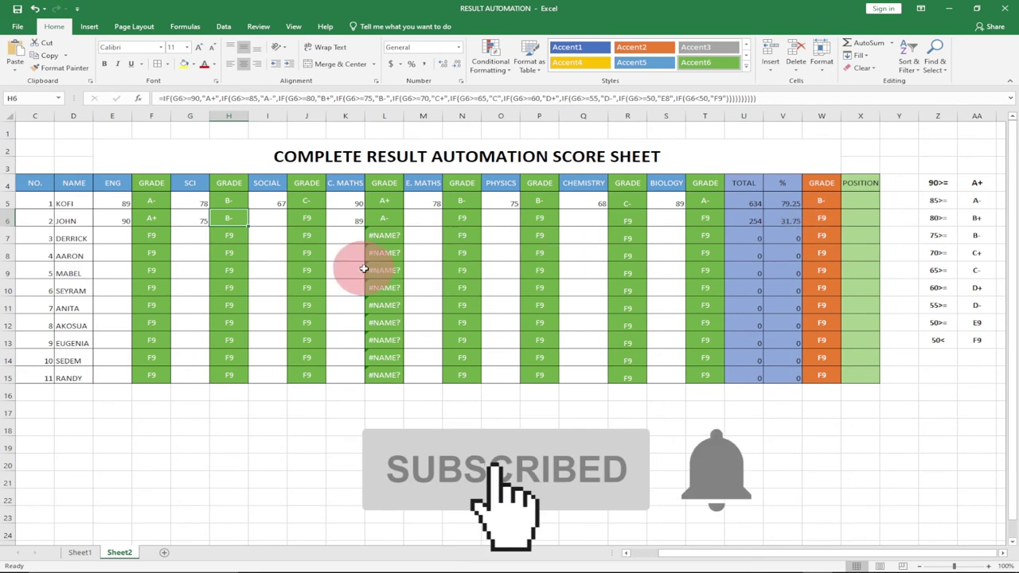
left_click(252, 227)
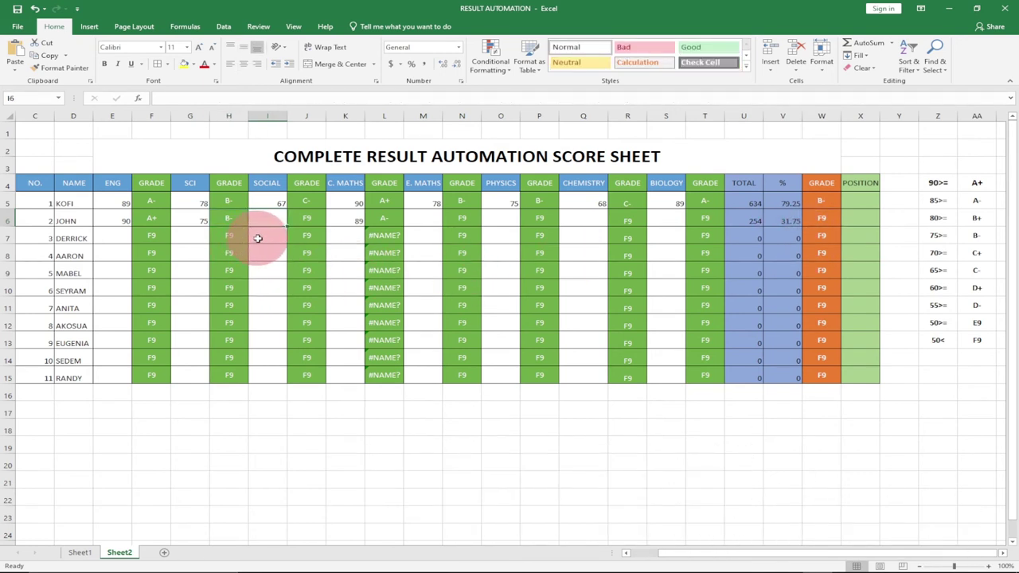
type("81")
key("Tab")
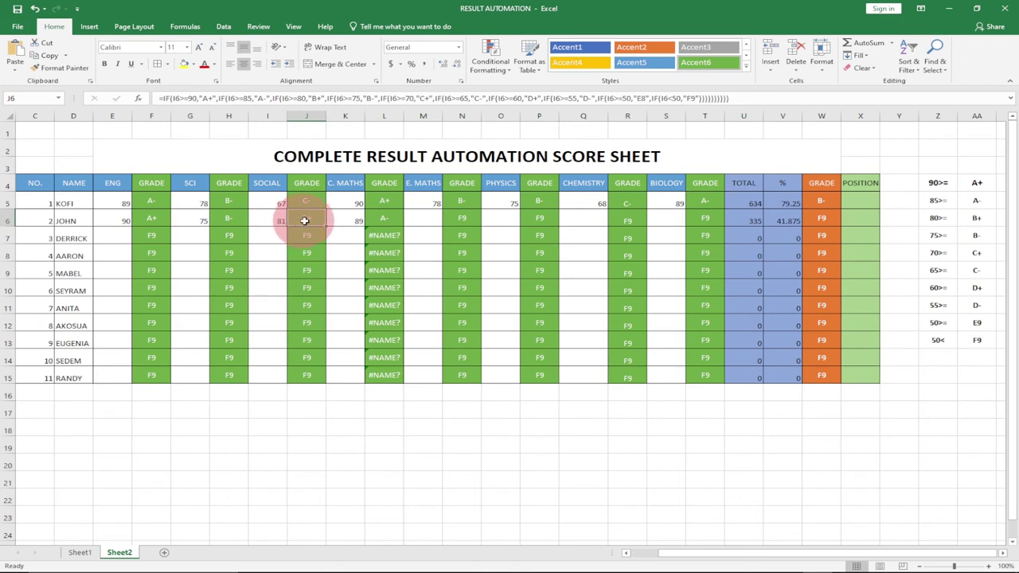
key("Right")
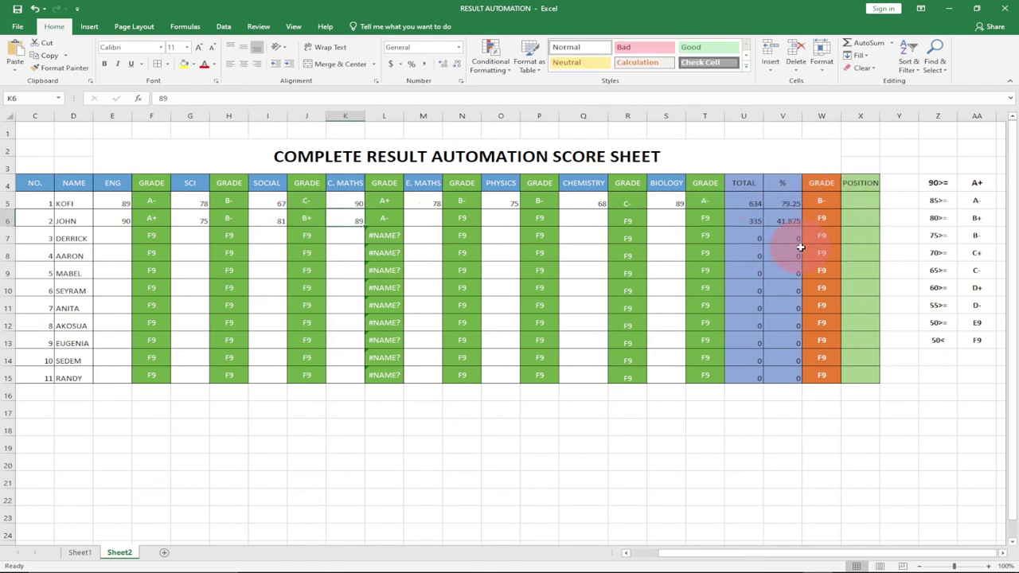
key("Right")
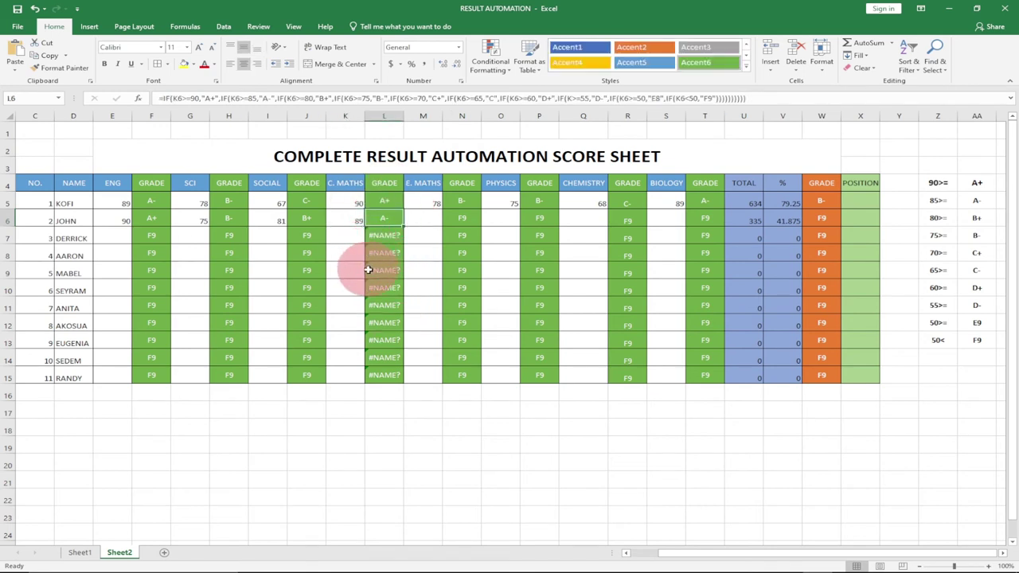
key("Right")
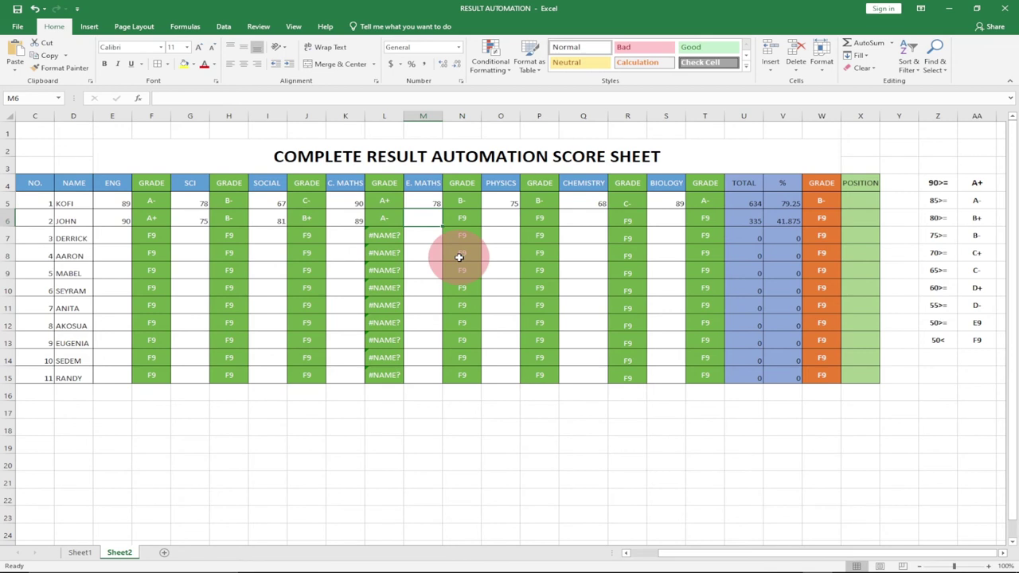
type("8")
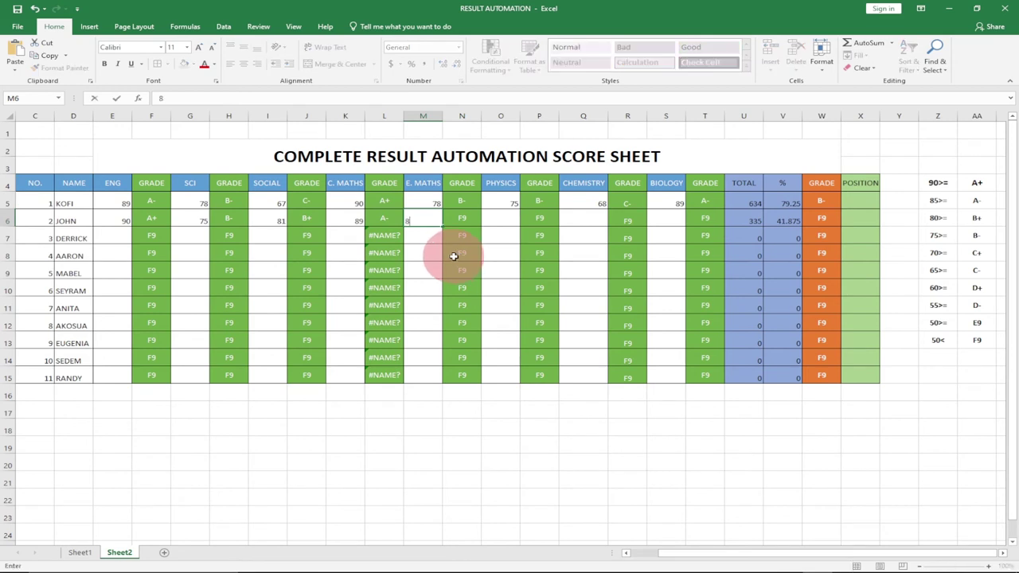
type("0")
key("Right")
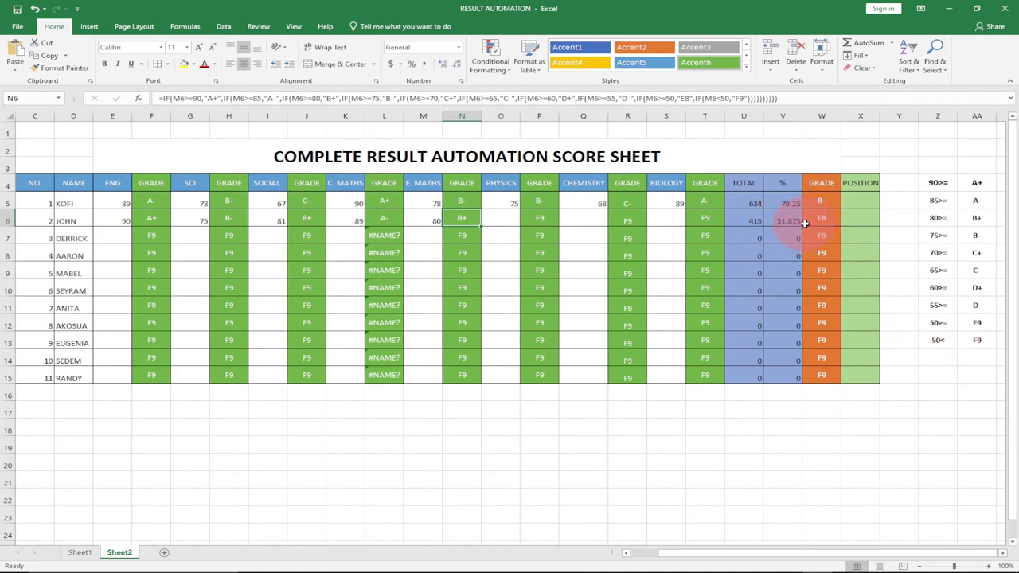
Correct the 50>= grade key in AA12 to E8
double_click(978, 323)
type("8")
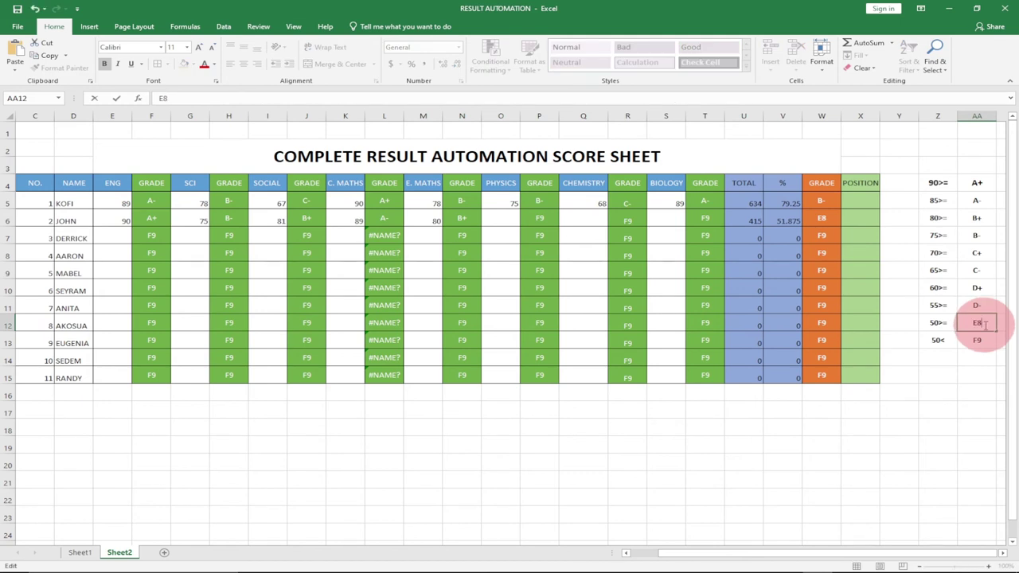
key("Return")
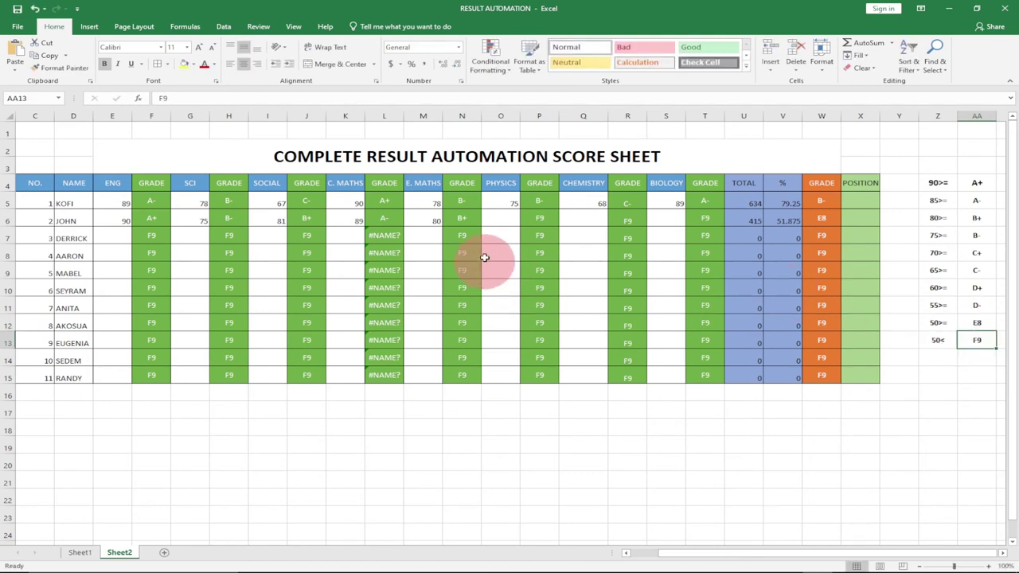
Enter the second student's Physics 65, Chemistry 79 and Biology 91 scores
left_click(498, 224)
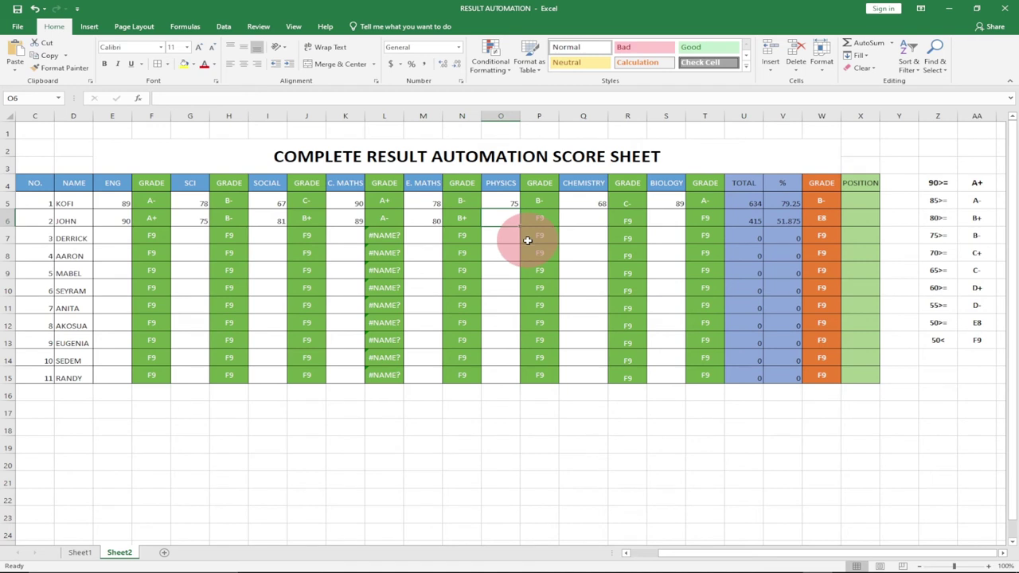
type("6")
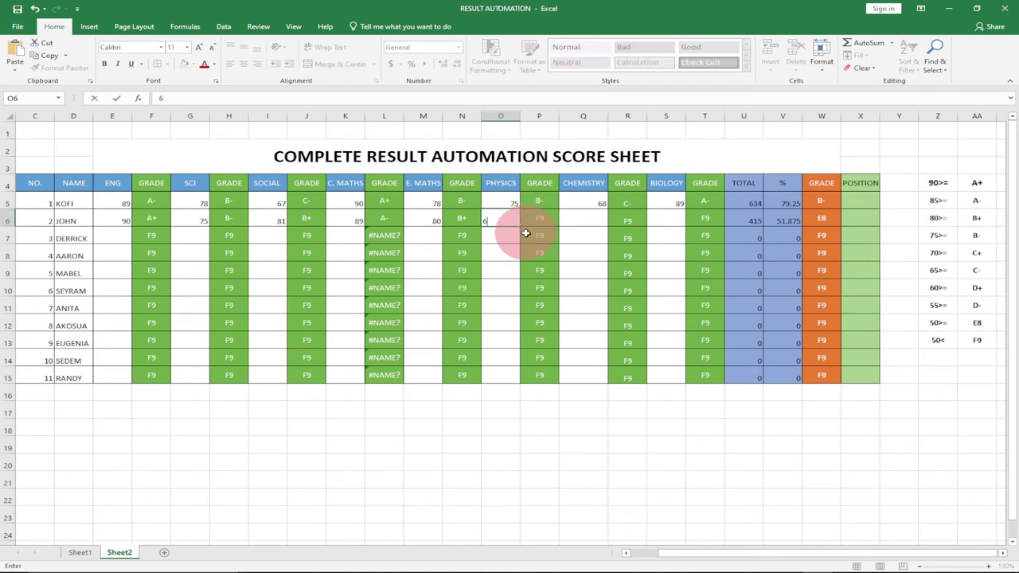
key("Tab")
key("Tab")
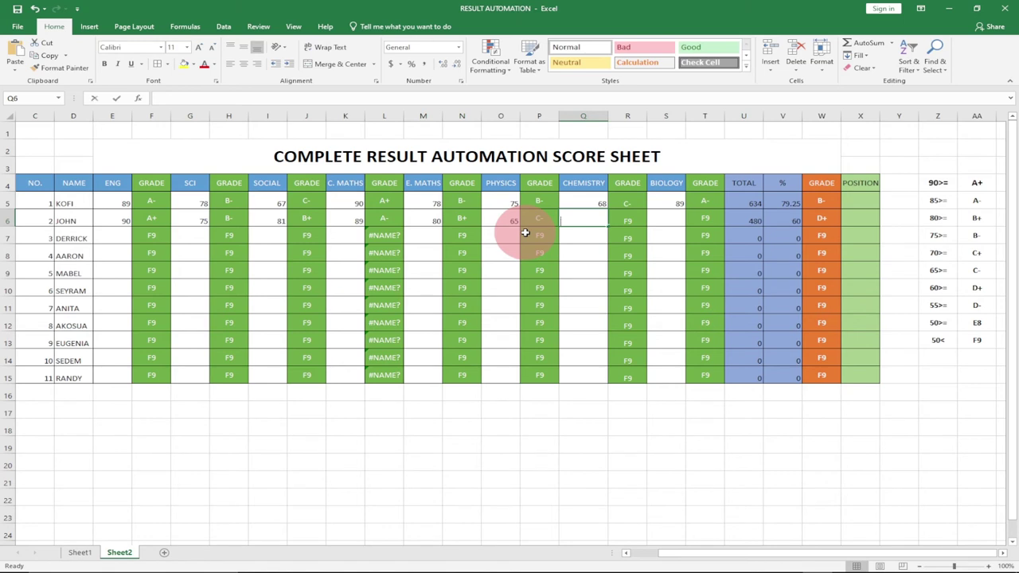
type("79")
key("Tab")
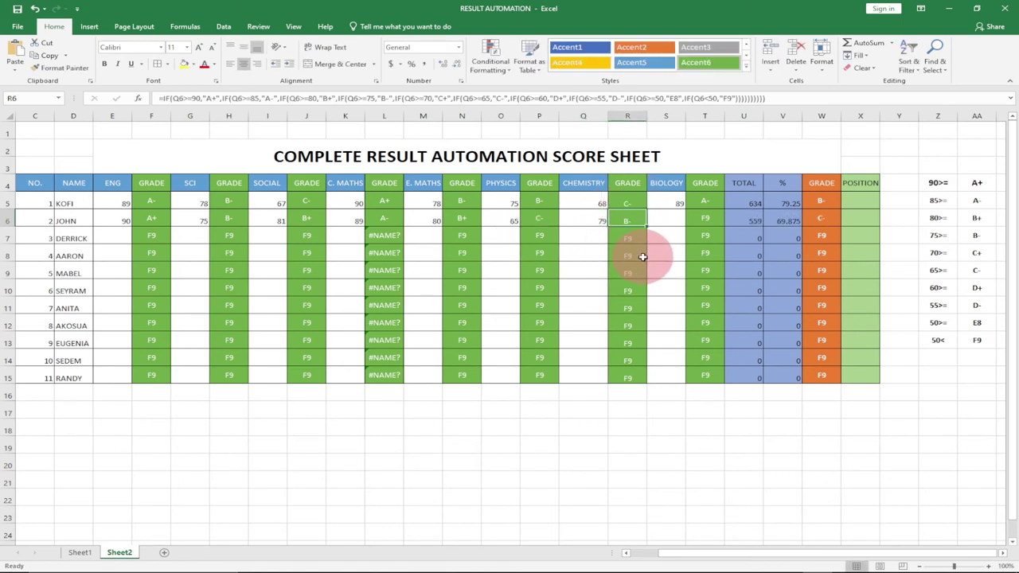
key("Tab")
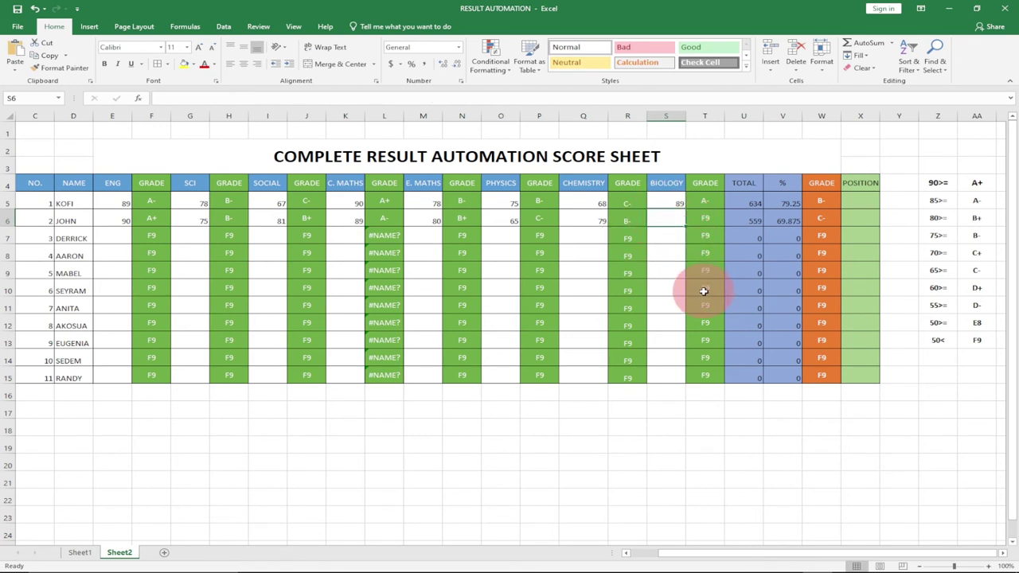
type("91")
key("Tab")
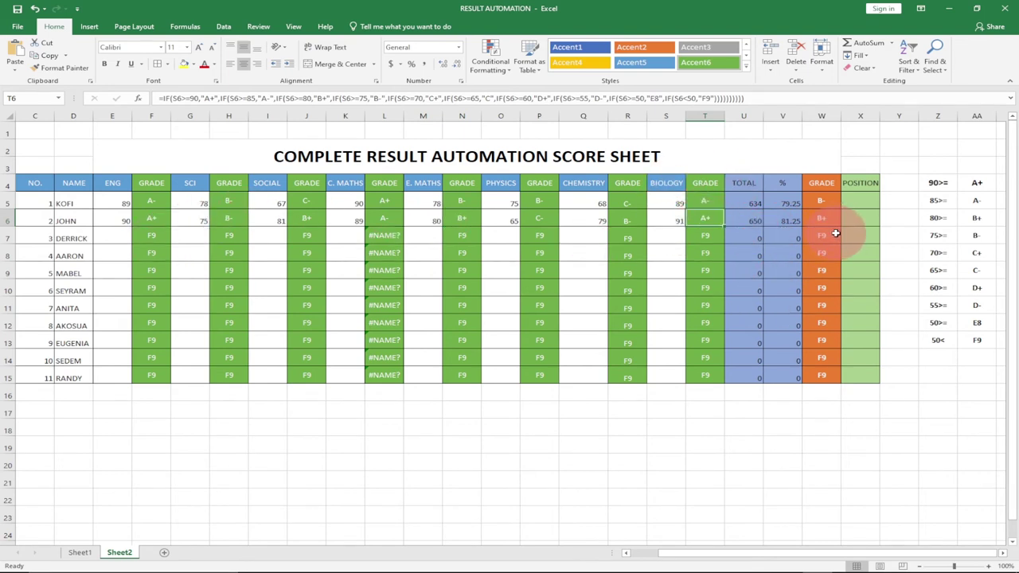
left_click(860, 200)
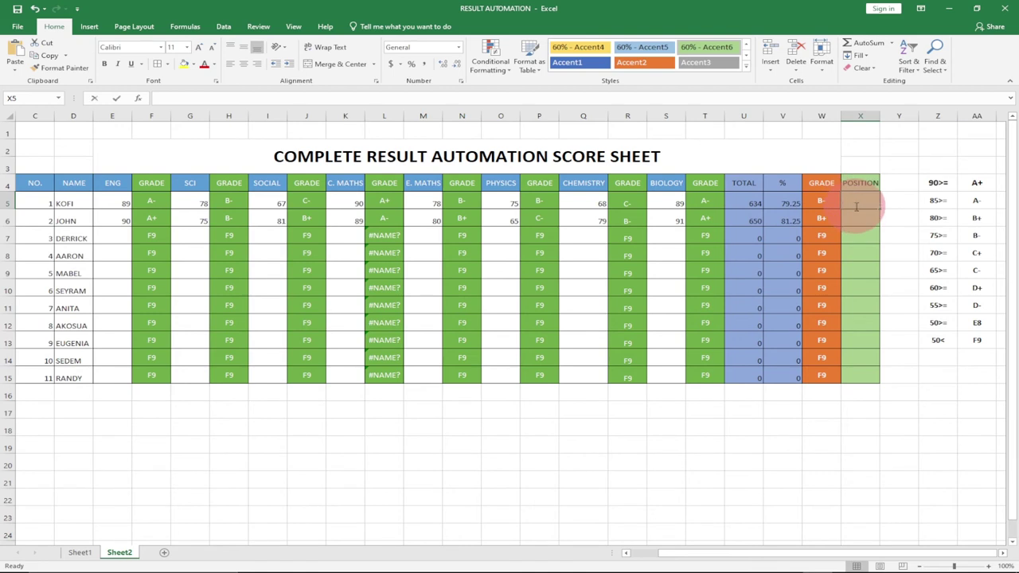
Write =RANK(U5,U5:U15) in X5 to rank the first student's total
double_click(857, 206)
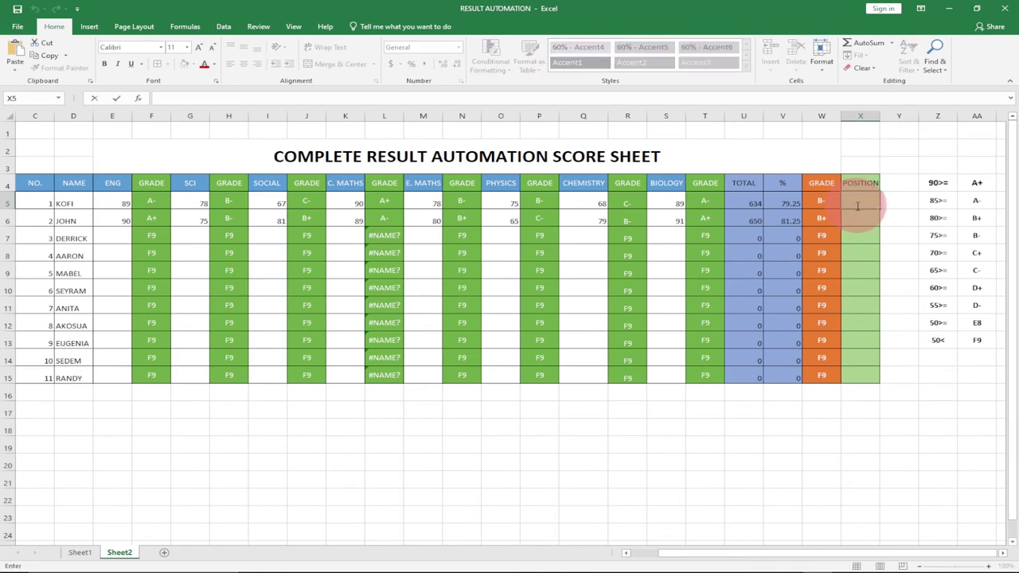
type("=RANK")
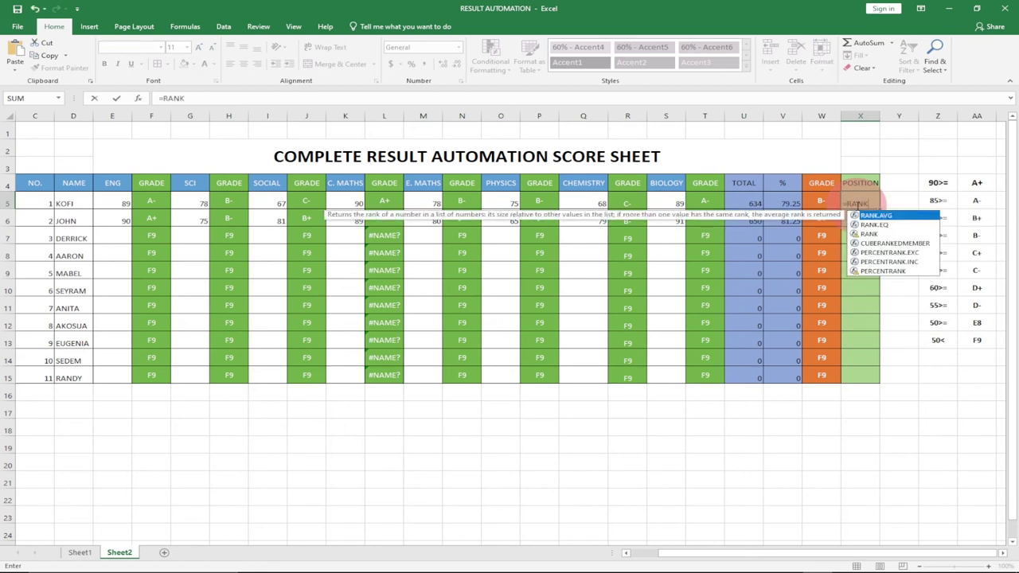
left_click(950, 235)
left_click(950, 235)
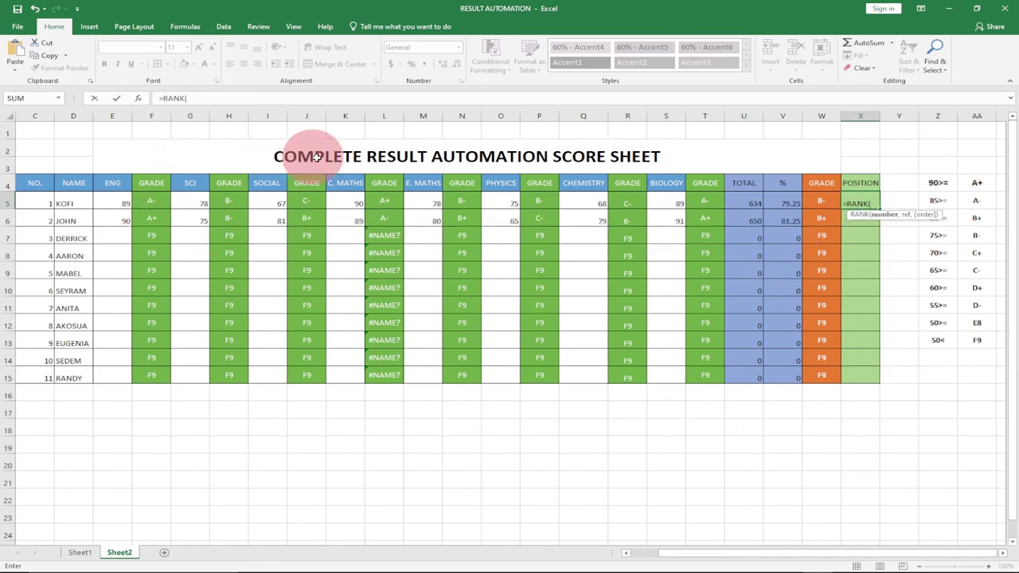
left_click(738, 205)
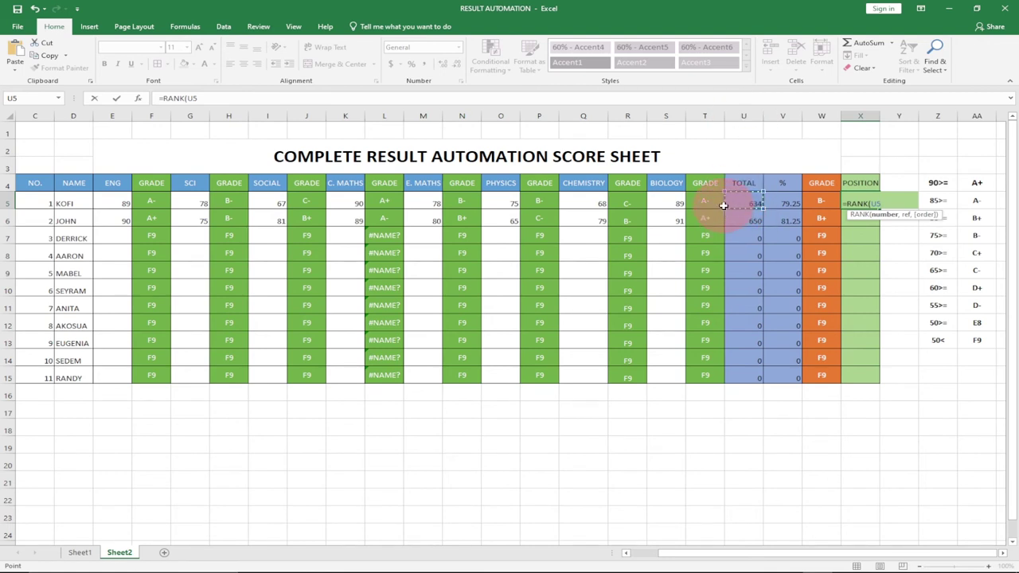
type(",")
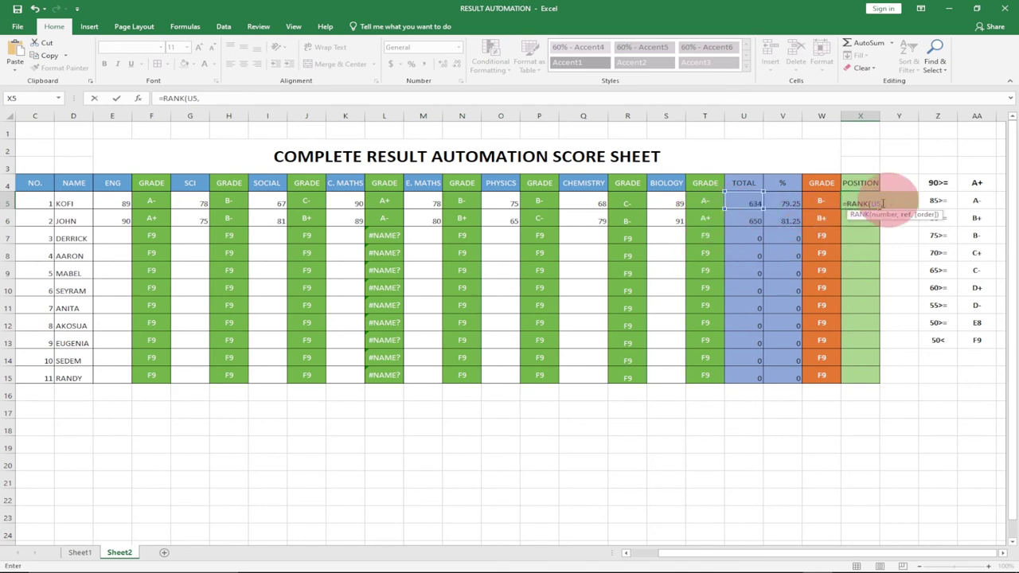
left_click_drag(742, 199, 731, 374)
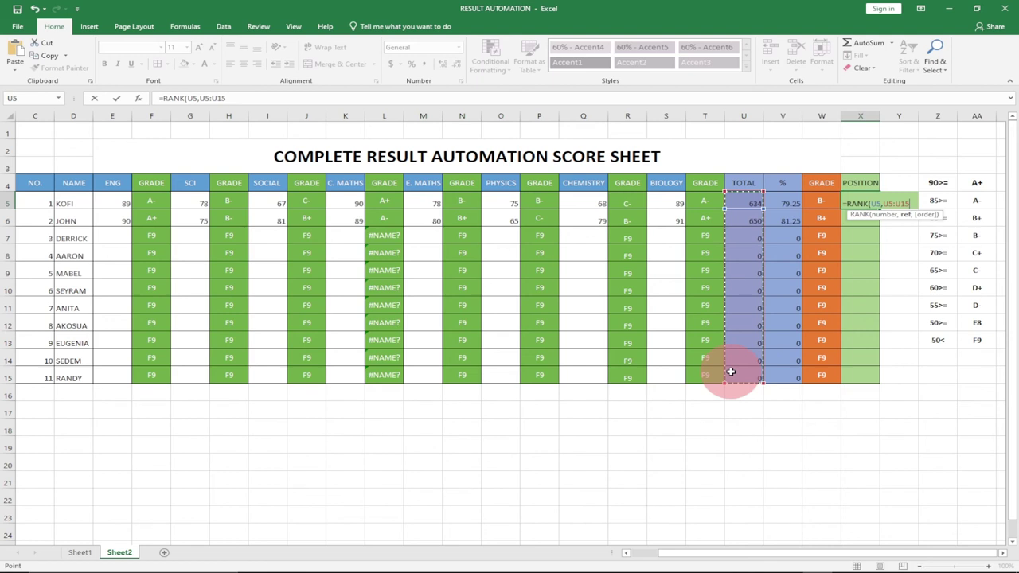
type(")")
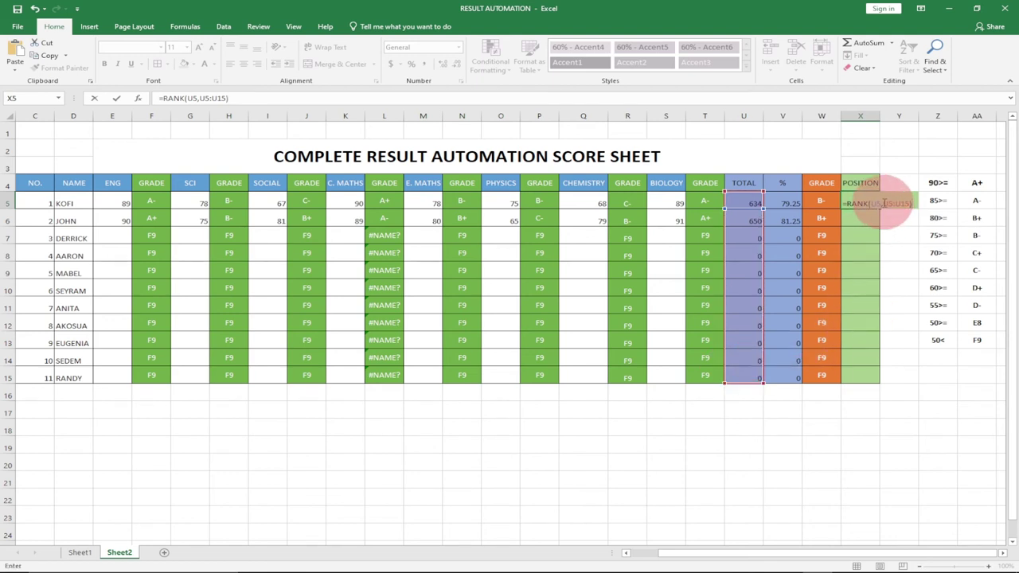
Lock the range as $U$5:$U$15 and commit, placing the student 2nd
left_click_drag(884, 204, 906, 204)
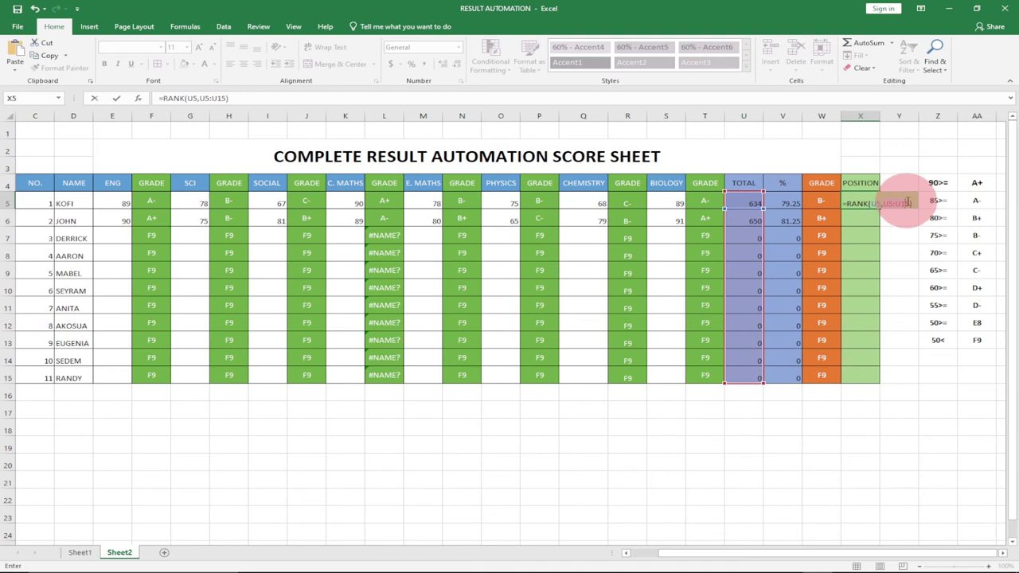
left_click_drag(910, 204, 912, 204)
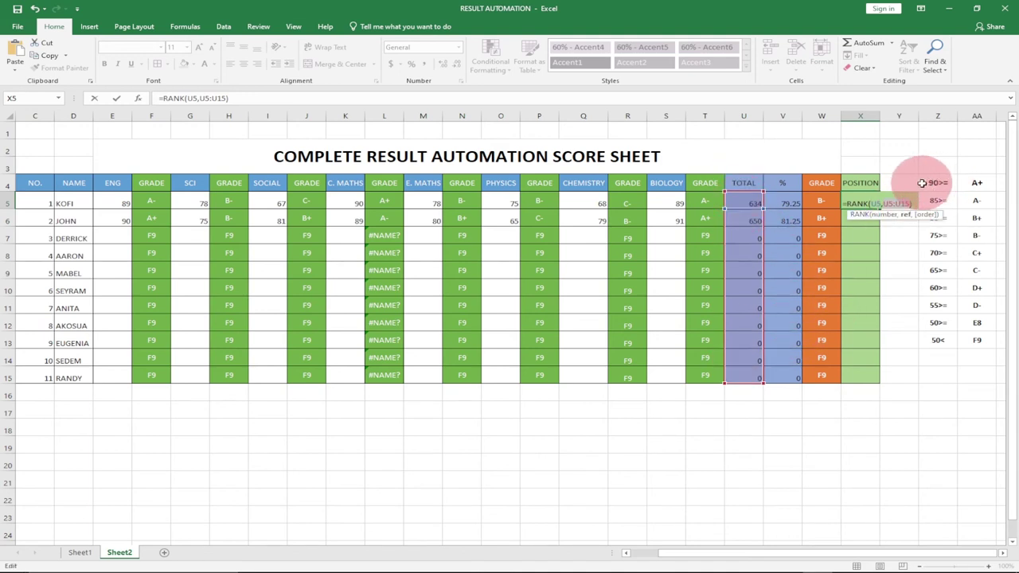
key("F4")
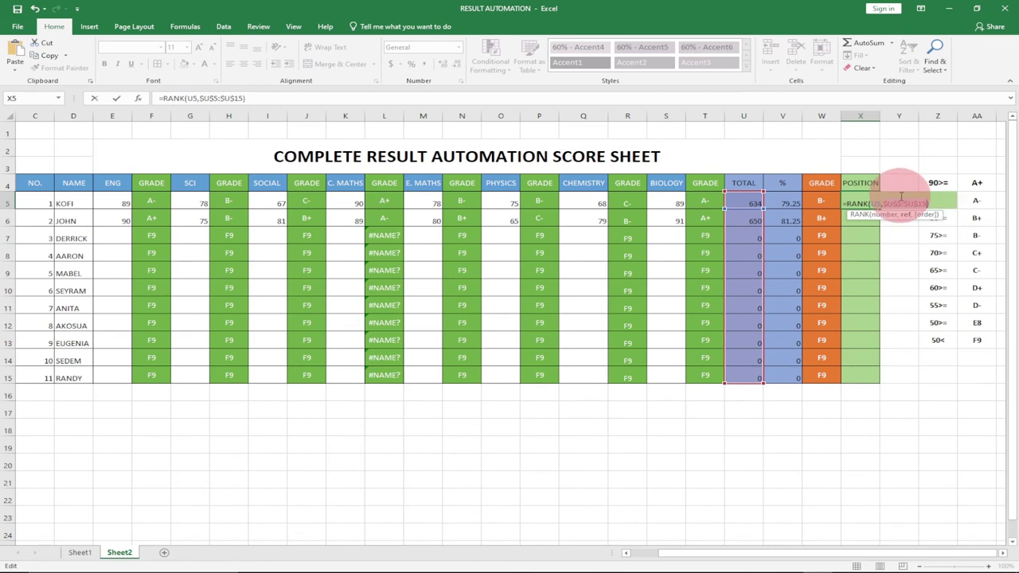
key("Return")
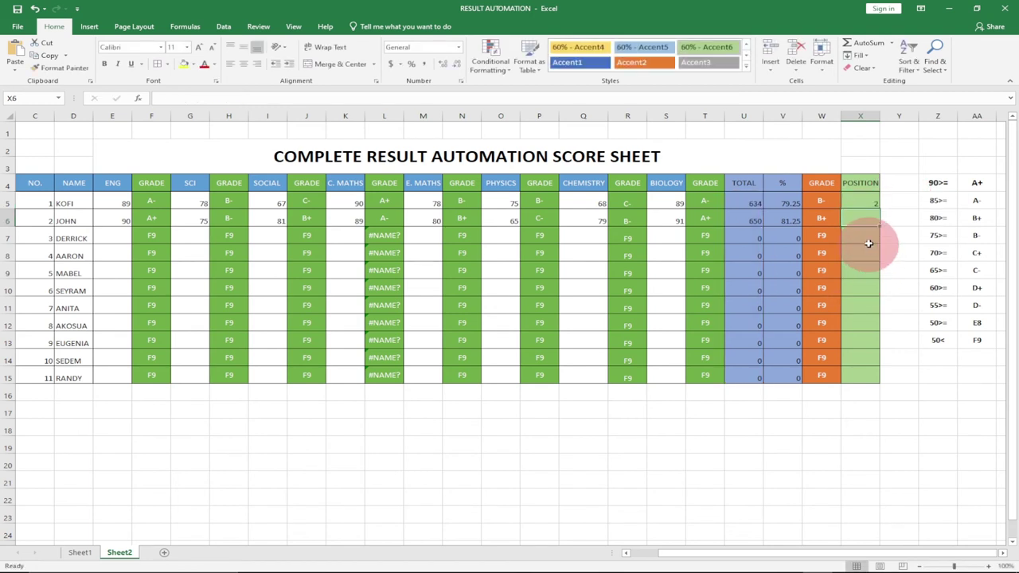
Undo the accidental move and fill the RANK formula from X5 down to X15
left_click(861, 204)
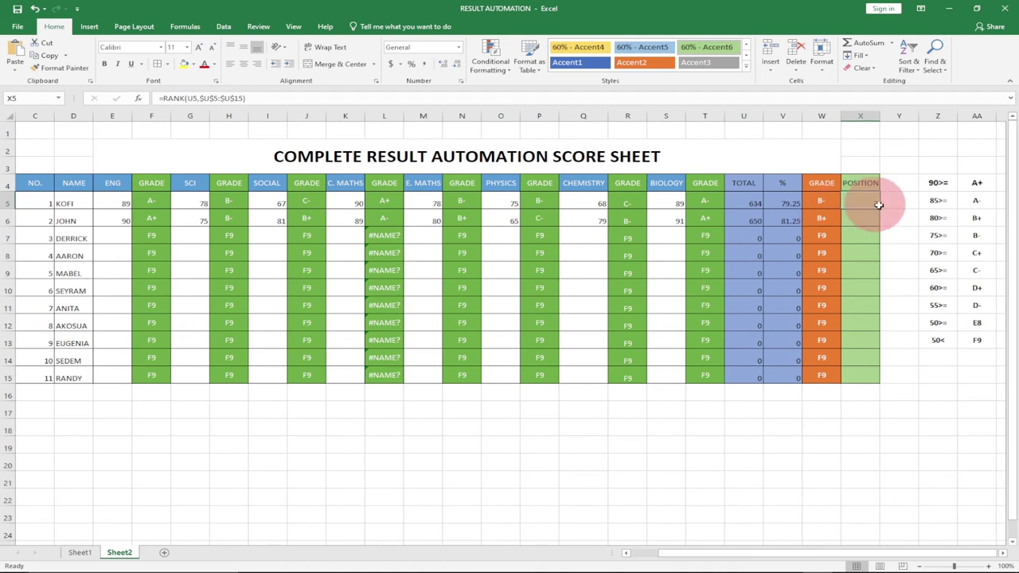
left_click_drag(875, 207, 886, 270)
key("ctrl+z")
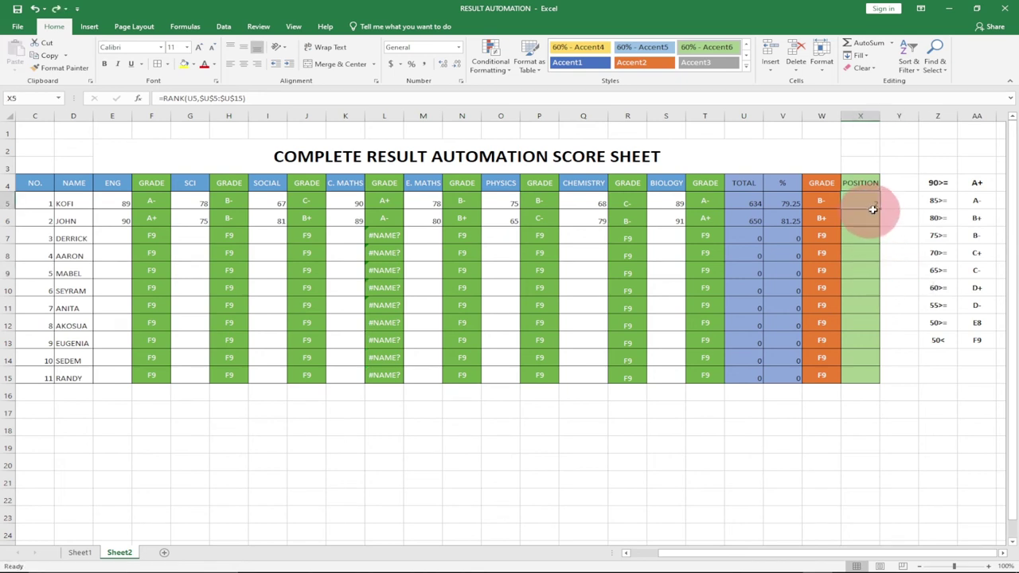
left_click_drag(879, 209, 871, 380)
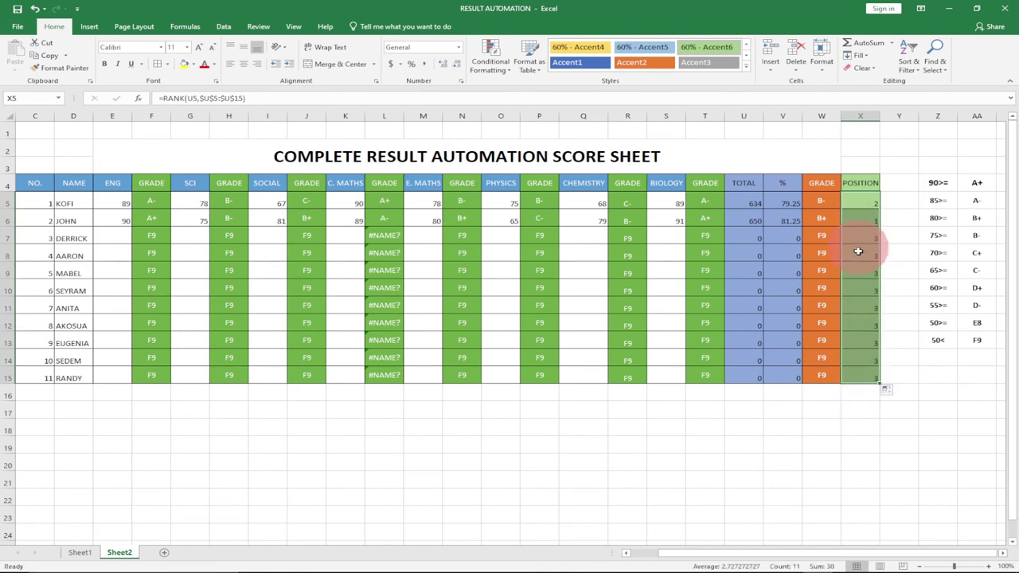
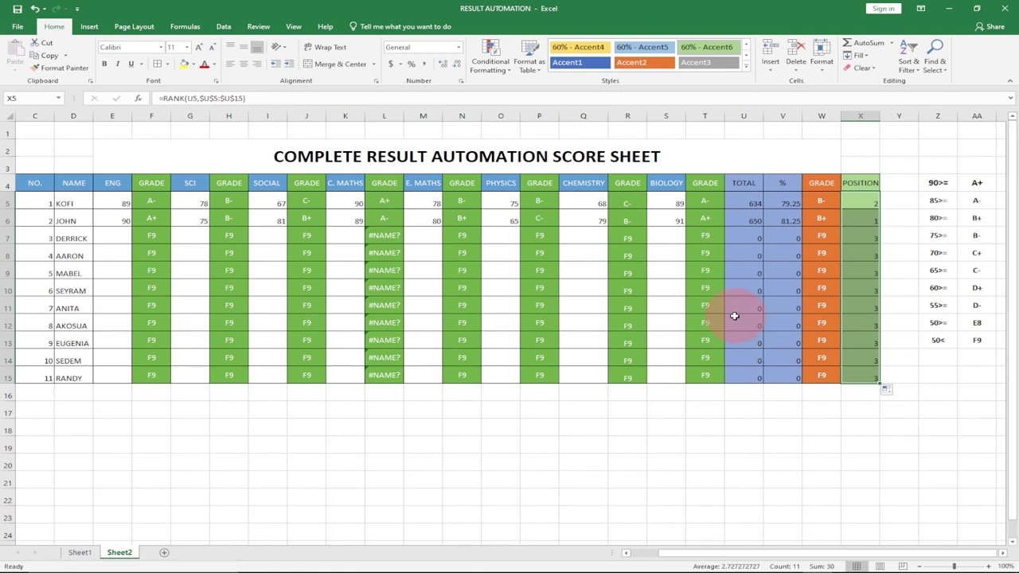
Enter the third student's English 90, SCI 78, SOCIAL 90 and C. MATHS 67 in row 7
left_click(123, 238)
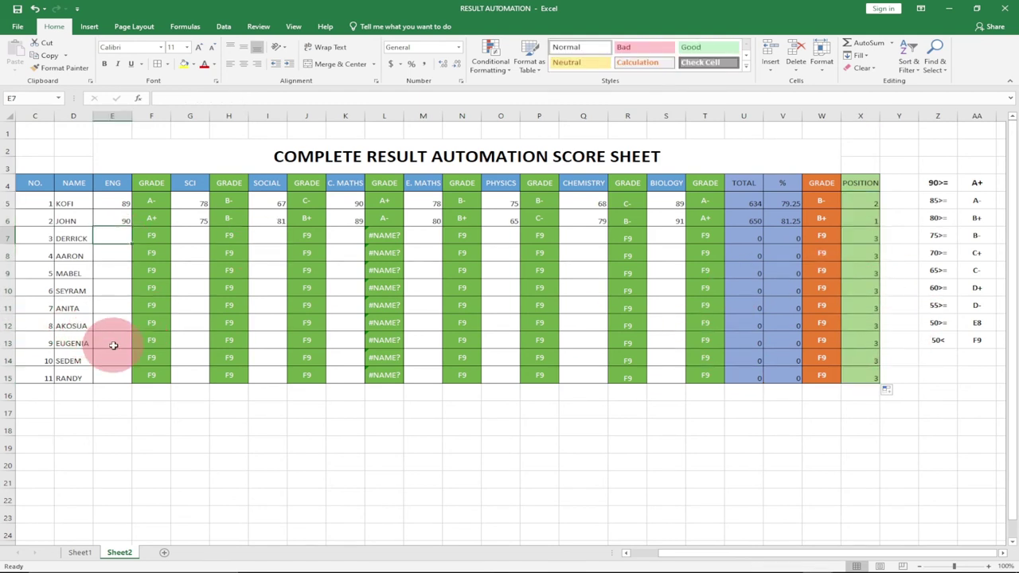
type("90")
key("Tab")
key("Tab")
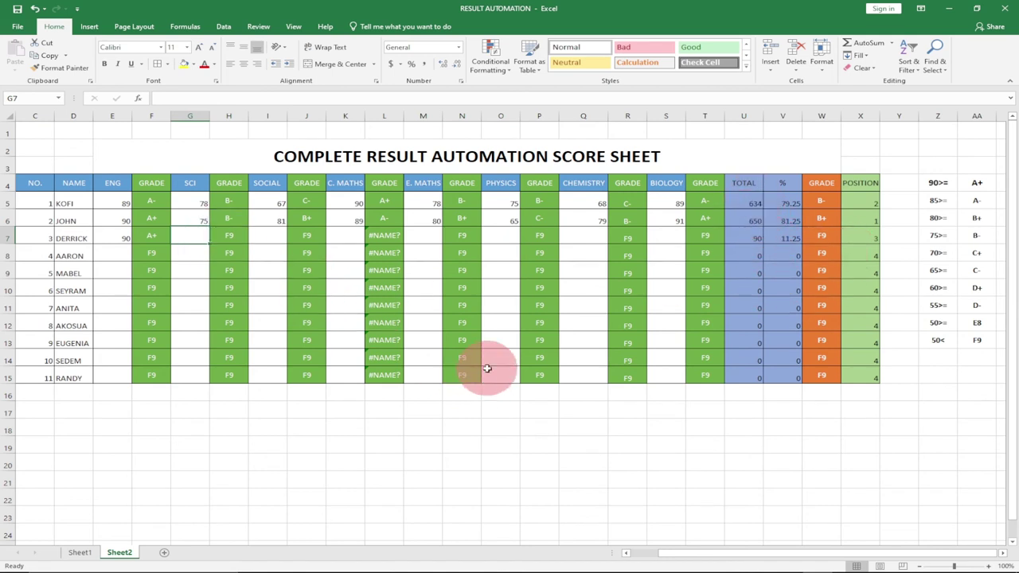
type("78")
key("Tab")
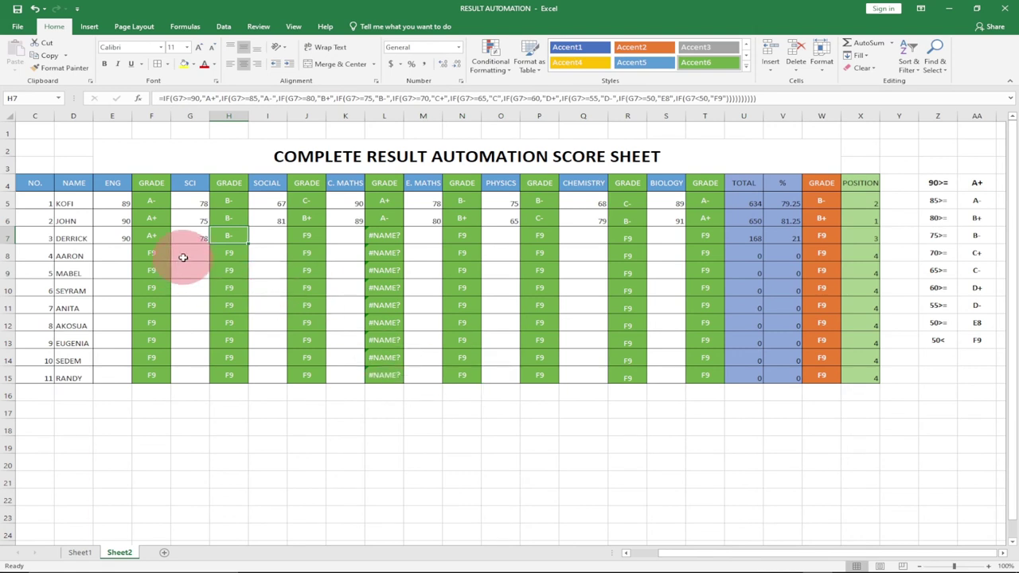
key("Tab")
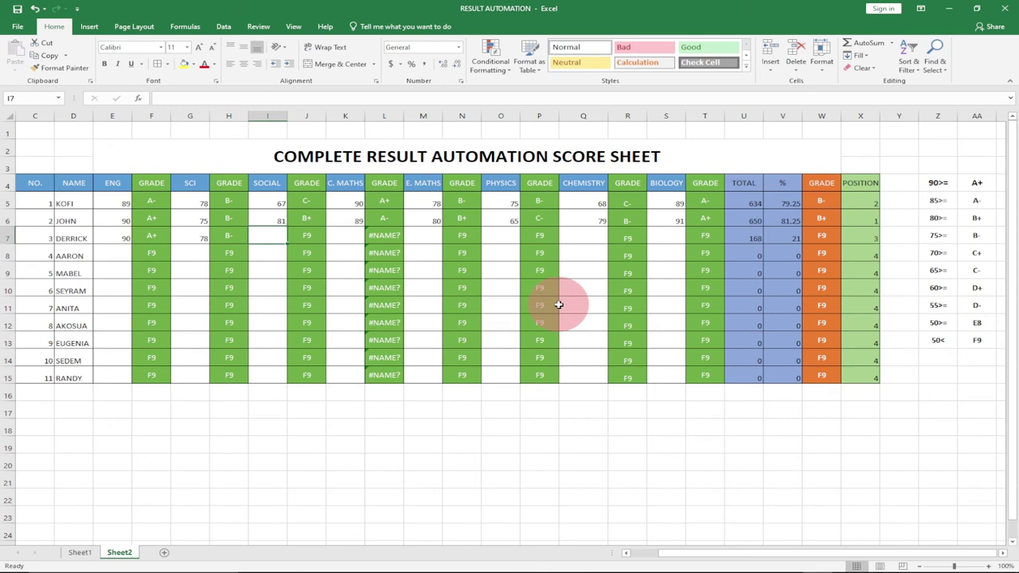
type("90")
key("Tab")
key("Tab")
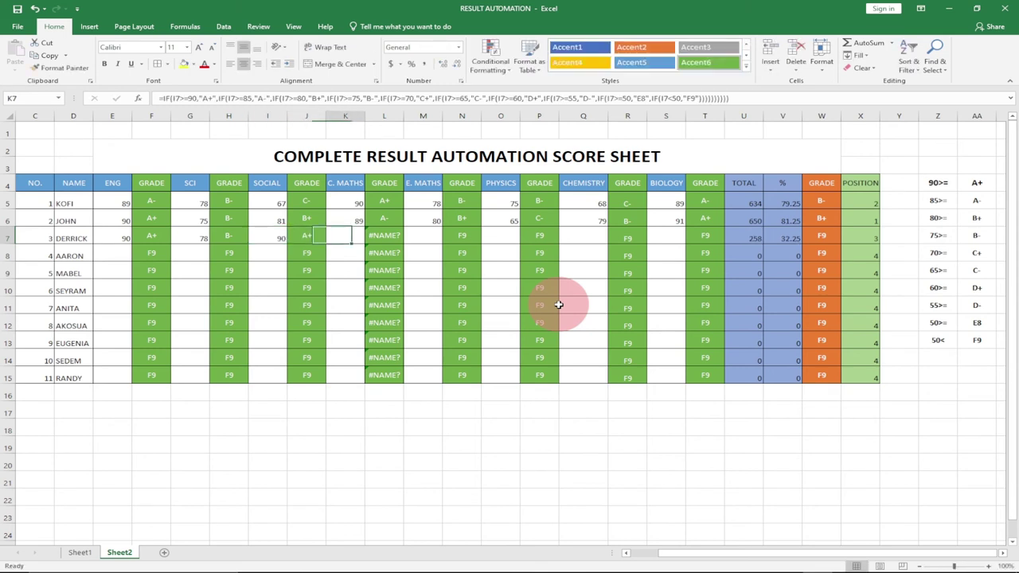
type("67")
key("Tab")
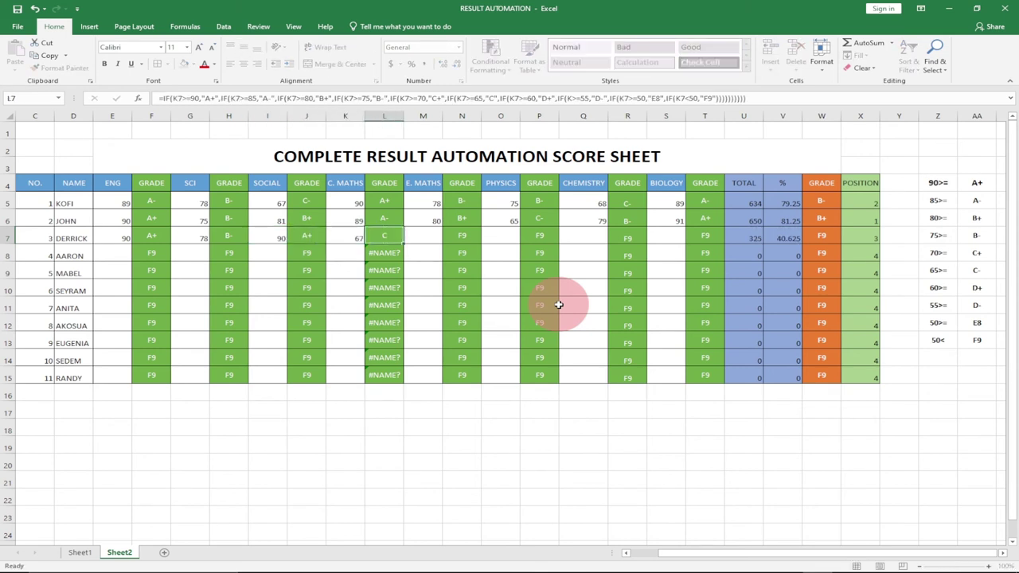
Enter row 7's E. MATHS 80, Physics 54, Chemistry 67 and Biology 54
key("Tab")
type("80")
key("Tab")
key("Tab")
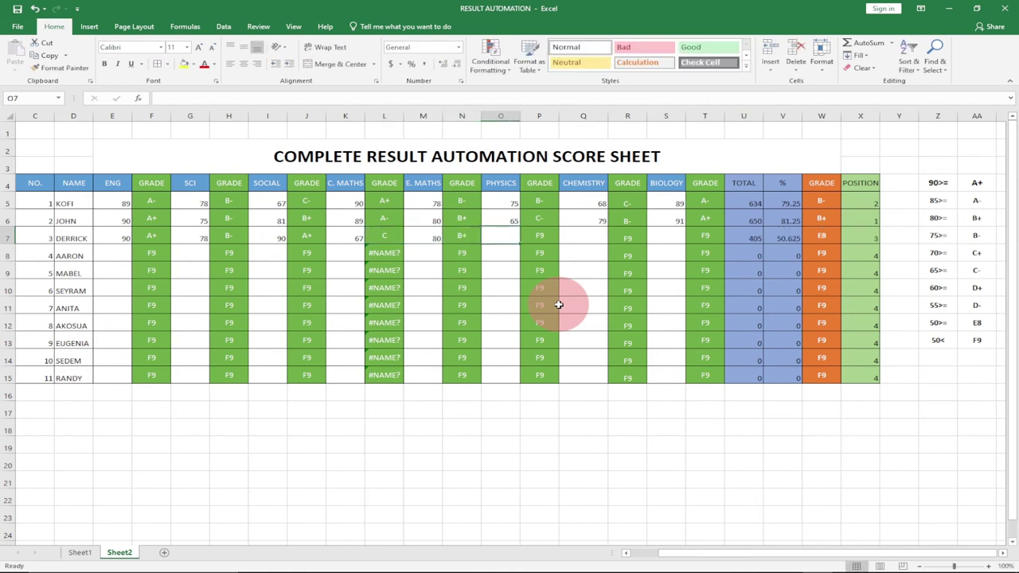
type("54")
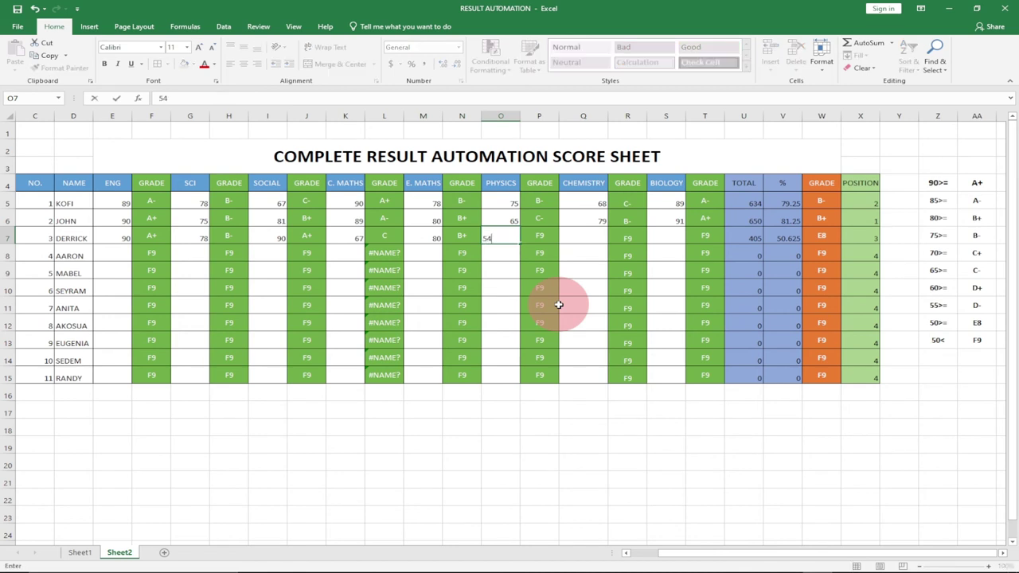
key("Tab")
key("Tab")
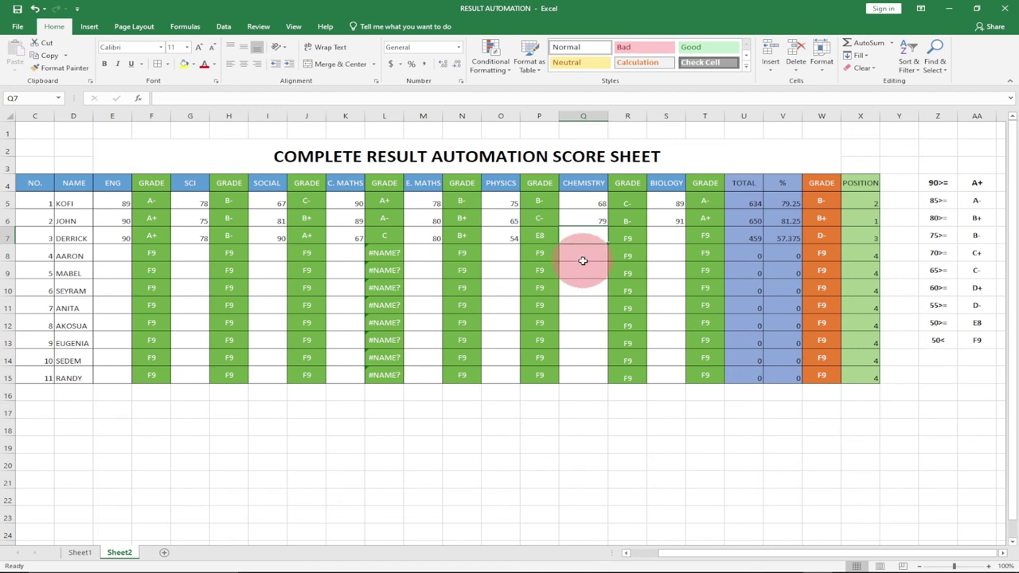
type("67")
key("Tab")
key("Tab")
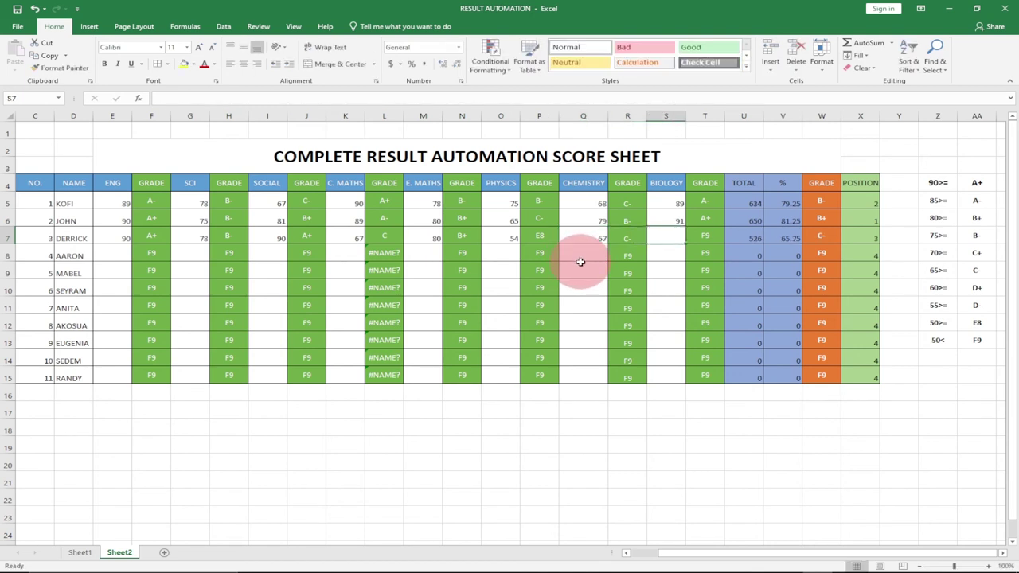
type("54")
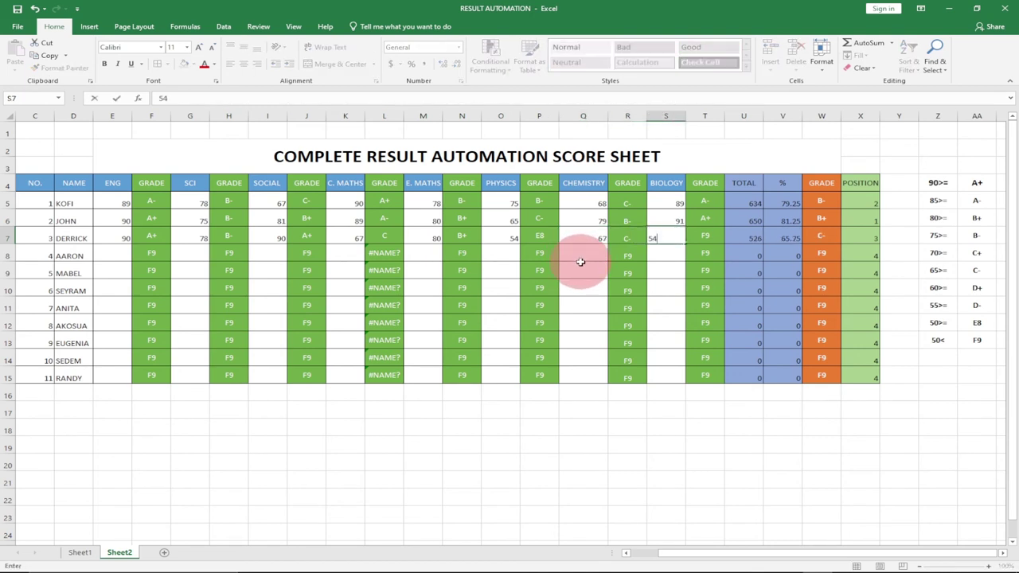
key("Tab")
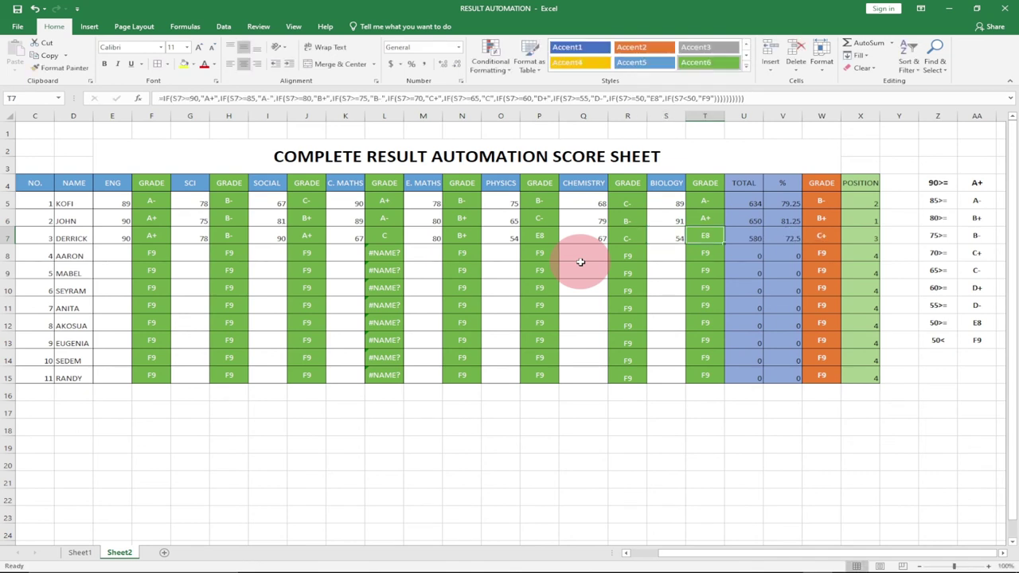
Enter the fourth student's English 76, SCI 90, SOCIAL 54 and C. MATHS 67 in row 8
left_click(123, 255)
type("76")
key("Tab")
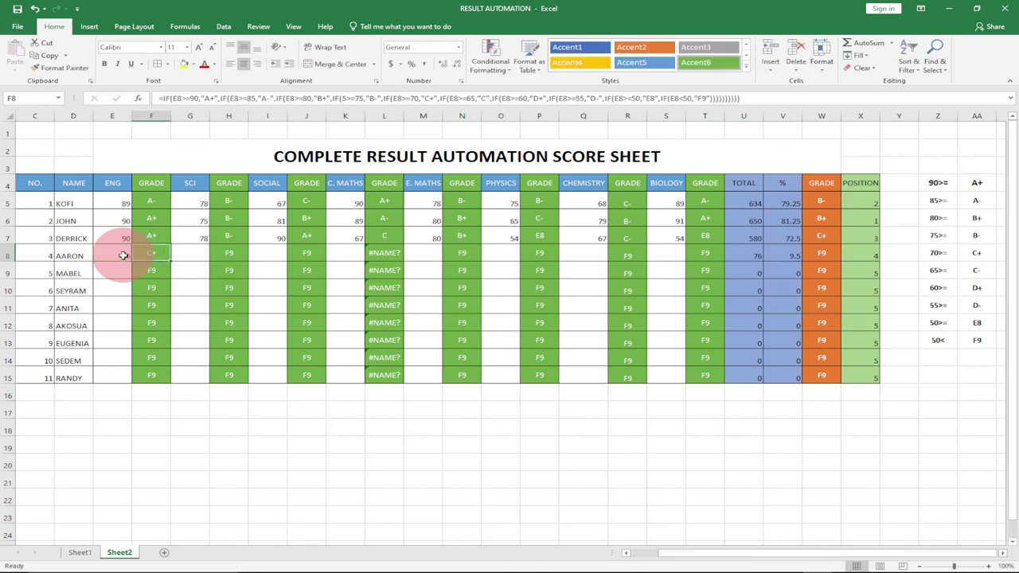
key("Tab")
type("90")
key("Tab")
key("Tab")
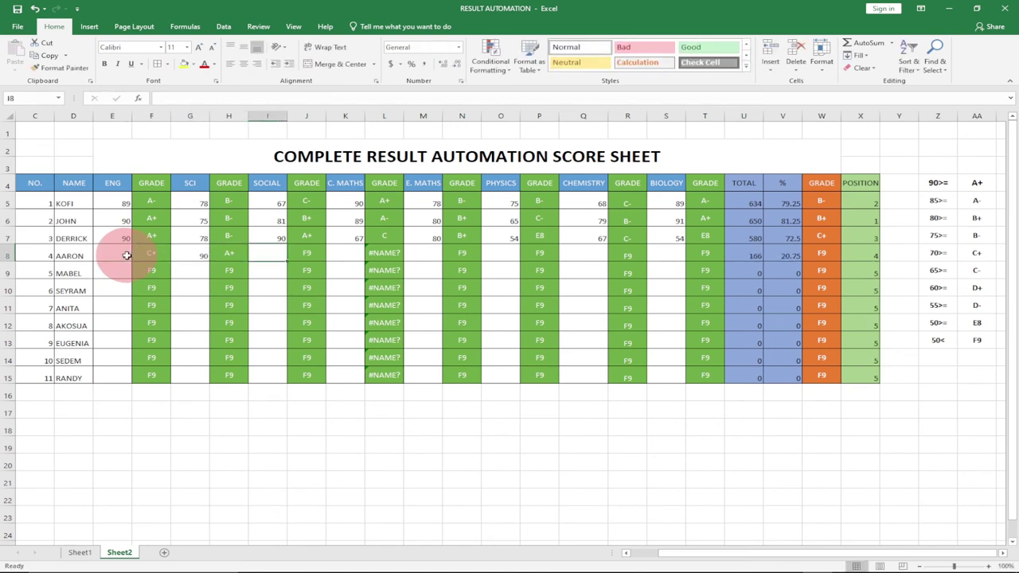
type("54")
key("Tab")
key("Tab")
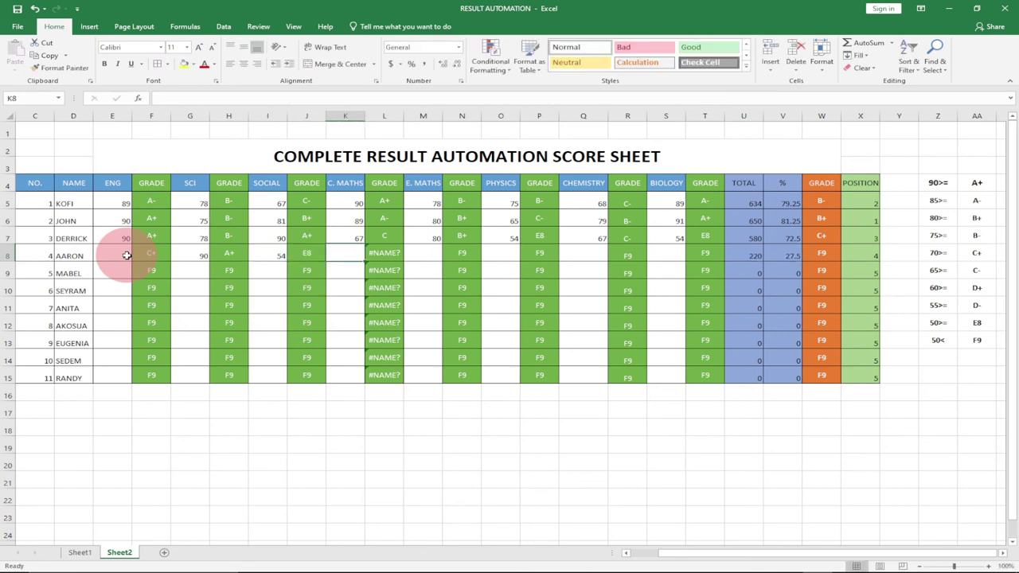
type("67")
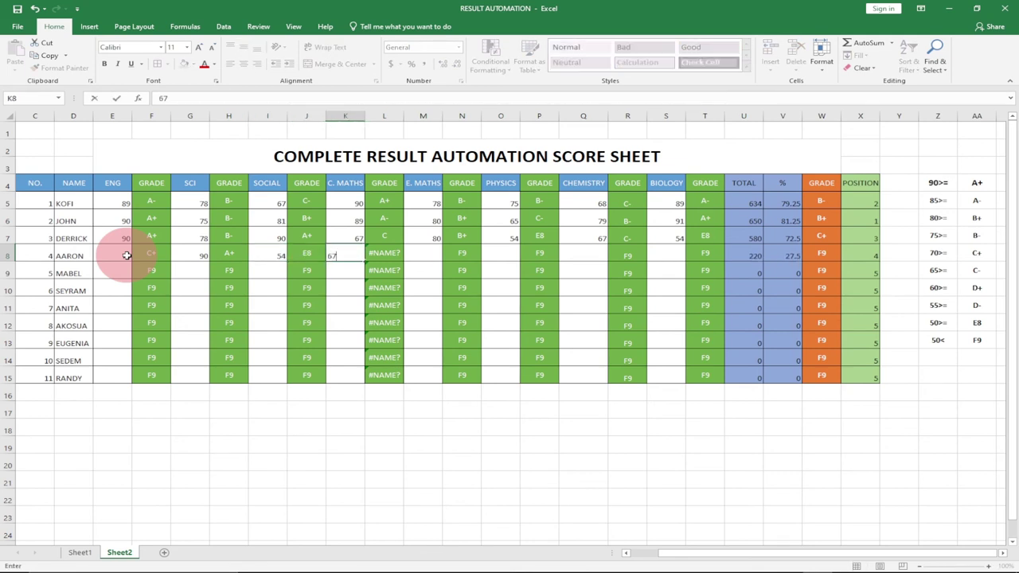
key("Tab")
key("Tab")
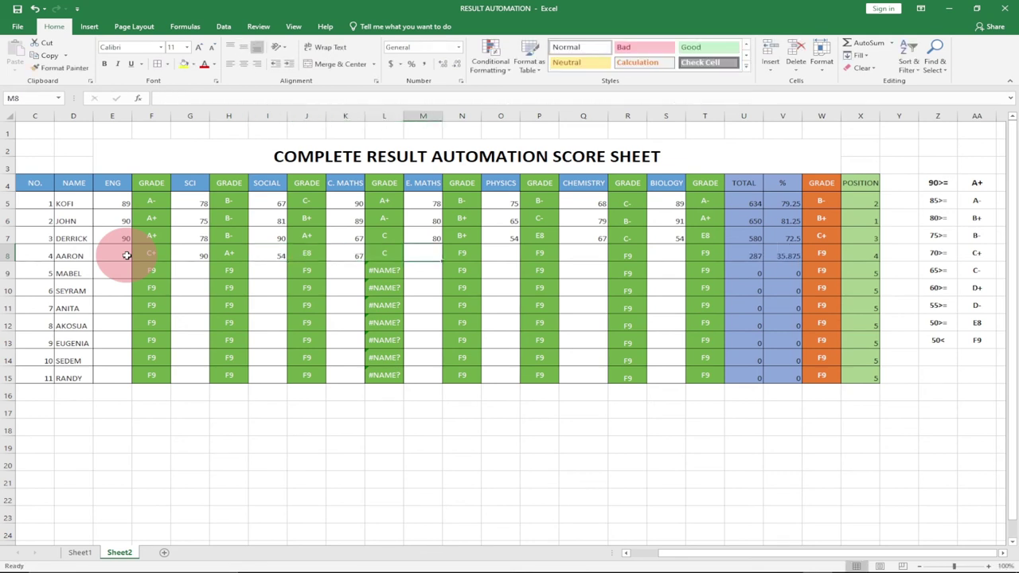
Enter row 8's E. MATHS 89, Physics 65, Chemistry 45 and Biology 89
type("89")
key("Tab")
key("Tab")
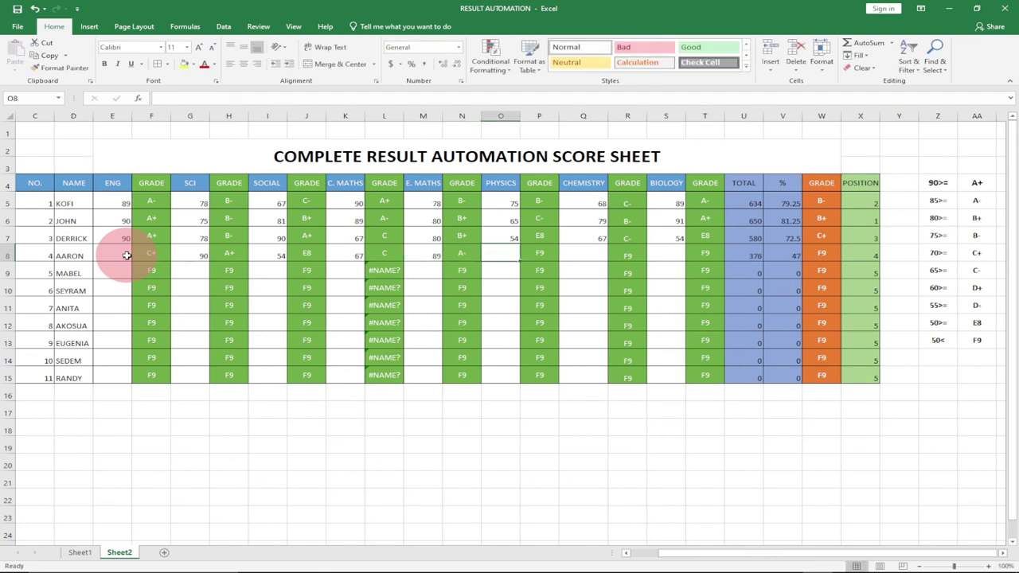
type("65")
key("Tab")
key("Tab")
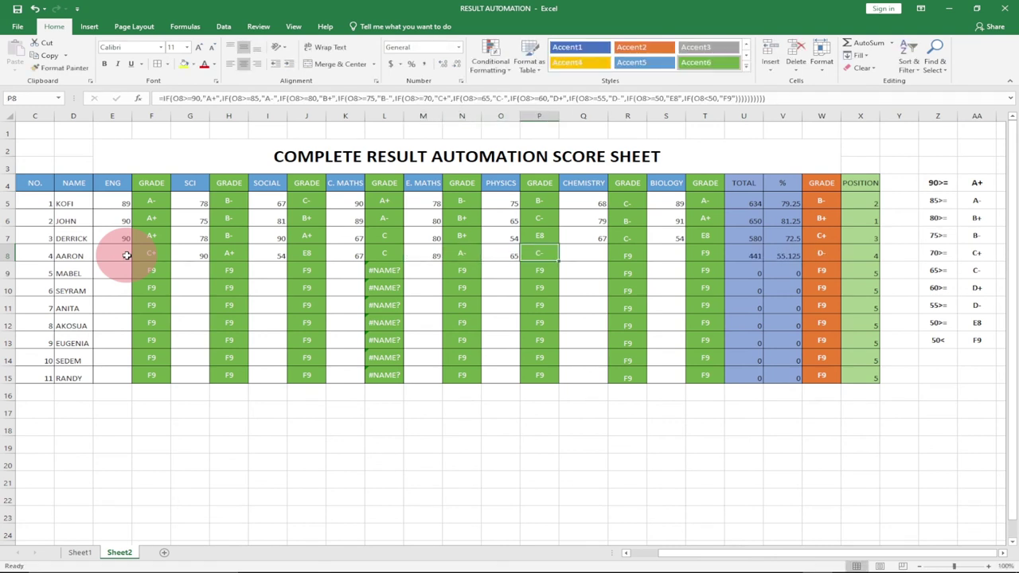
type("45")
key("Tab")
key("Tab")
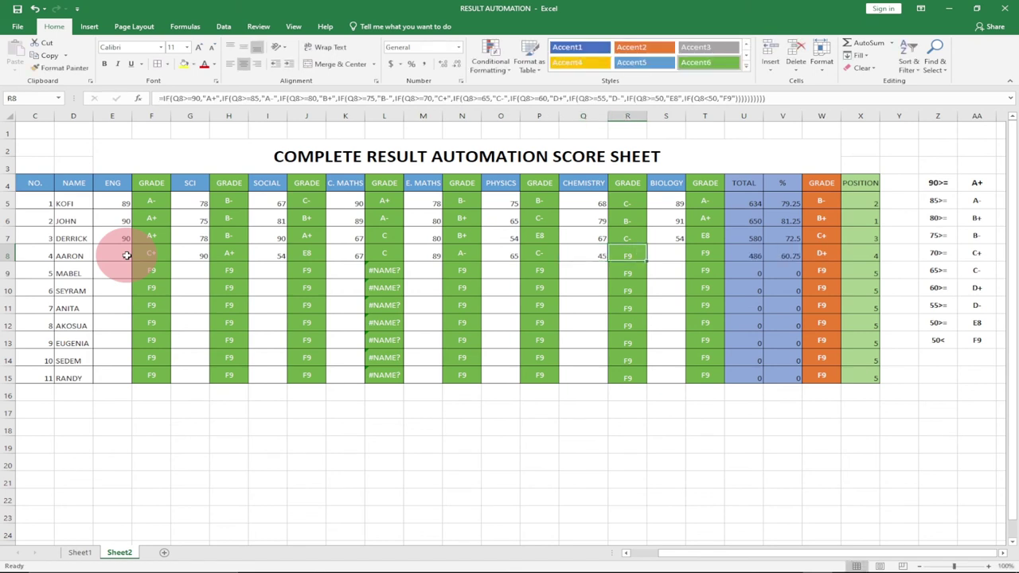
type("89")
key("Tab")
Enter the fifth student's English 56 (corrected from 678), SCI 78, SOCIAL 89 and C. MATHS 54 in row 9
left_click(123, 273)
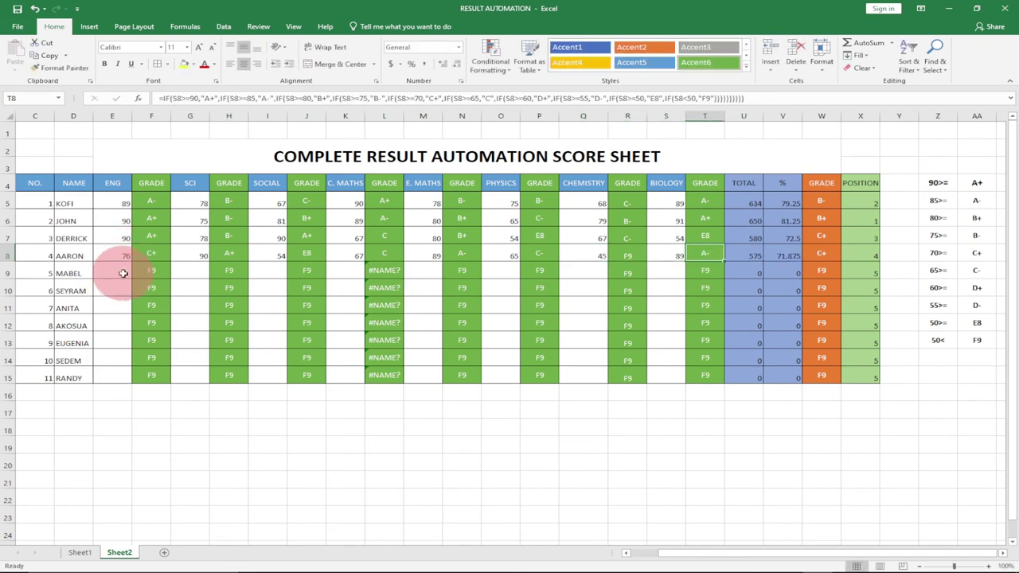
type("678")
key("Tab")
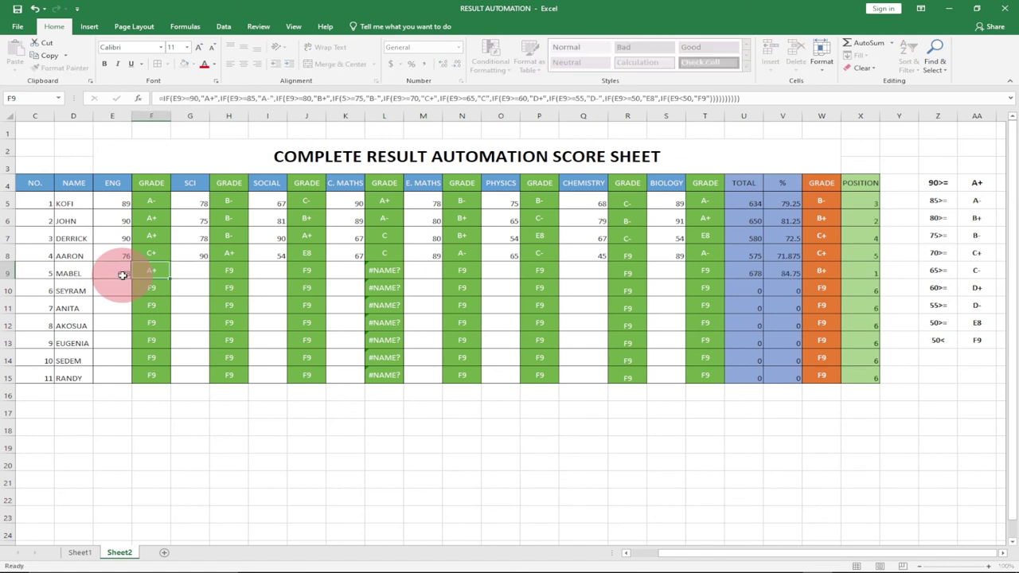
left_click(120, 273)
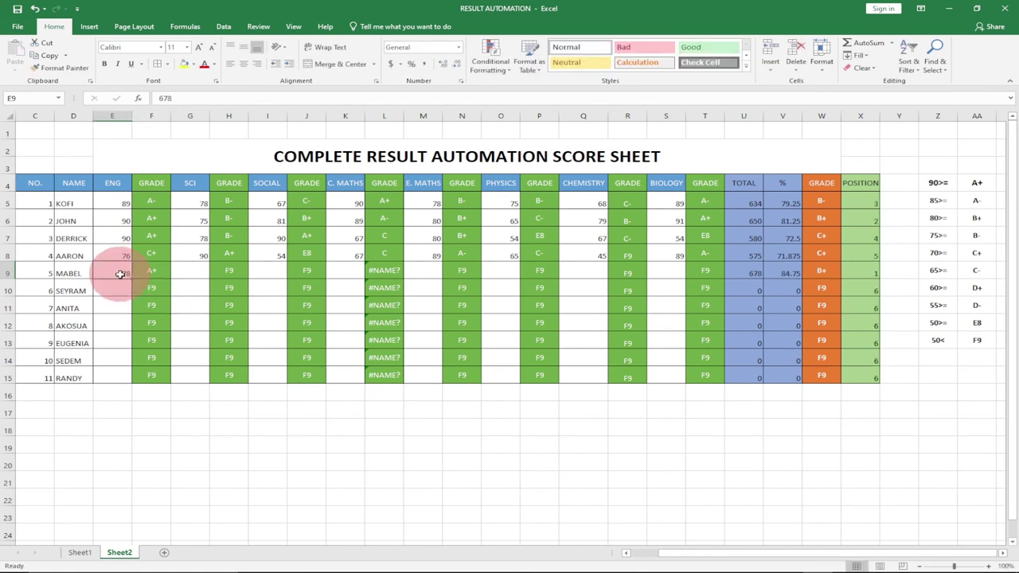
type("56")
key("Tab")
key("Tab")
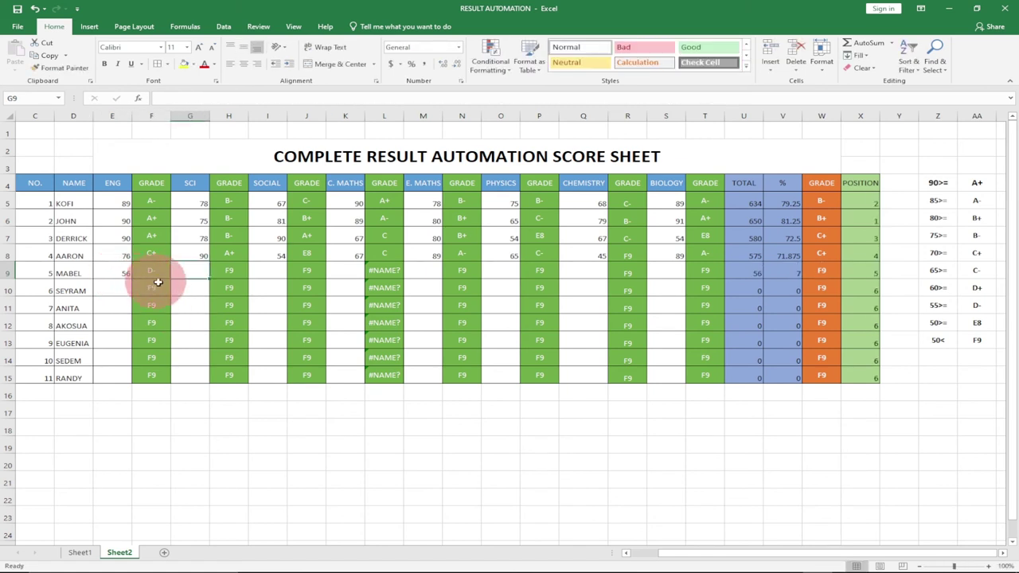
type("78")
key("Tab")
key("Tab")
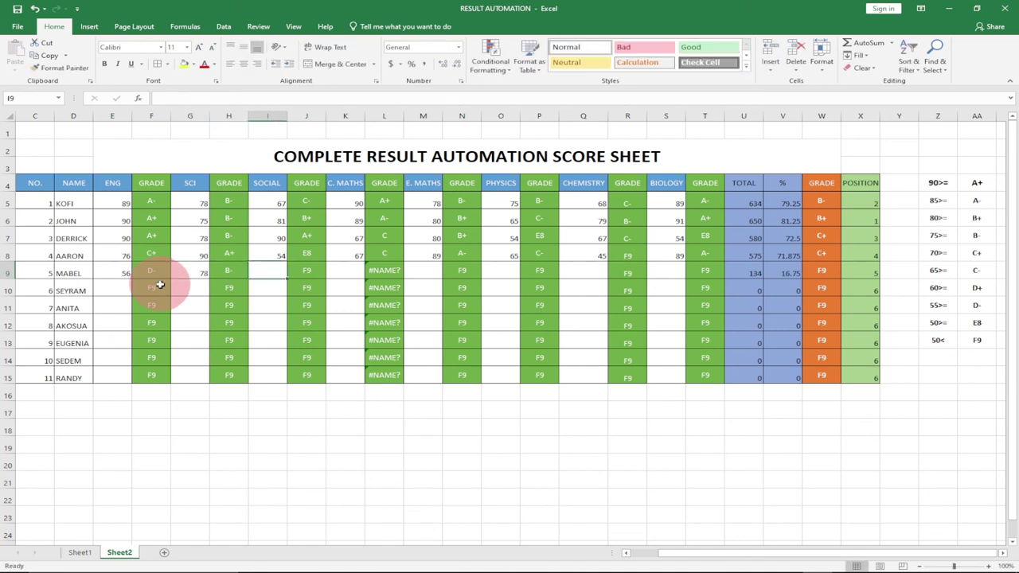
type("89")
key("Tab")
key("Tab")
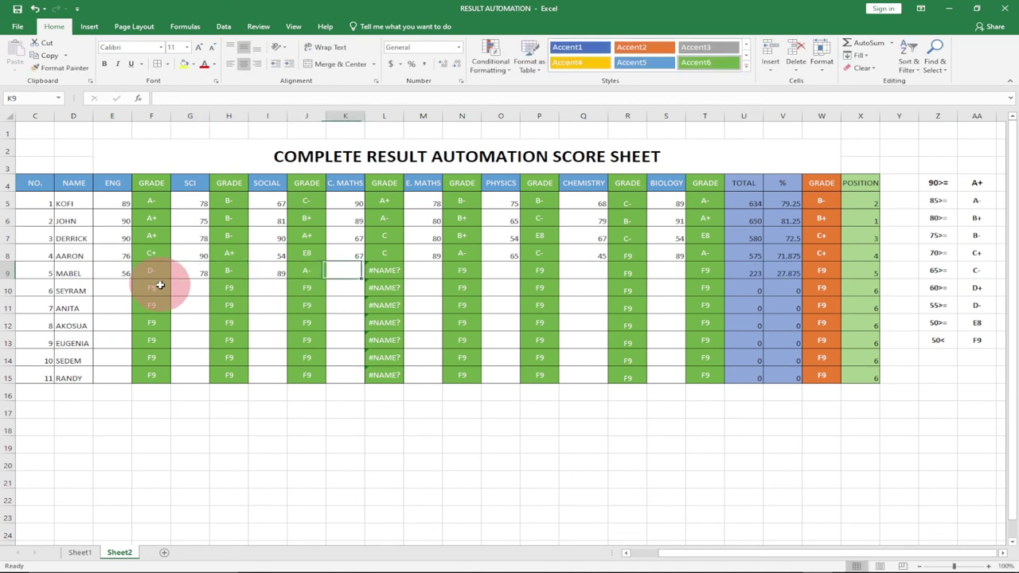
type("54")
key("Tab")
key("Tab")
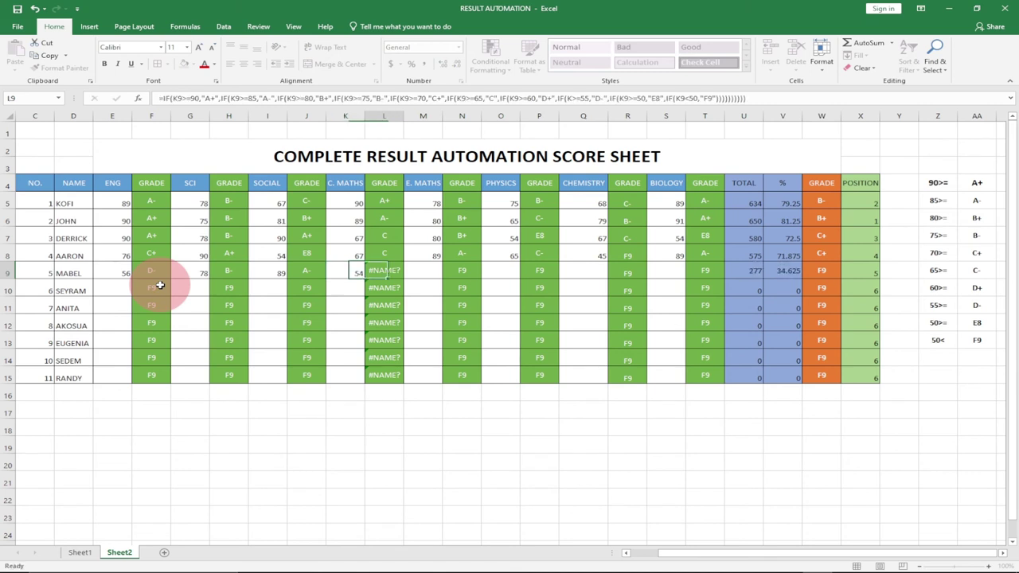
Copy the C. MATHS grade formula from L8 down to row 15
left_click(348, 270)
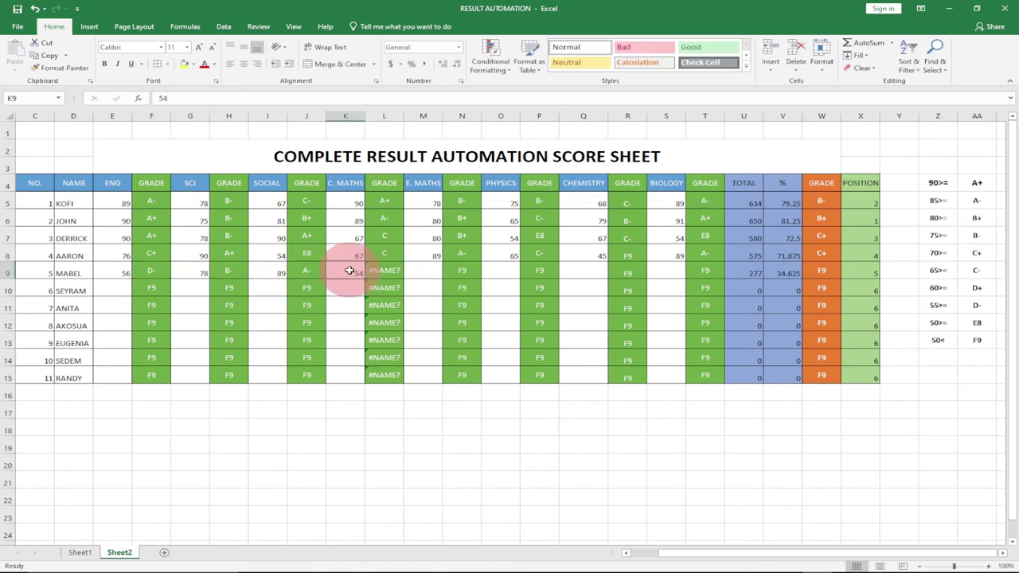
left_click(387, 254)
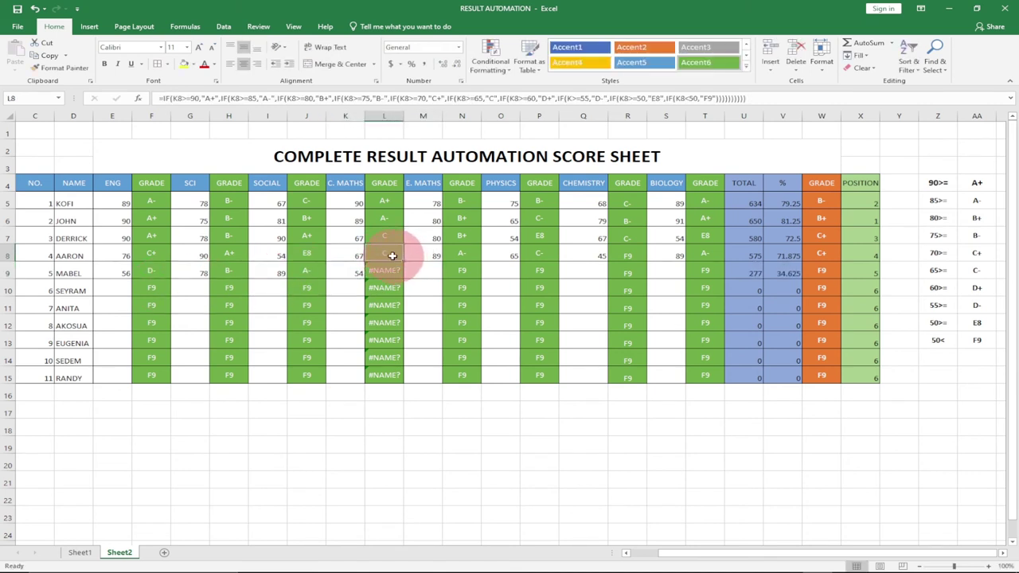
left_click_drag(395, 259, 393, 383)
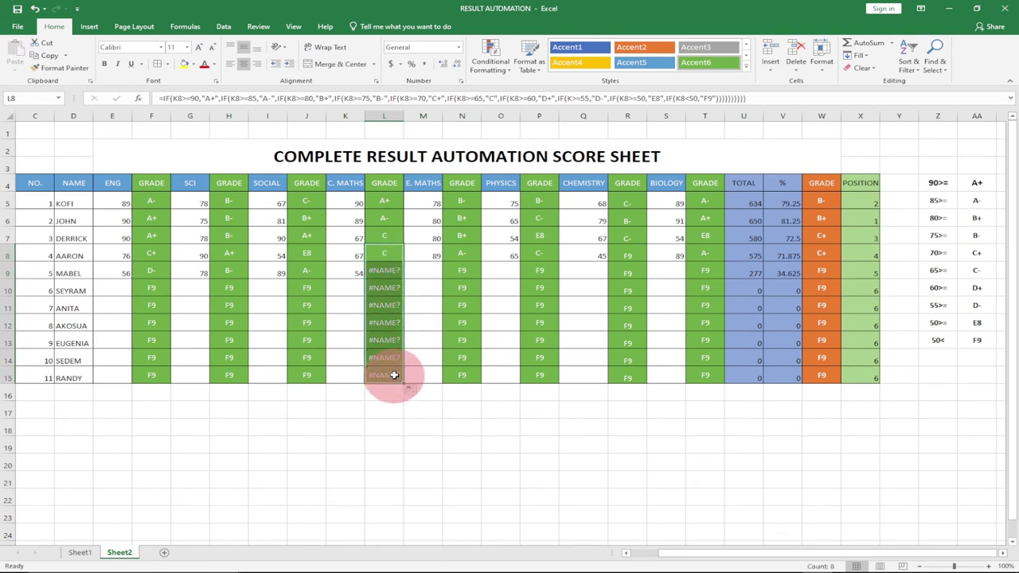
Review L5's grade formula, fill it down to L15, and delete the 54 in K9
left_click(384, 232)
double_click(384, 201)
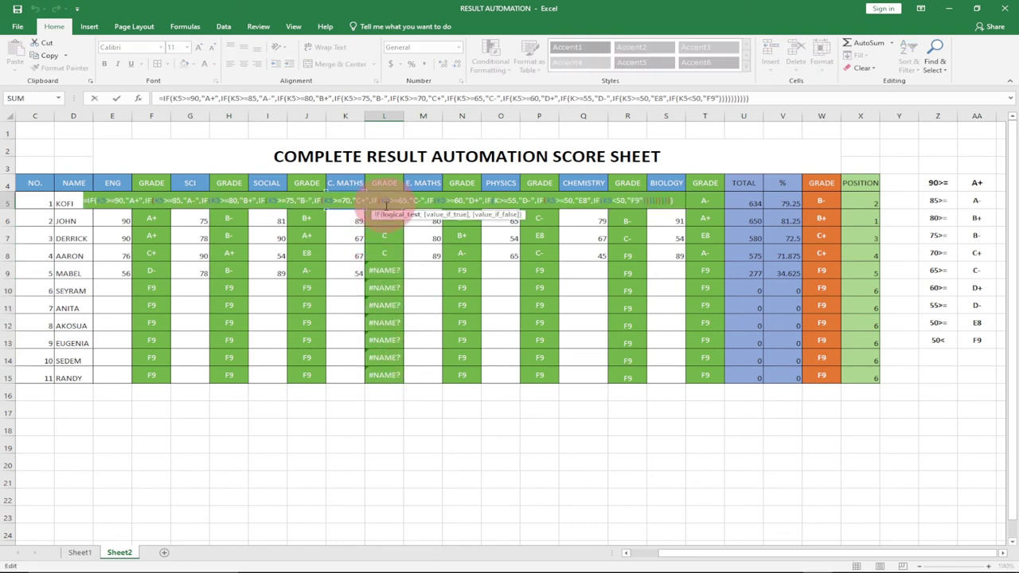
left_click_drag(382, 200, 421, 202)
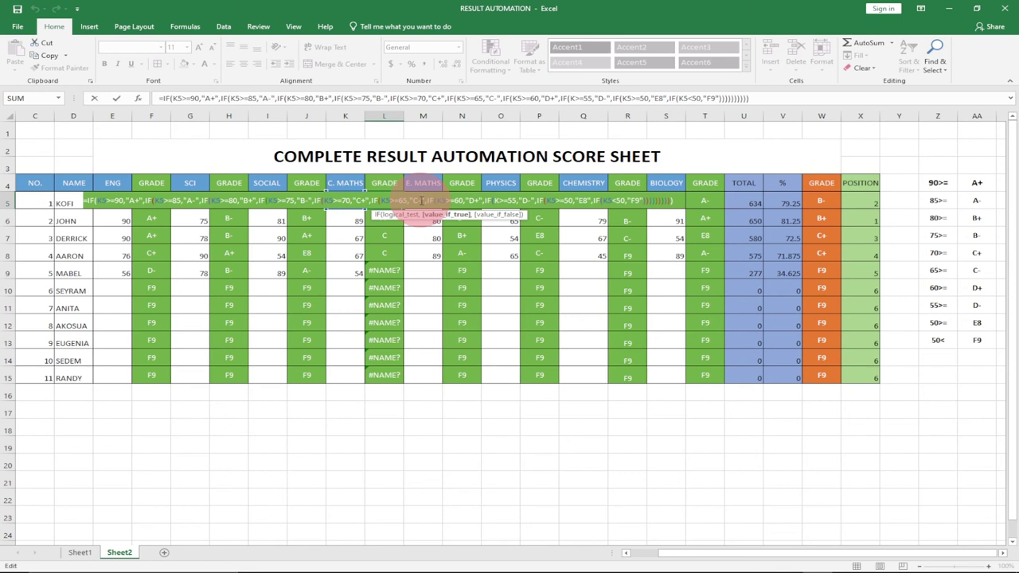
key("Escape")
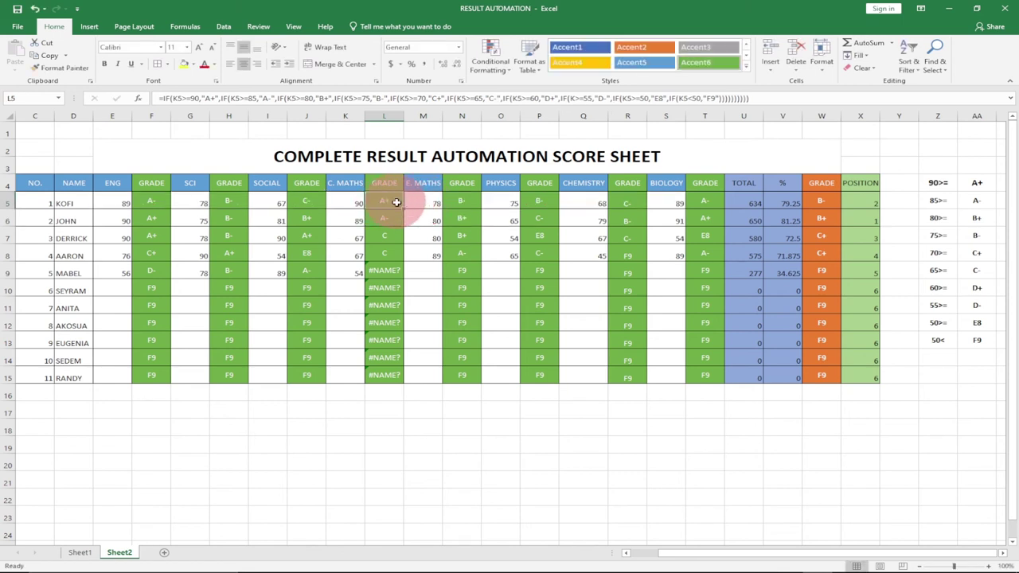
left_click_drag(404, 209, 402, 378)
left_click(339, 272)
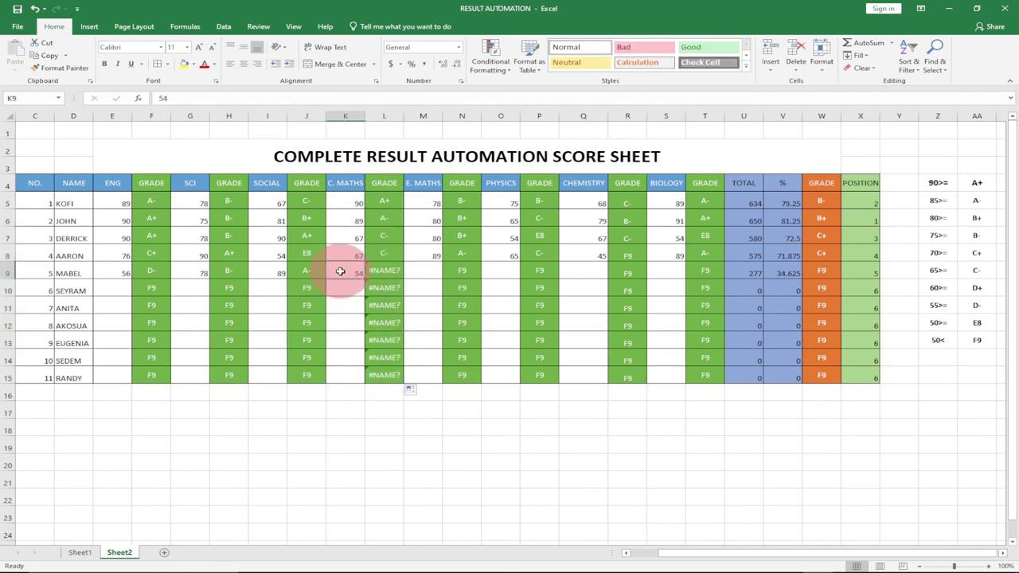
key("BackSpace")
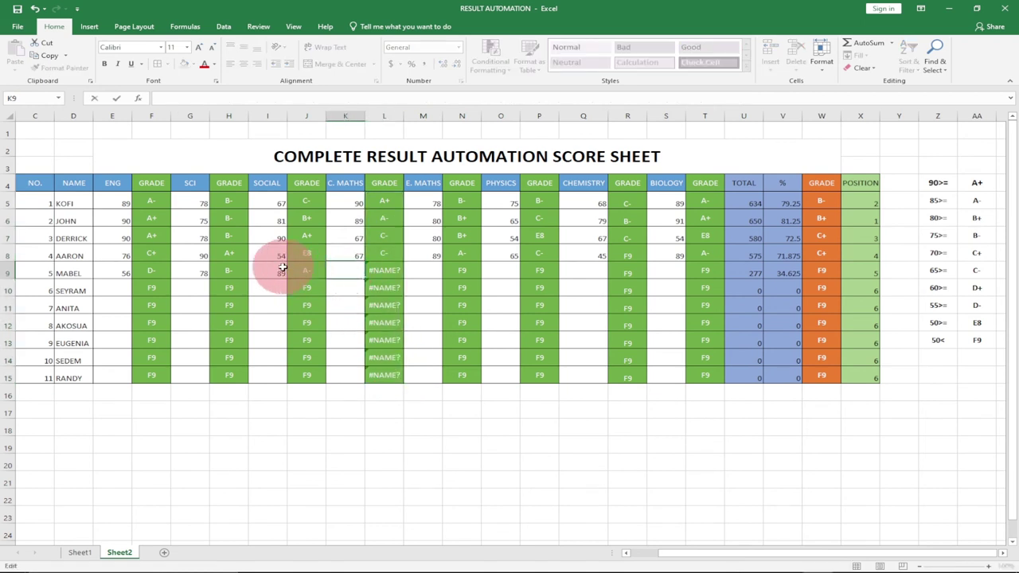
Enter 78 as the fifth student's C. MATHS score in K9
left_click(275, 270)
key("Right")
key("Right")
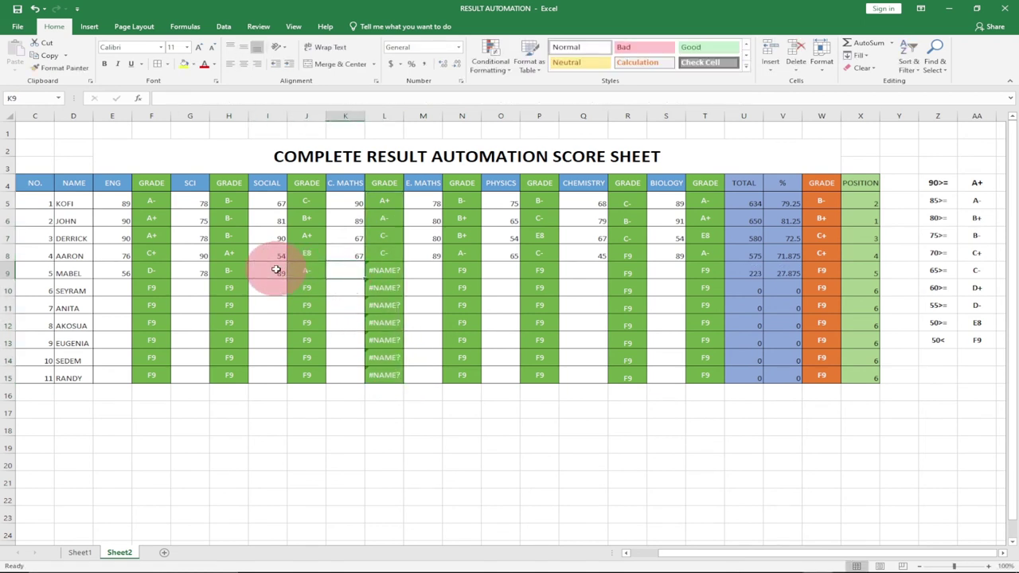
type("78")
key("Tab")
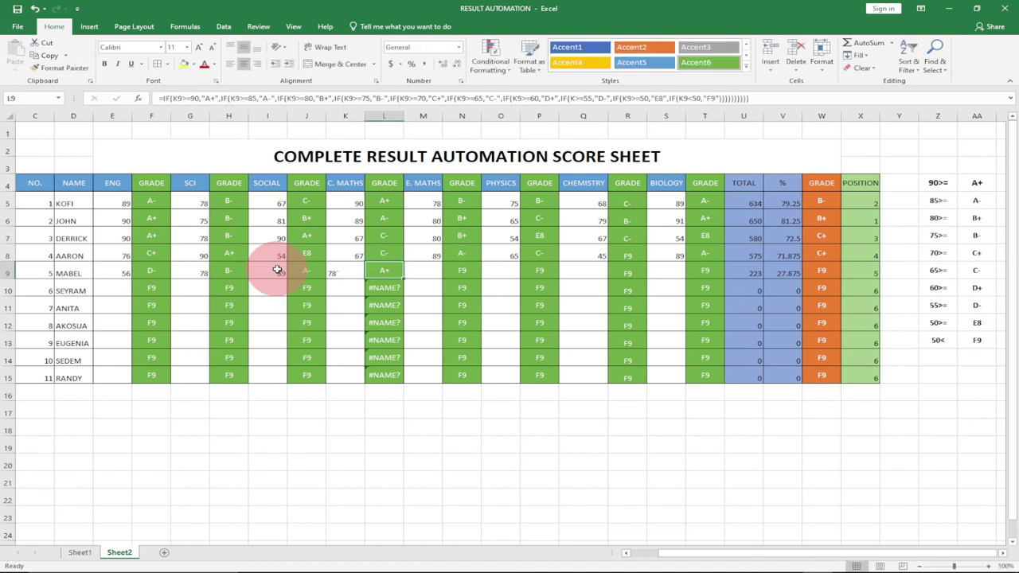
double_click(344, 273)
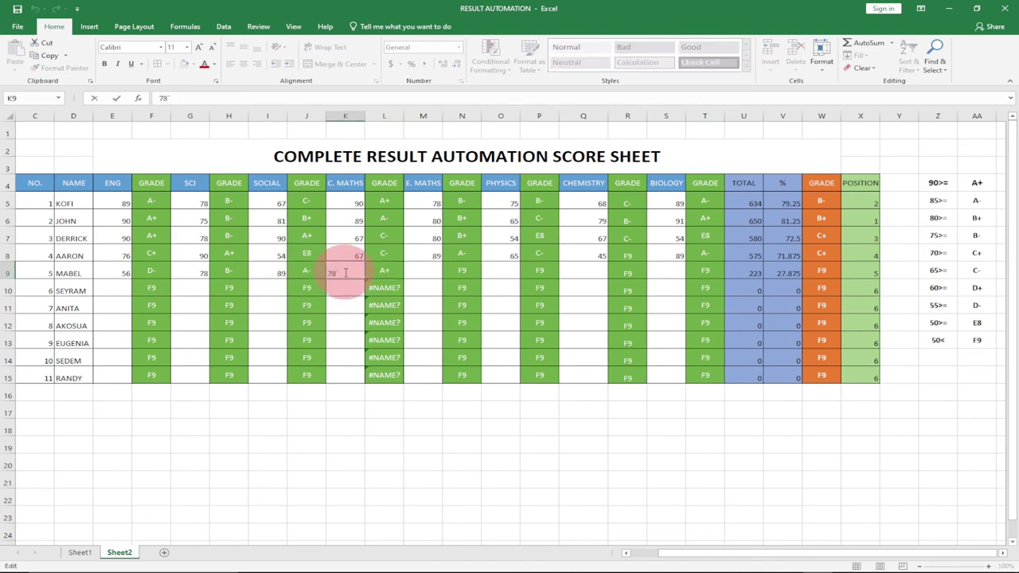
key("Tab")
key("Tab")
key("Tab")
type("Q")
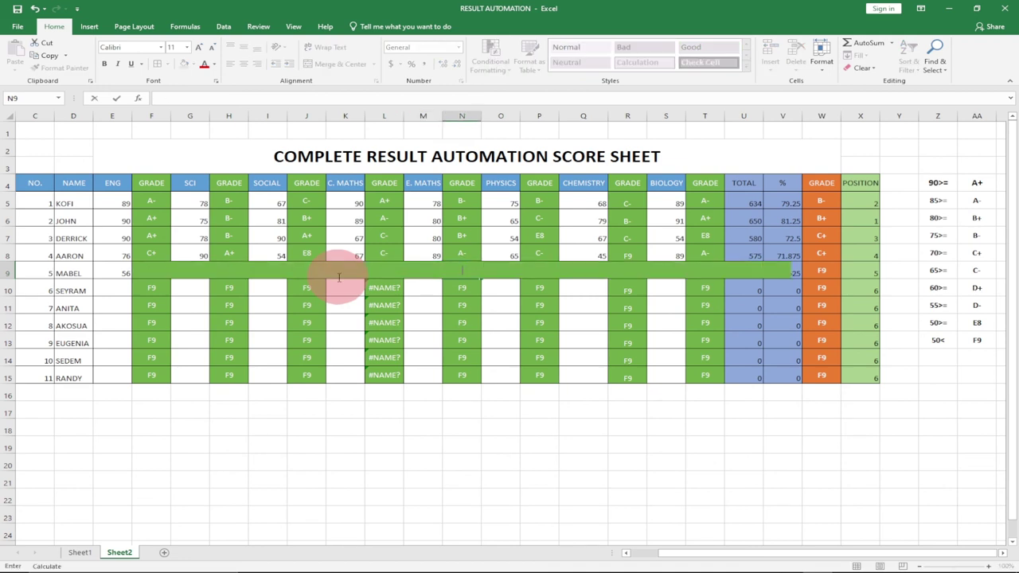
key("Return")
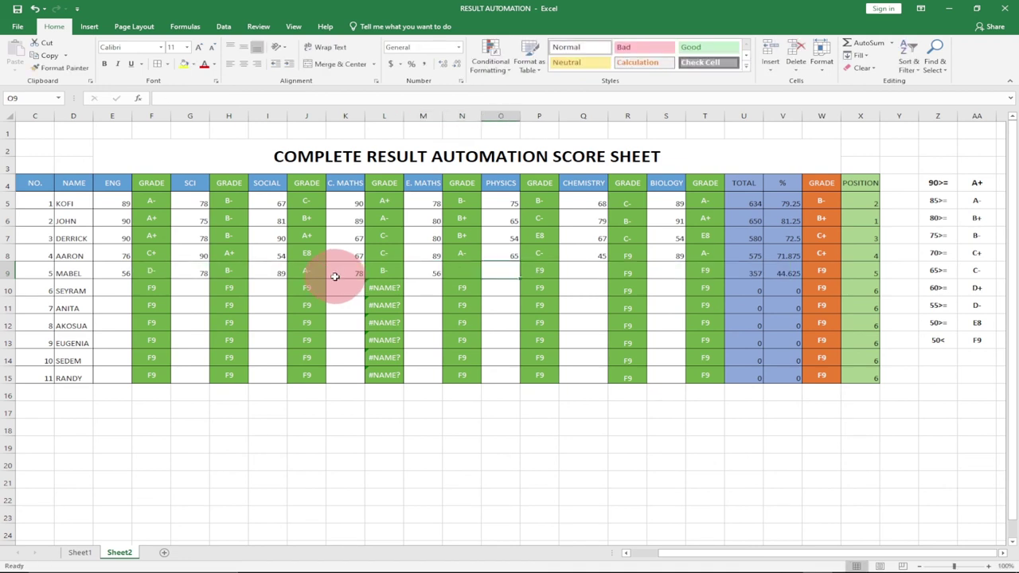
Clear M9 and copy the E. MATHS grade formula from N5 down to N15
left_click(424, 270)
key("BackSpace")
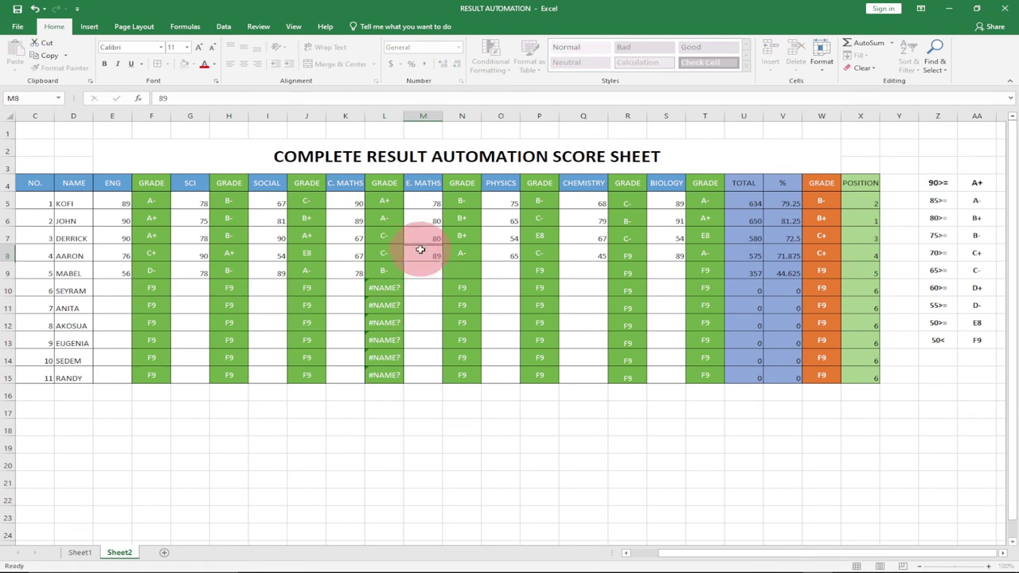
key("Return")
left_click(461, 251)
left_click(460, 204)
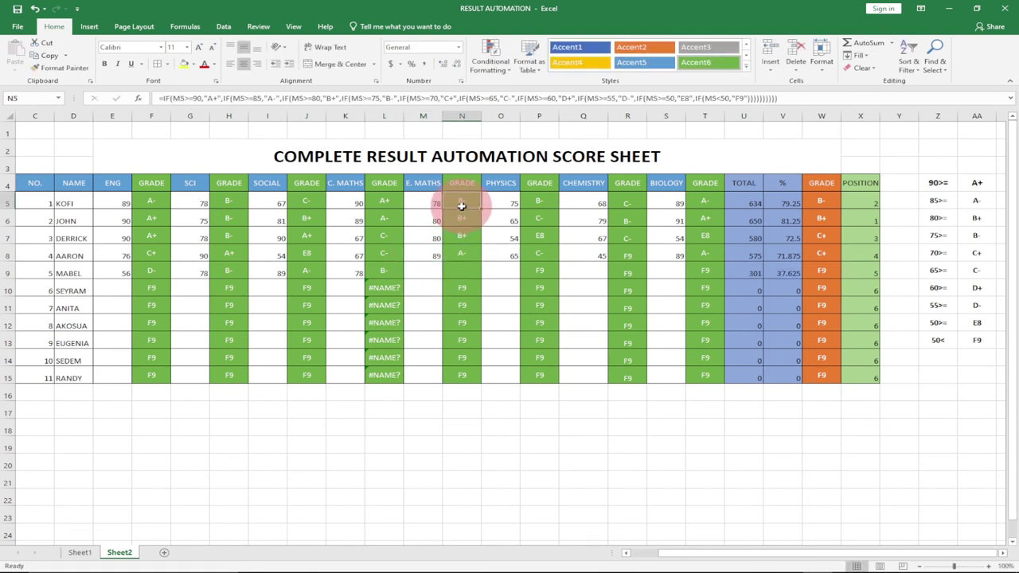
left_click_drag(480, 208, 466, 382)
Enter row 9's E. MATHS 89, Physics 65, Chemistry 78 and Biology 45
left_click(430, 272)
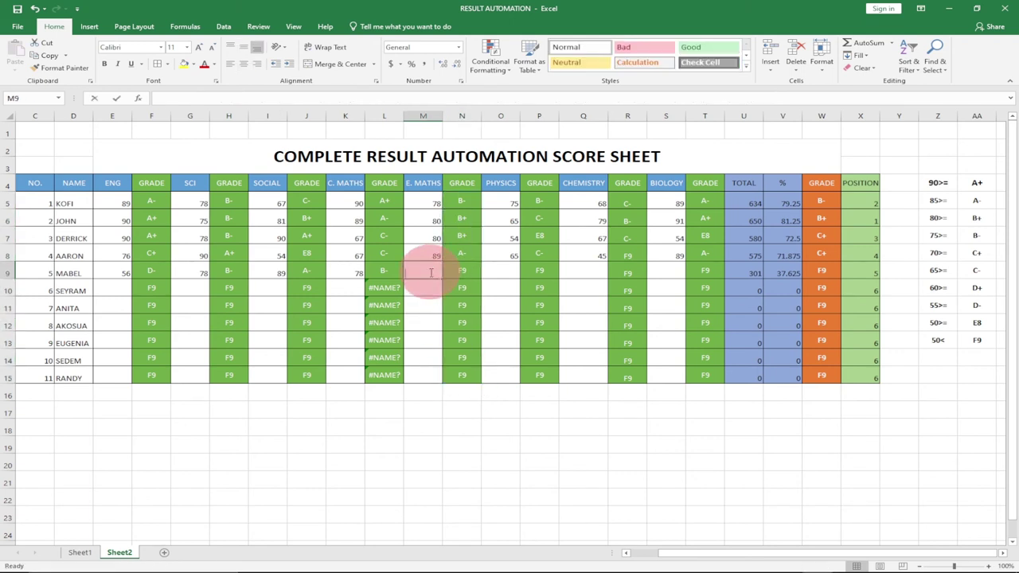
type("89")
key("Tab")
key("Tab")
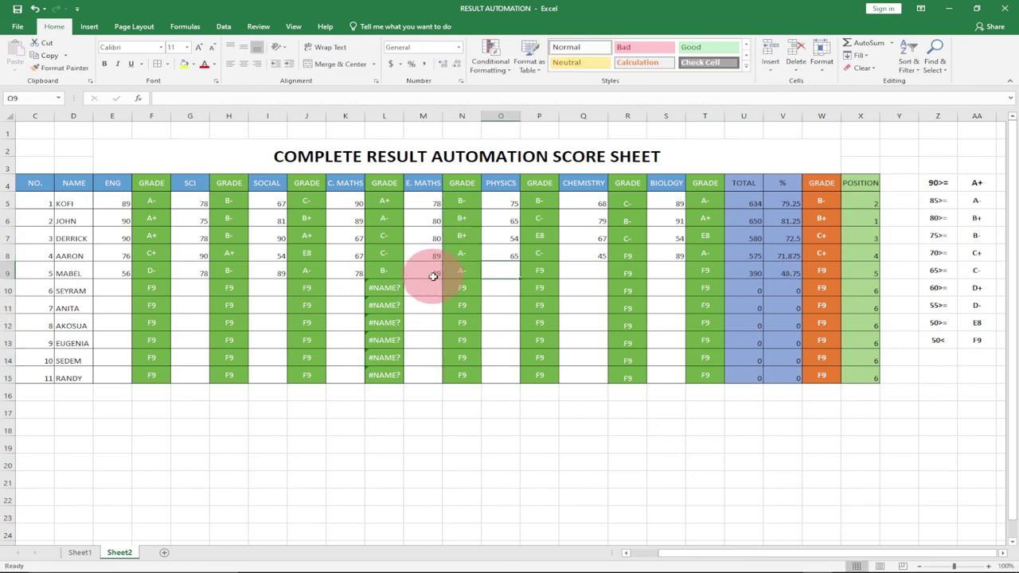
type("65")
key("Tab")
key("Tab")
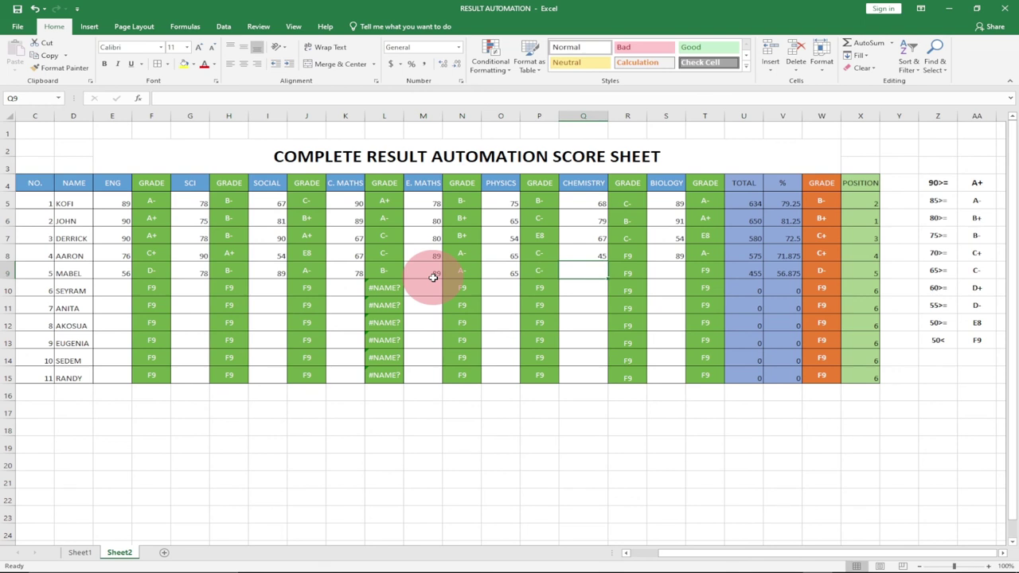
type("78")
key("Tab")
key("Tab")
type("45")
key("Tab")
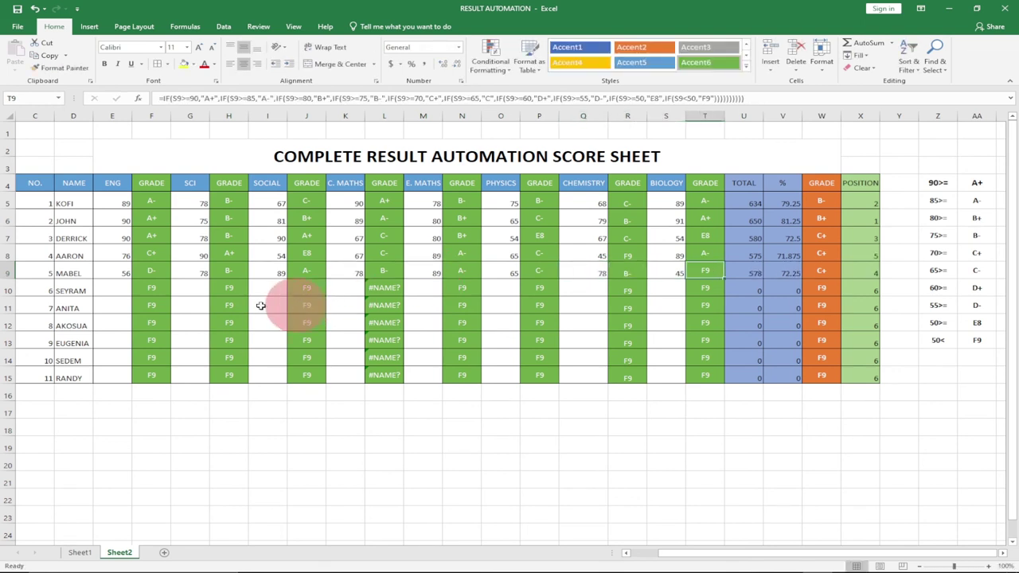
left_click(114, 290)
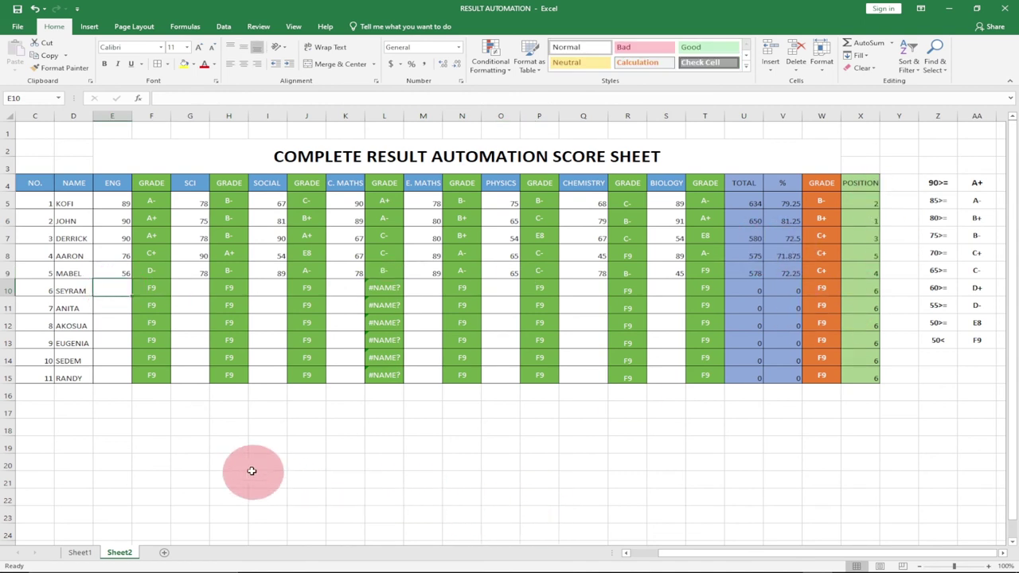
Enter the sixth student's English 90, SCI 89, SOCIAL 91 and C. MATHS 89 in row 10
type("90")
key("Tab")
key("Tab")
type("89")
key("Tab")
key("Tab")
type("91")
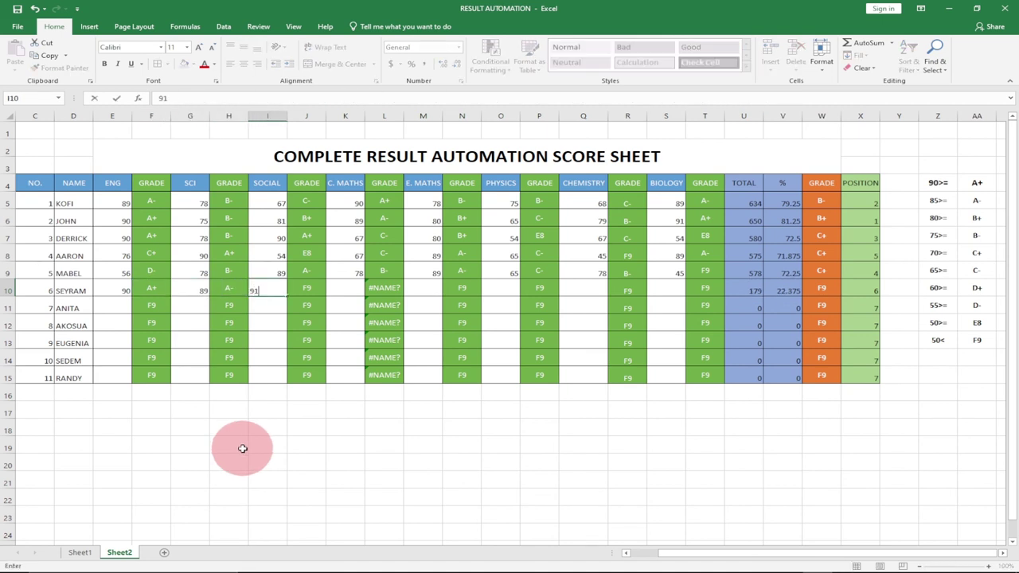
key("Tab")
key("Tab")
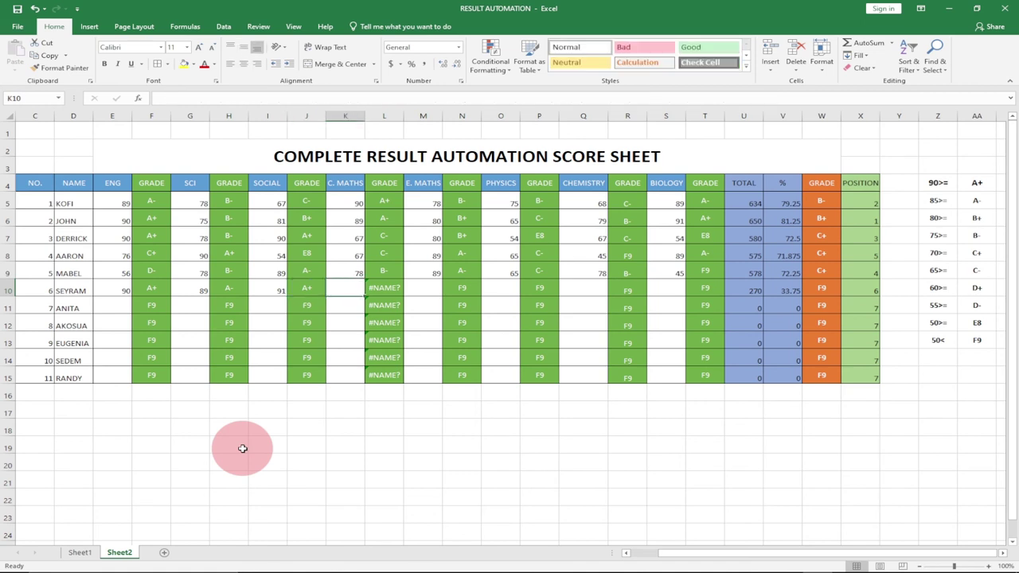
type("89")
key("Tab")
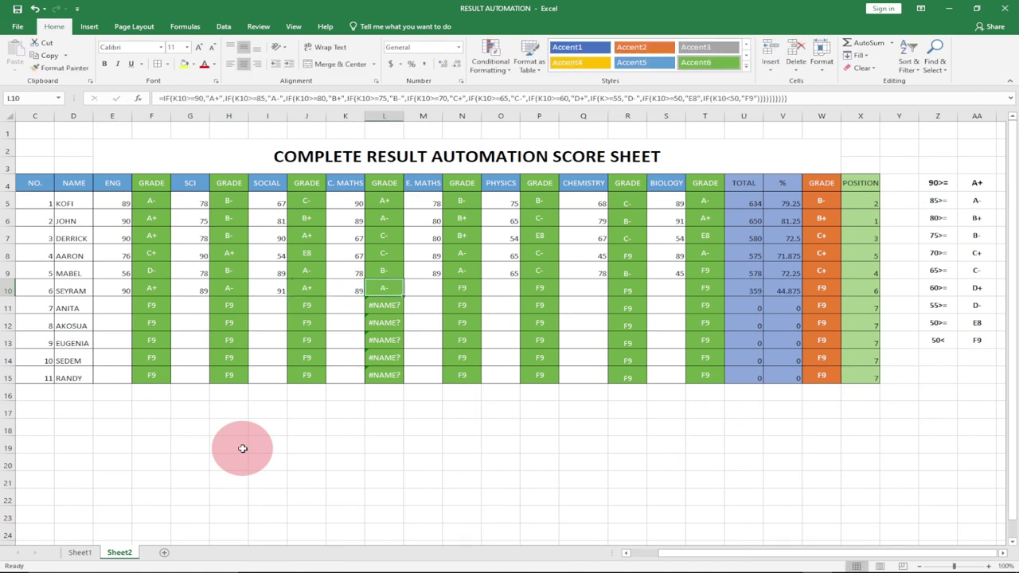
key("Tab")
Enter row 10's E. MATHS 87, Physics 92, Chemistry 88 and Biology 97
type("8")
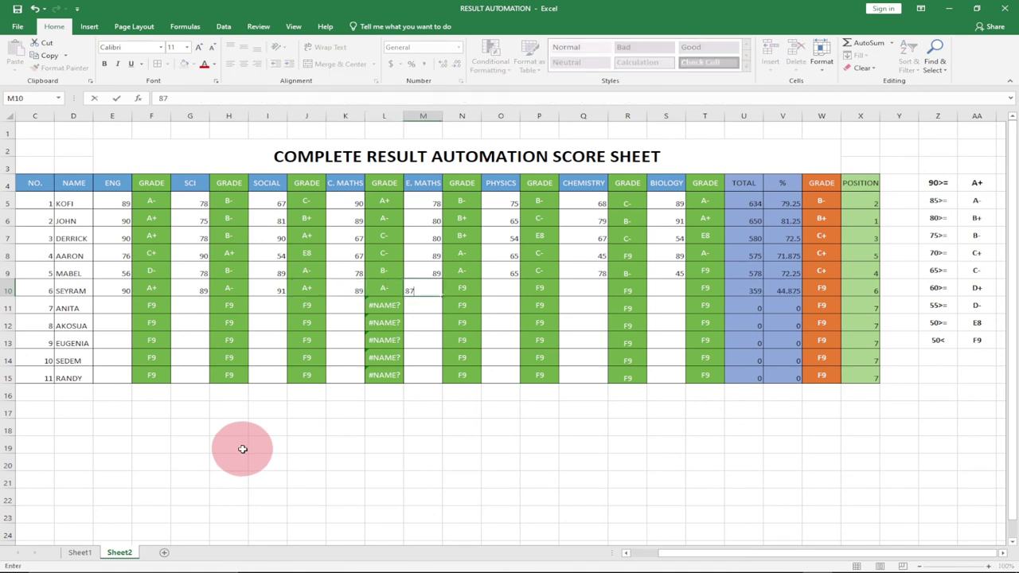
key("Tab")
key("Tab")
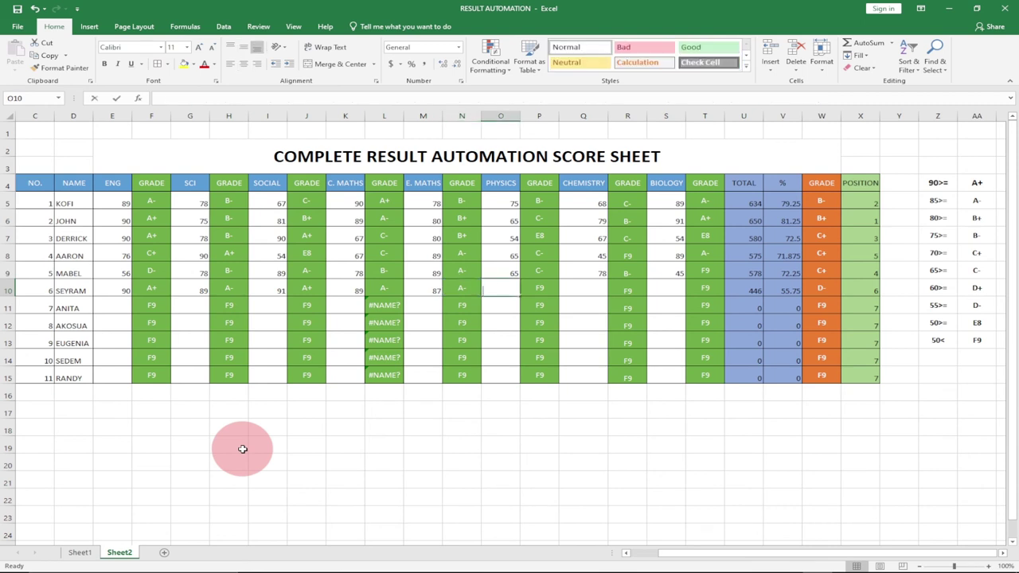
type("9")
key("Tab")
key("Tab")
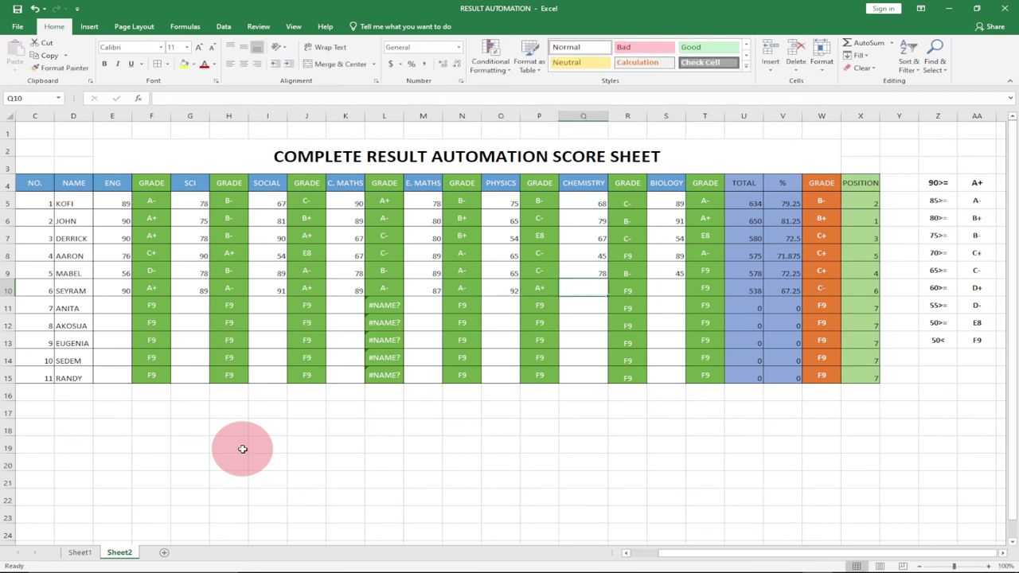
type("88")
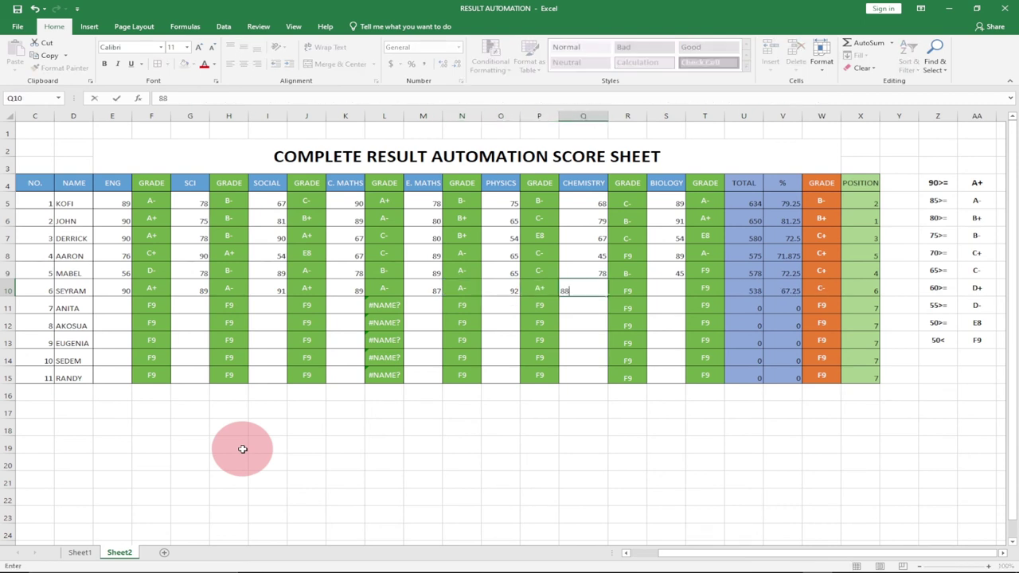
key("Tab")
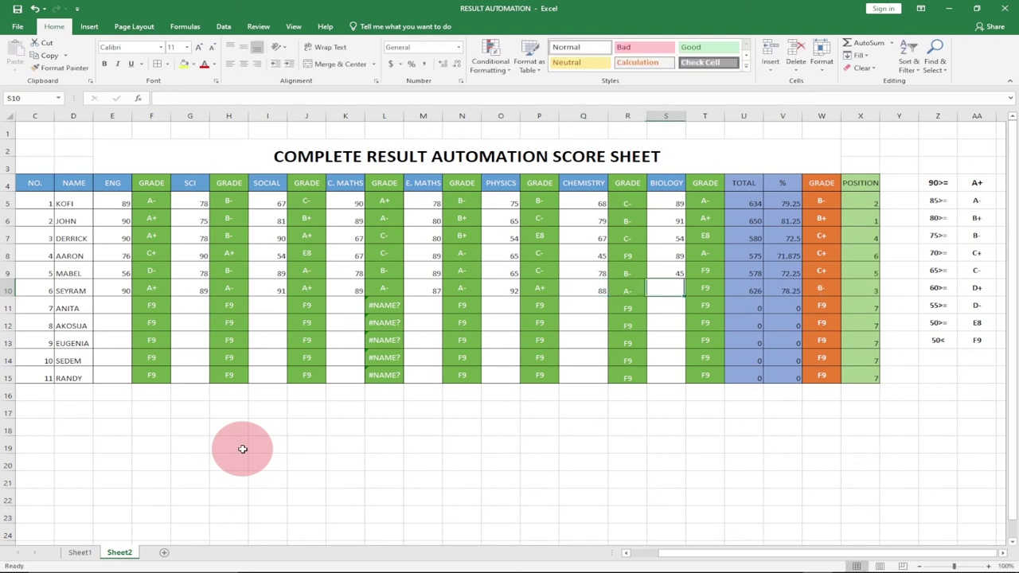
key("Tab")
type("9")
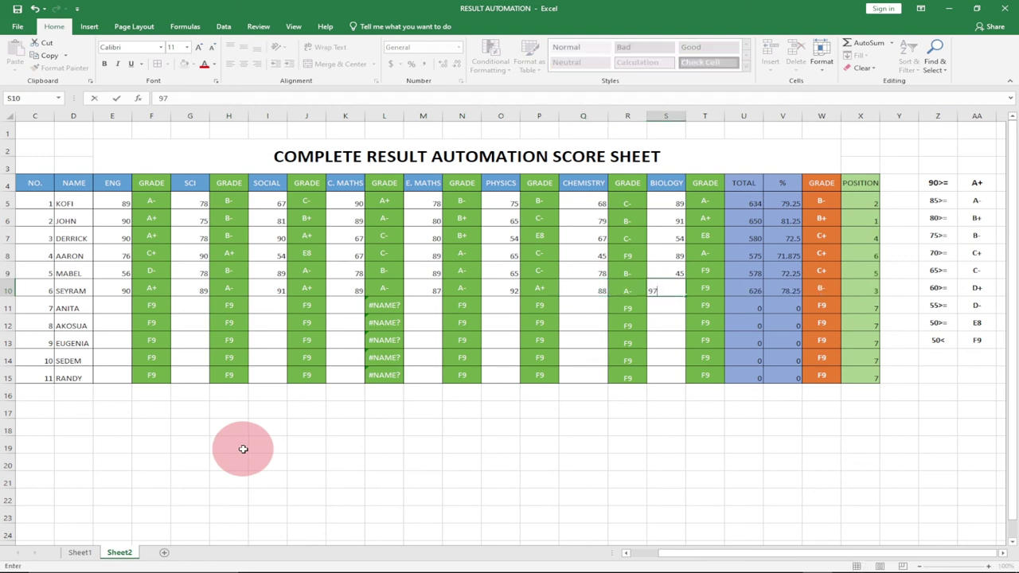
key("Tab")
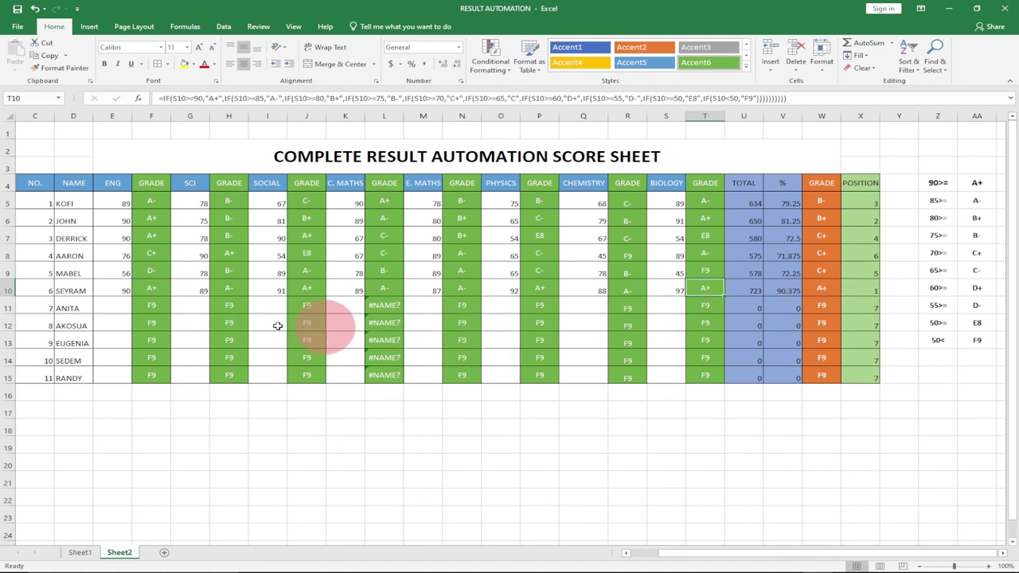
left_click(113, 304)
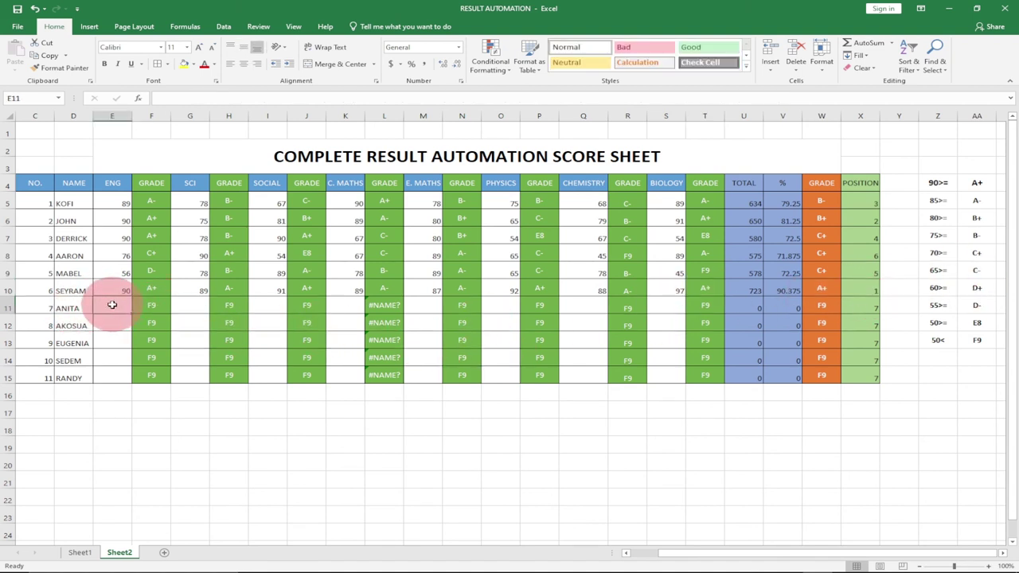
Enter the seventh student's English 89 and SCI 76 in row 11
type("89")
key("Tab")
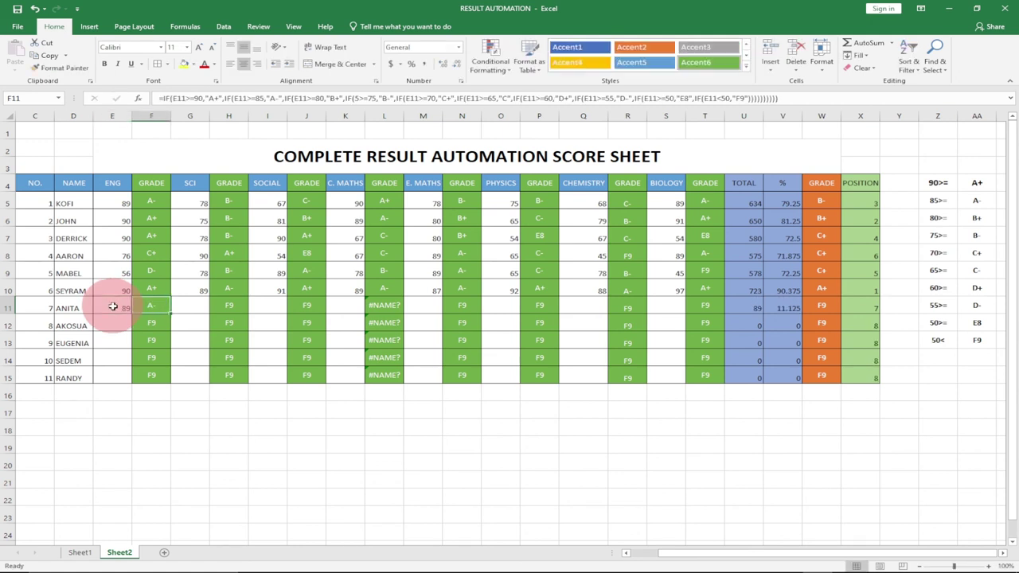
key("Tab")
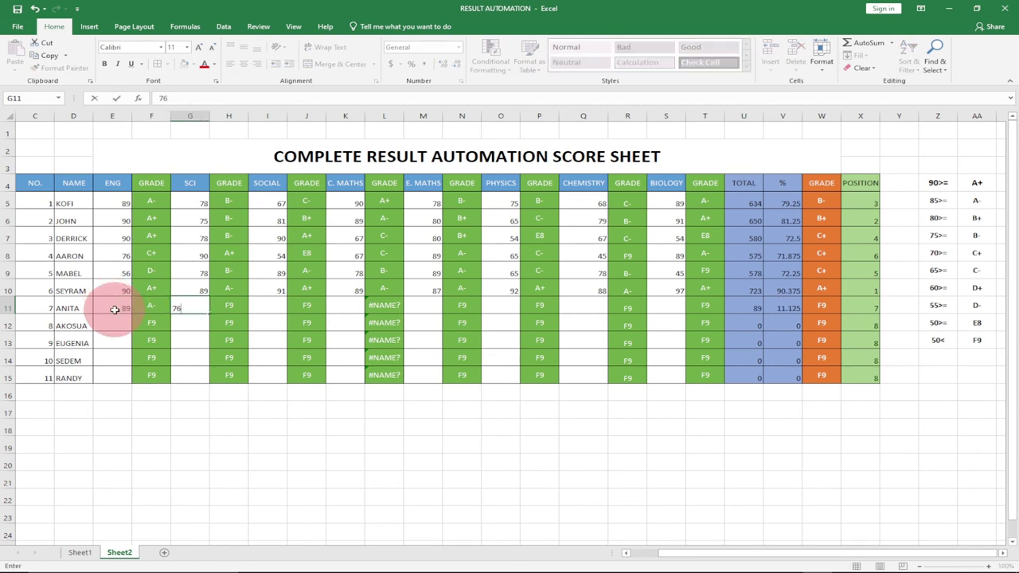
key("Tab")
key("Tab")
key("Tab")
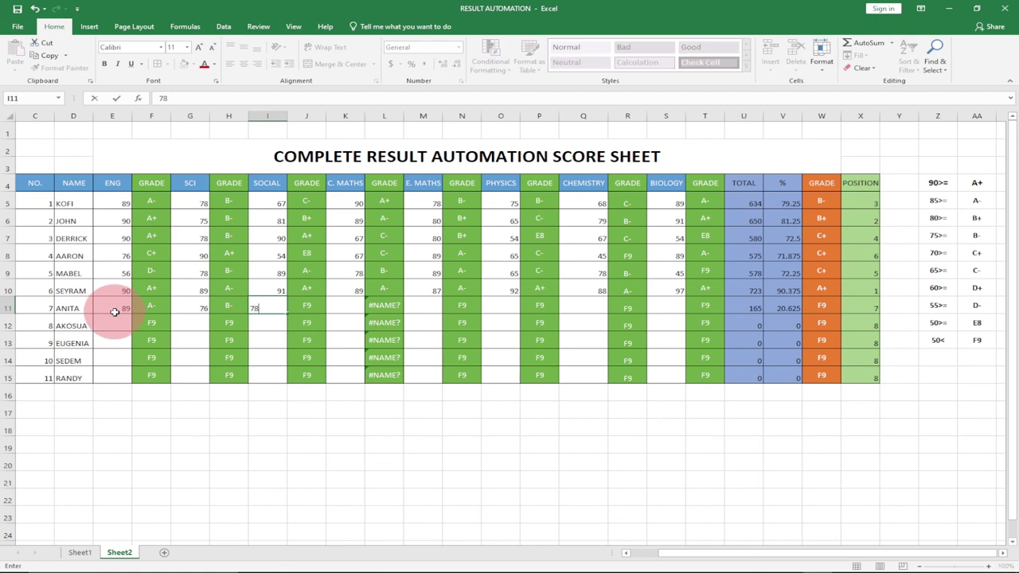
Clear the stray Q from J11 and copy the SOCIAL grade formula from J5 down to J15
type("Q")
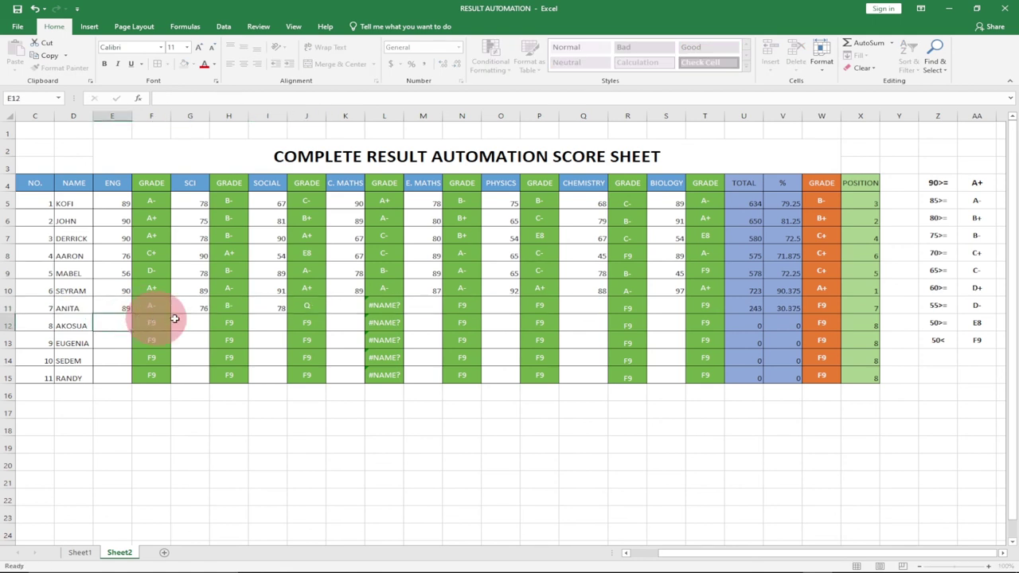
left_click(290, 309)
key("Delete")
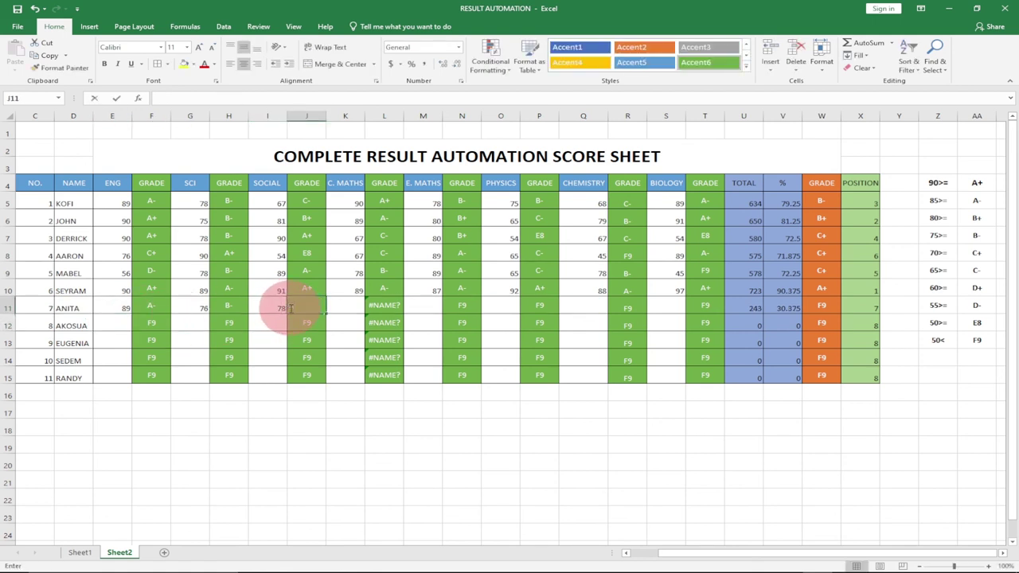
left_click(318, 285)
left_click(318, 200)
left_click_drag(325, 209, 305, 371)
Enter row 11's remaining scores, including C. MATHS 89, Physics 89 and Biology 76
left_click(272, 308)
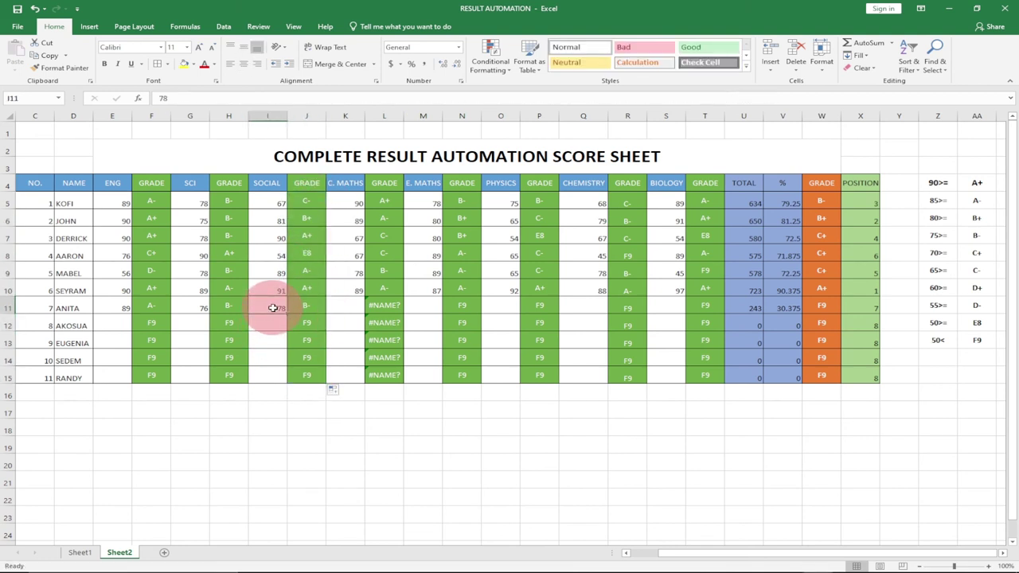
key("Right")
key("Right")
type("89")
key("Right")
key("Right")
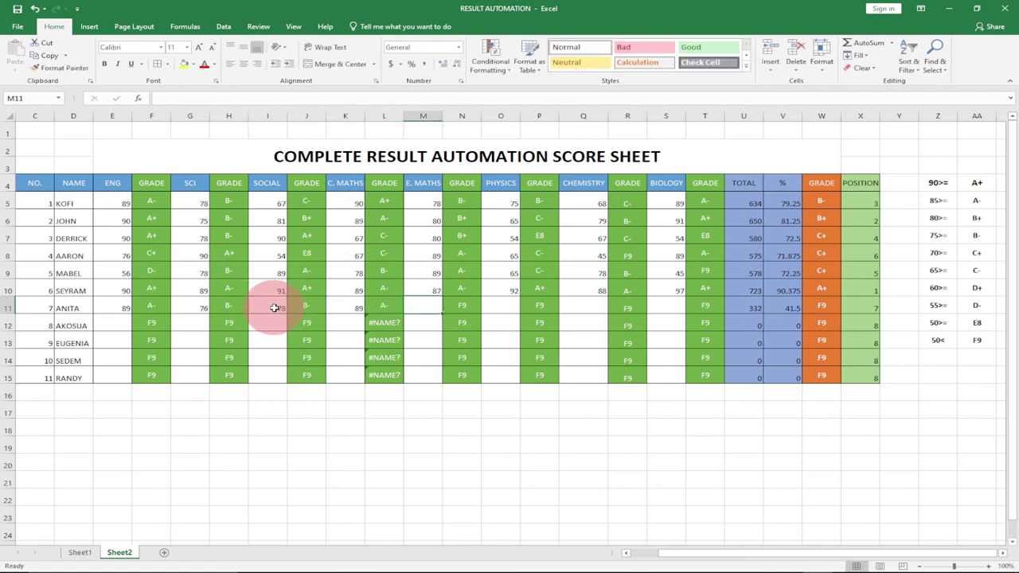
type("56")
key("Right")
key("Right")
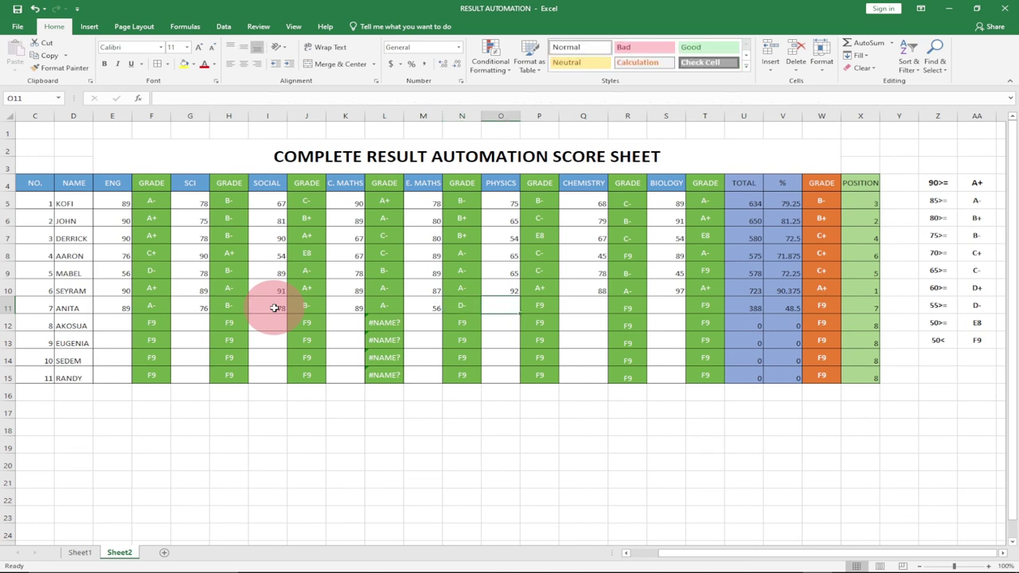
type("89")
key("Right")
key("Right")
type("9")
key("Right")
key("Right")
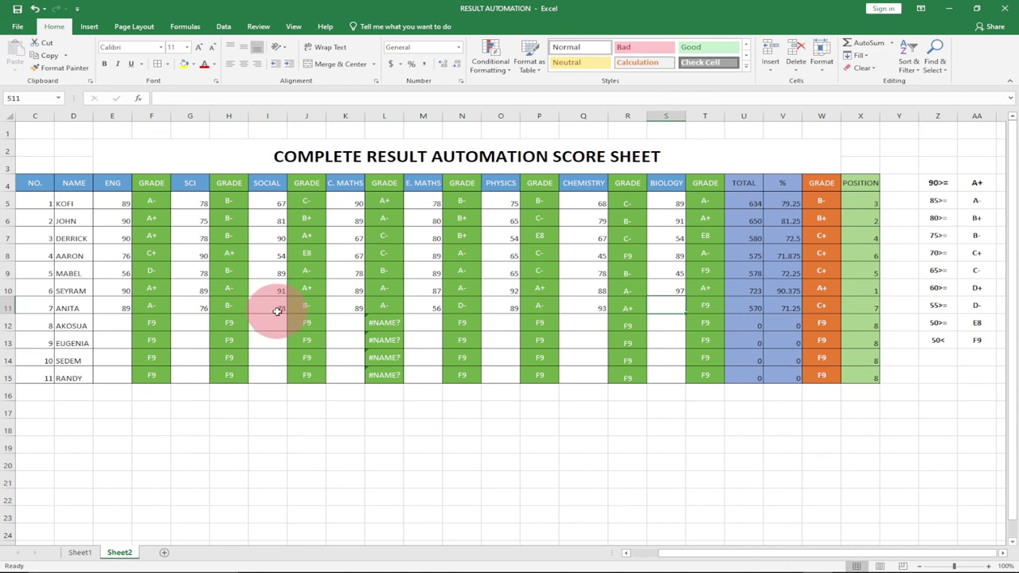
type("4")
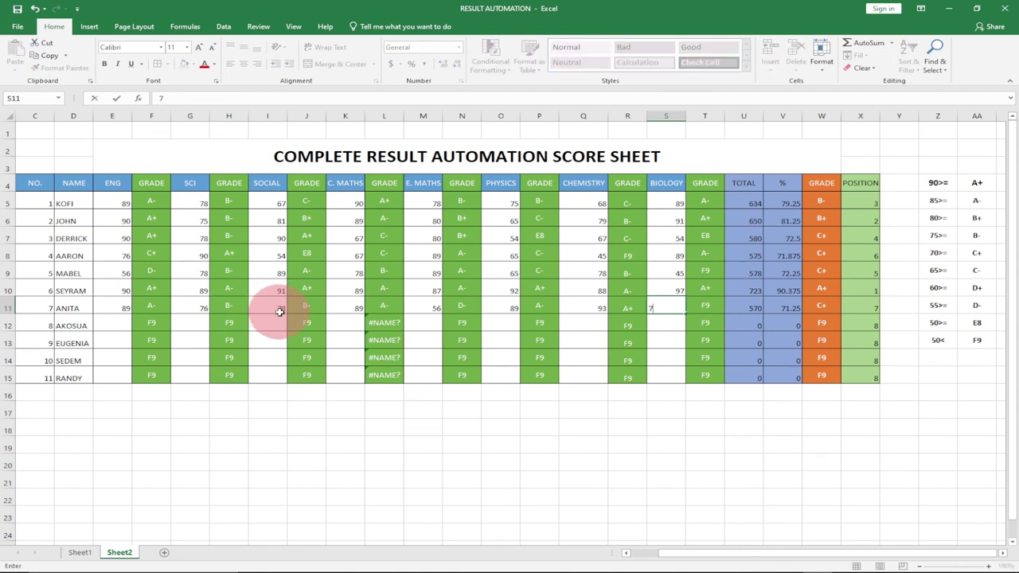
key("Right")
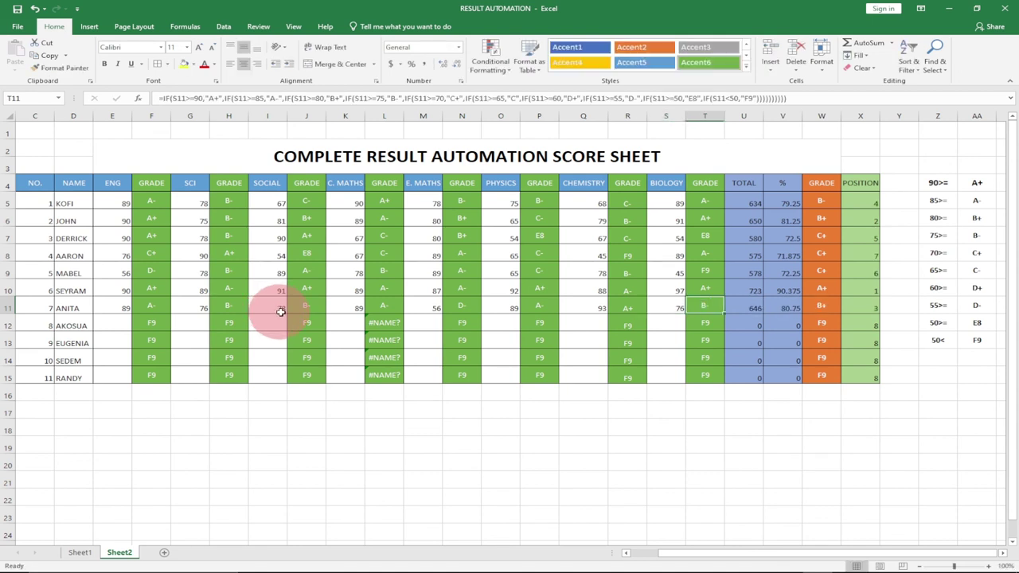
In row 12, enter English 67, Science 78, Social 90 and C. Maths 76
left_click(120, 323)
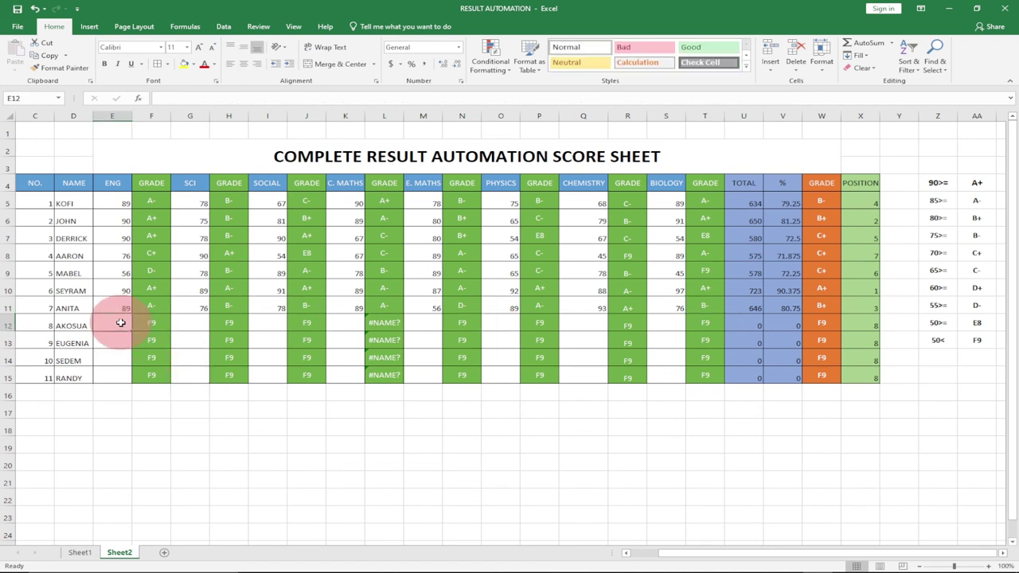
type("67")
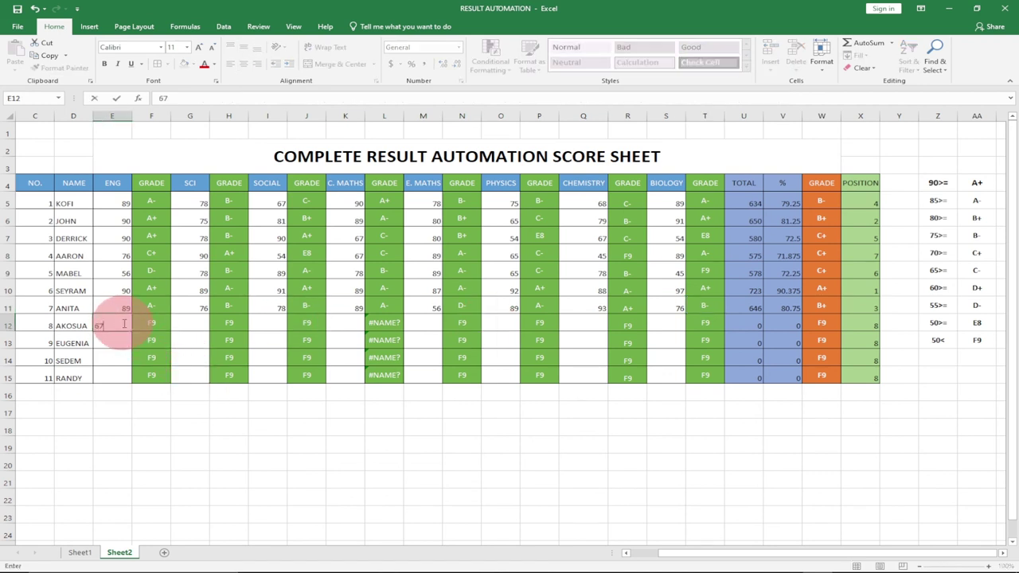
key("Right")
key("Right")
type("7")
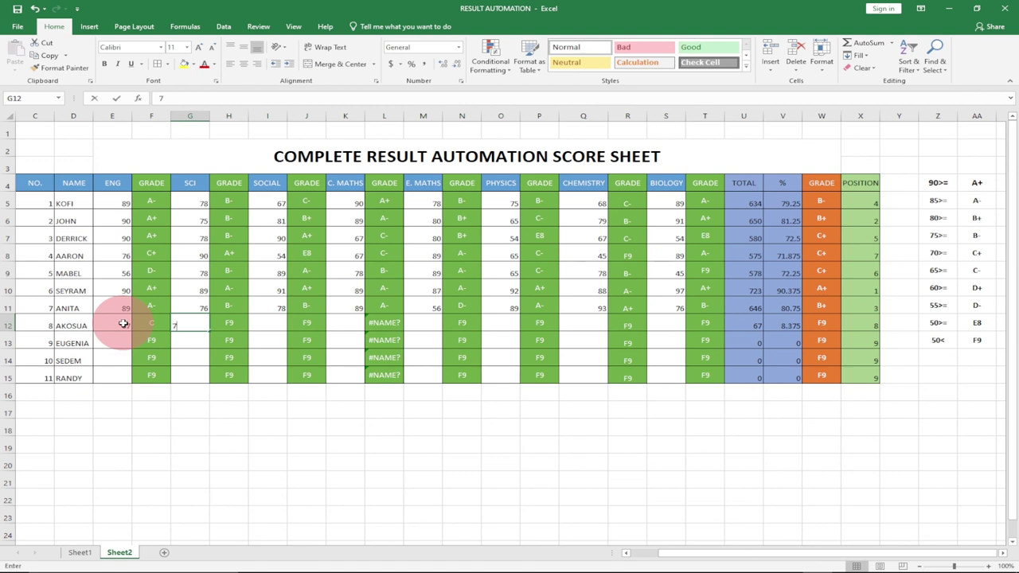
type("8")
key("Right")
key("Right")
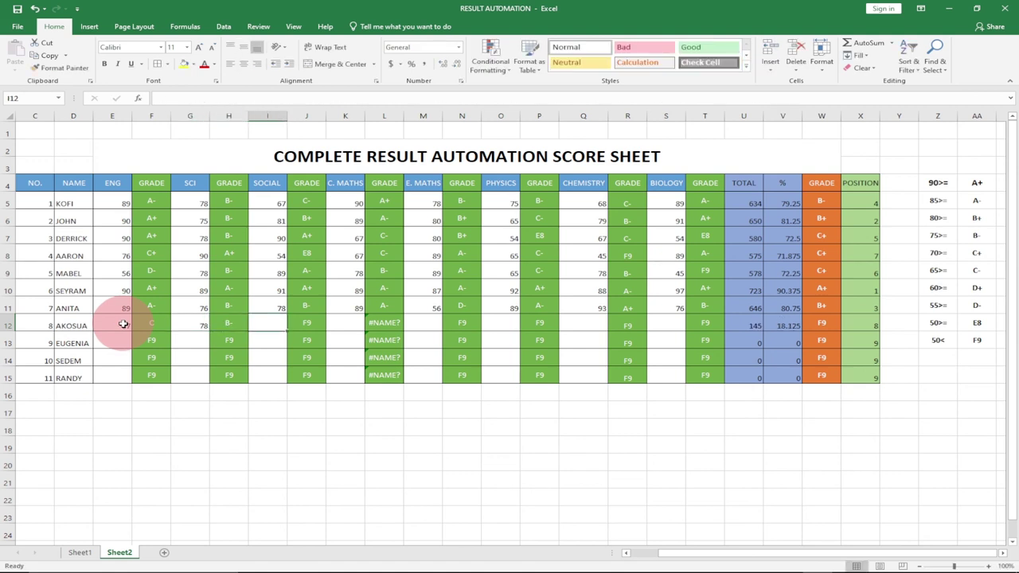
type("90")
key("Right")
key("Right")
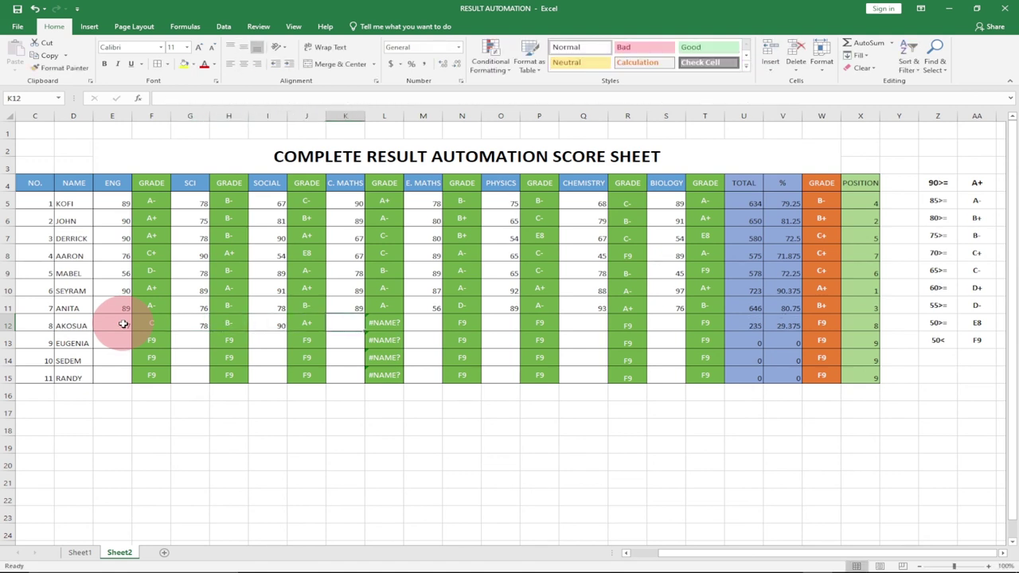
type("76")
key("Right")
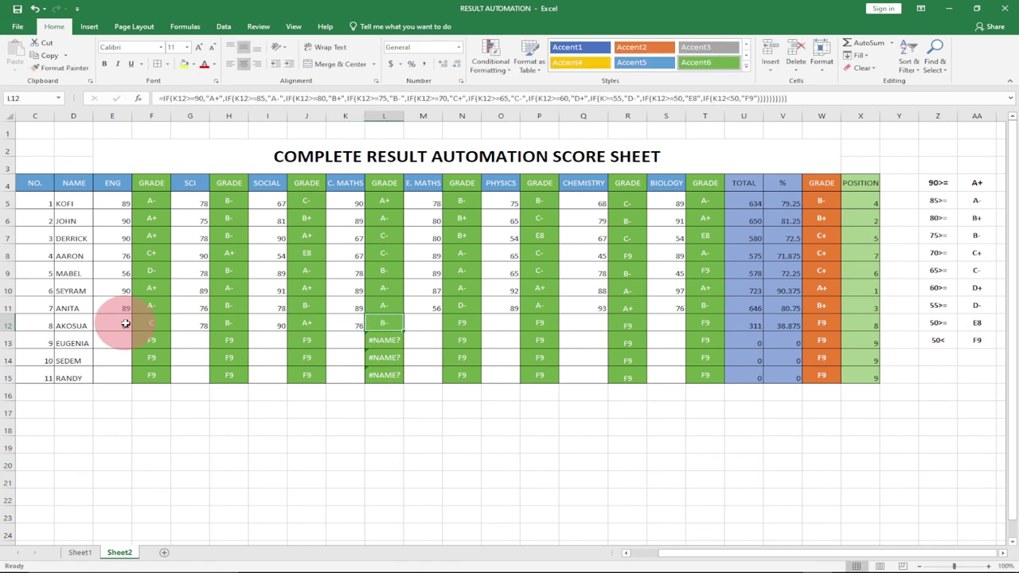
Fill the rest of row 12 through Physics 57 and Biology 54, totalling 601
key("Right")
type("89")
key("Right")
key("Right")
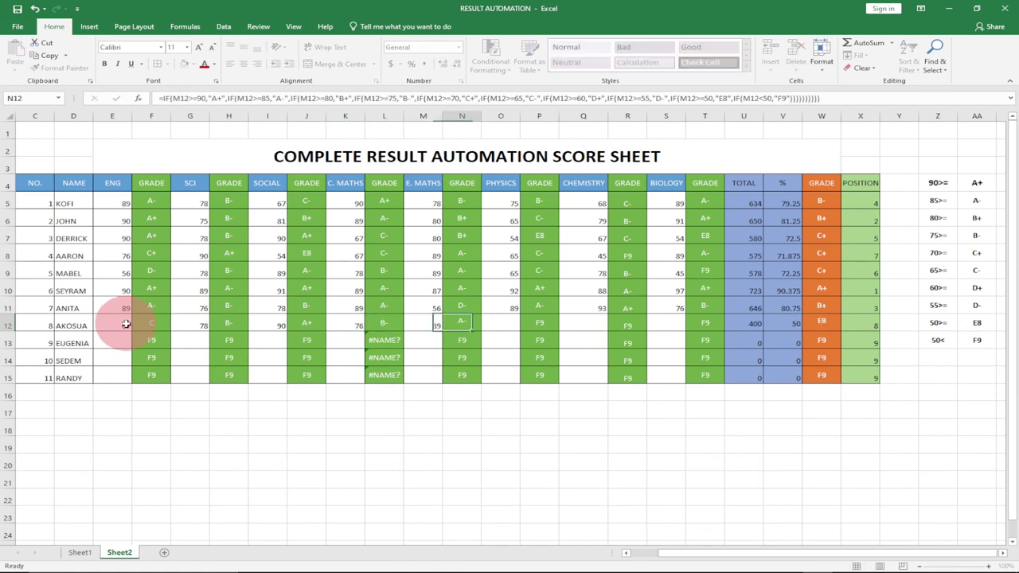
type("57")
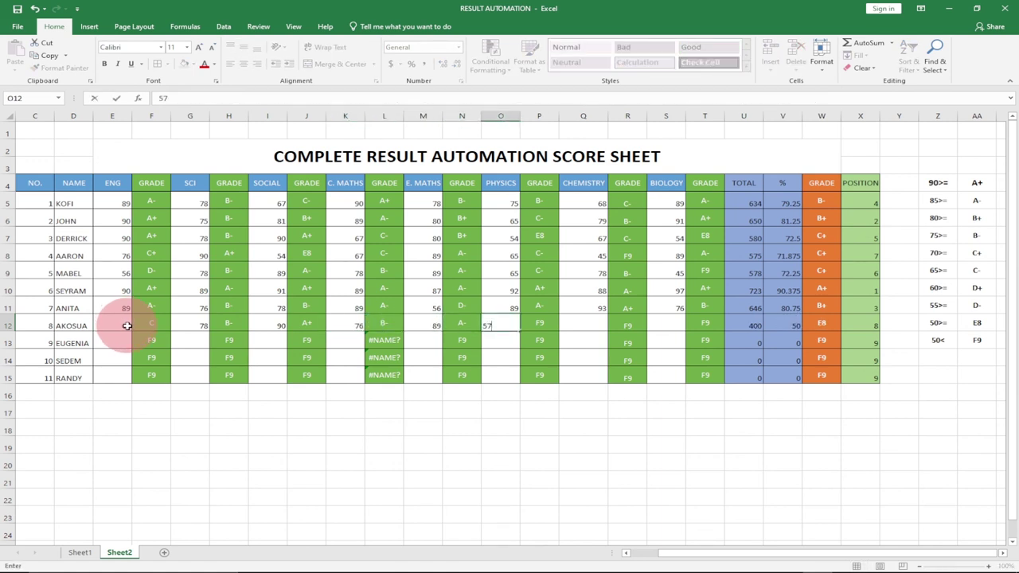
key("Right")
key("Right")
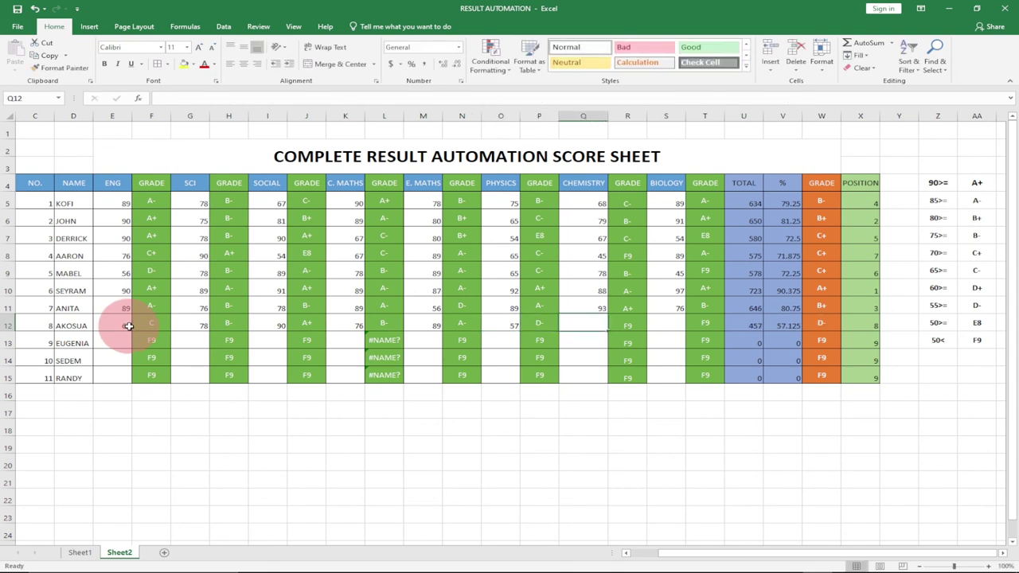
type("90")
key("Right")
key("Right")
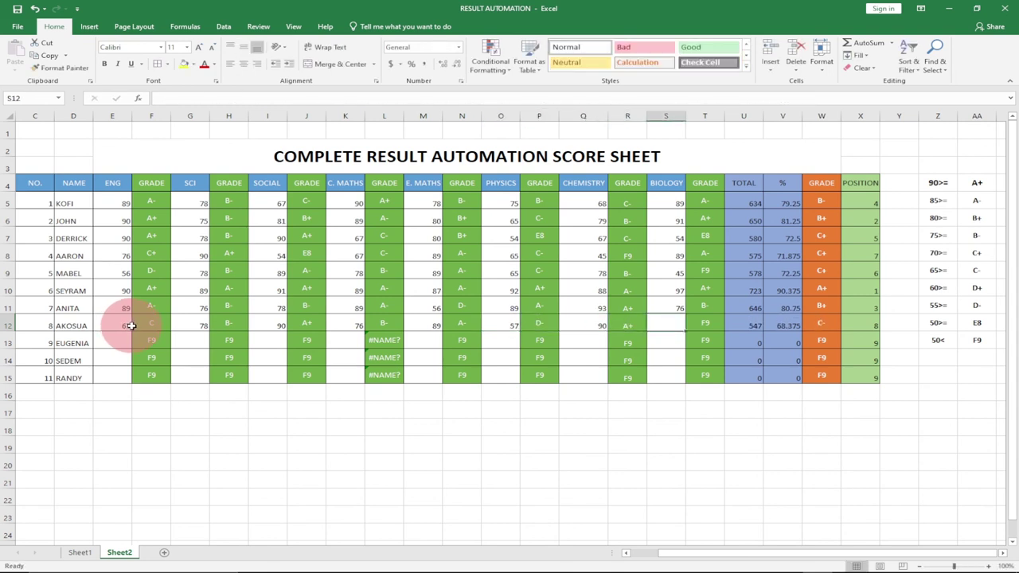
type("5")
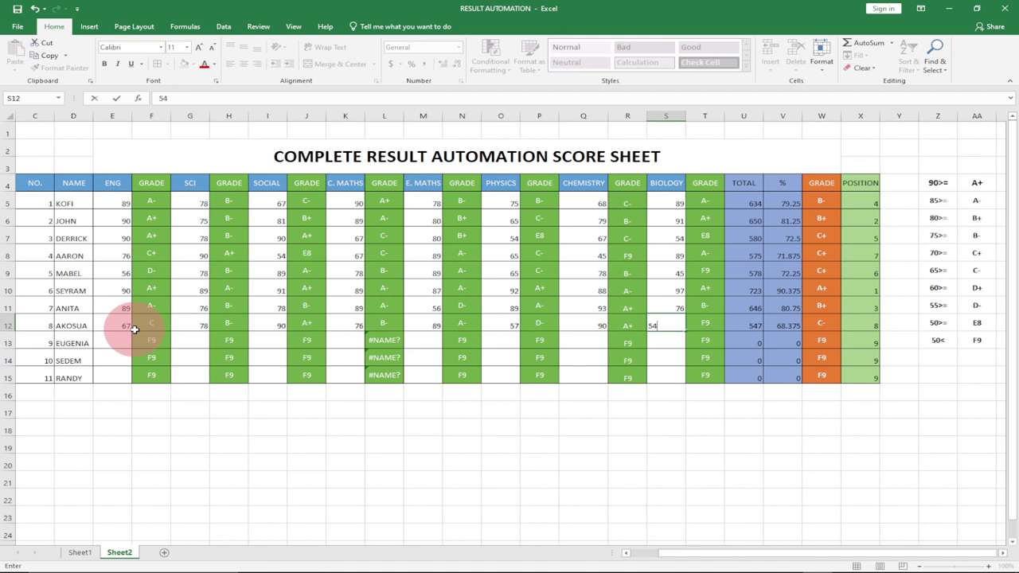
type("4")
key("Right")
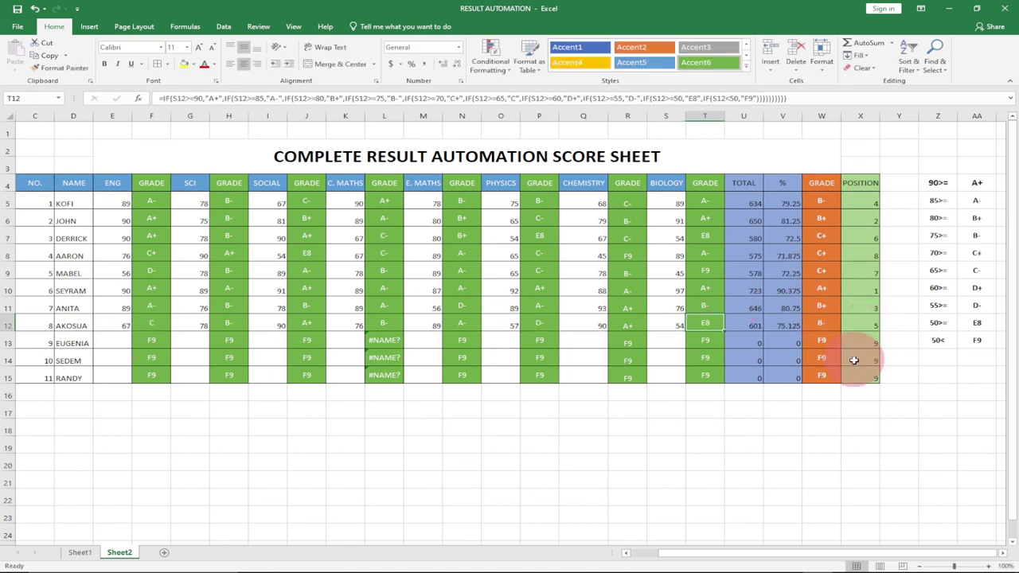
left_click(114, 343)
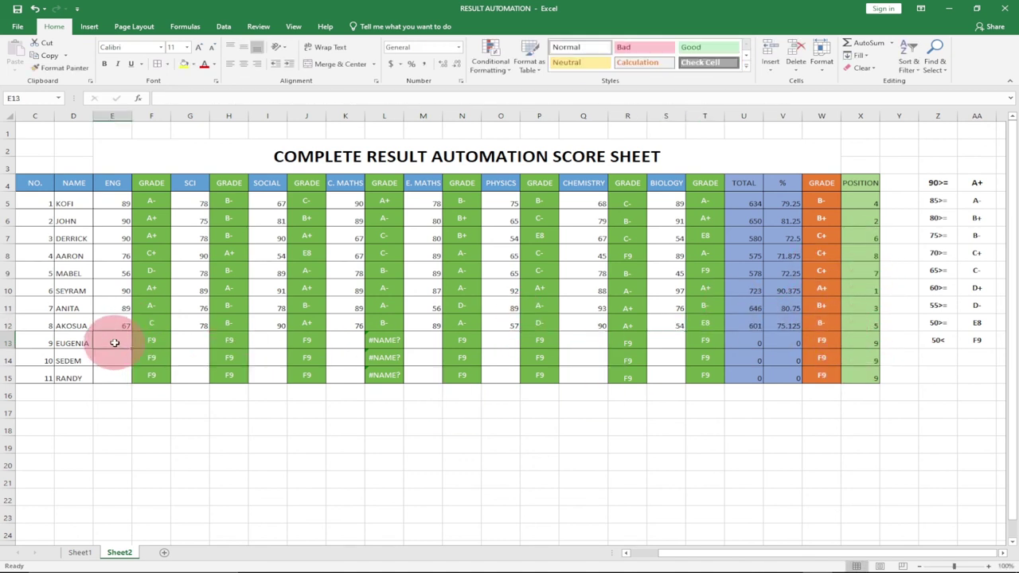
In row 13, enter English 78, Science 89, Social 94 and C. Maths 64
type("78")
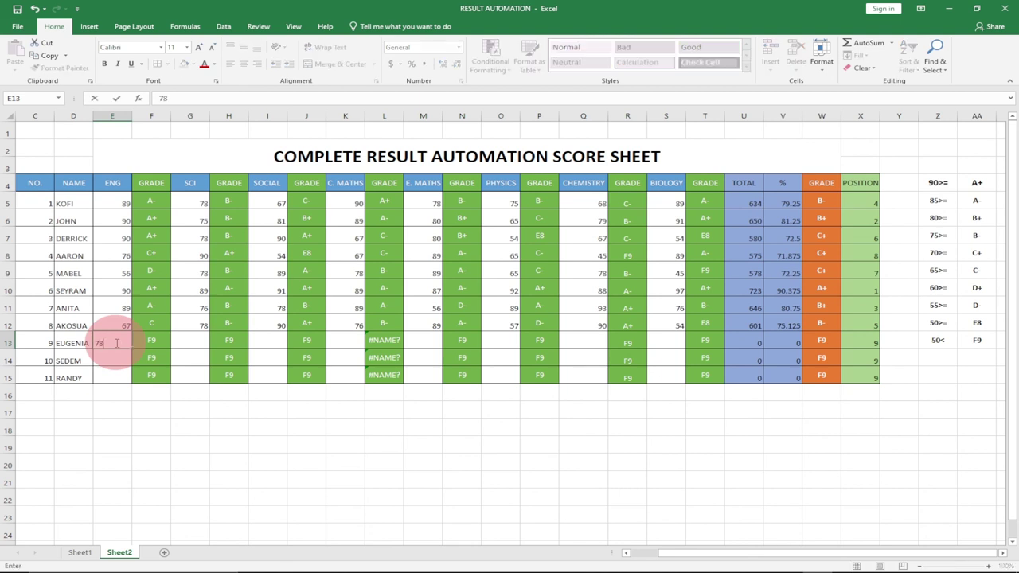
key("Right")
key("Right")
type("8")
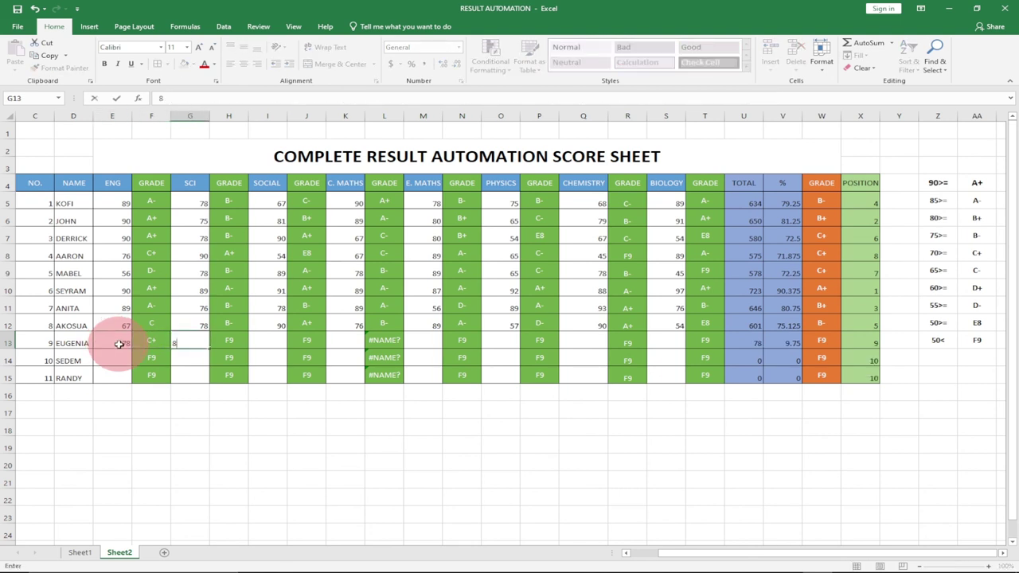
key("Right")
key("Right")
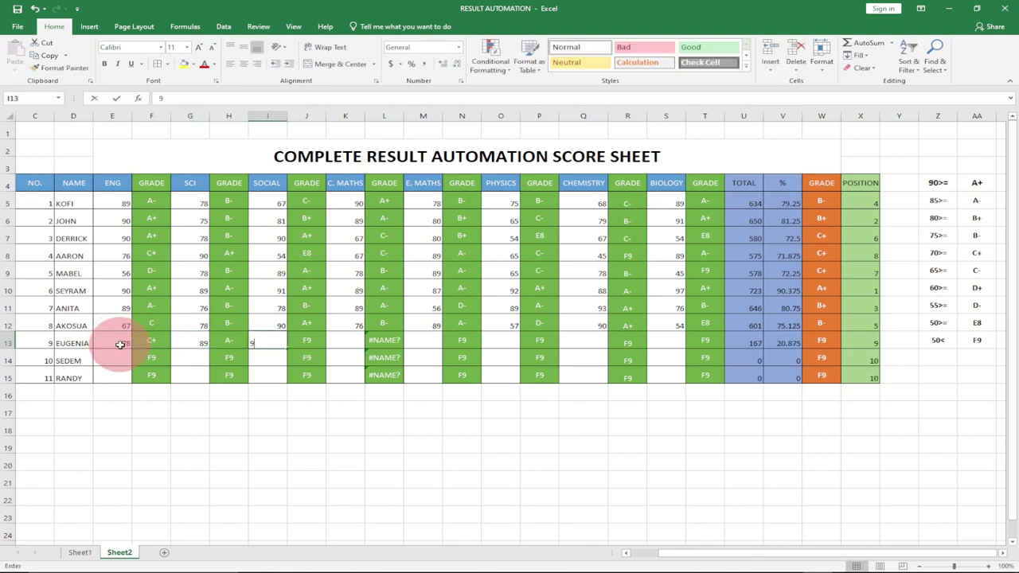
key("Right")
key("Right")
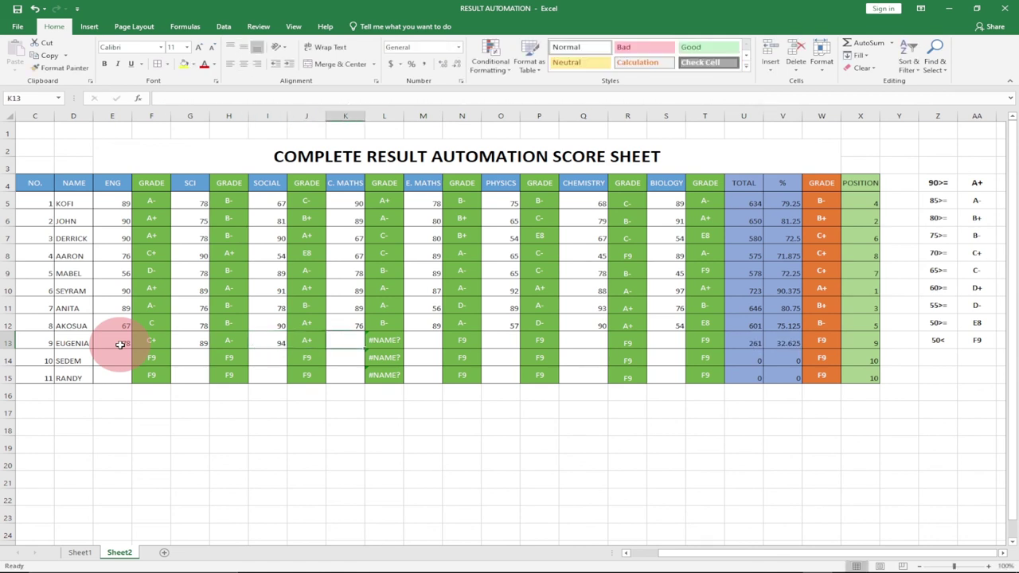
type("6")
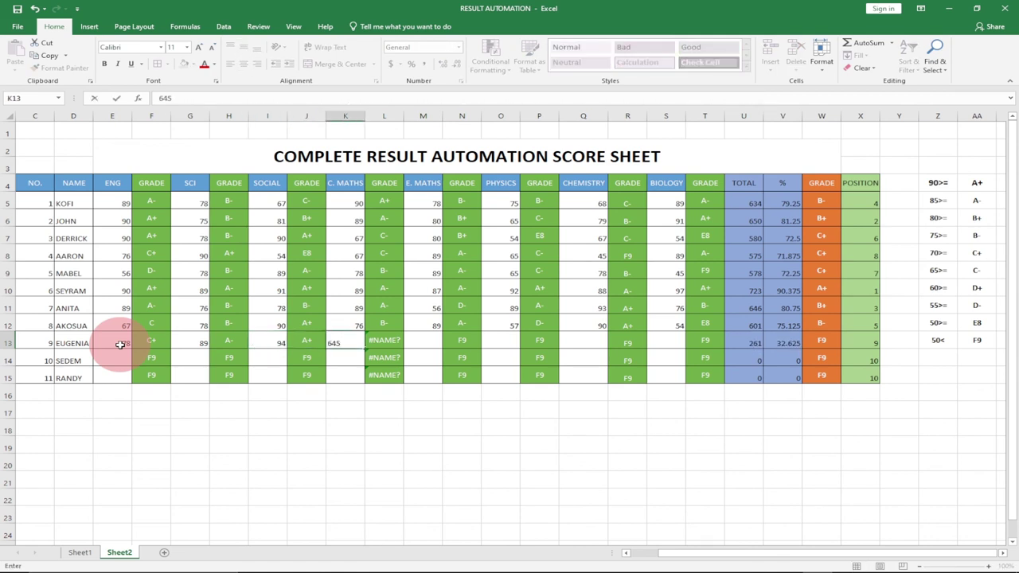
type("45")
key("BackSpace")
key("Right")
key("Right")
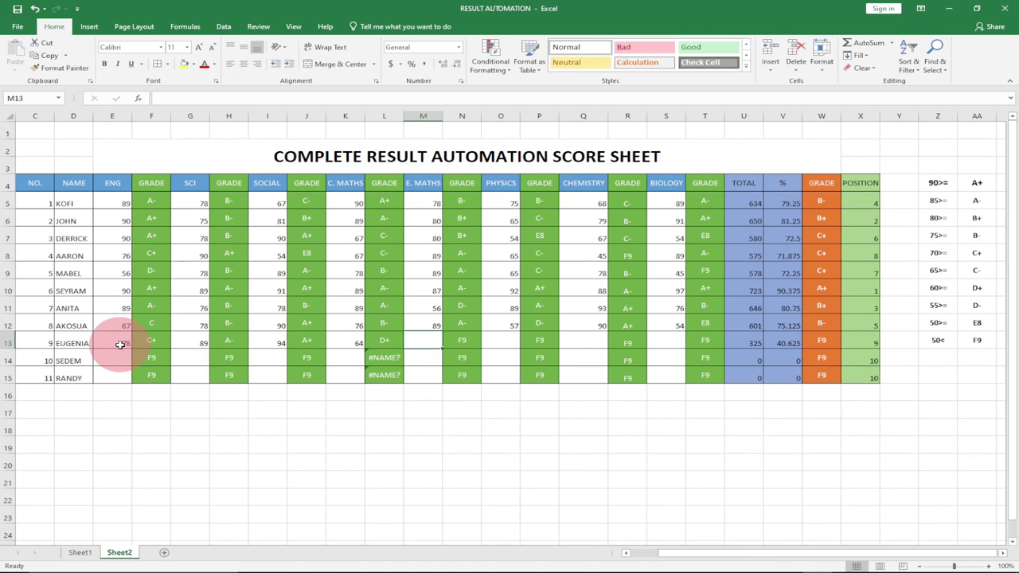
Finish row 13 with E. Maths 97, Physics 87, Chemistry 87 and Biology 79
type("97")
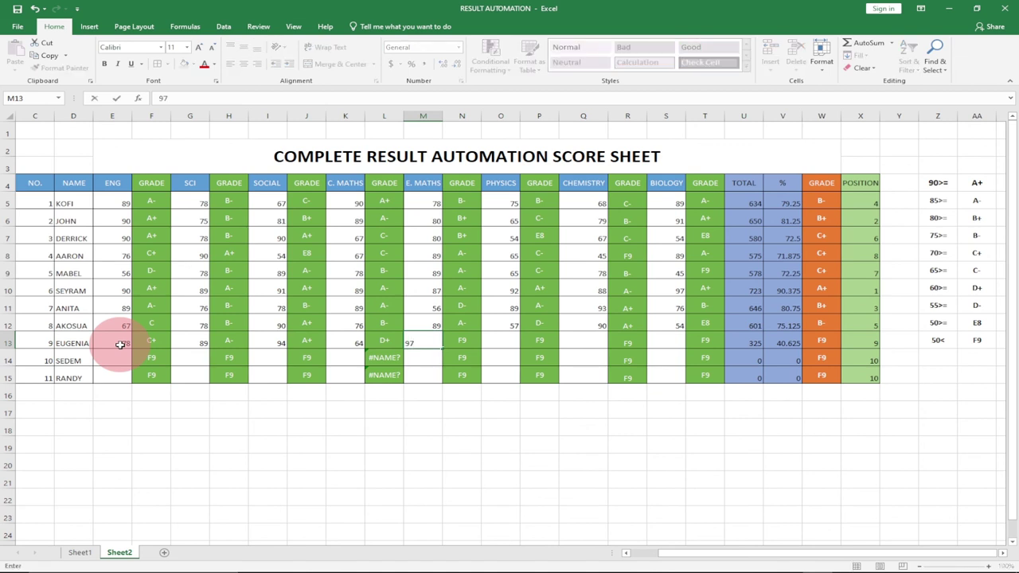
key("Right")
key("Right")
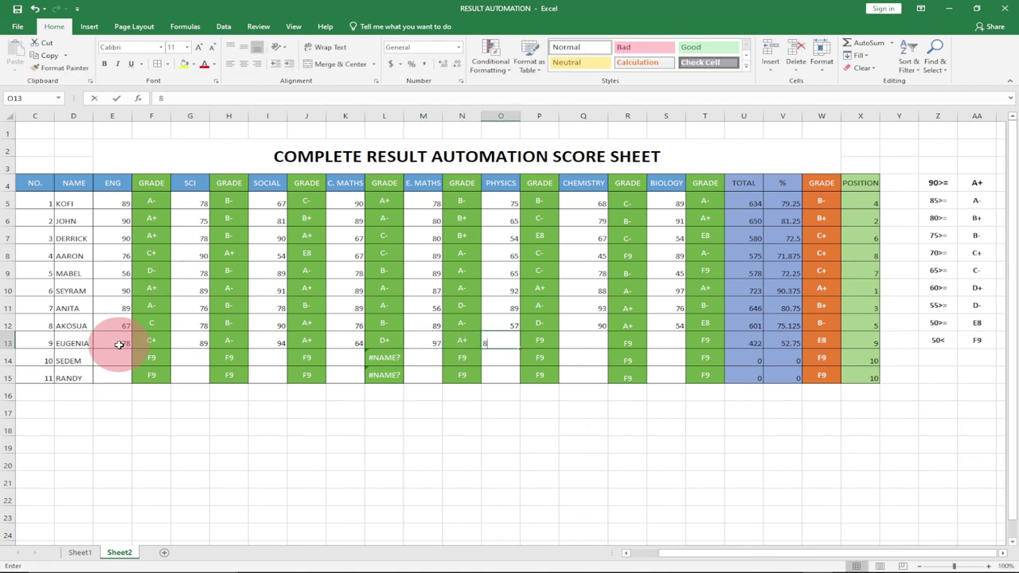
type("87")
key("Right")
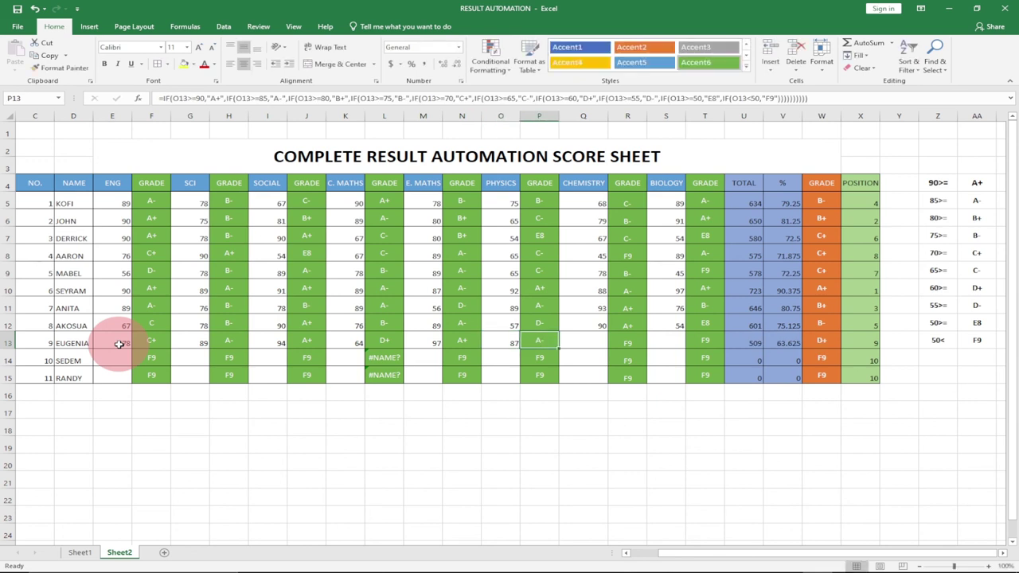
key("Right")
type("8")
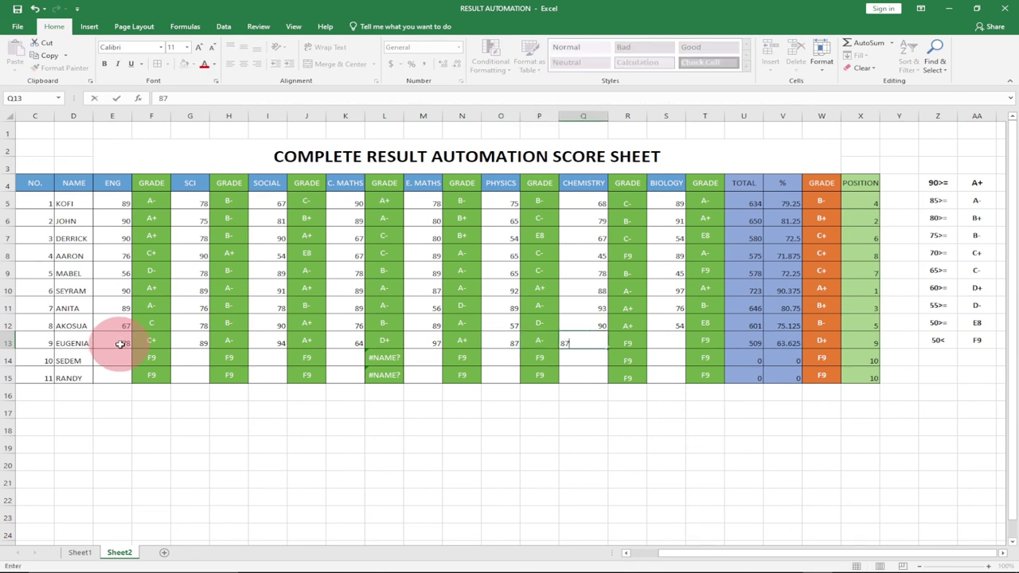
key("Right")
key("Right")
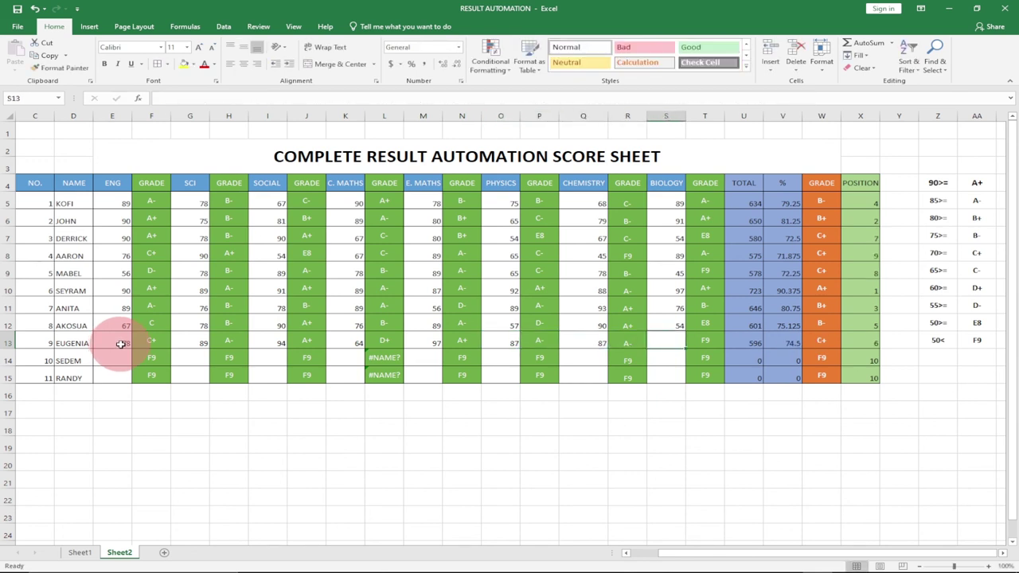
type("79")
key("Right")
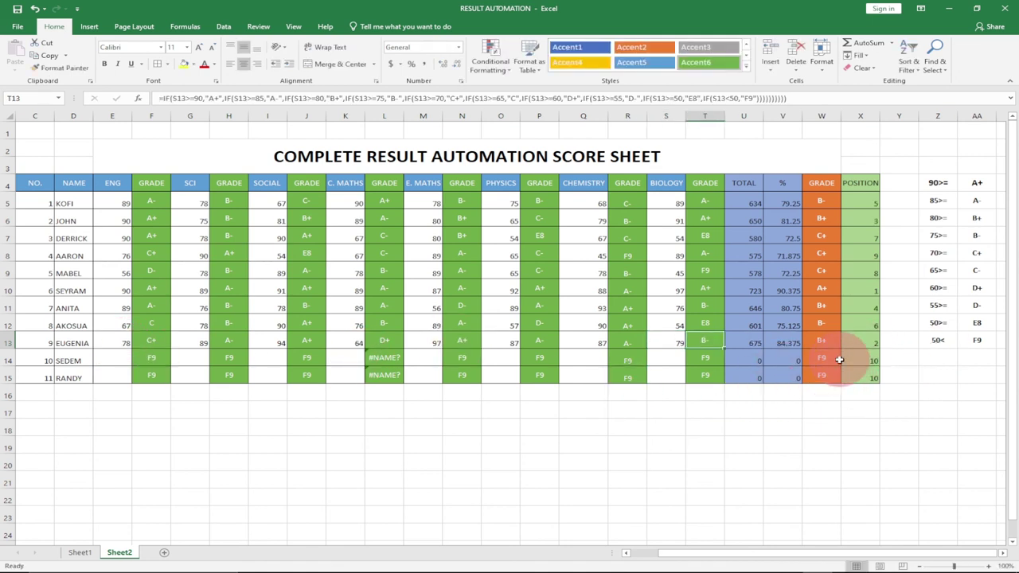
left_click(96, 360)
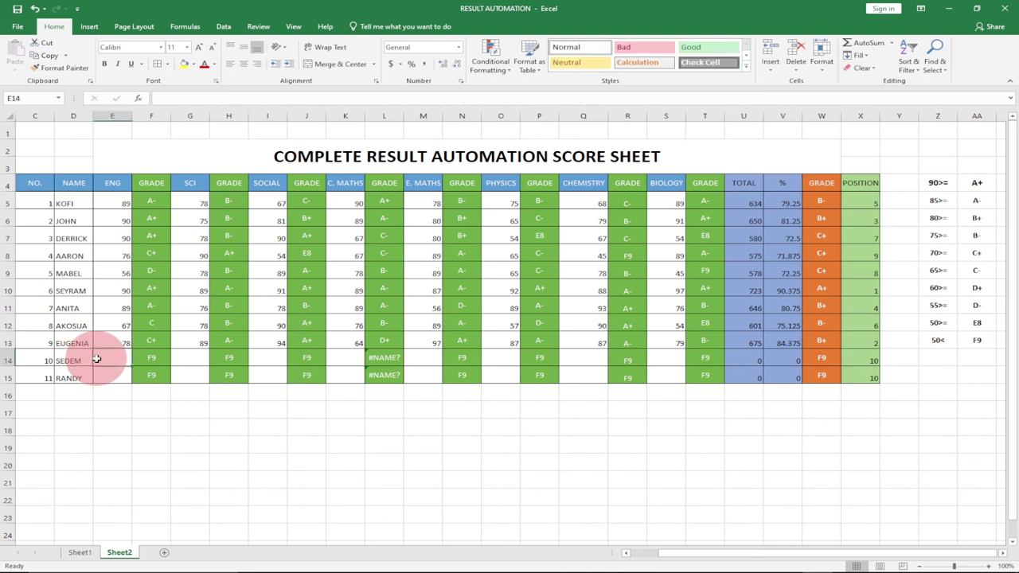
In row 14, enter English 87, Science 89 and Social 91
type("87")
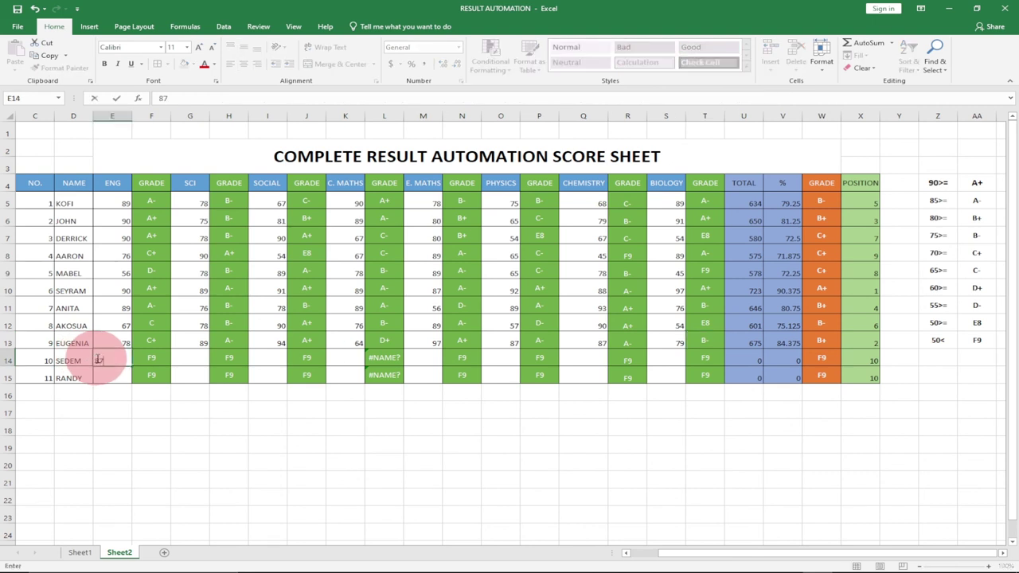
key("Tab")
key("Tab")
type("89")
key("Tab")
key("Tab")
type("91")
key("Tab")
type("78")
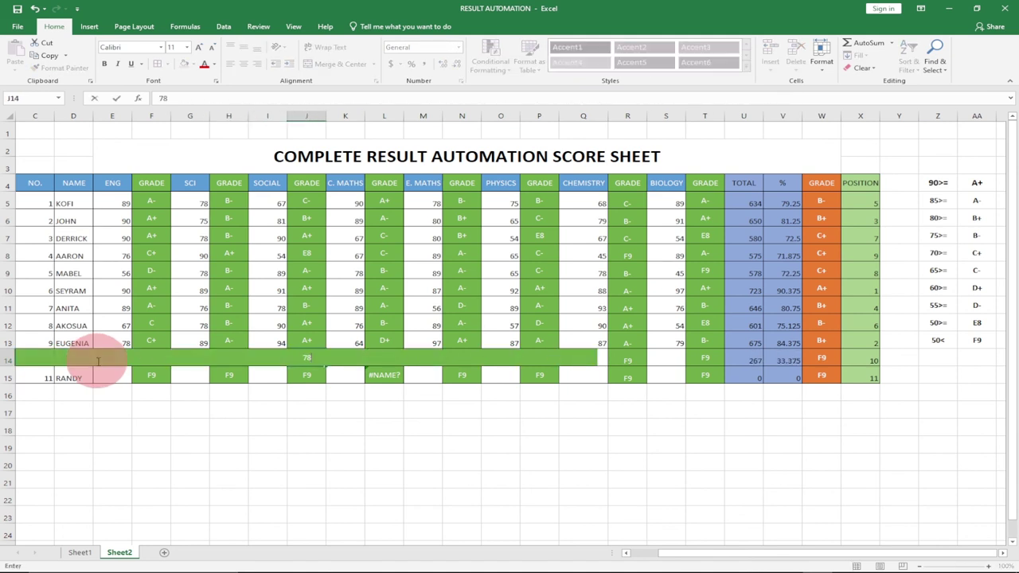
key("Tab")
Restore the overwritten Social grade formula by copying J12 down to J15
left_click(278, 354)
left_click(296, 348)
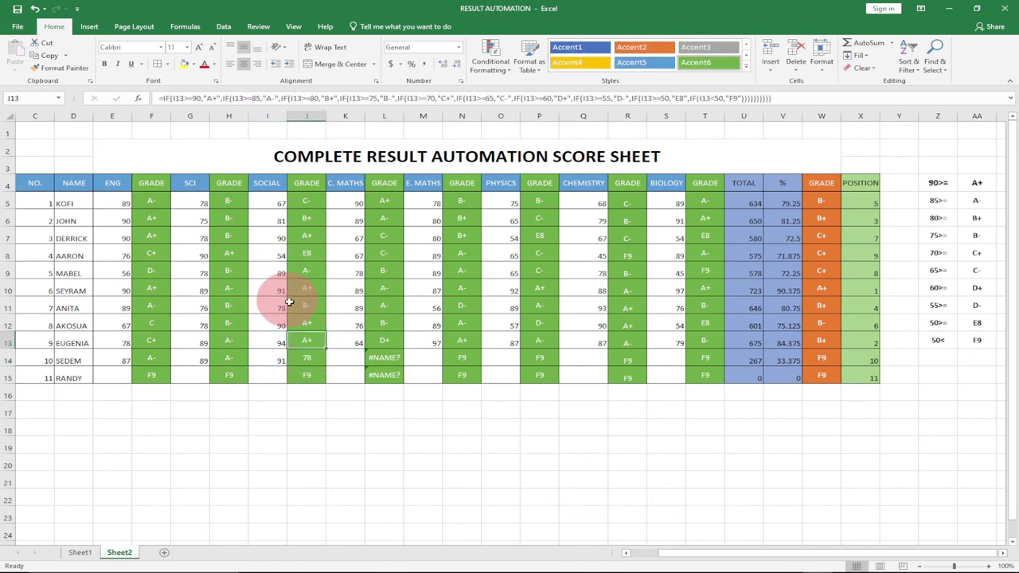
left_click(309, 324)
left_click_drag(325, 331, 319, 376)
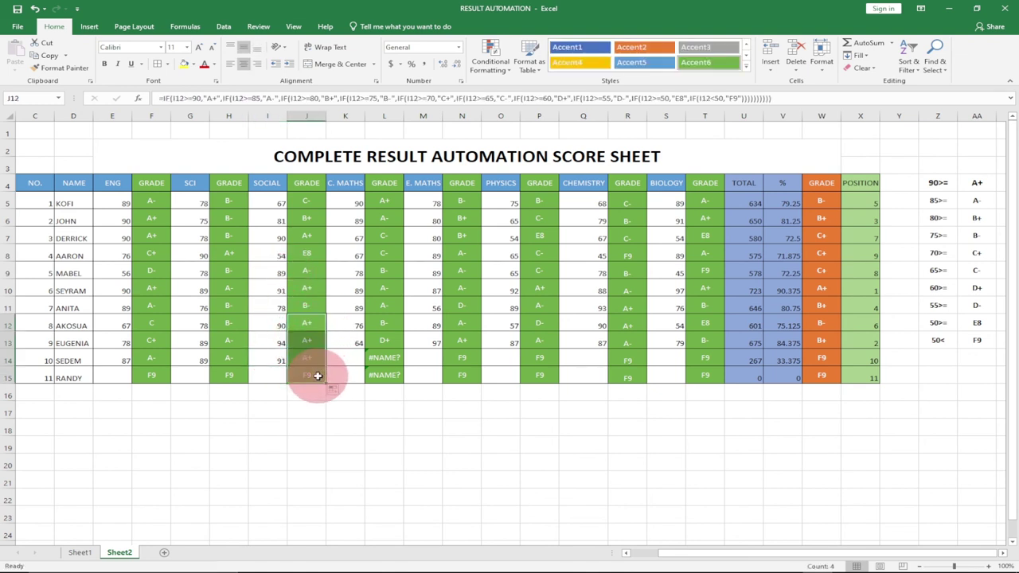
Complete row 14 with C. Maths 89, E. Maths 68, Physics 78, Chemistry 90, Biology 87
left_click(277, 360)
key("Right")
key("Right")
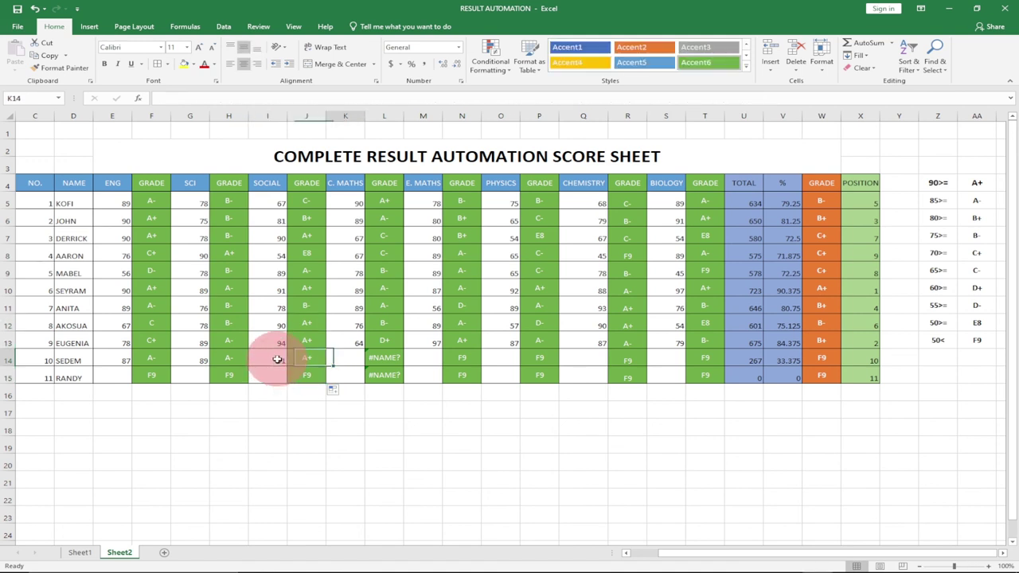
type("89")
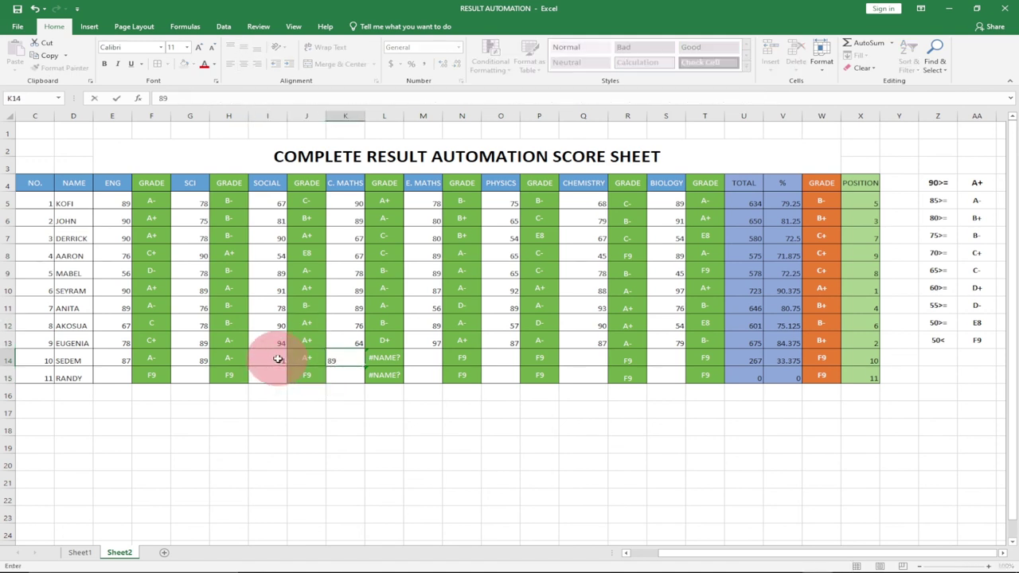
key("Right")
key("Right")
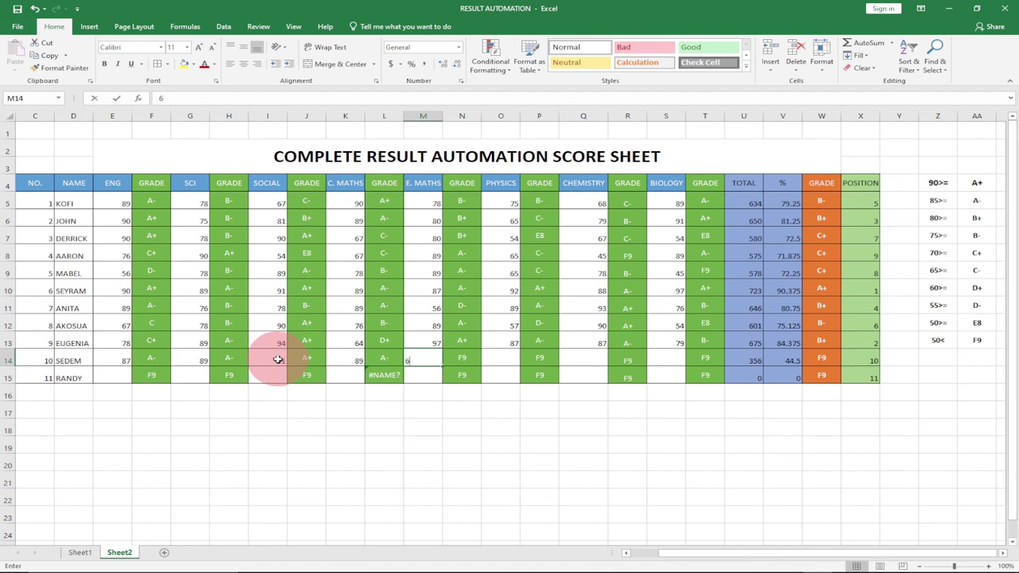
type("68")
key("Right")
key("Right")
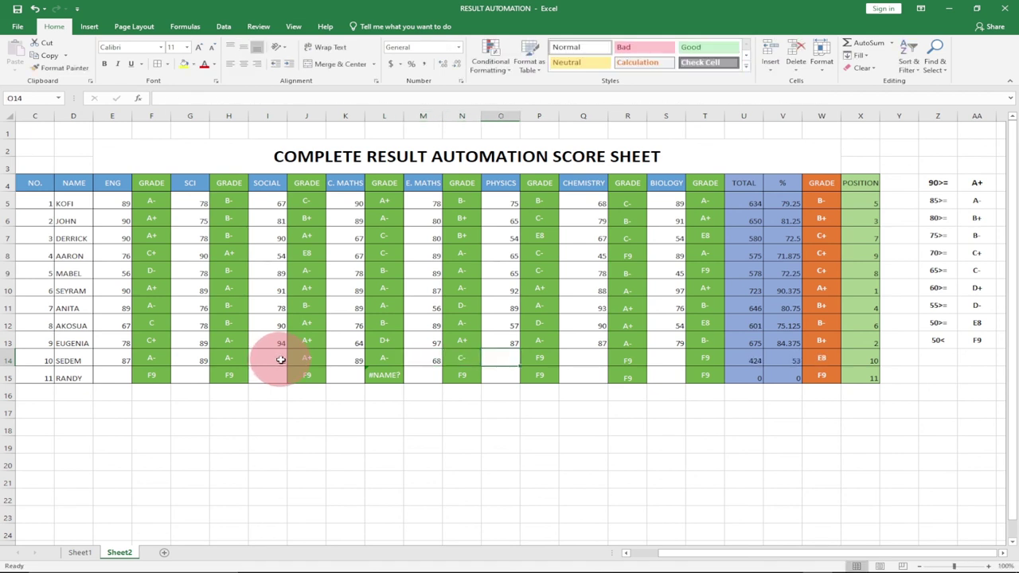
type("78")
key("Right")
key("Right")
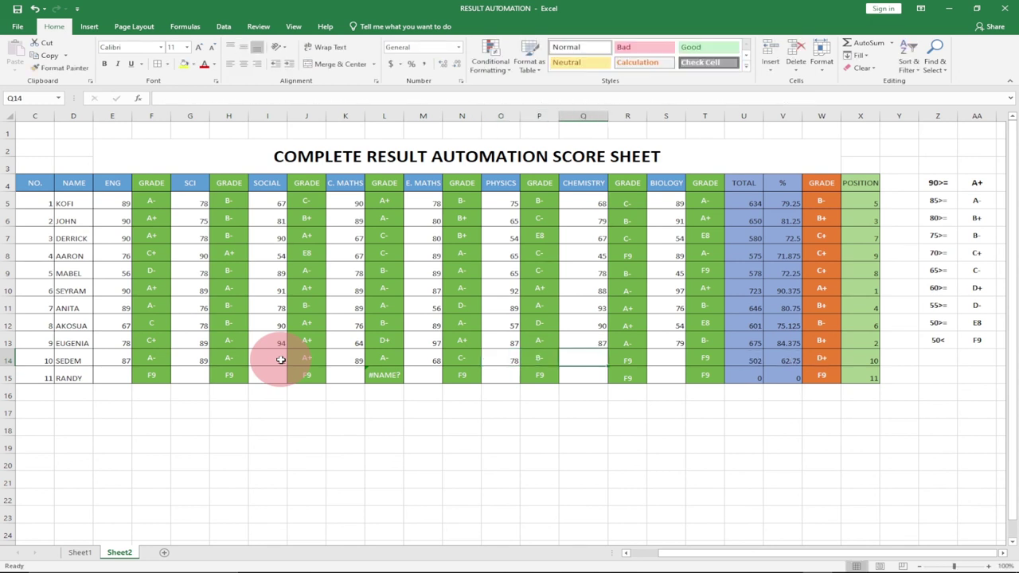
type("90")
key("Right")
key("Right")
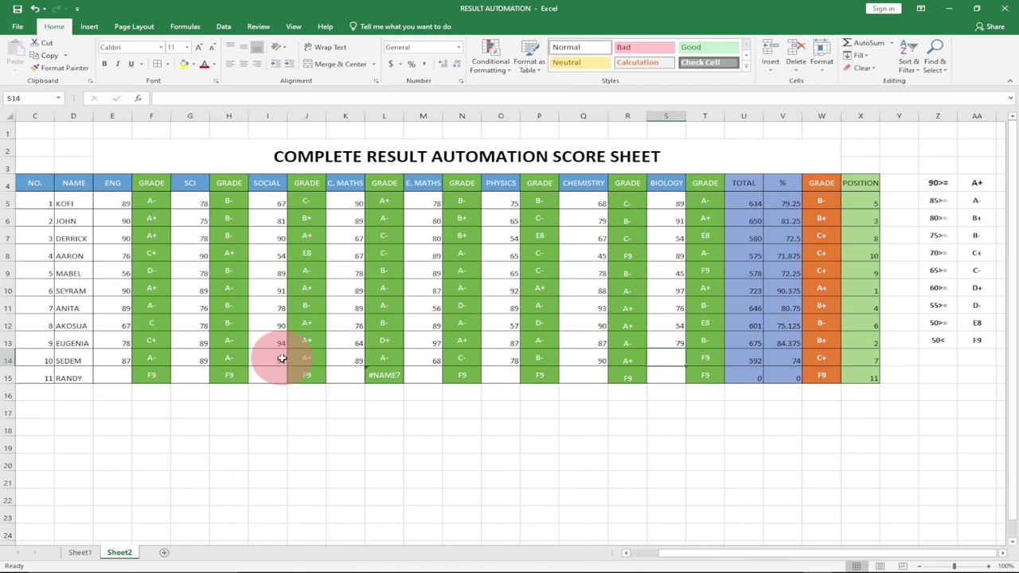
type("8")
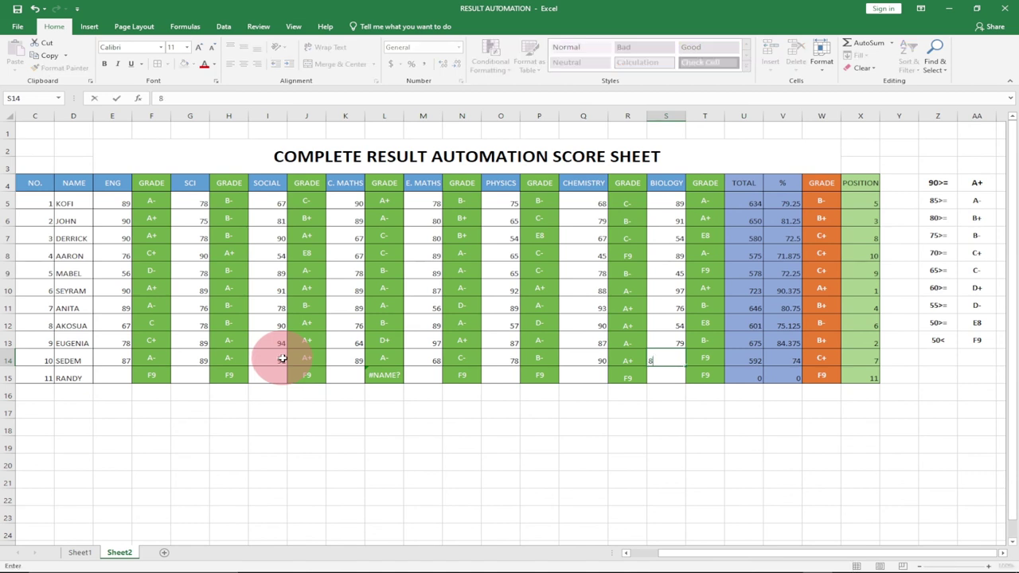
type("7")
key("Right")
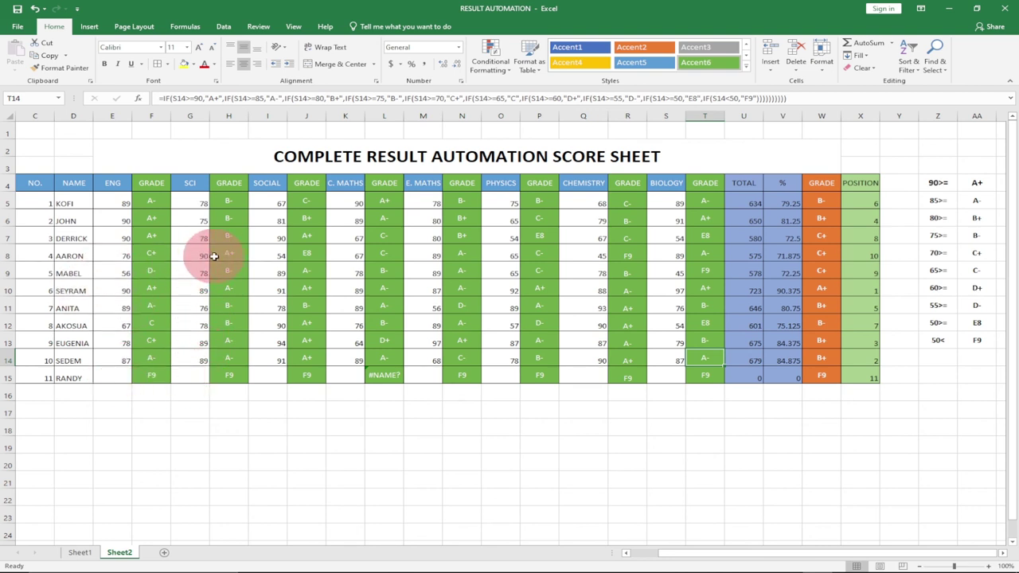
left_click(278, 252)
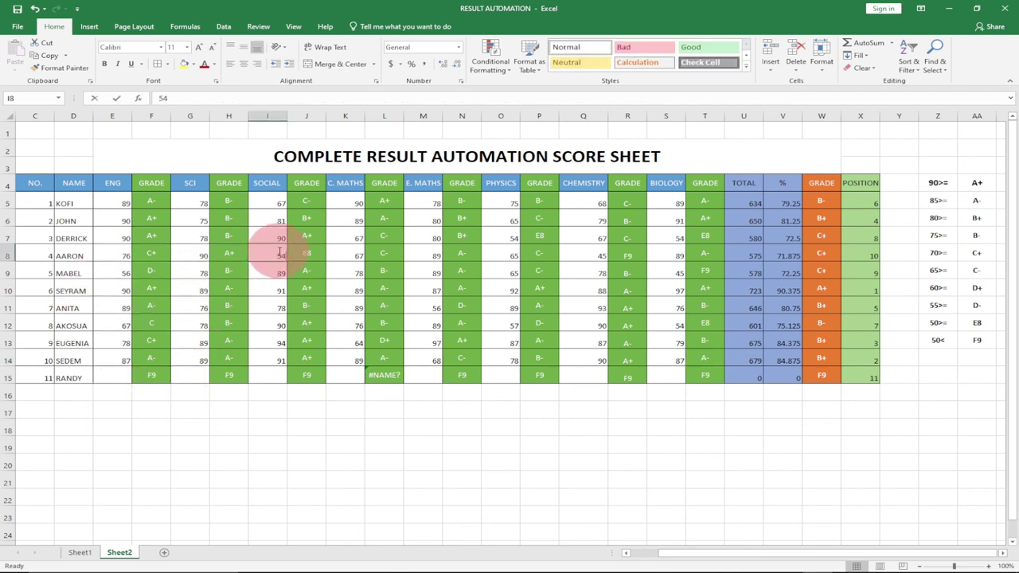
In row 8, overwrite Social with 90 and Chemistry with 89
type("90")
key("Tab")
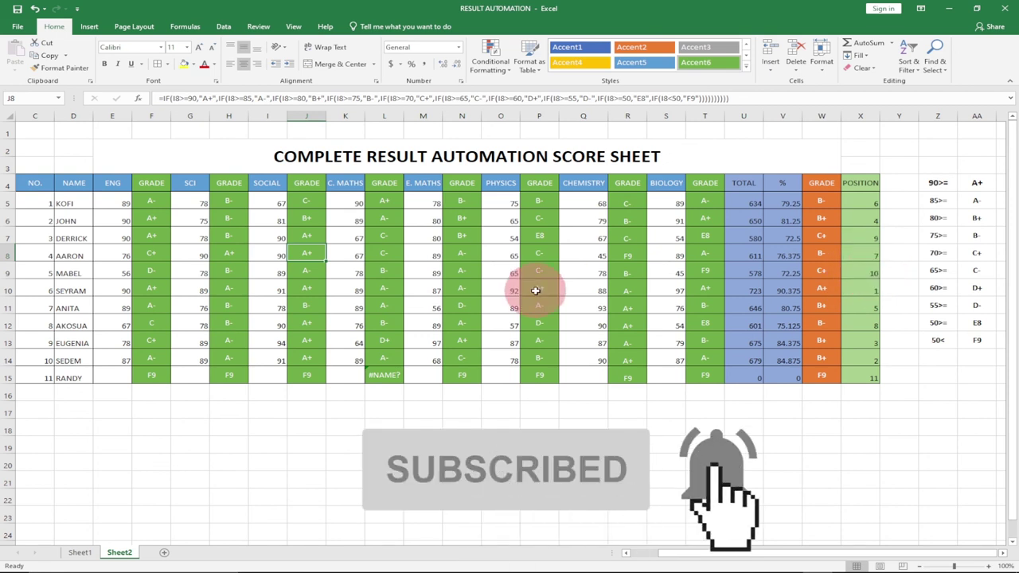
left_click(593, 254)
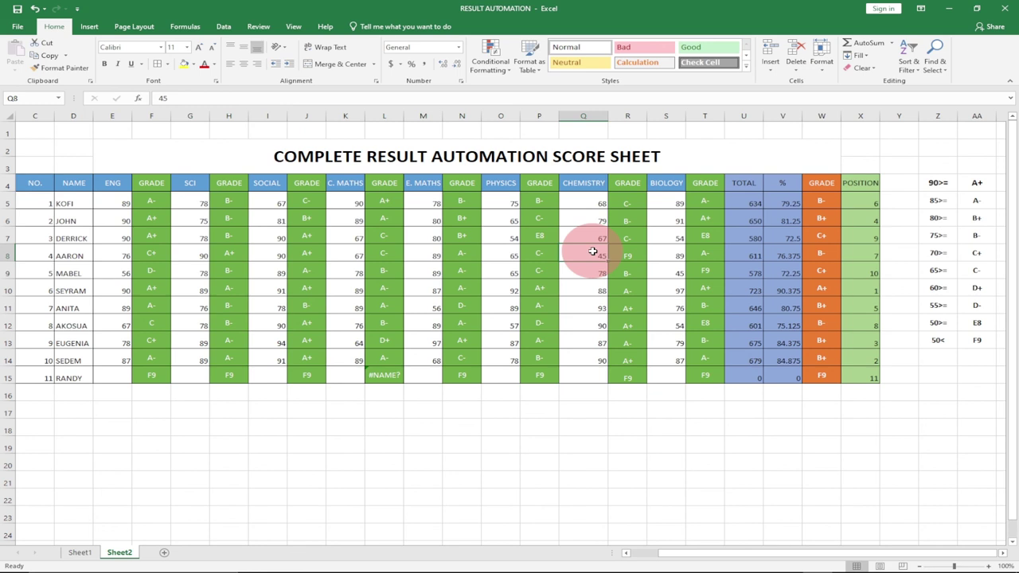
type("89")
key("Tab")
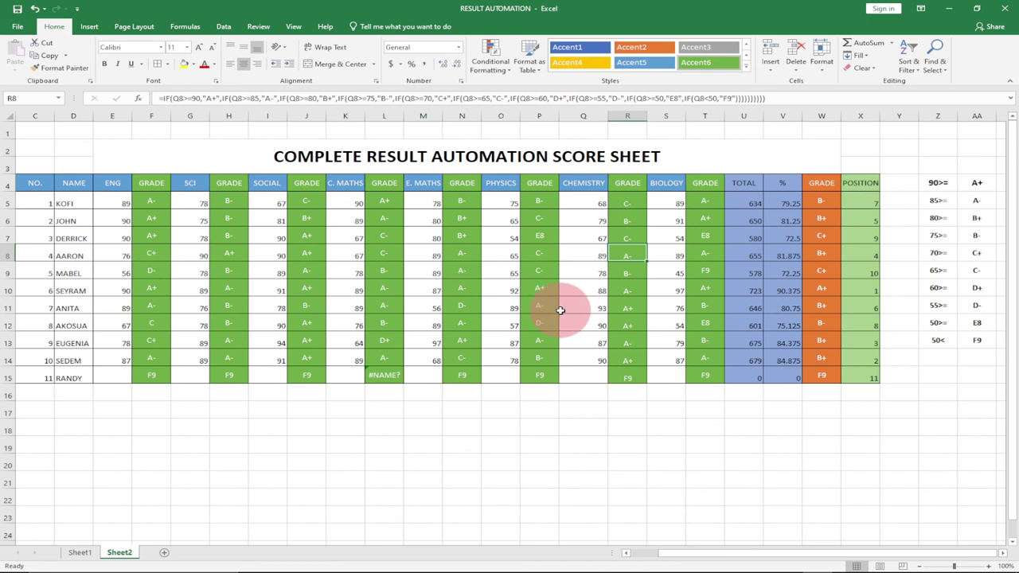
In row 15, enter English 76, Science 68 and Social 80
left_click(110, 374)
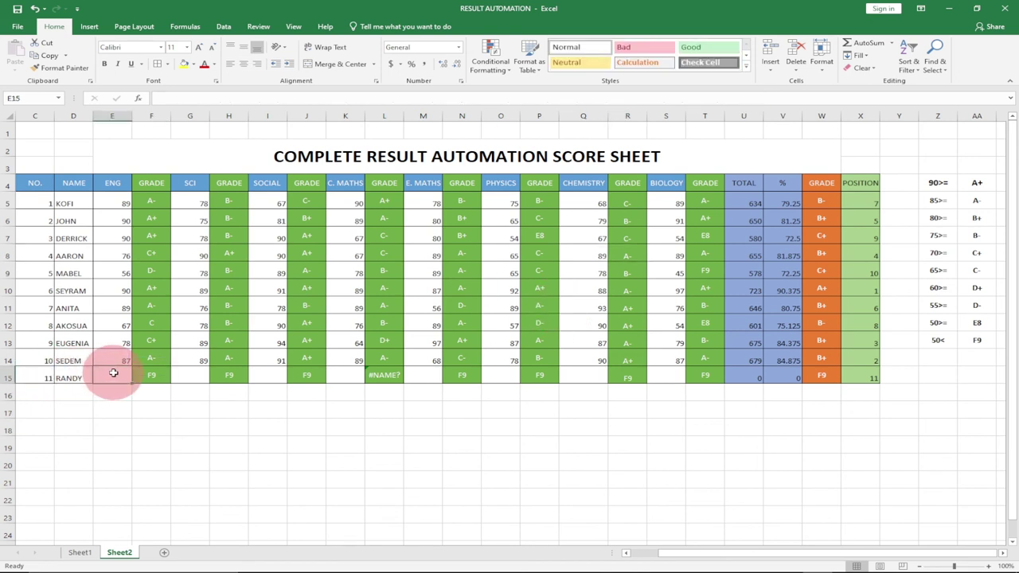
type("76")
key("Tab")
key("Tab")
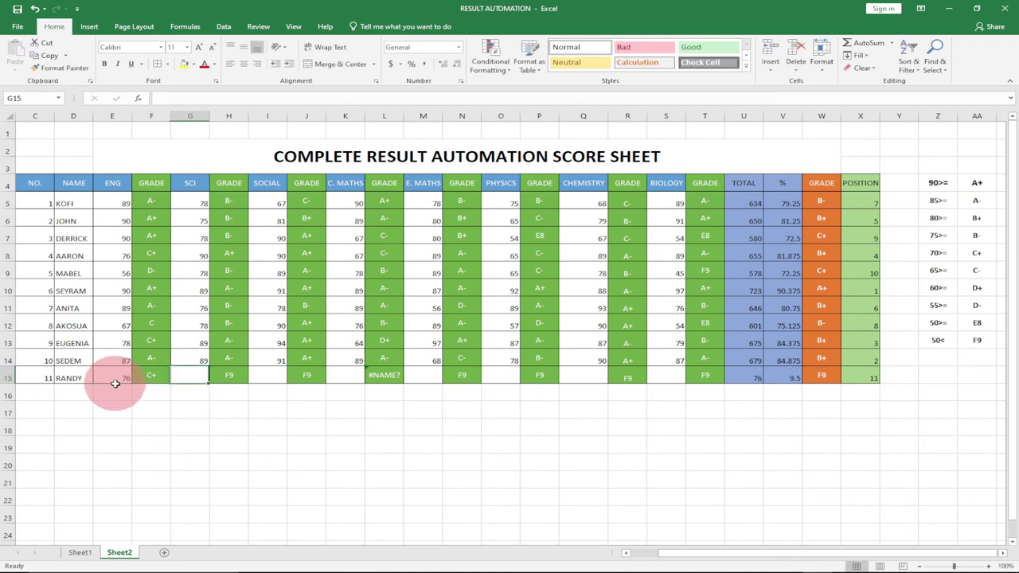
type("68")
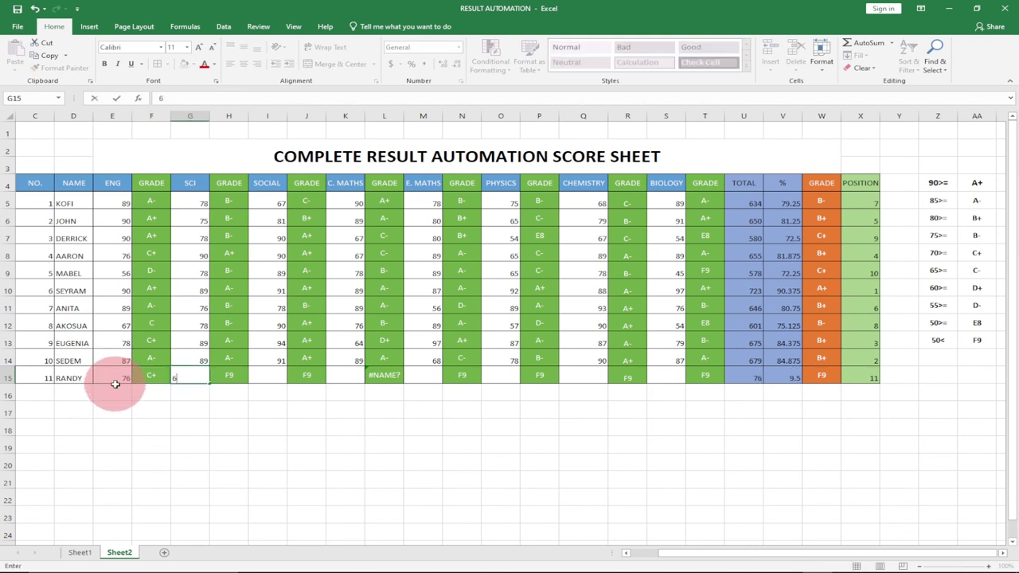
key("Tab")
key("Tab")
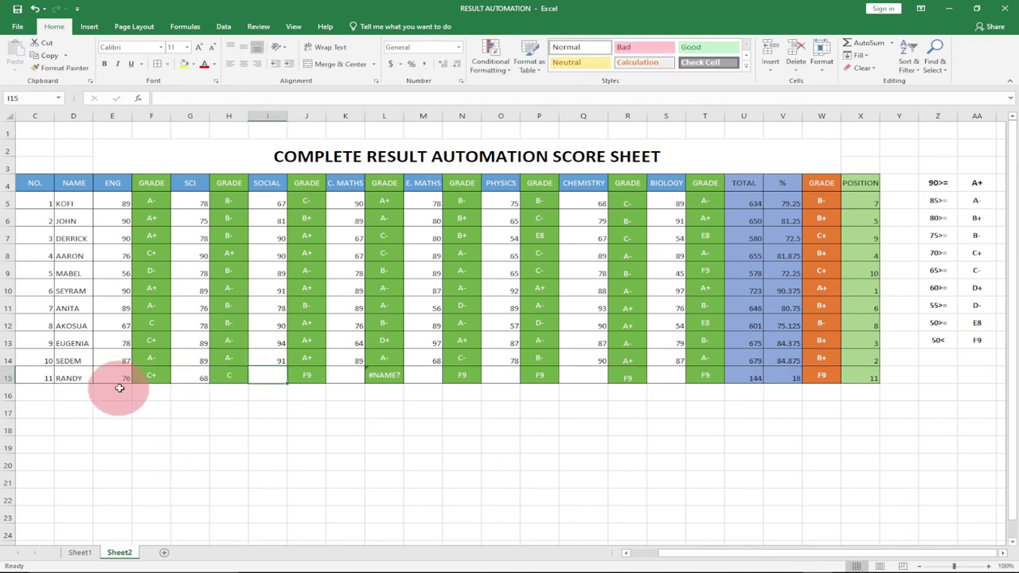
type("80")
key("Tab")
key("Tab")
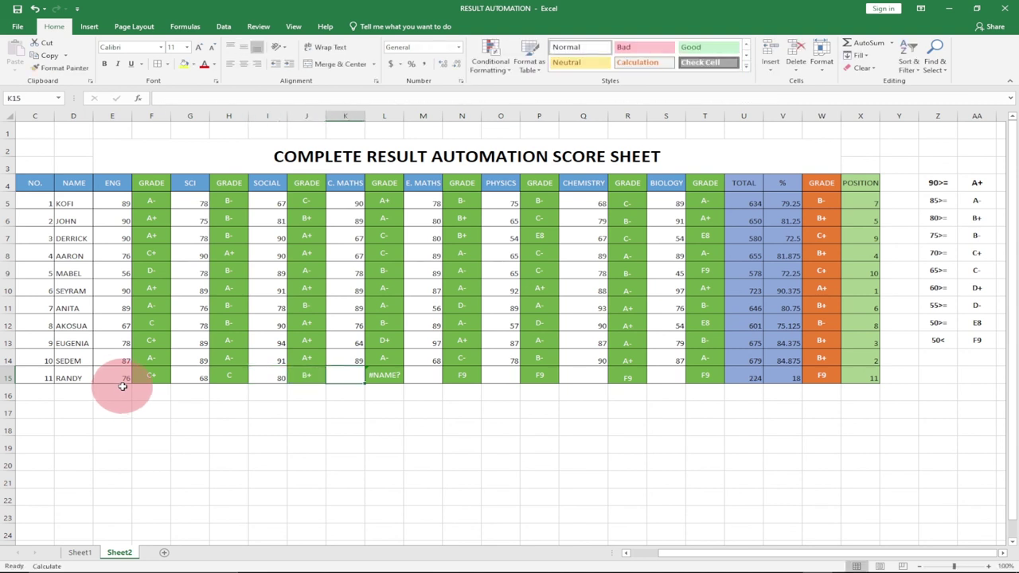
type("56")
key("Tab")
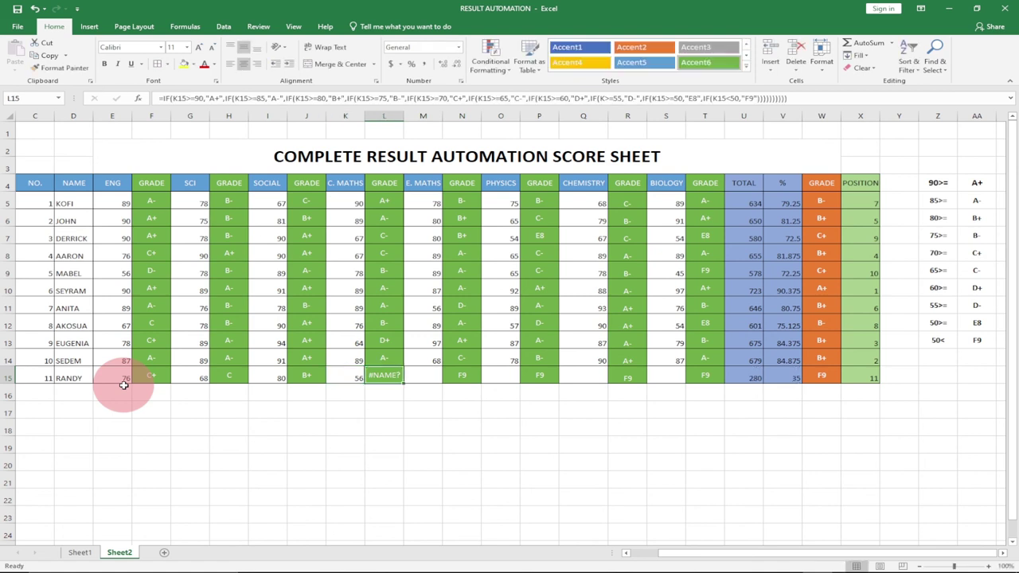
Copy the C. Maths grade formula down into L15 and enter C. Maths 68
left_click(383, 360)
left_click(385, 342)
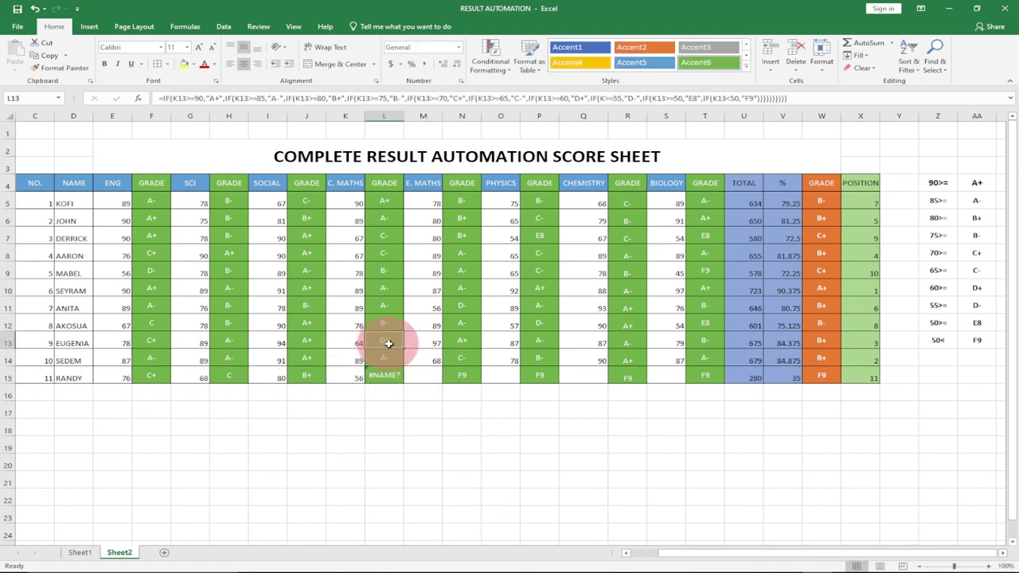
left_click_drag(404, 351, 402, 381)
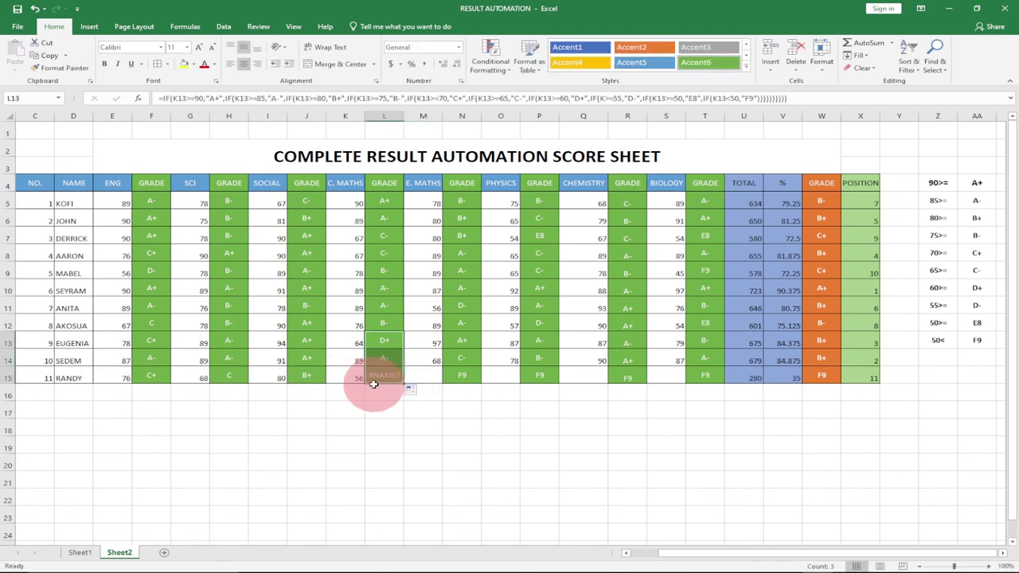
left_click(343, 380)
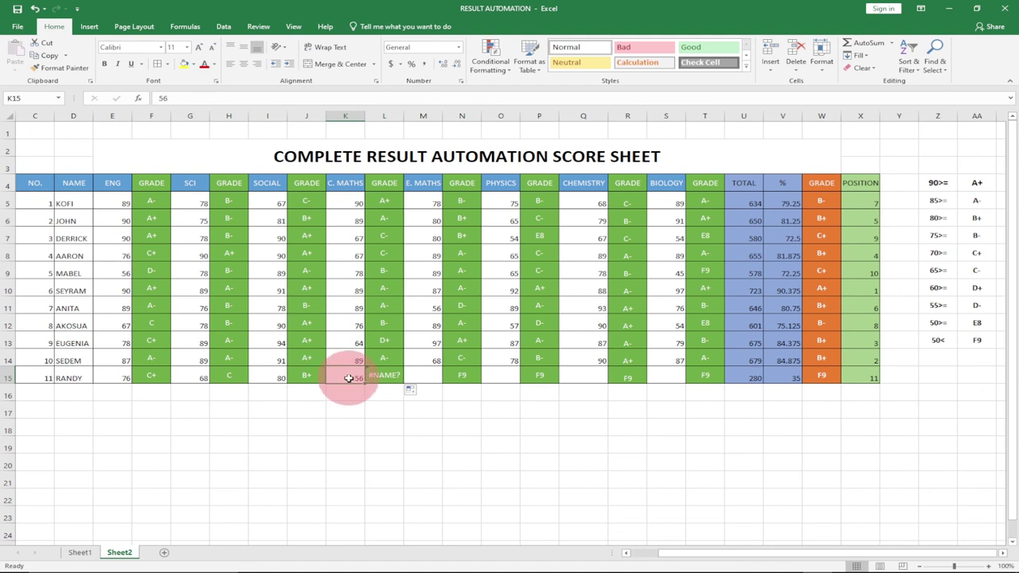
key("Delete")
left_click(386, 359)
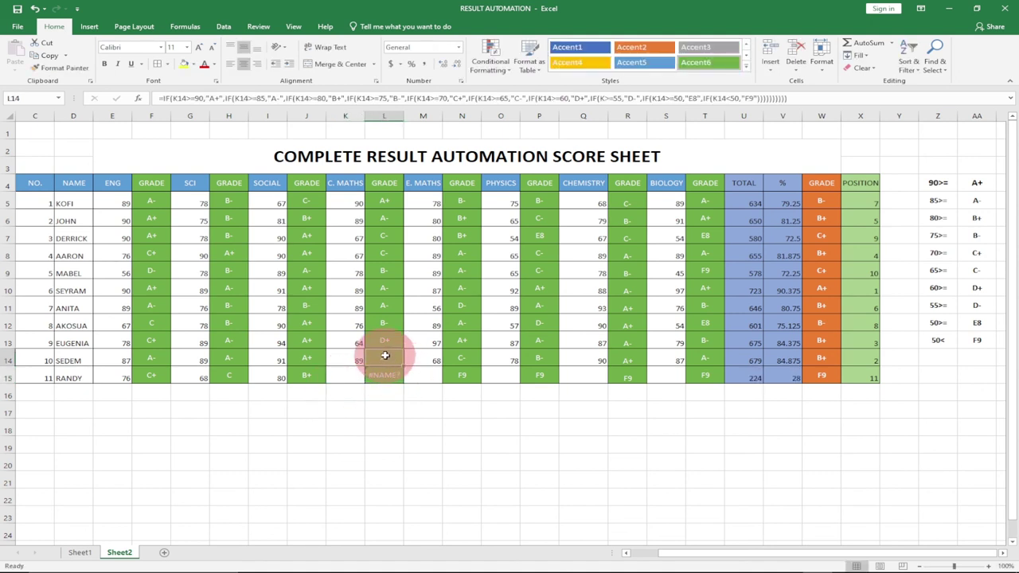
left_click_drag(402, 368, 394, 382)
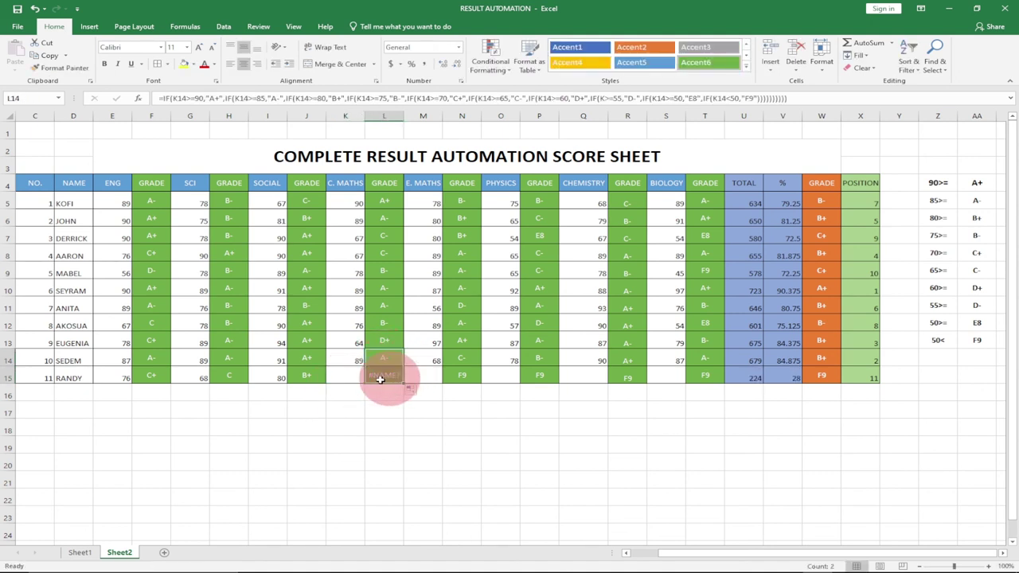
left_click(354, 376)
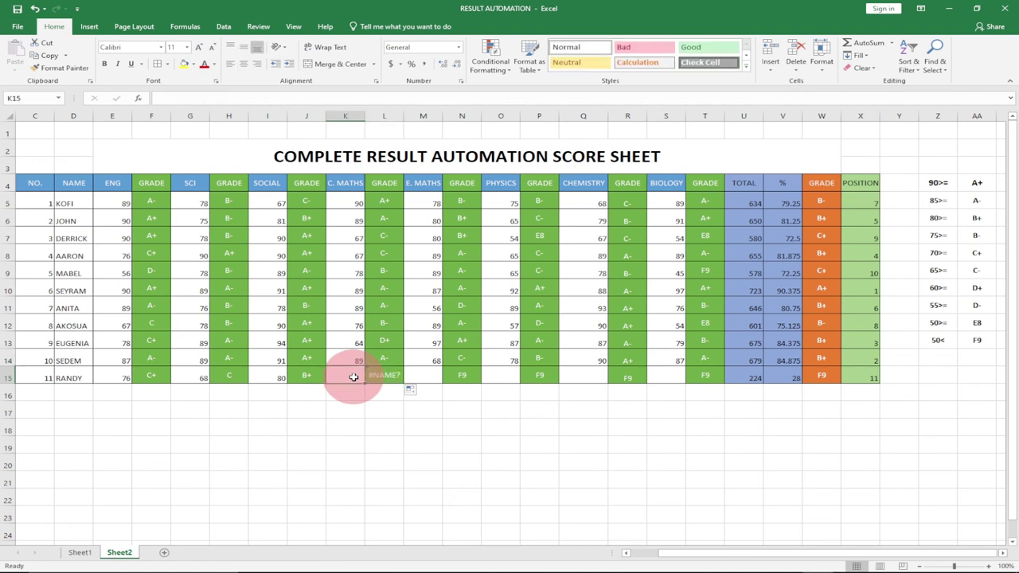
type("68")
key("Tab")
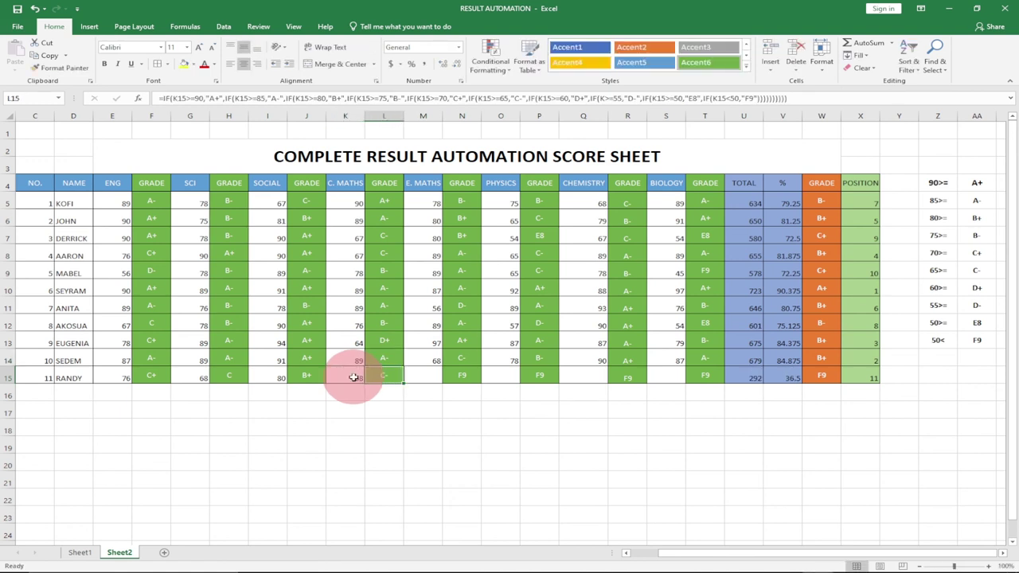
Finish row 15 with E. Maths 89, Physics 56, Chemistry 89 and Biology 76
key("Tab")
type("89")
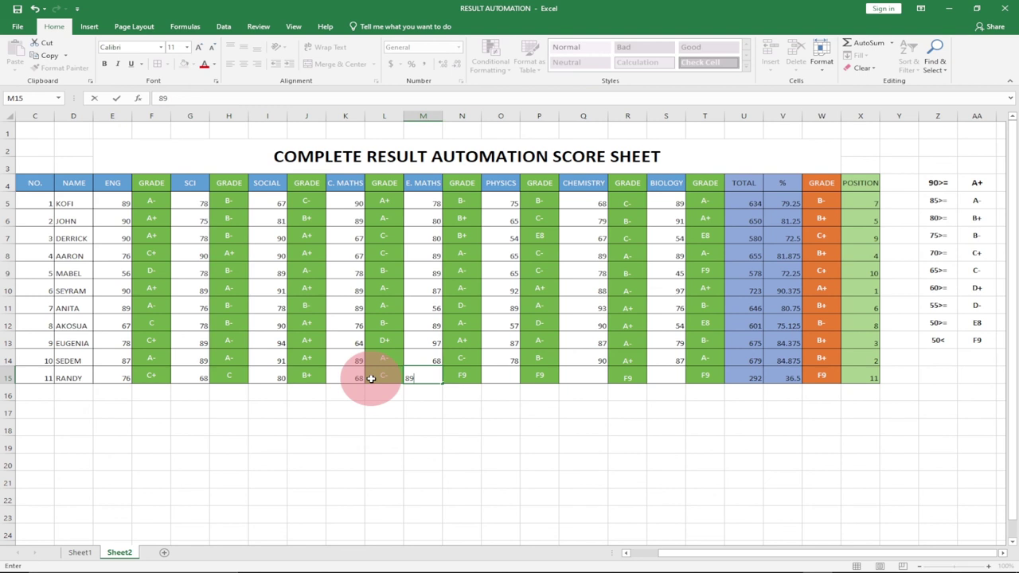
key("Tab")
key("Tab")
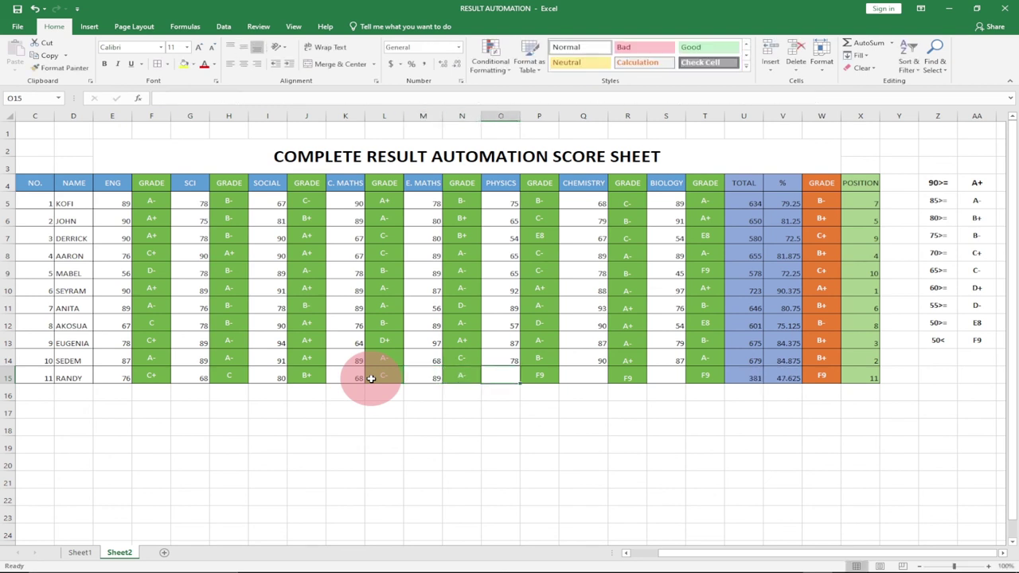
type("56")
key("Tab")
key("Tab")
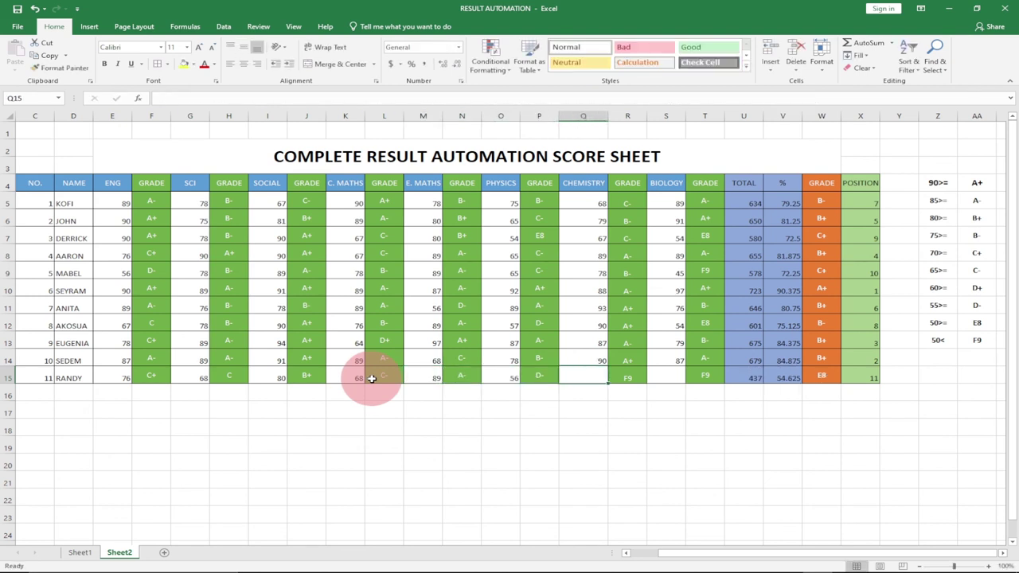
type("89")
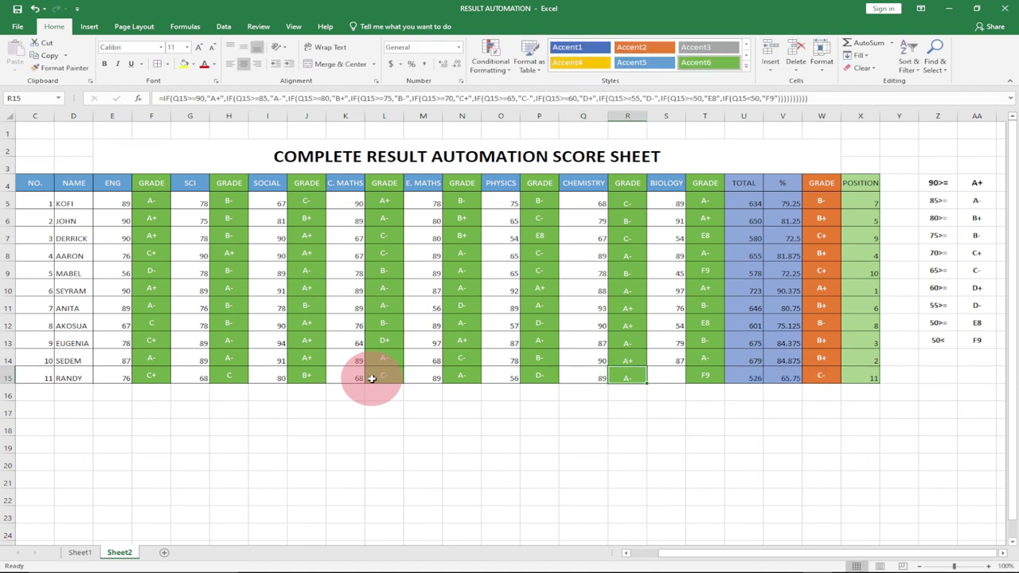
key("Right")
type("76")
key("Right")
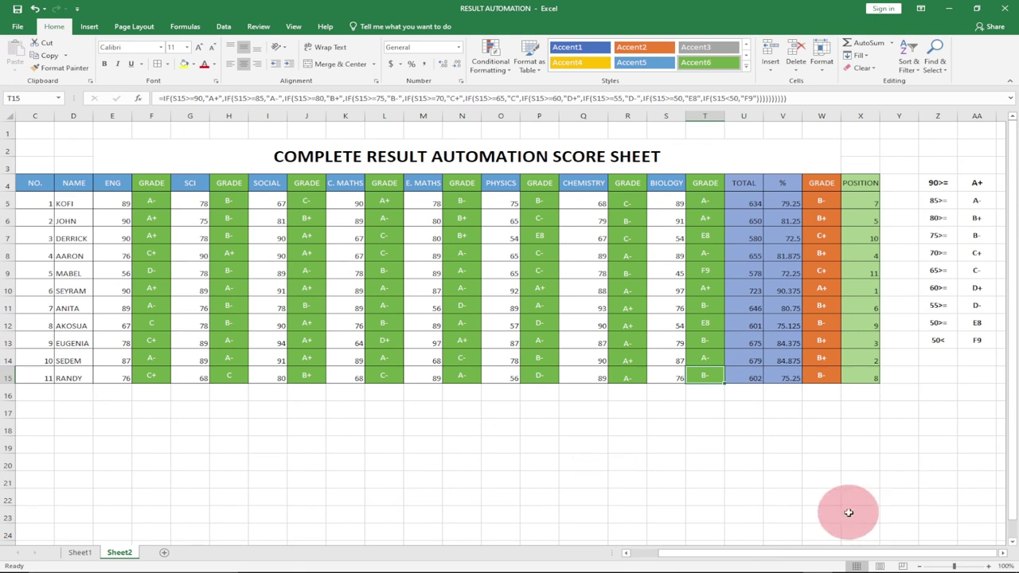
left_click_drag(798, 557, 789, 559)
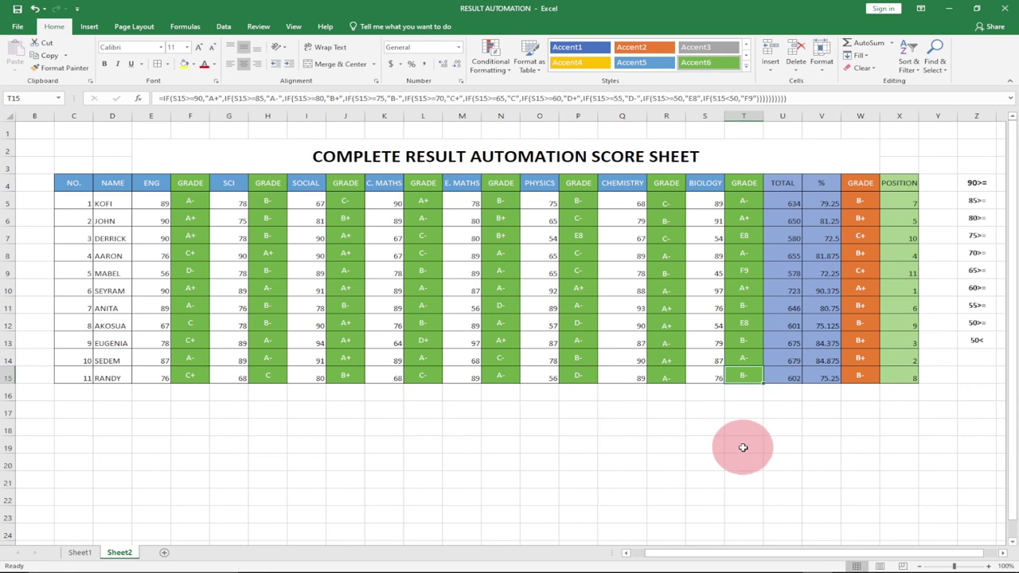
mouse_move(773, 561)
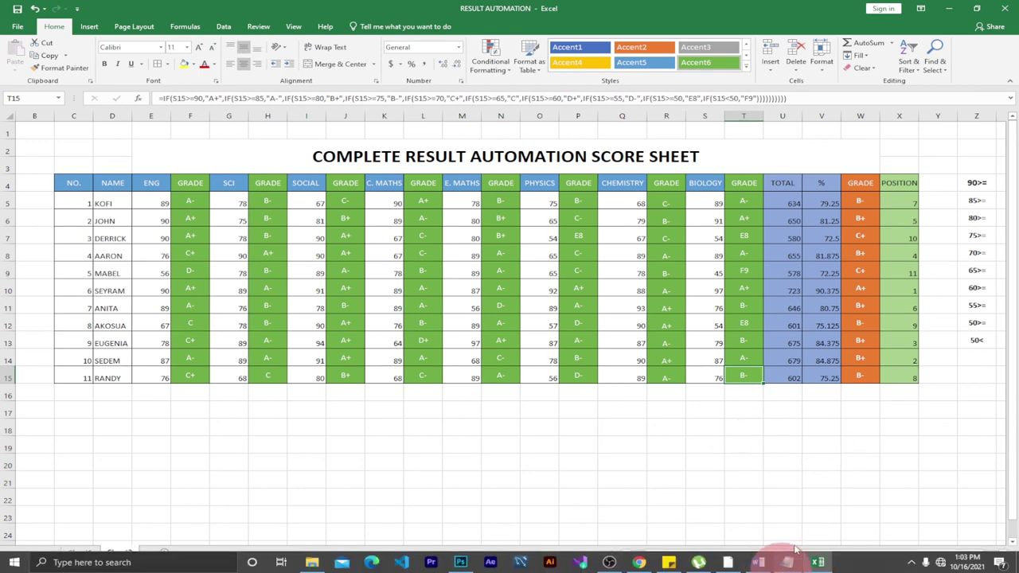